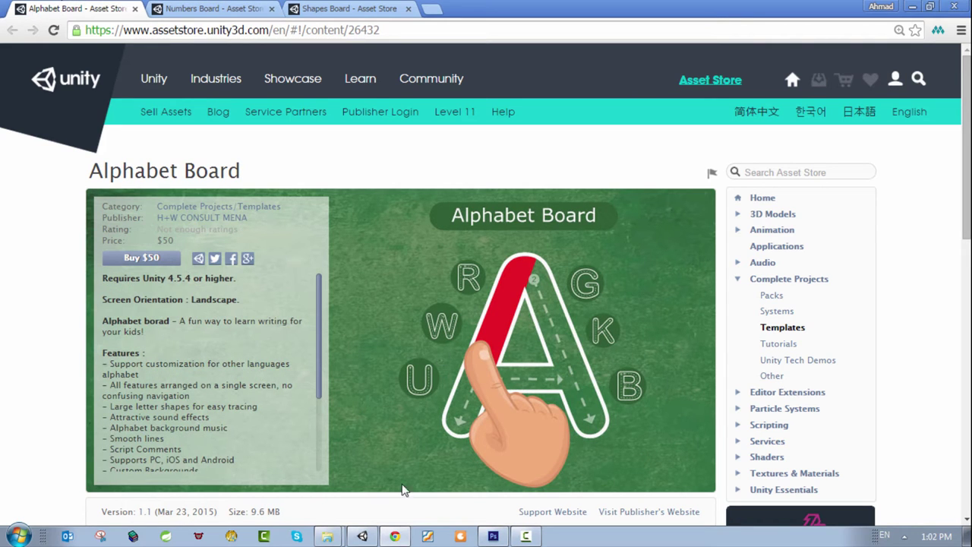
# View the Numbers Board and Shapes Board pages on the Unity Asset Store.
pyautogui.click(215, 10)
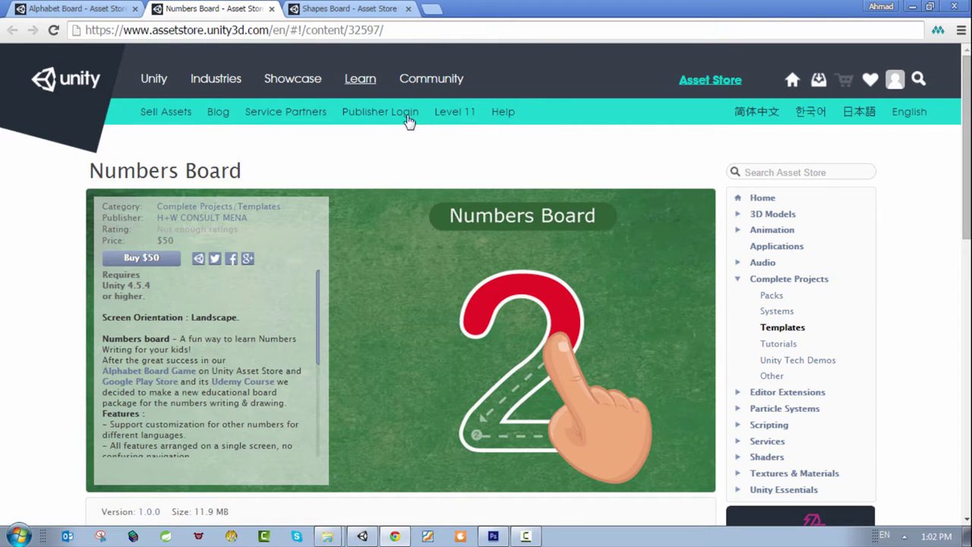
pyautogui.hotkey('ctrl', 'Tab')
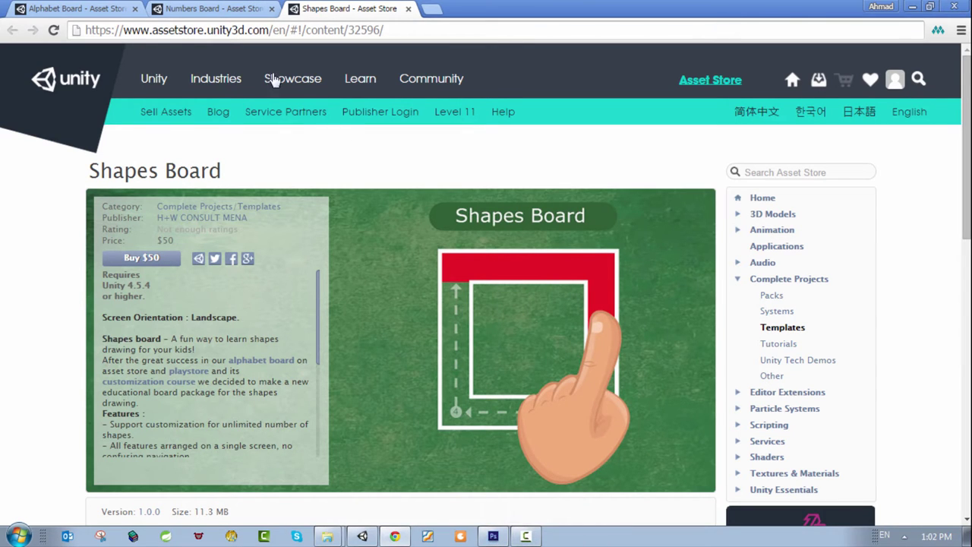
# Switch to Photoshop and view the digit sheets numbers.png and numbers-2.png.
pyautogui.click(493, 536)
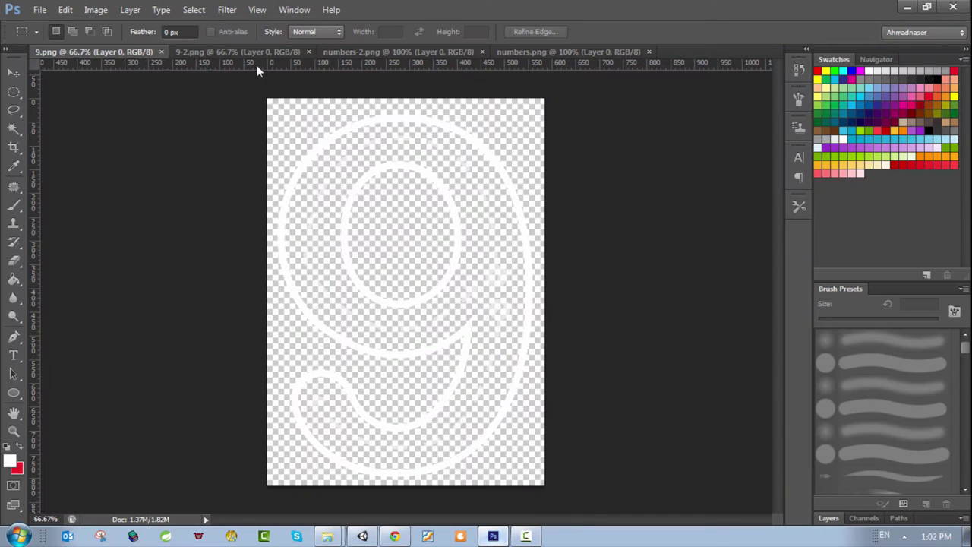
pyautogui.click(544, 53)
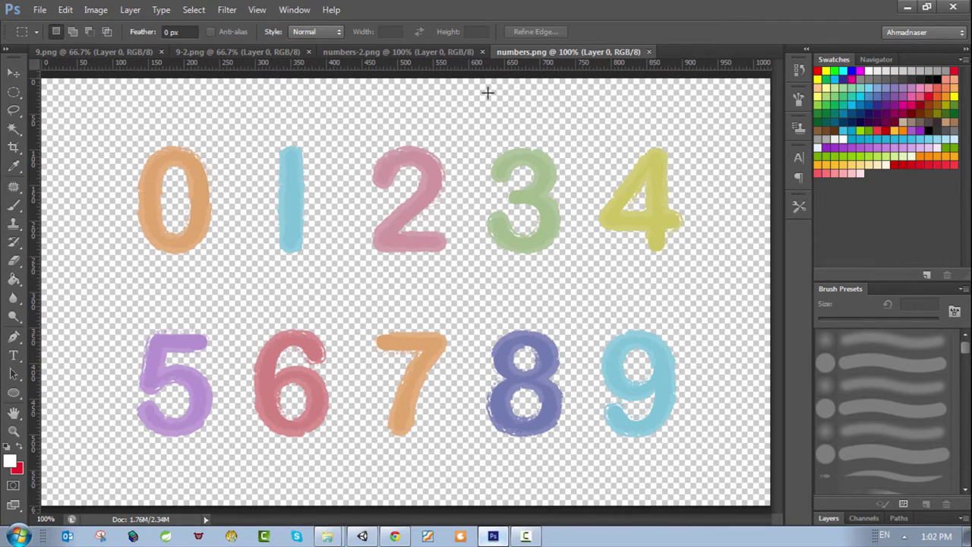
pyautogui.click(427, 54)
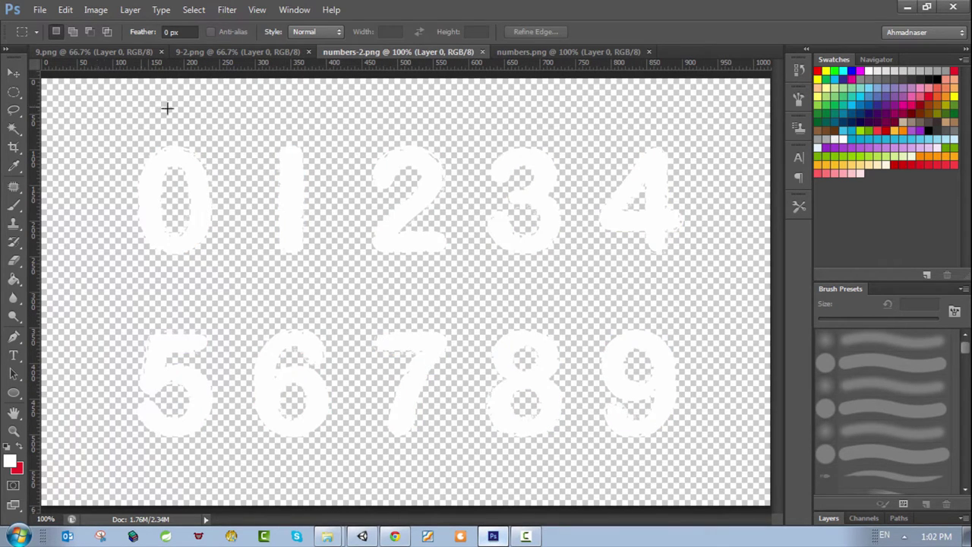
# Outline all ten white digits in numbers-2.png with a rectangular selection about 840 by 506 px, and deselect it.
pyautogui.moveTo(109, 124); pyautogui.dragTo(646, 462)
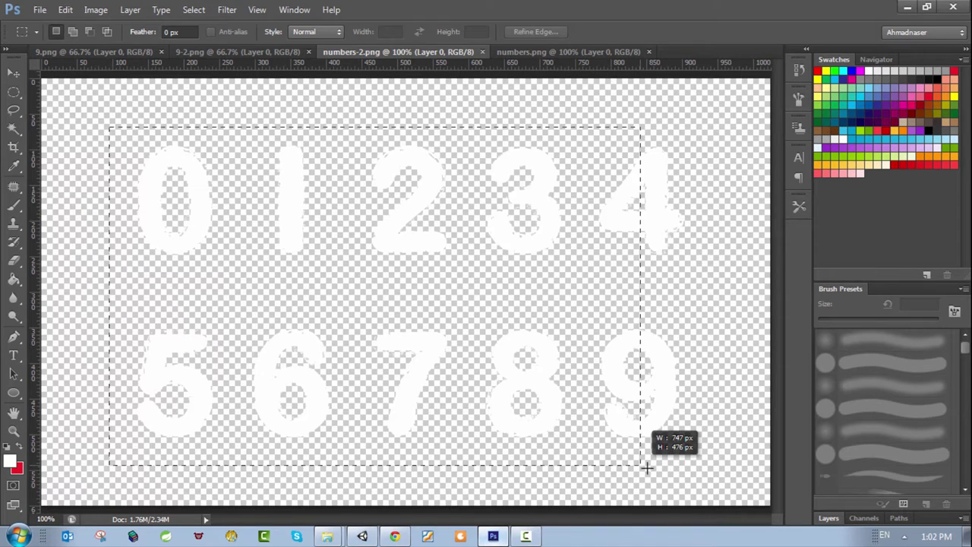
pyautogui.click(291, 189)
pyautogui.moveTo(101, 114)
pyautogui.mouseDown()
pyautogui.moveTo(671, 476)
pyautogui.moveTo(698, 469)
pyautogui.mouseUp()
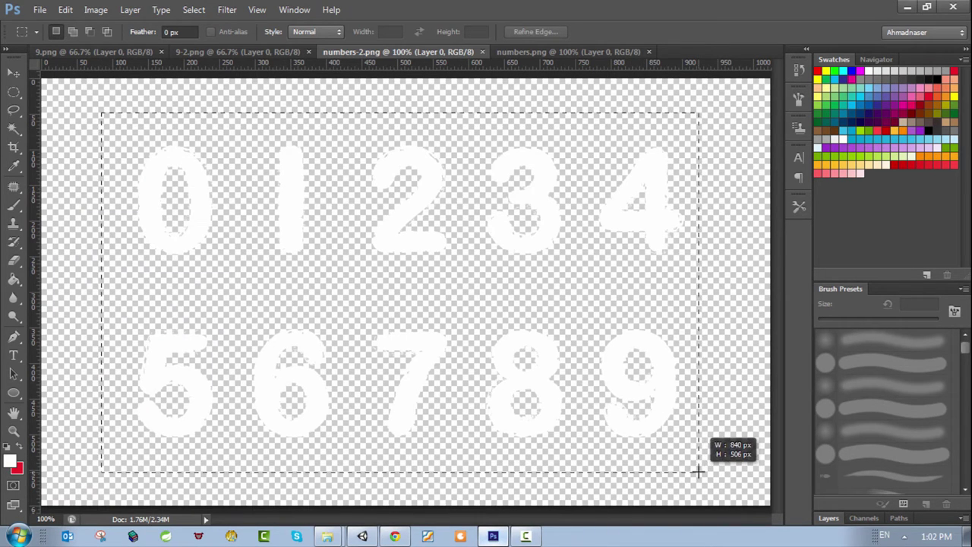
pyautogui.click(722, 412)
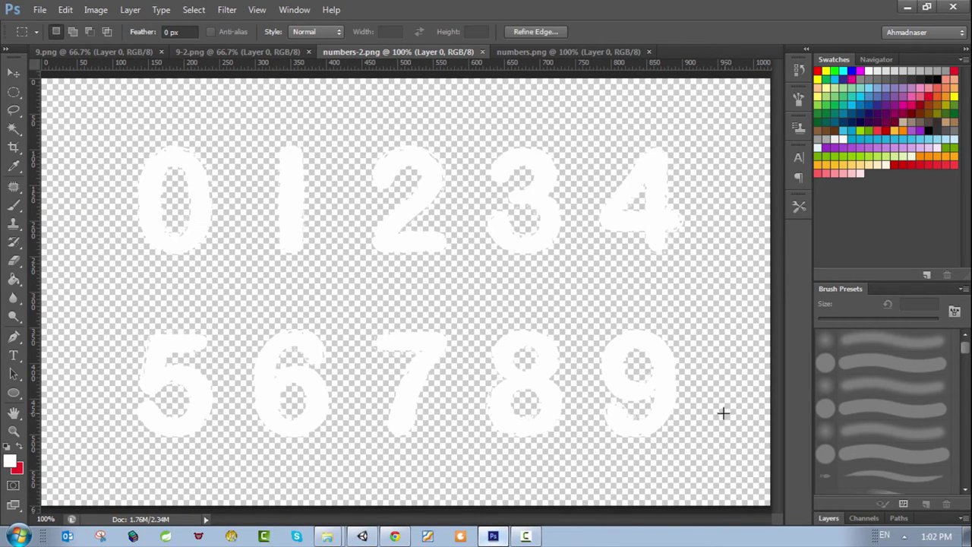
# Enclose all ten coloured digits in numbers.png with a rectangular selection.
pyautogui.click(575, 51)
pyautogui.moveTo(126, 133); pyautogui.dragTo(702, 471)
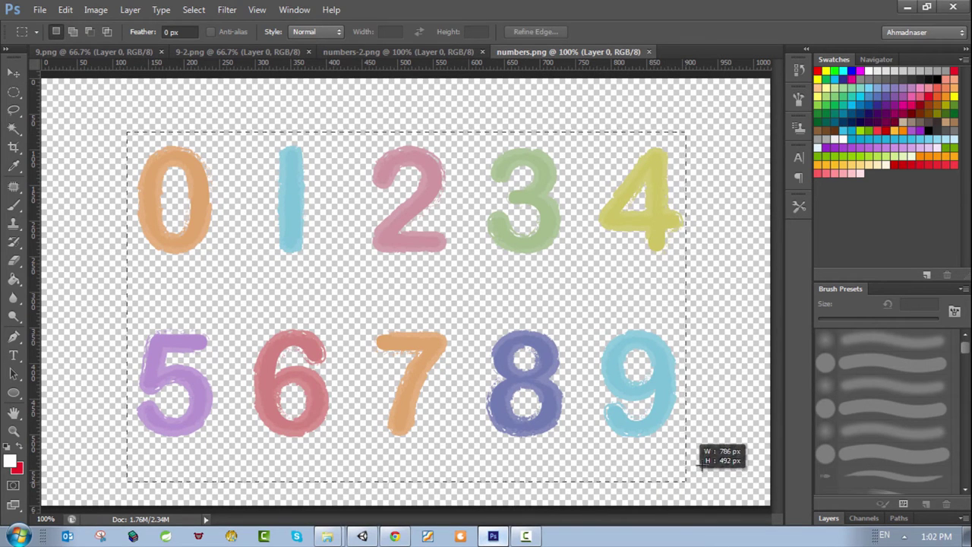
pyautogui.click(568, 343)
pyautogui.moveTo(126, 123); pyautogui.dragTo(708, 479)
# Enclose all ten white digits in numbers-2.png with a rectangular selection.
pyautogui.click(444, 51)
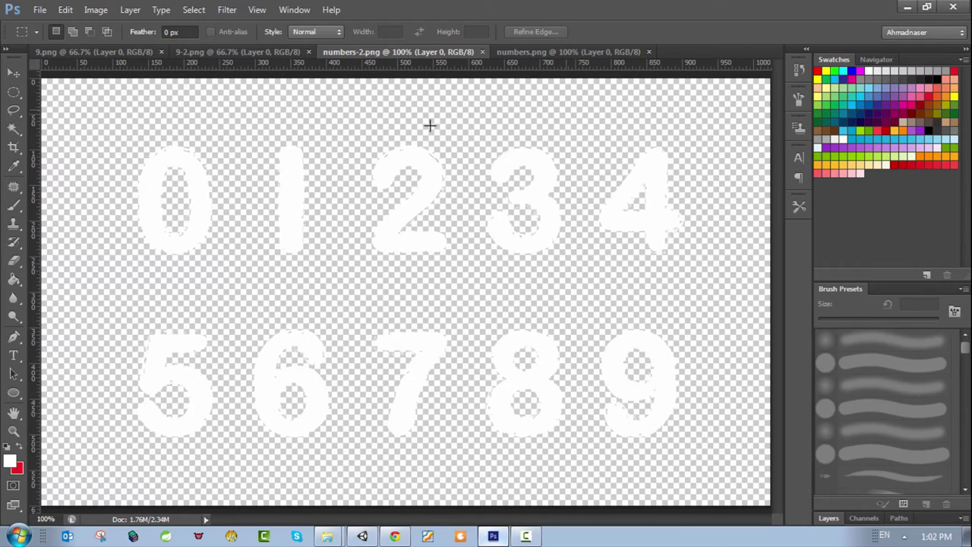
pyautogui.moveTo(121, 101); pyautogui.dragTo(718, 463)
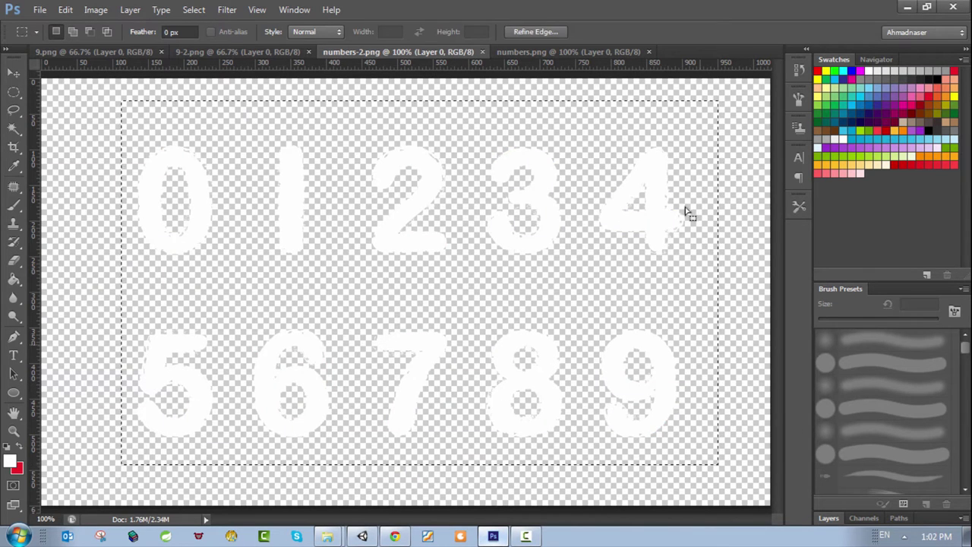
# Return to numbers.png, outline the coloured digits again and the 9 on its own, and clear the selection.
pyautogui.click(532, 46)
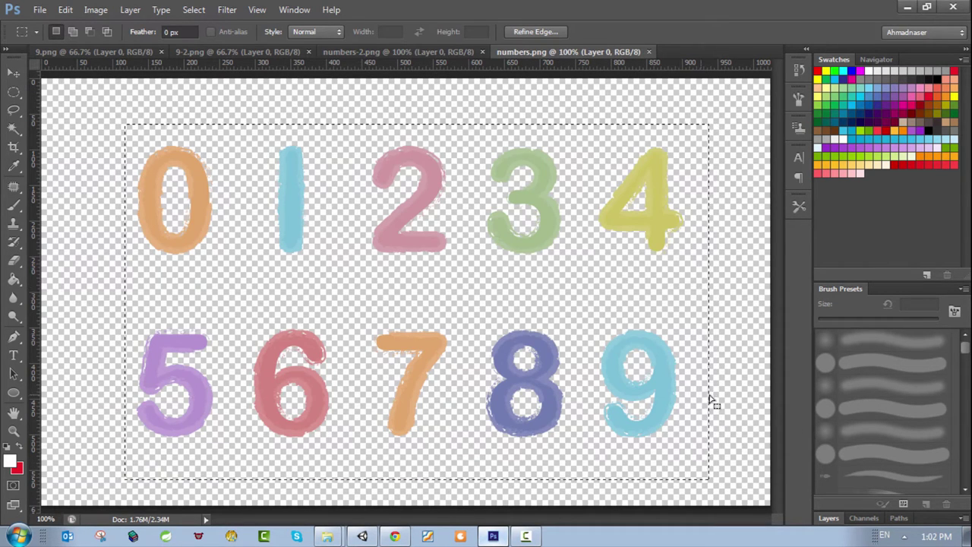
pyautogui.moveTo(112, 143); pyautogui.dragTo(702, 437)
pyautogui.moveTo(584, 317); pyautogui.dragTo(702, 451)
pyautogui.hotkey('ctrl', 'd')
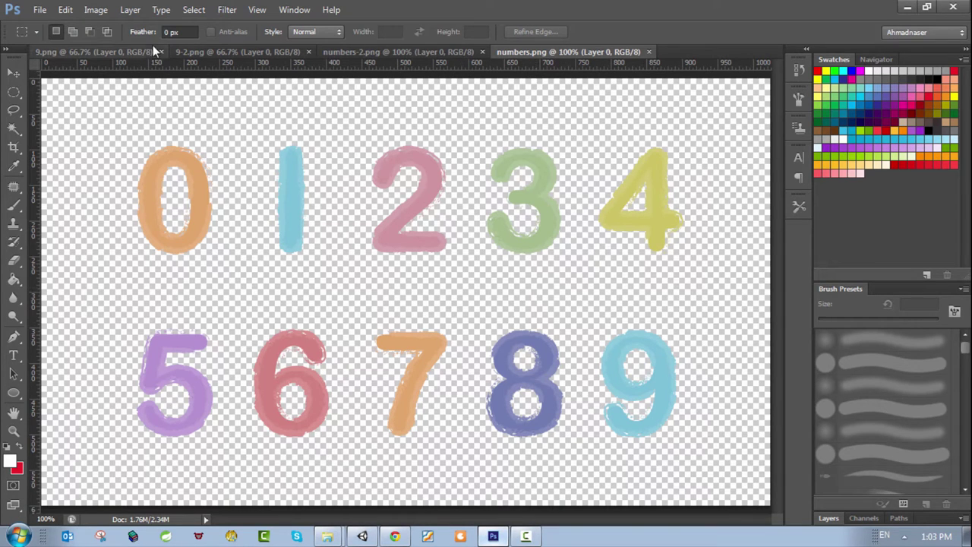
# Add an empty layer to 9.png and place it beneath Layer 0.
pyautogui.click(116, 54)
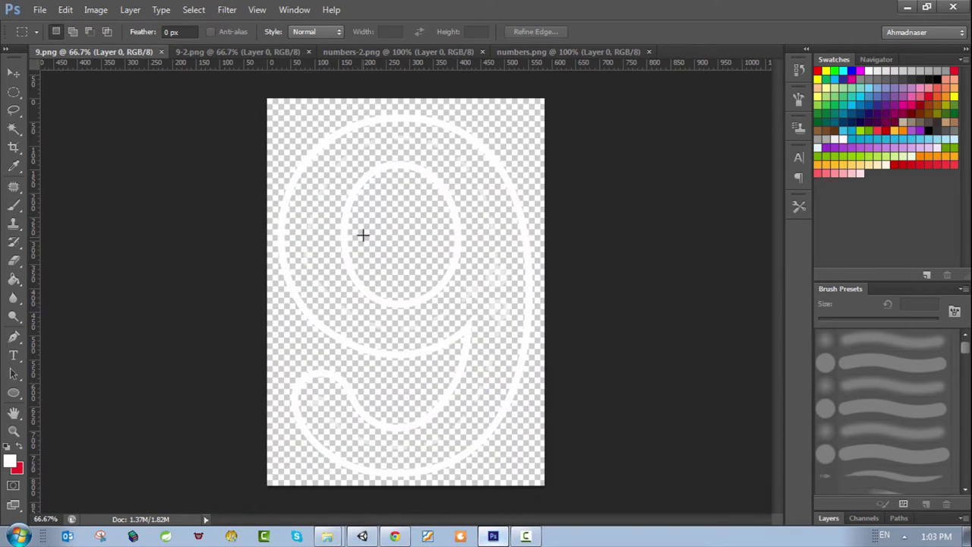
pyautogui.click(828, 519)
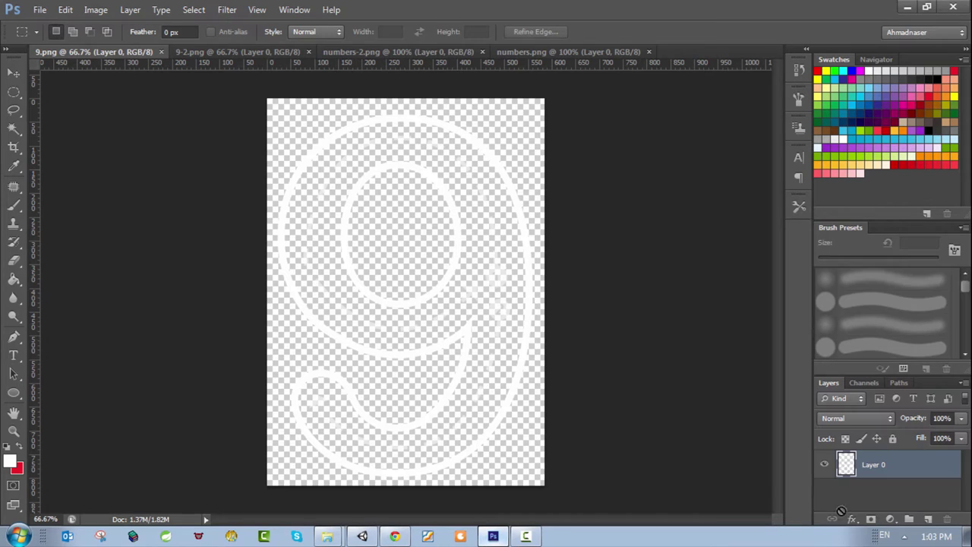
pyautogui.click(927, 519)
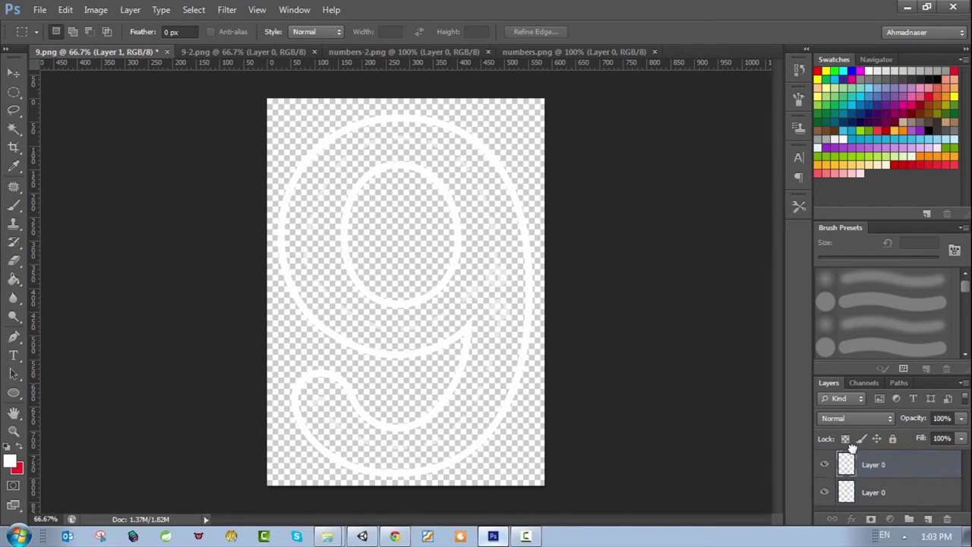
pyautogui.moveTo(867, 492); pyautogui.dragTo(875, 460)
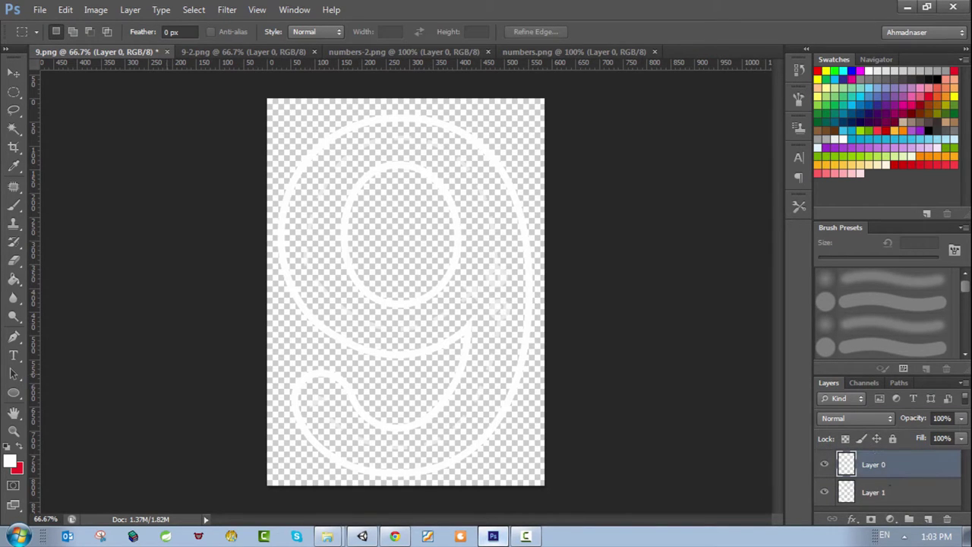
# Fill another new layer beneath the outlined 9 with red, and toggle its visibility to compare both views.
pyautogui.click(20, 443)
pyautogui.click(13, 280)
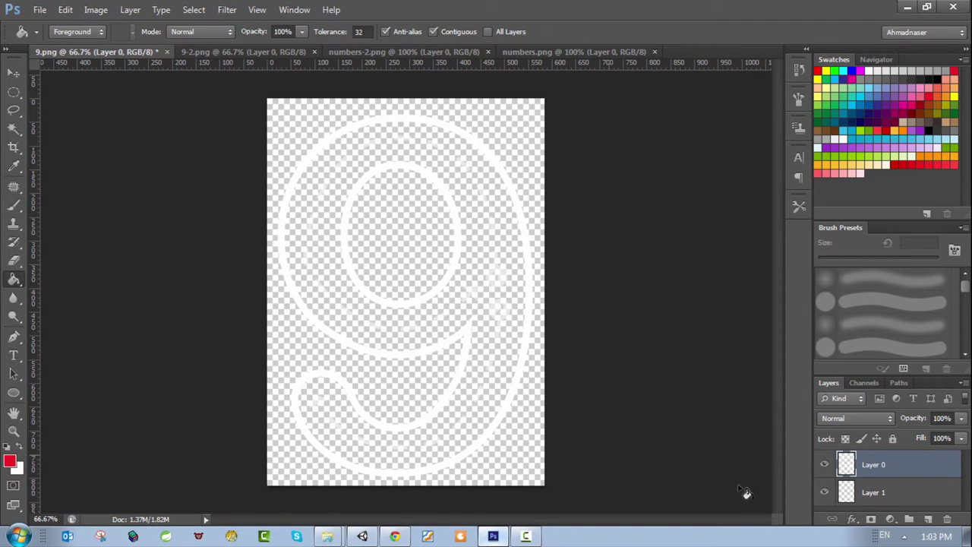
pyautogui.click(879, 502)
pyautogui.click(928, 518)
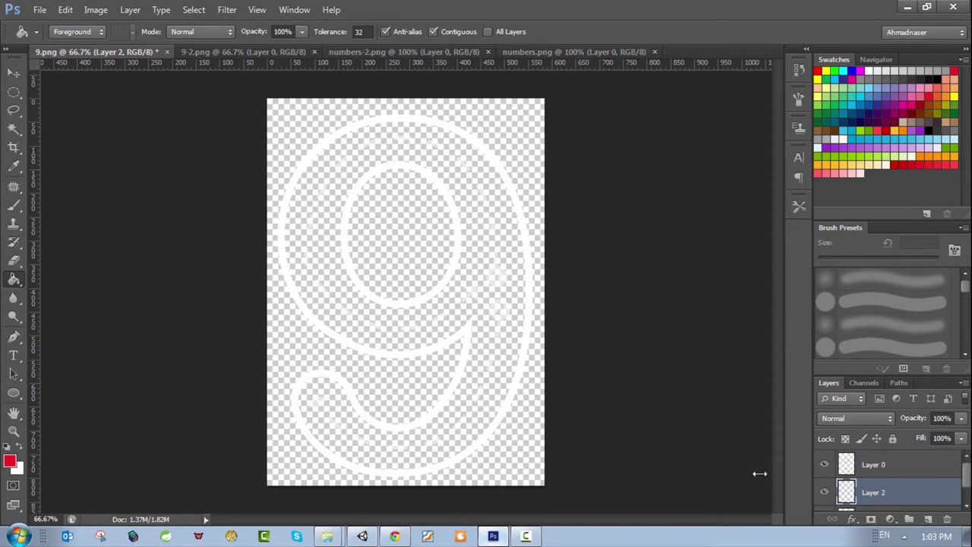
pyautogui.click(518, 448)
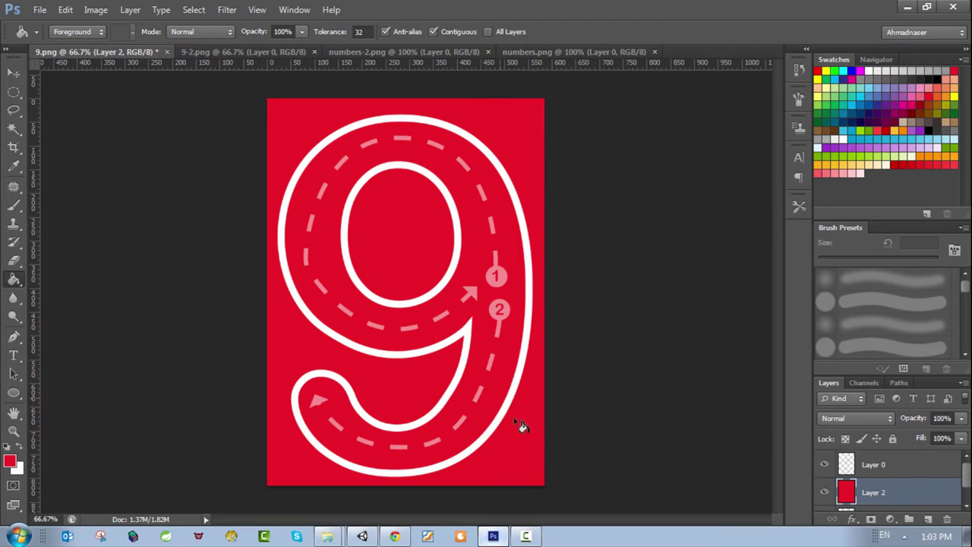
pyautogui.click(824, 493)
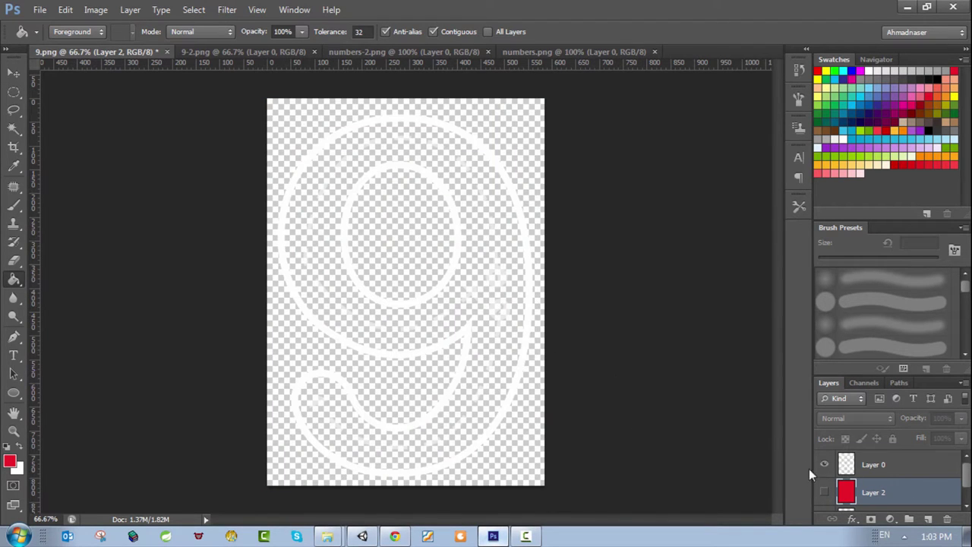
pyautogui.click(824, 493)
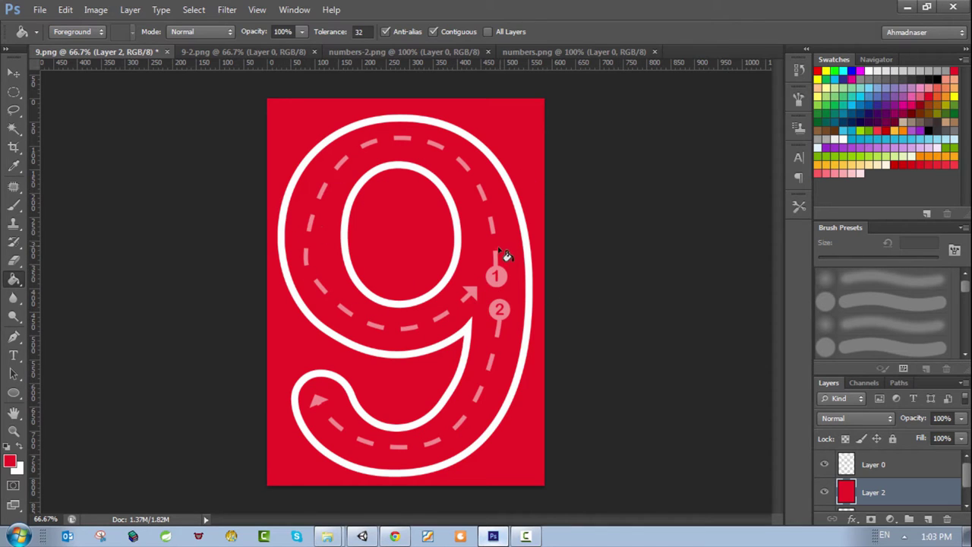
# Trace both numbered dashed writing guides of the 9 with the Lasso tool, clearing the selections made.
pyautogui.click(14, 110)
pyautogui.moveTo(489, 224)
pyautogui.mouseDown()
pyautogui.moveTo(370, 148)
pyautogui.moveTo(313, 301)
pyautogui.moveTo(554, 314)
pyautogui.moveTo(498, 279)
pyautogui.moveTo(499, 311)
pyautogui.mouseUp()
pyautogui.click(501, 322)
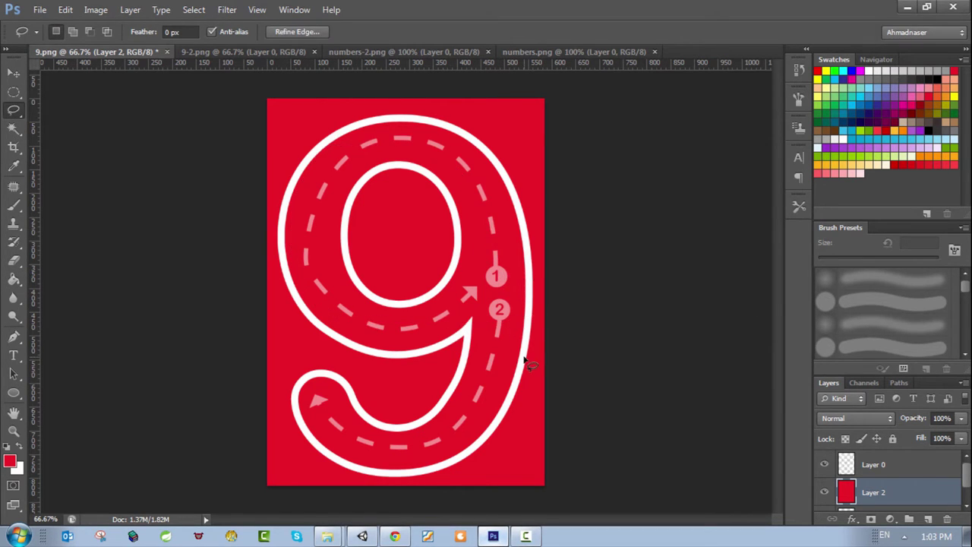
pyautogui.moveTo(471, 422)
pyautogui.mouseDown()
pyautogui.moveTo(428, 446)
pyautogui.moveTo(366, 453)
pyautogui.moveTo(321, 407)
pyautogui.mouseUp()
pyautogui.click(516, 302)
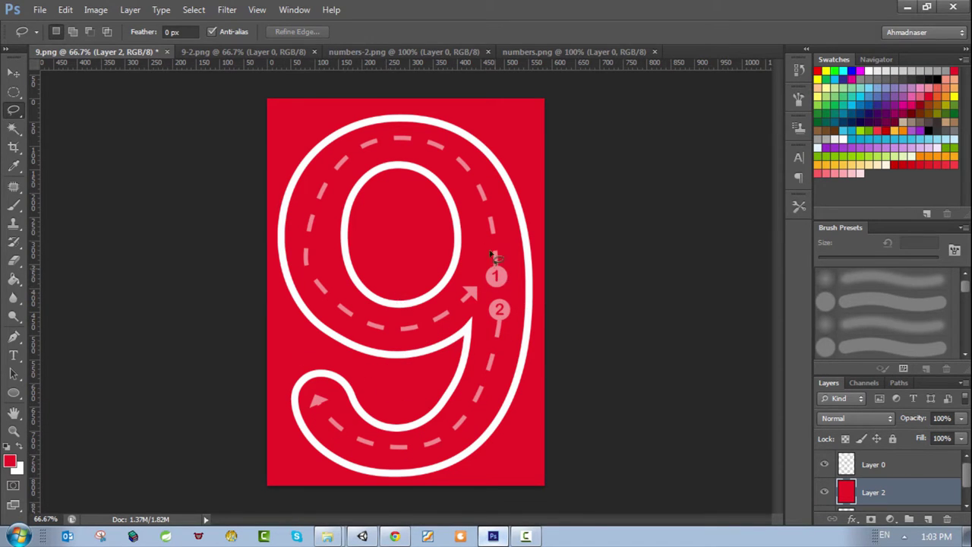
pyautogui.moveTo(494, 258); pyautogui.dragTo(453, 173)
pyautogui.moveTo(322, 278)
pyautogui.mouseDown()
pyautogui.moveTo(414, 322)
pyautogui.moveTo(478, 304)
pyautogui.moveTo(494, 382)
pyautogui.moveTo(343, 444)
pyautogui.moveTo(323, 406)
pyautogui.mouseUp()
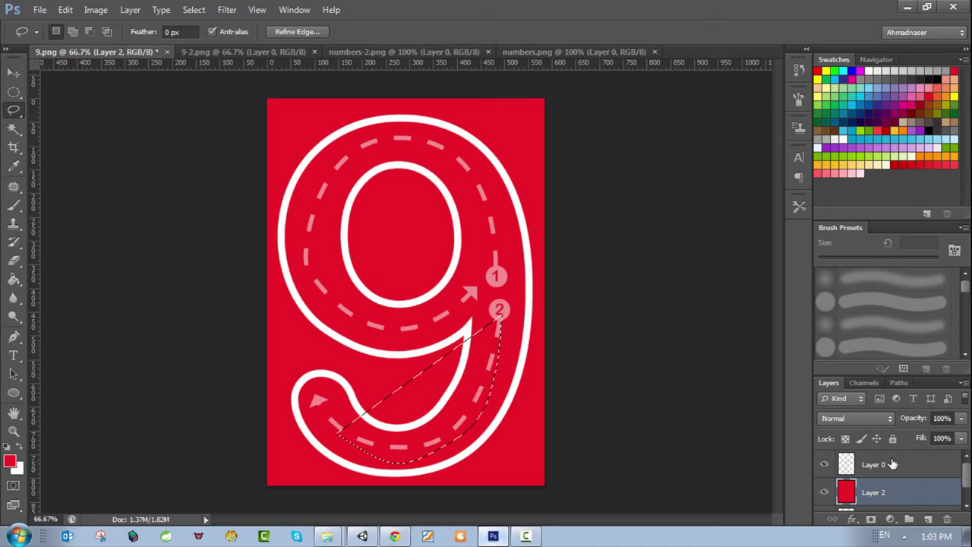
pyautogui.click(520, 245)
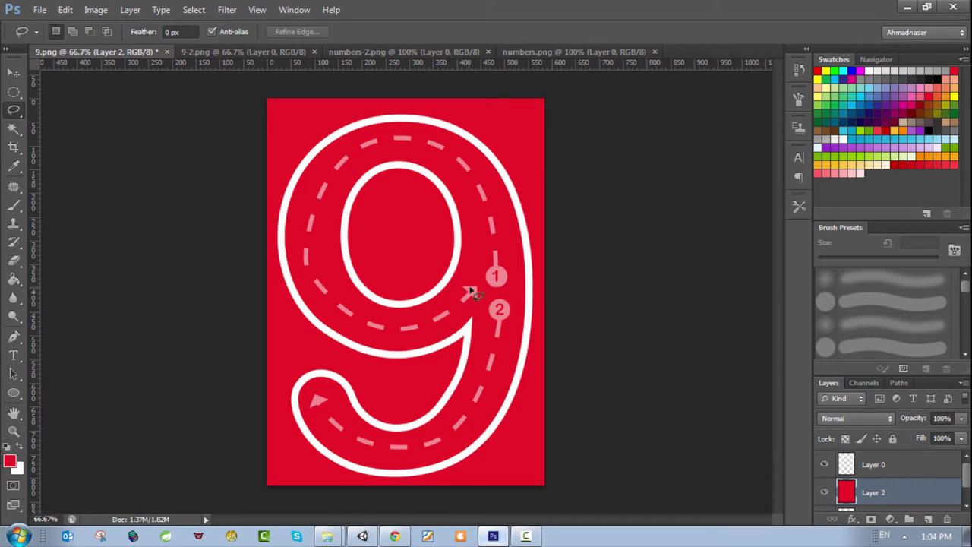
# Lasso around the 9's first dashed guide, from number 1 around the loop, and hide the red layer.
pyautogui.moveTo(497, 288)
pyautogui.mouseDown()
pyautogui.moveTo(442, 149)
pyautogui.moveTo(321, 330)
pyautogui.moveTo(412, 342)
pyautogui.mouseUp()
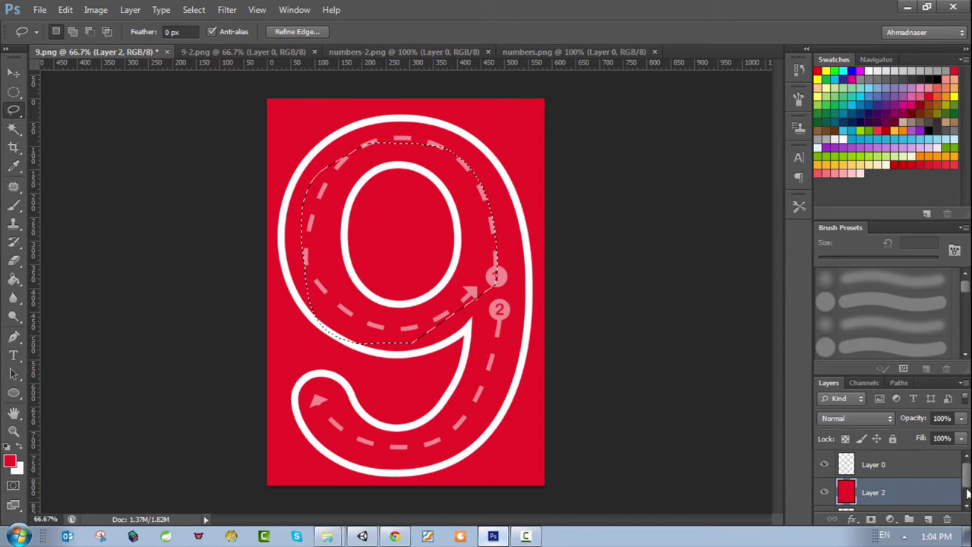
pyautogui.click(823, 492)
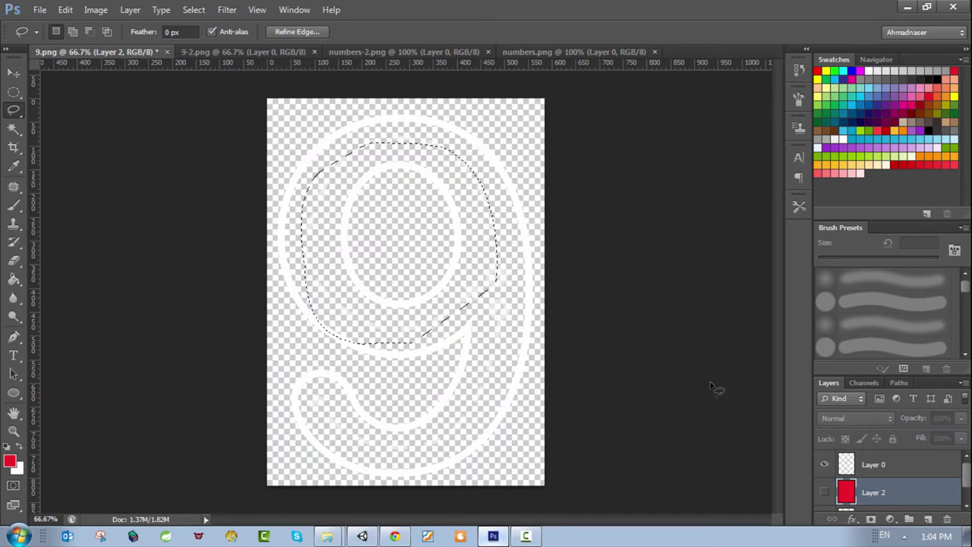
# Fill the transparent areas around and inside the solid white 9 in 9-2.png with red.
pyautogui.click(242, 53)
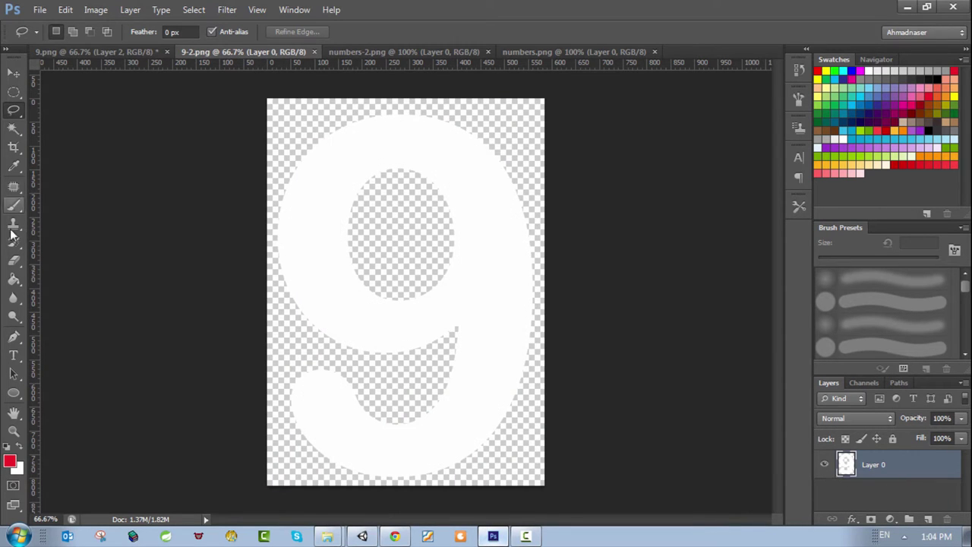
pyautogui.click(13, 279)
pyautogui.click(380, 252)
pyautogui.click(409, 390)
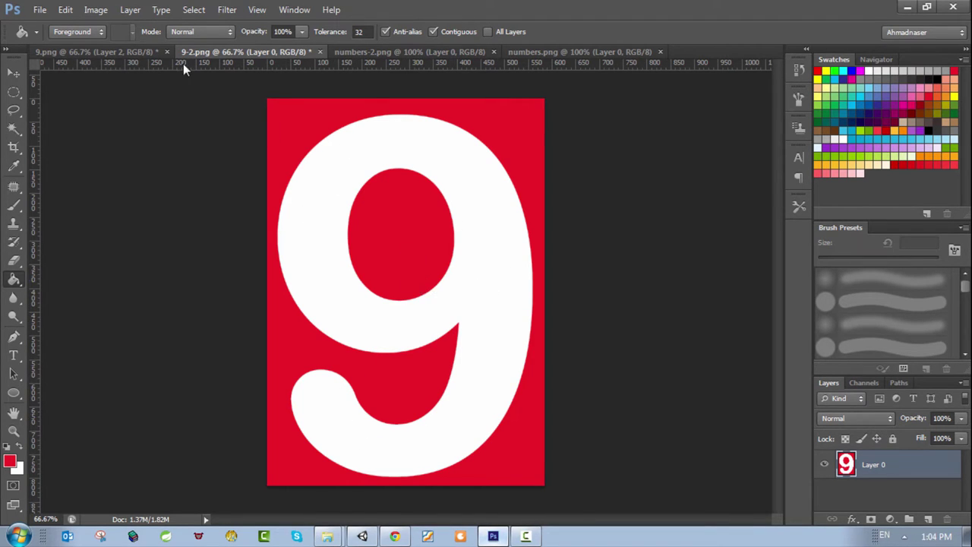
# Compare the outlined and solid 9 images with the two digit sheets, and switch back to Chrome's Shapes Board page.
pyautogui.click(125, 53)
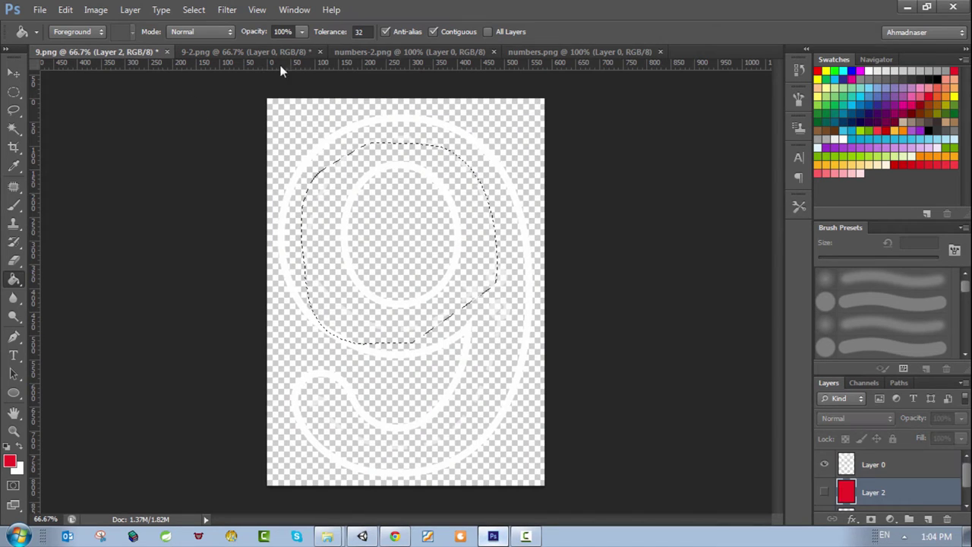
pyautogui.click(260, 52)
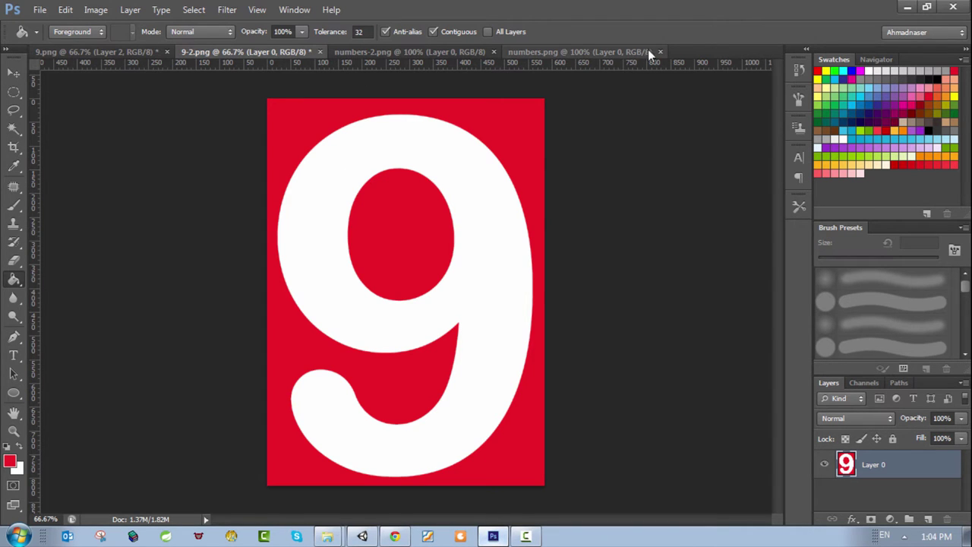
pyautogui.click(516, 53)
pyautogui.click(450, 51)
pyautogui.click(261, 52)
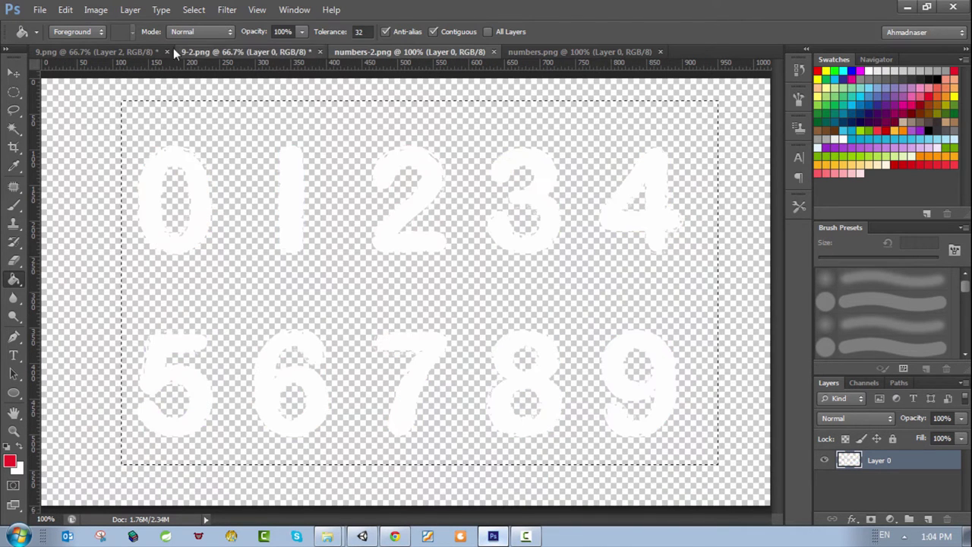
pyautogui.click(93, 52)
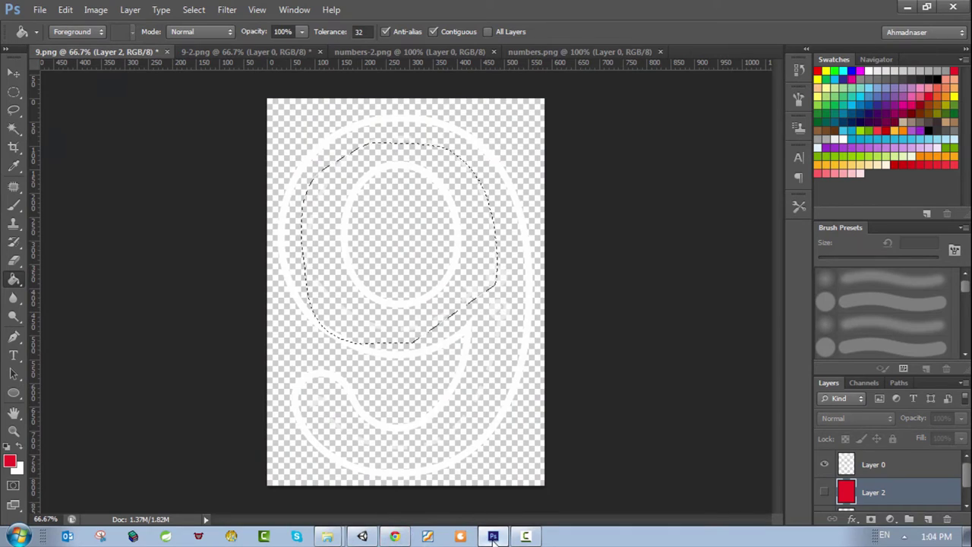
pyautogui.click(394, 536)
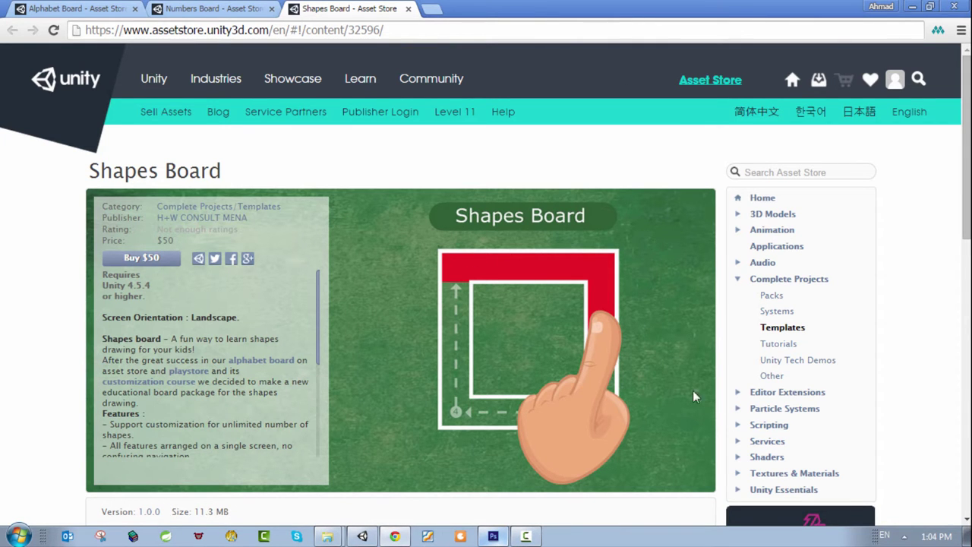
# Switch to the Numbers Board project in Unity and delete the n-9 object from the 0-9 group.
pyautogui.click(222, 9)
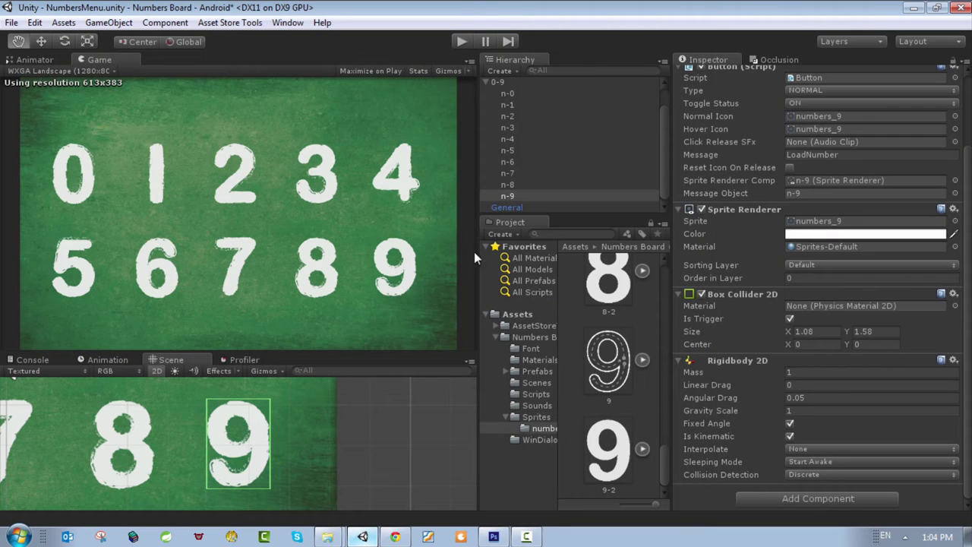
pyautogui.click(510, 195)
pyautogui.rightClick(513, 196)
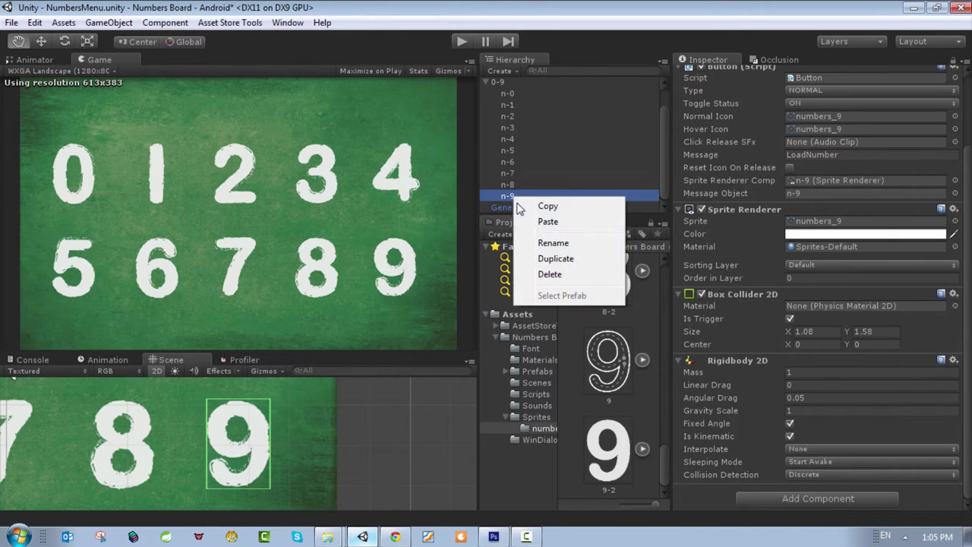
pyautogui.click(550, 275)
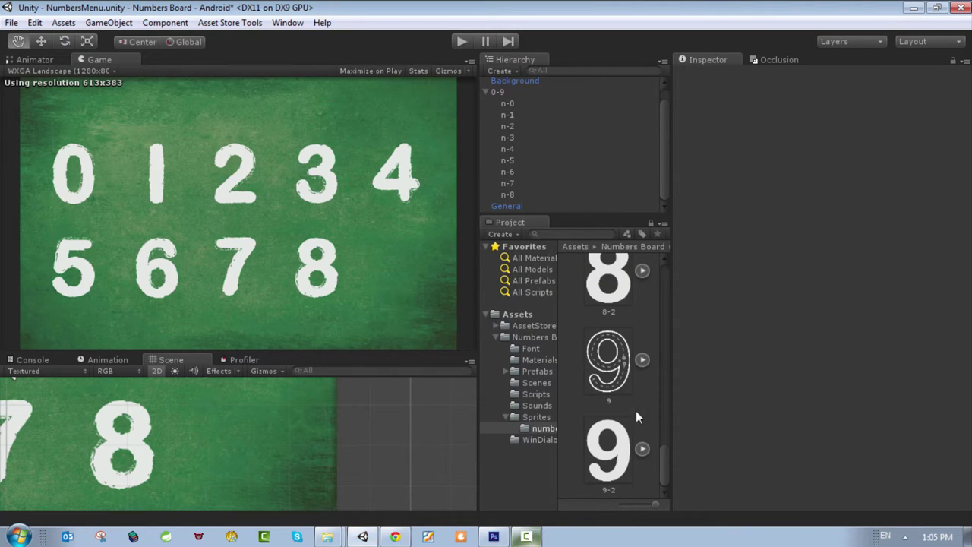
# Examine the individual digit images in the numbers folder and the sliced sprites of the numbers-2 sheet.
pyautogui.click(535, 427)
pyautogui.moveTo(669, 471); pyautogui.dragTo(649, 300)
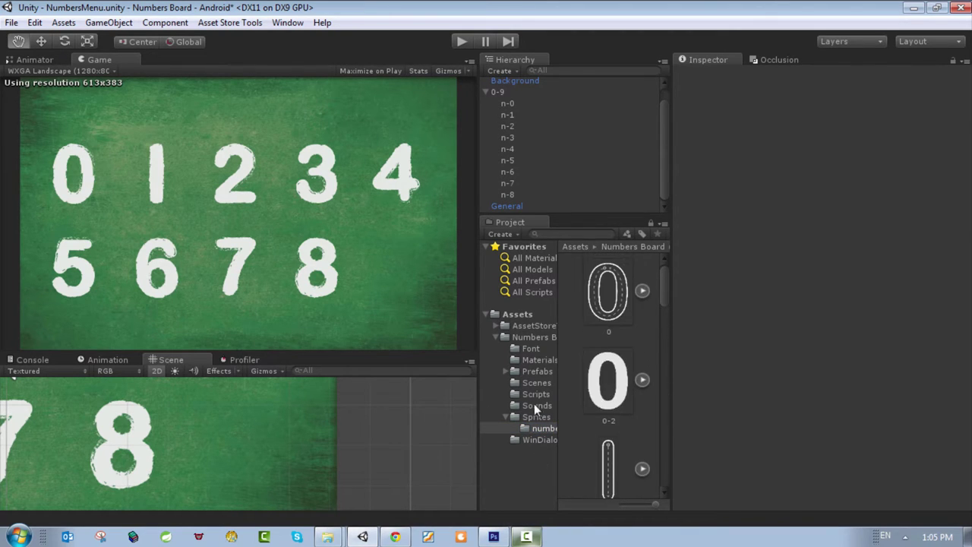
pyautogui.click(536, 416)
pyautogui.moveTo(665, 337); pyautogui.dragTo(666, 460)
pyautogui.click(642, 368)
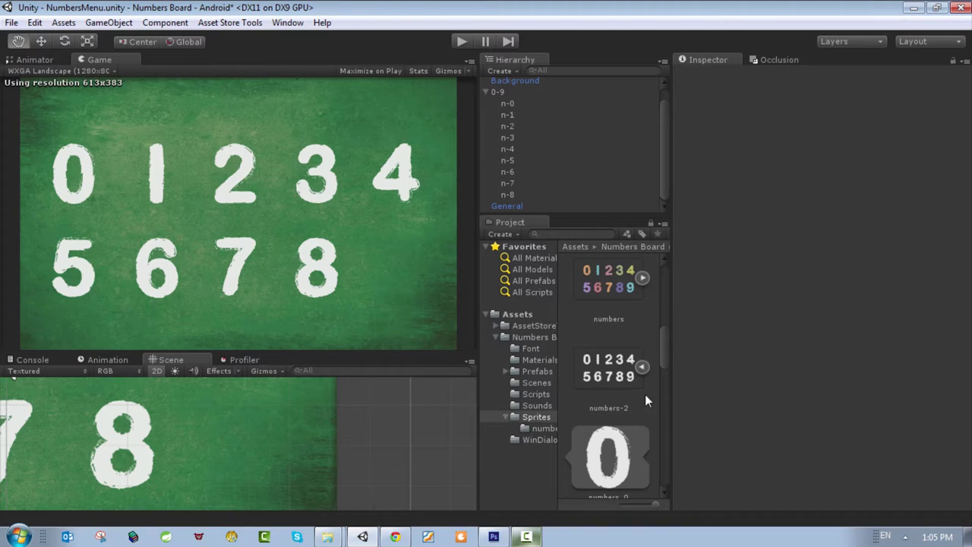
pyautogui.scroll(-10, 645, 394)
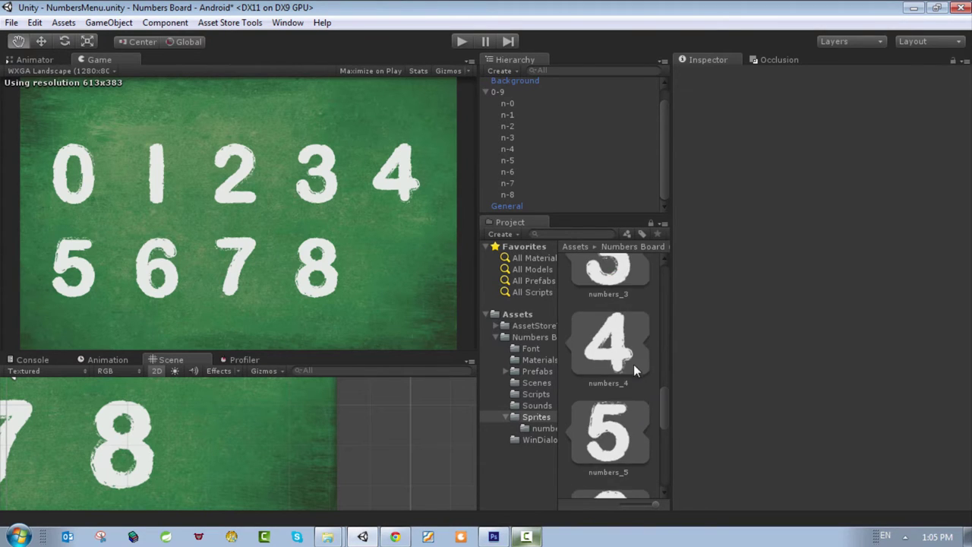
pyautogui.scroll(-5, 634, 368)
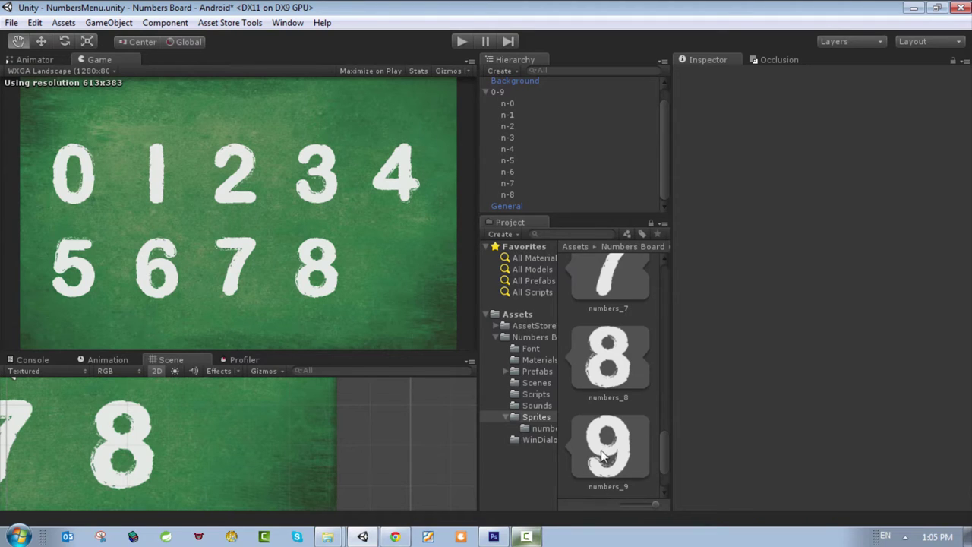
# Create an empty game object named n-9 and place it inside the 0-9 group after n-8.
pyautogui.click(499, 92)
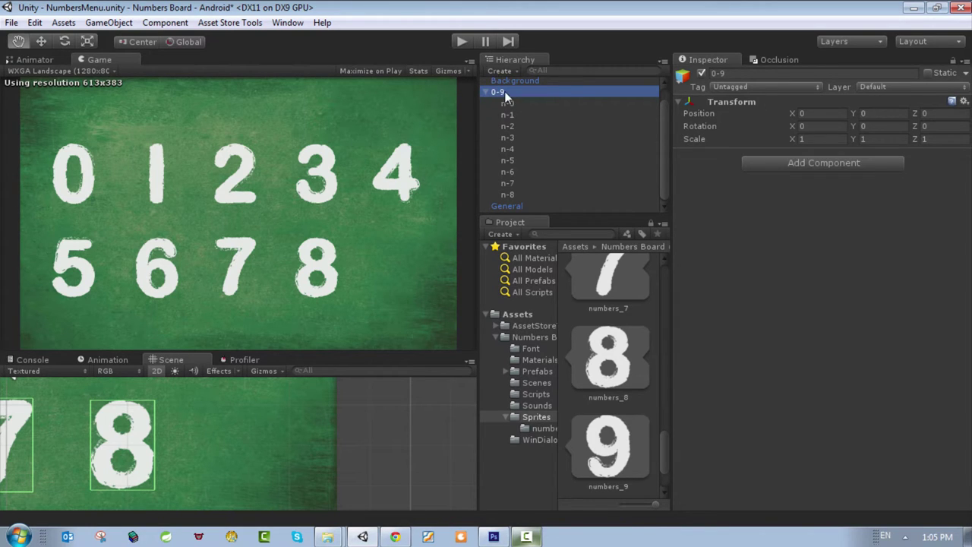
pyautogui.click(108, 22)
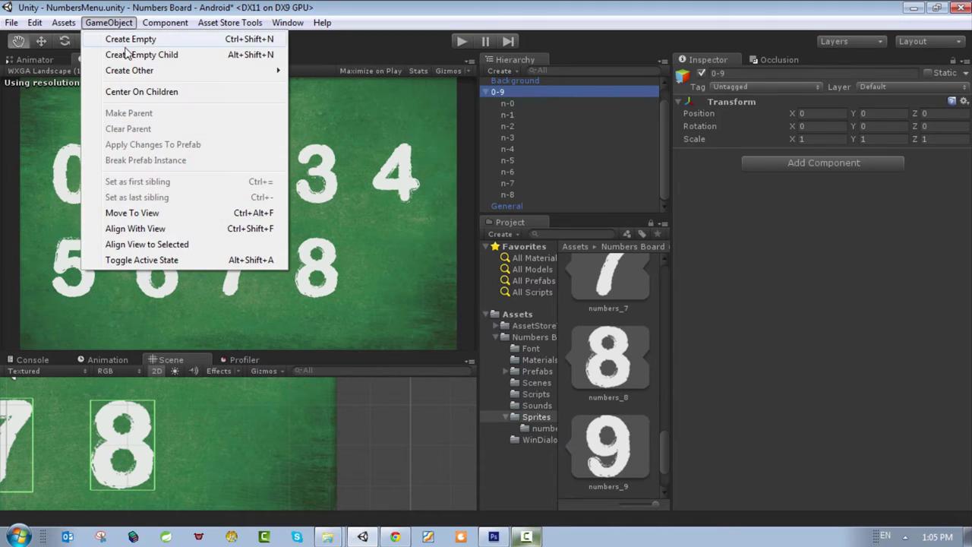
pyautogui.click(129, 39)
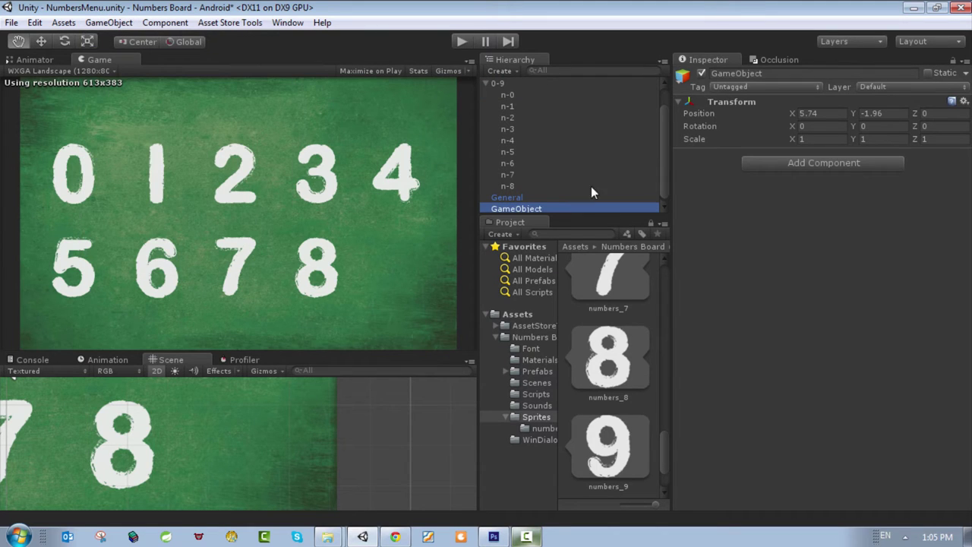
pyautogui.click(794, 77)
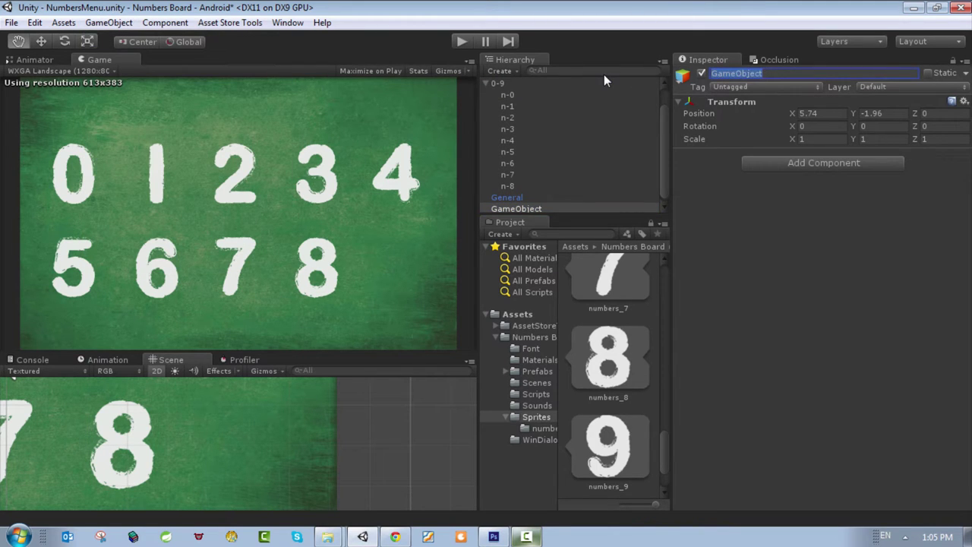
pyautogui.write('n-9')
pyautogui.press('Return')
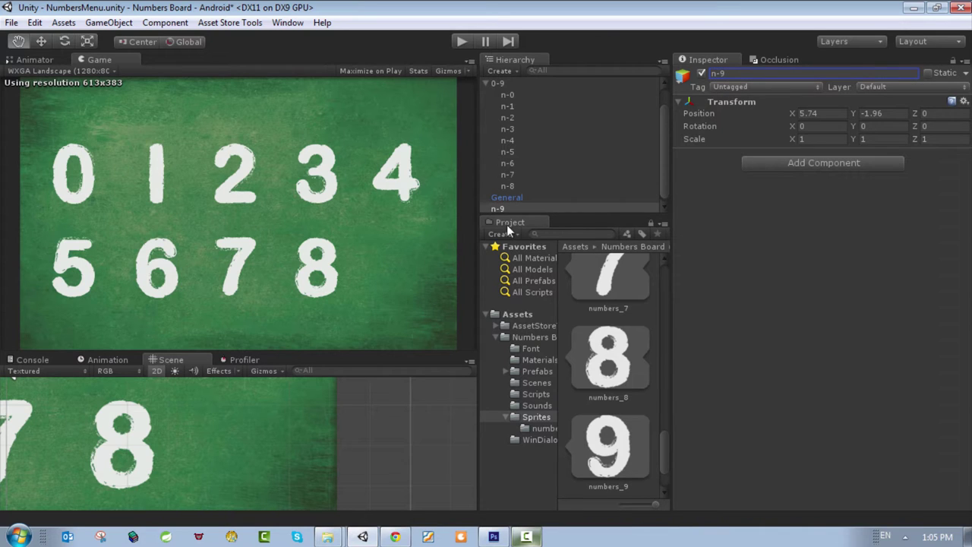
pyautogui.moveTo(498, 209); pyautogui.dragTo(516, 195)
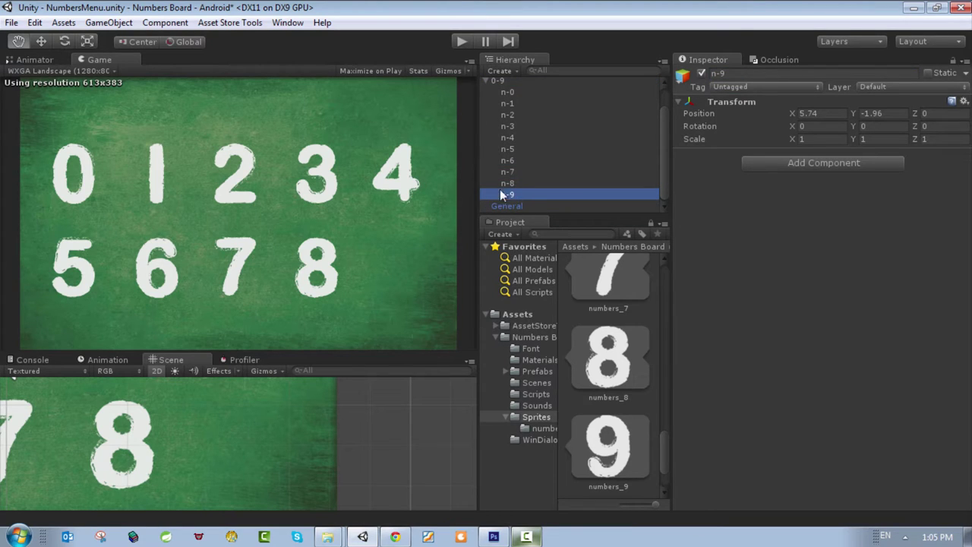
pyautogui.scroll(2, 509, 199)
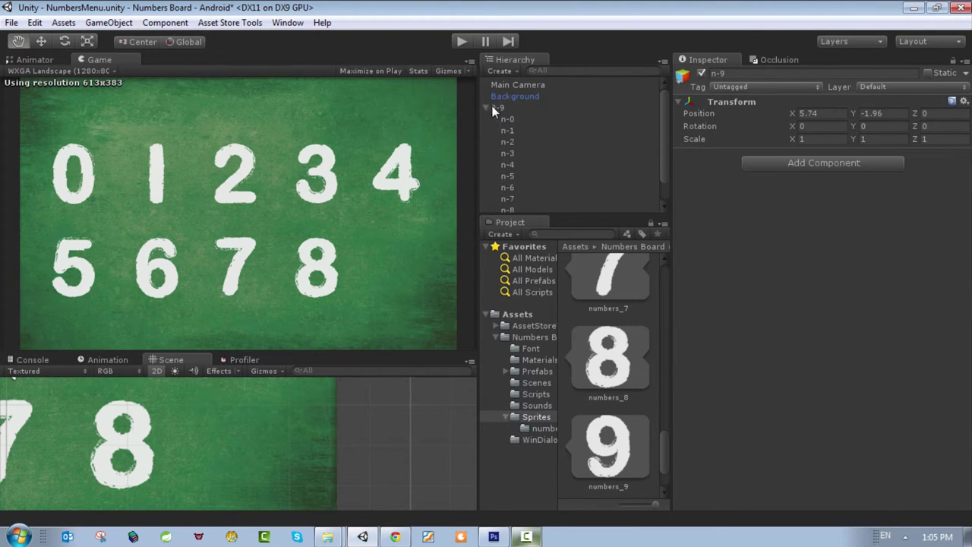
pyautogui.click(494, 107)
pyautogui.scroll(-2, 490, 141)
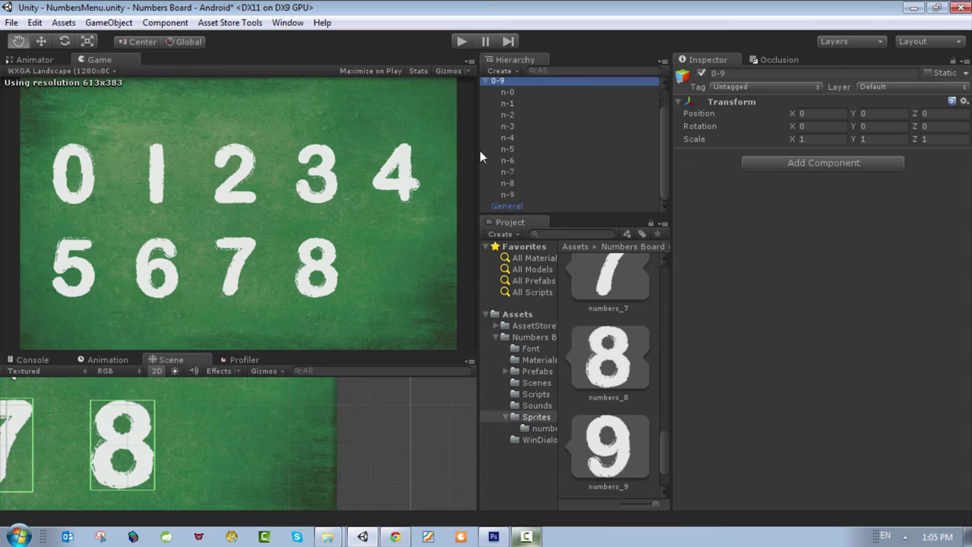
# Add a Rigidbody 2D component to n-9 and enable its Fixed Angle and Is Kinematic options.
pyautogui.click(510, 195)
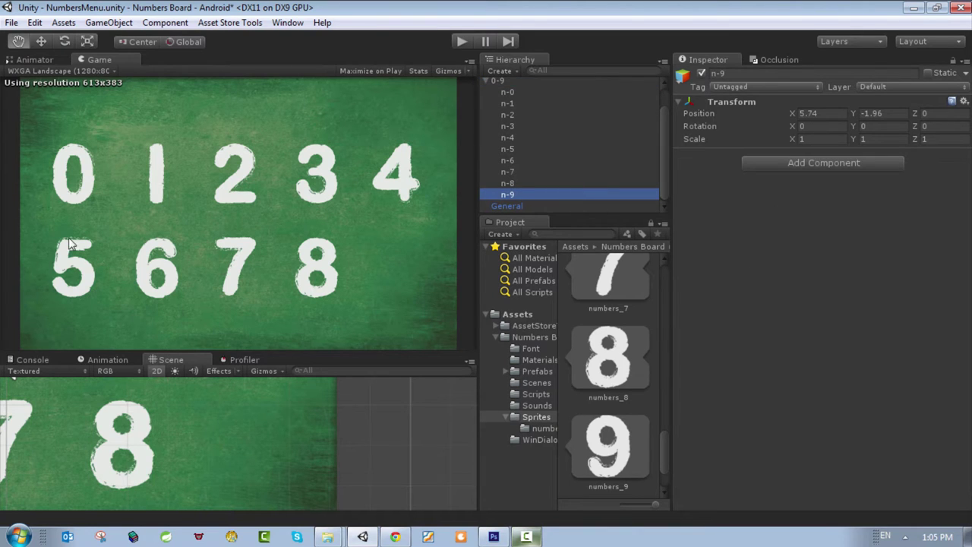
pyautogui.click(797, 165)
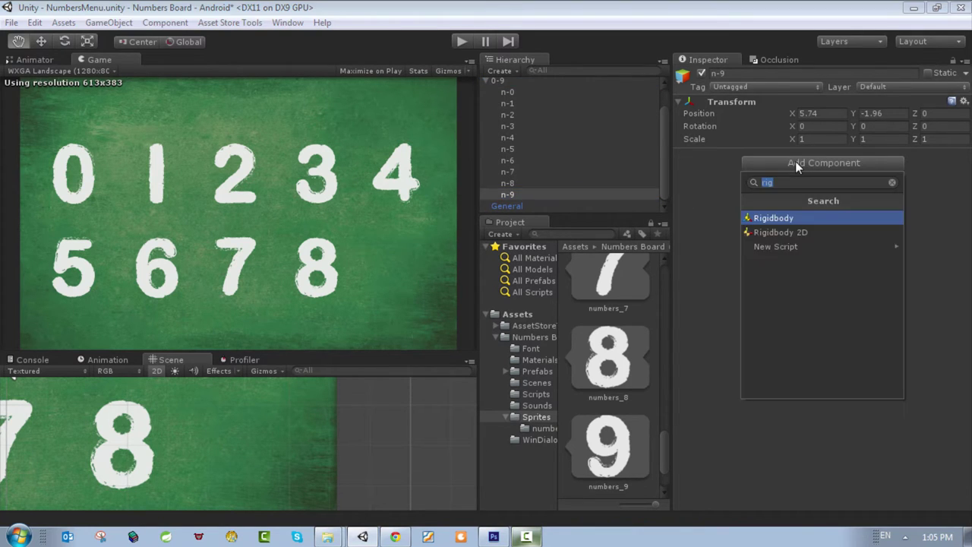
pyautogui.click(803, 232)
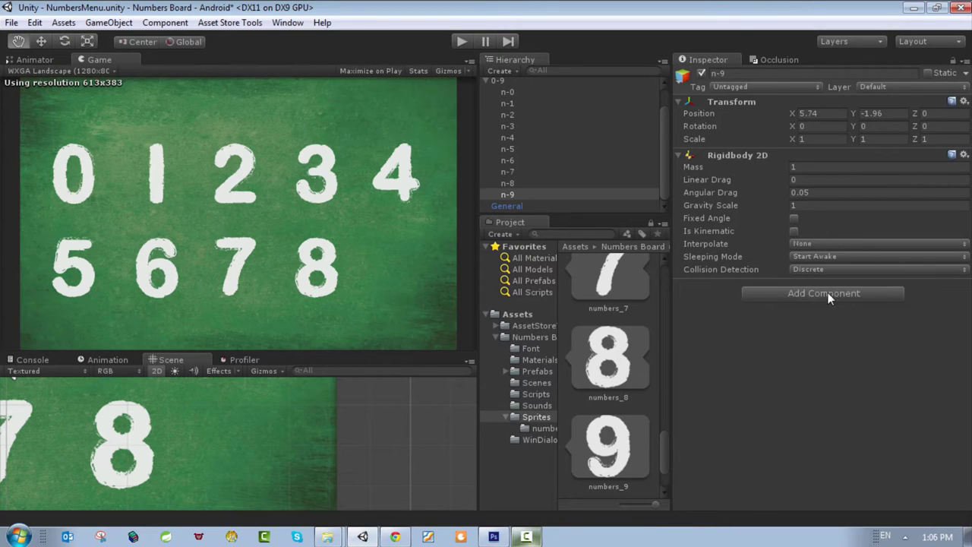
pyautogui.click(795, 217)
pyautogui.click(793, 231)
# Add a Box Collider 2D component to the n-9 object.
pyautogui.click(810, 292)
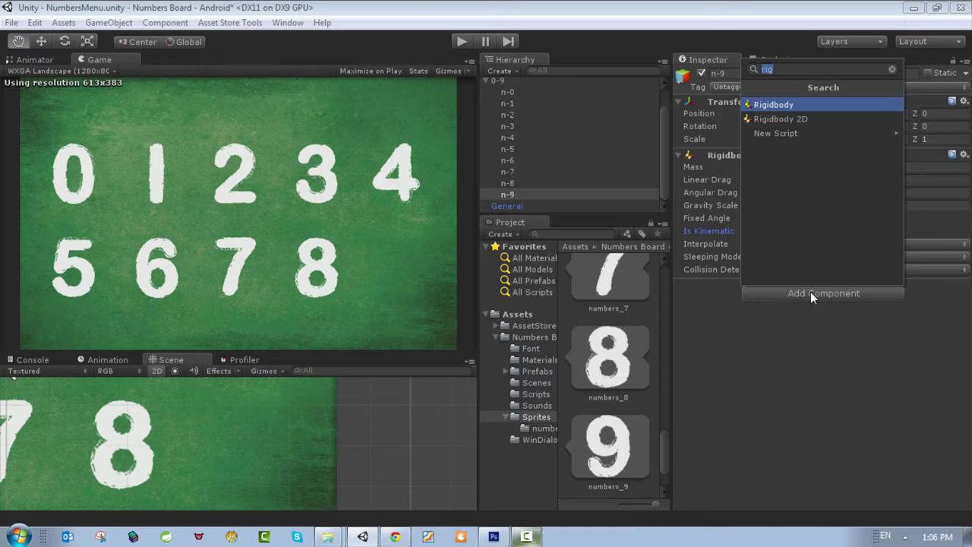
pyautogui.write('sp')
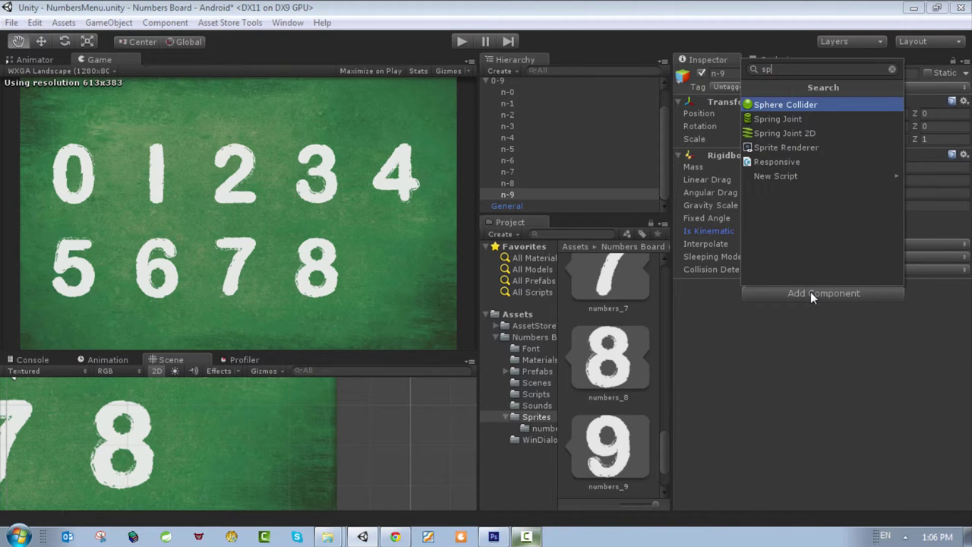
pyautogui.press('BackSpace')
pyautogui.press('BackSpace')
pyautogui.write('bo')
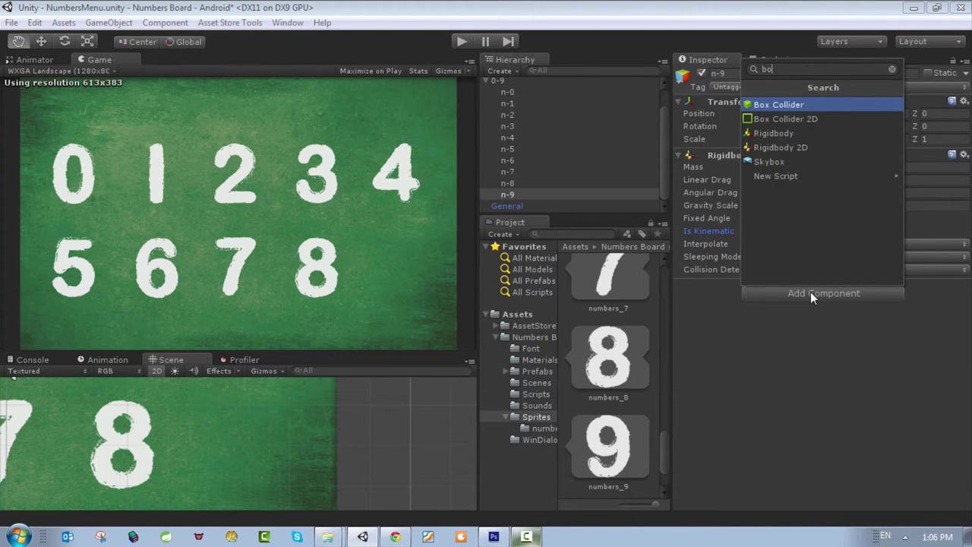
pyautogui.press('Down')
pyautogui.press('Return')
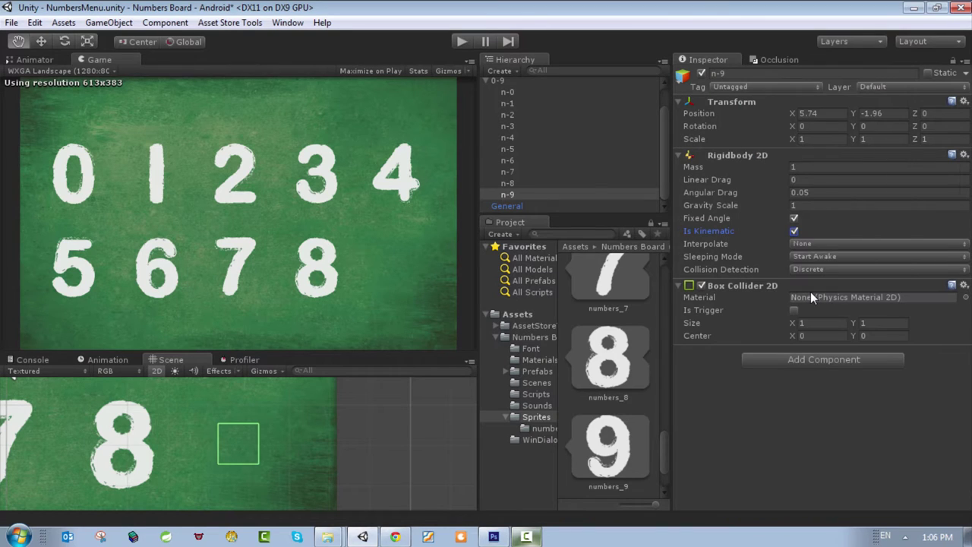
# Add a Sprite Renderer component to the n-9 object.
pyautogui.click(802, 365)
pyautogui.write('sp')
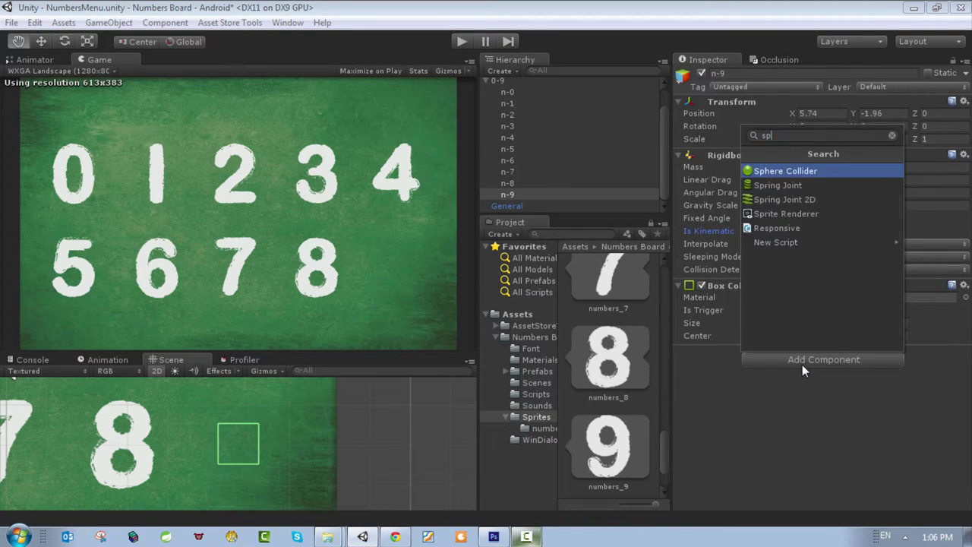
pyautogui.press('Down')
pyautogui.press('Down')
pyautogui.press('Down')
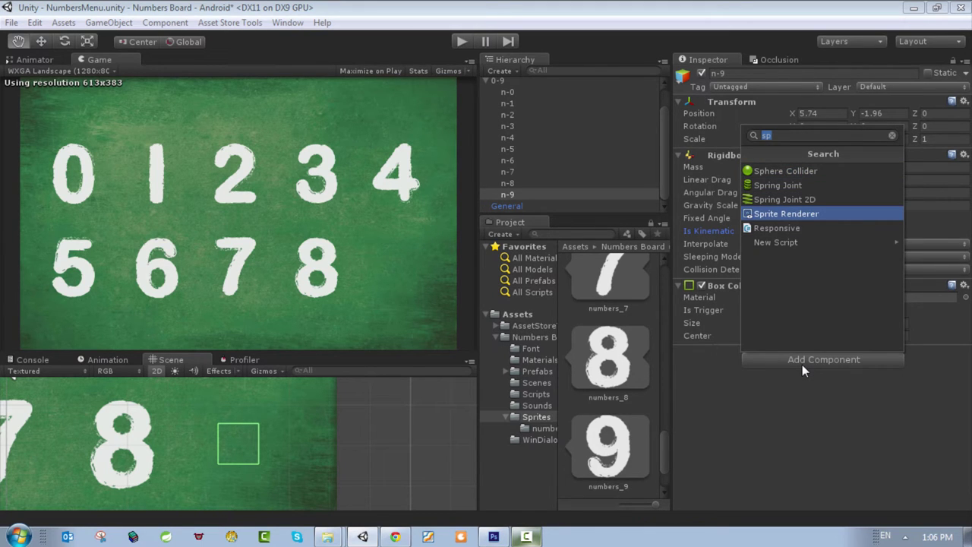
pyautogui.press('Return')
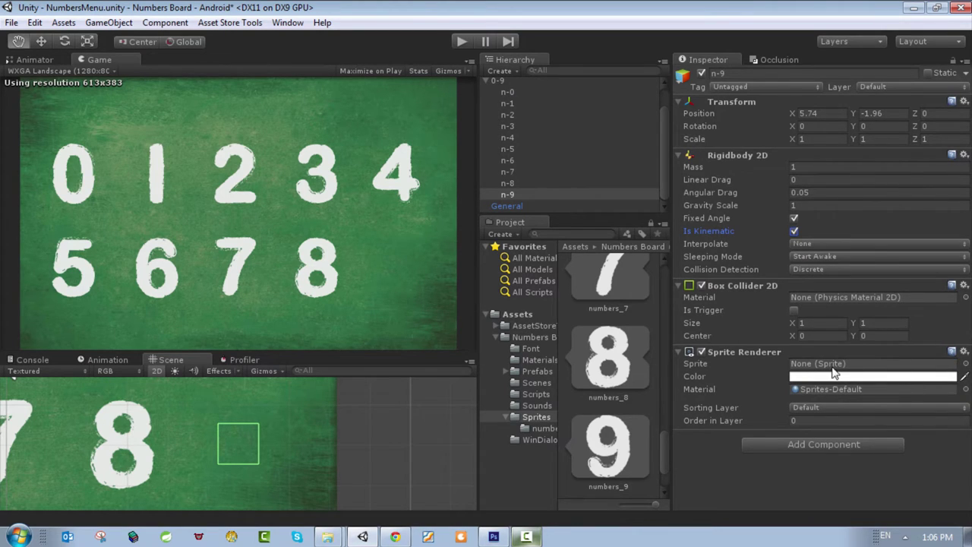
# Assign the white numbers_9 sprite from numbers-2.png to n-9's Sprite Renderer.
pyautogui.click(965, 364)
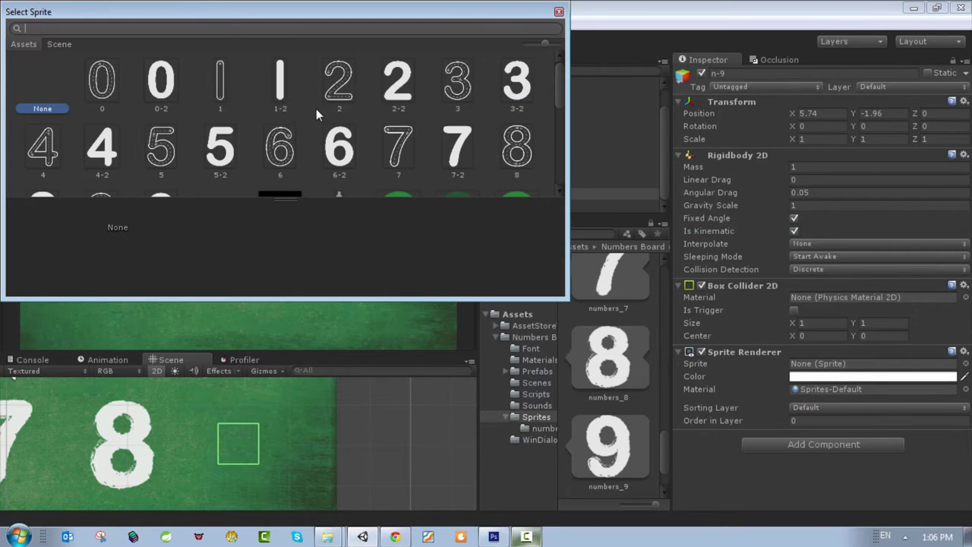
pyautogui.scroll(-2, 395, 136)
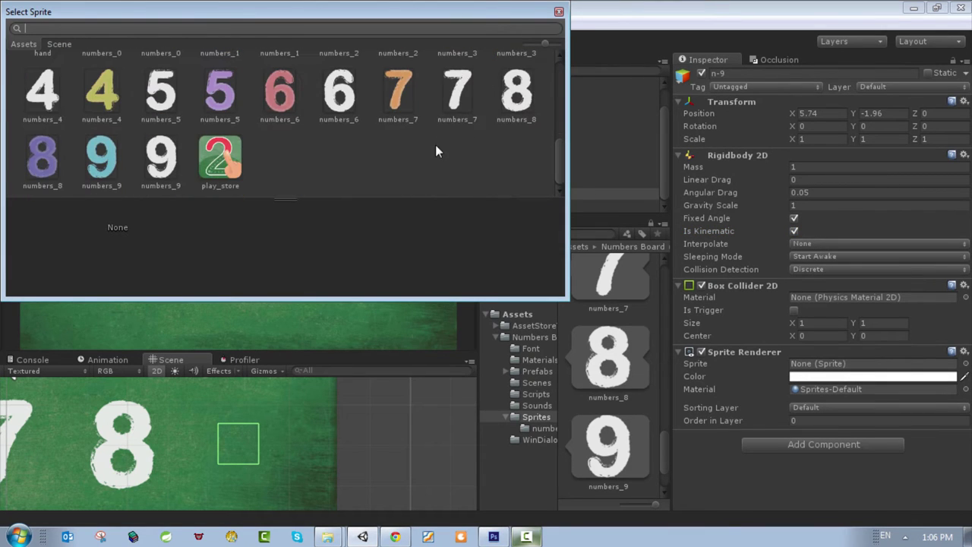
pyautogui.click(169, 161)
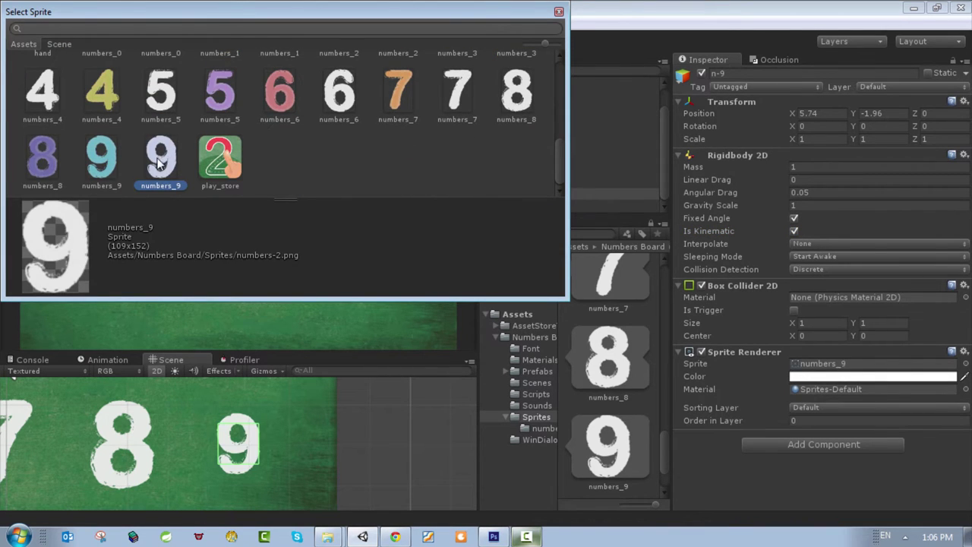
pyautogui.doubleClick(158, 164)
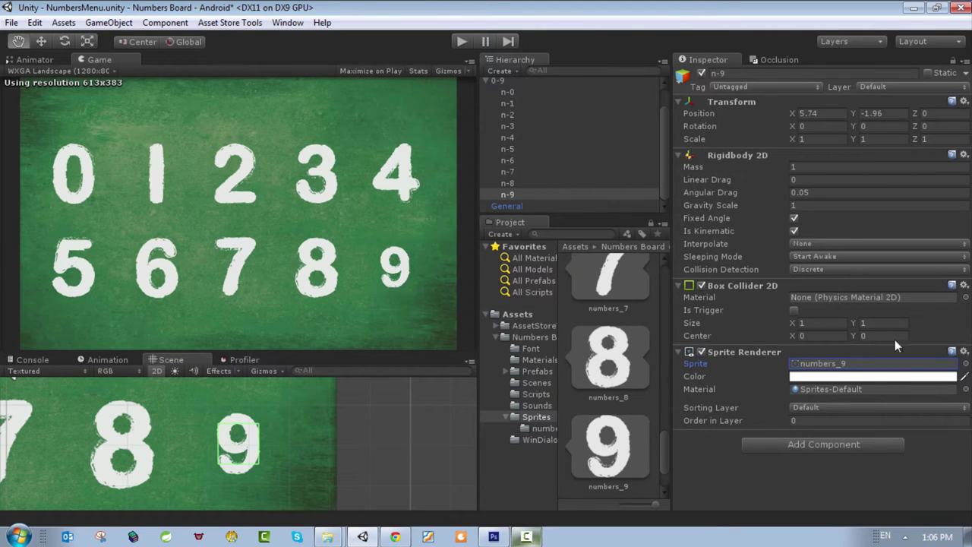
# Add the Button script as a component of the n-9 object.
pyautogui.click(804, 444)
pyautogui.write('bu')
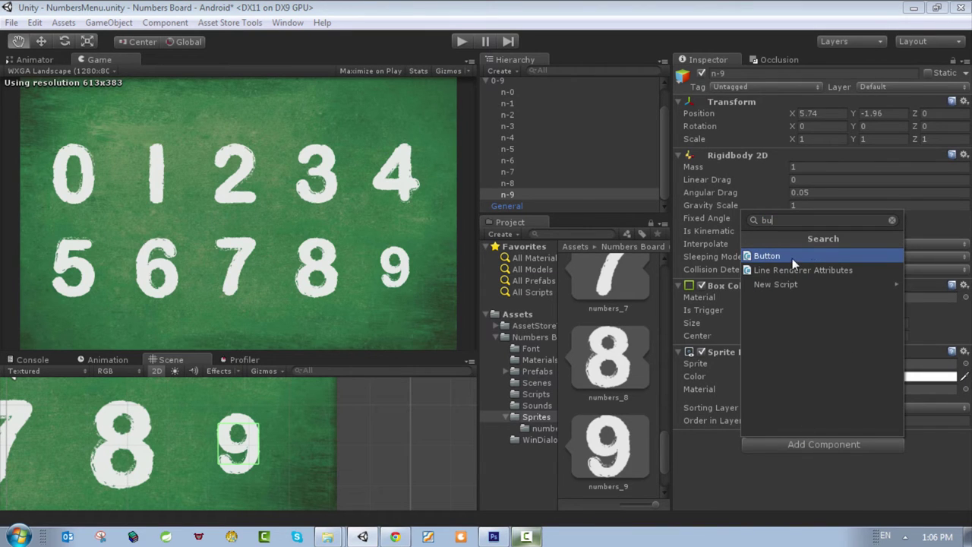
pyautogui.click(775, 258)
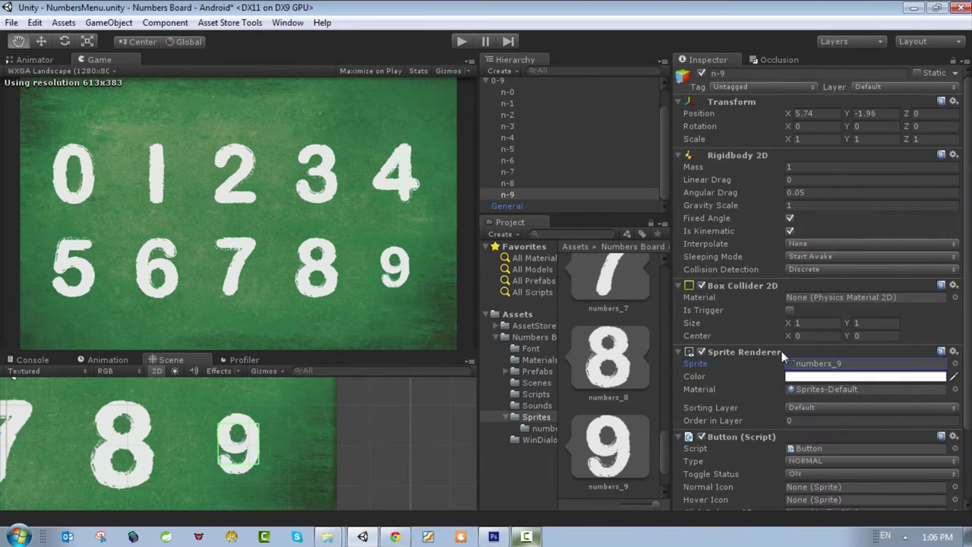
# Set the Normal Icon of n-9's Button script to the white numbers_9 sprite from numbers-2.png.
pyautogui.scroll(-3, 832, 411)
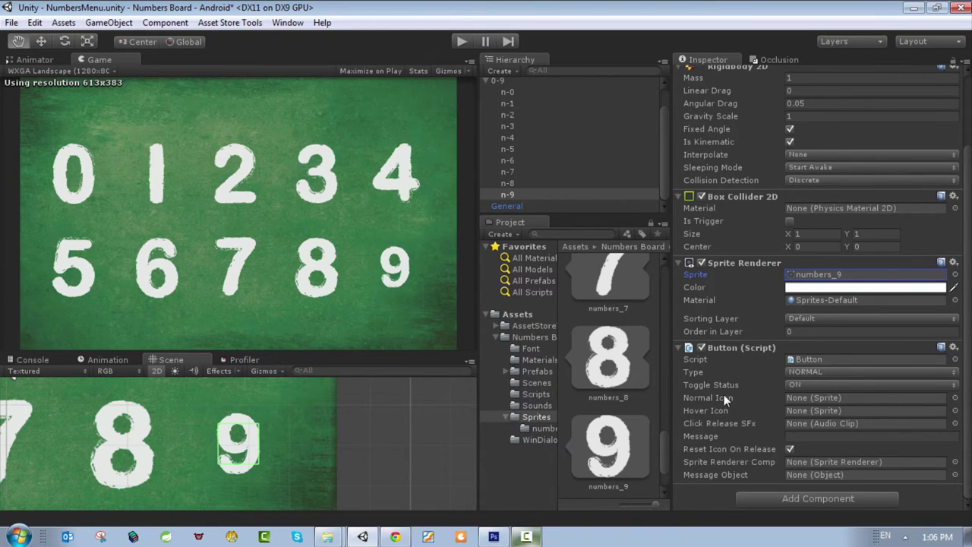
pyautogui.click(954, 397)
pyautogui.scroll(-10, 349, 152)
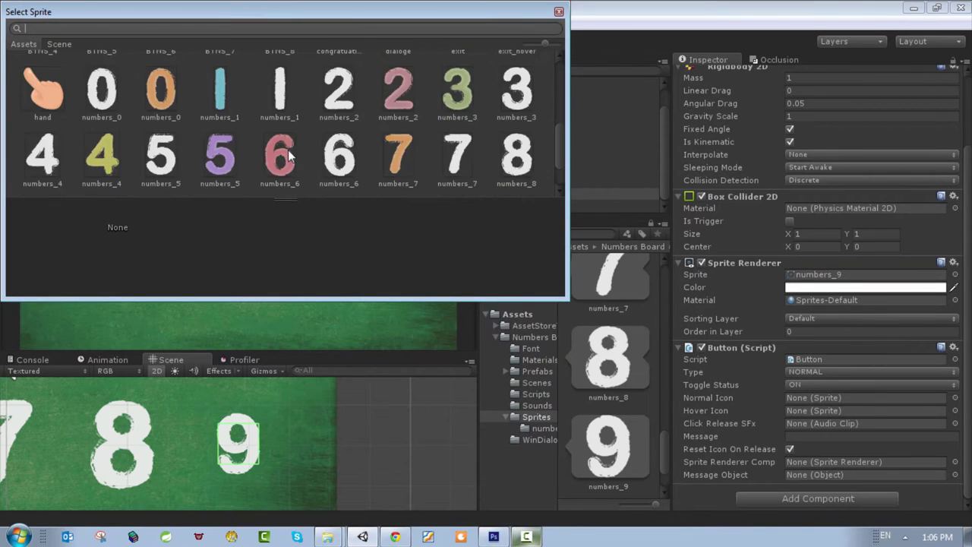
pyautogui.click(161, 163)
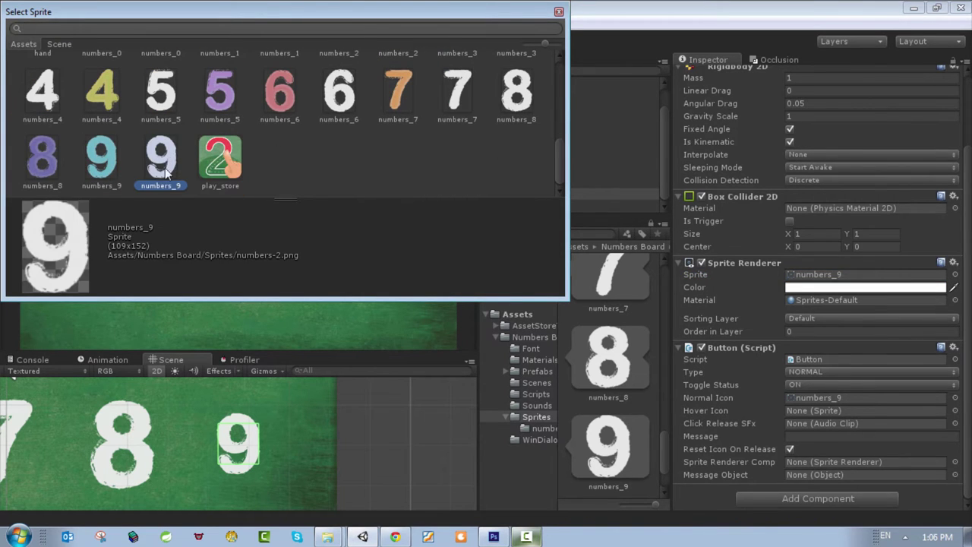
pyautogui.doubleClick(160, 167)
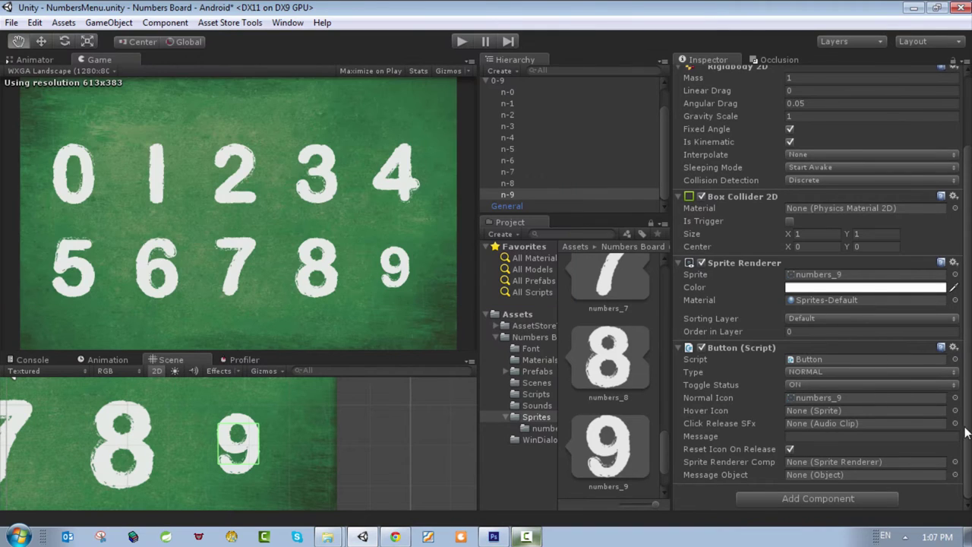
# Set the Hover Icon of n-9's Button script to the blue numbers_9 sprite from numbers.png.
pyautogui.click(954, 423)
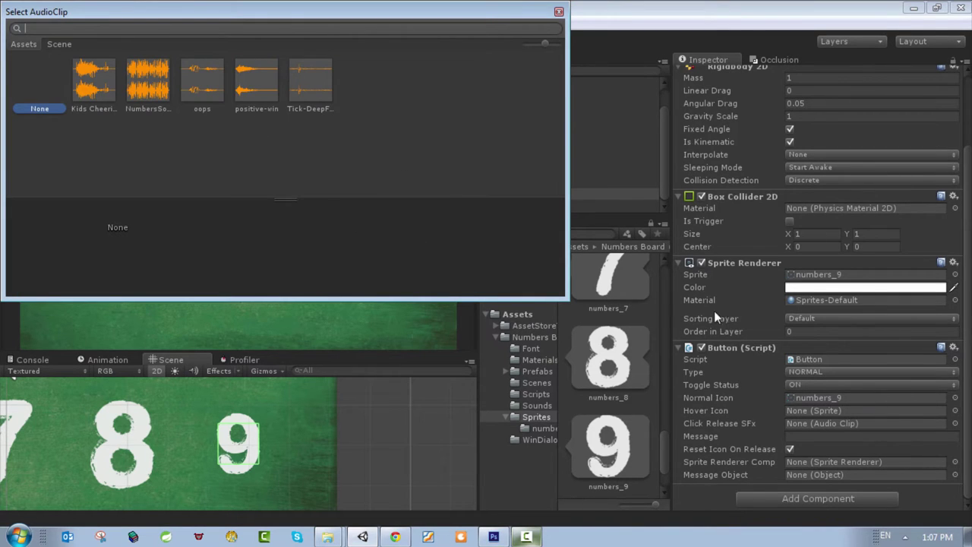
pyautogui.click(558, 11)
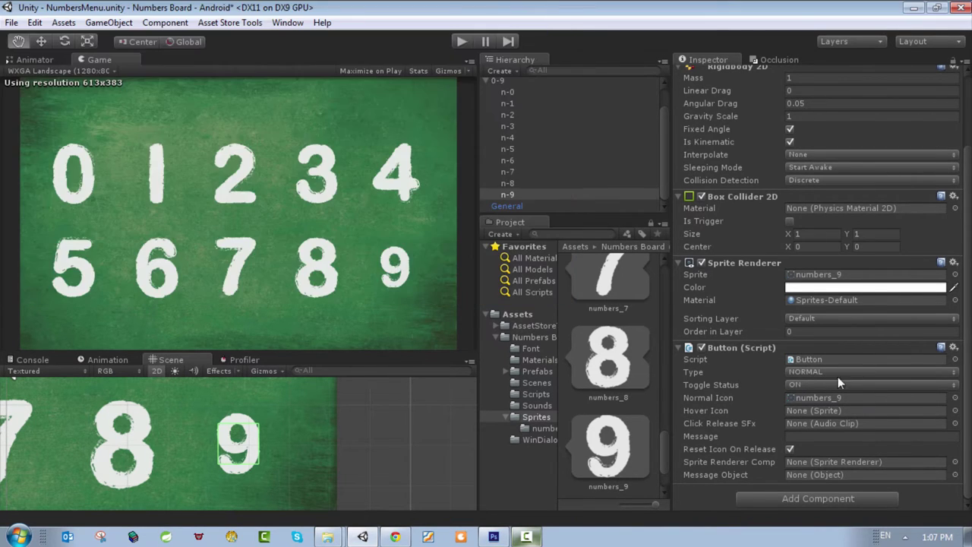
pyautogui.click(954, 410)
pyautogui.scroll(-2, 267, 145)
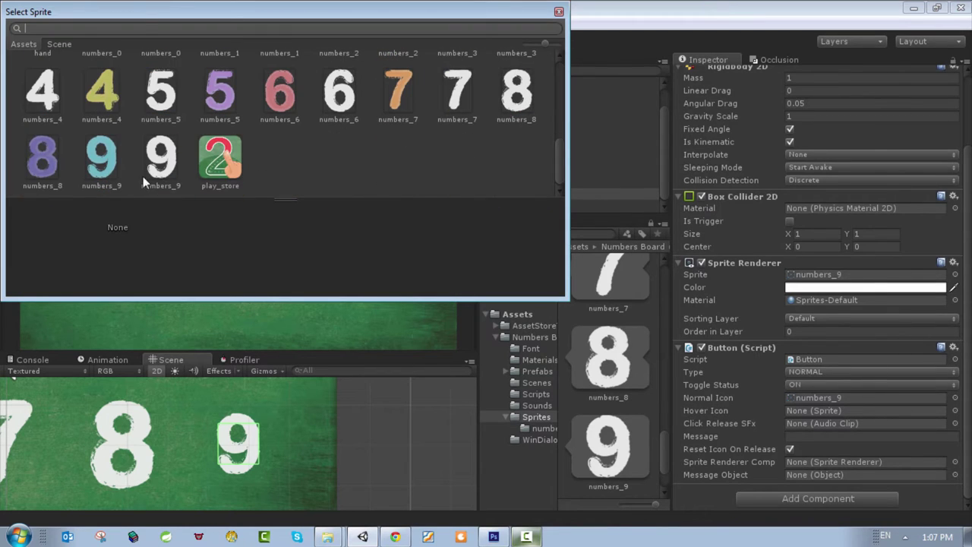
pyautogui.click(106, 173)
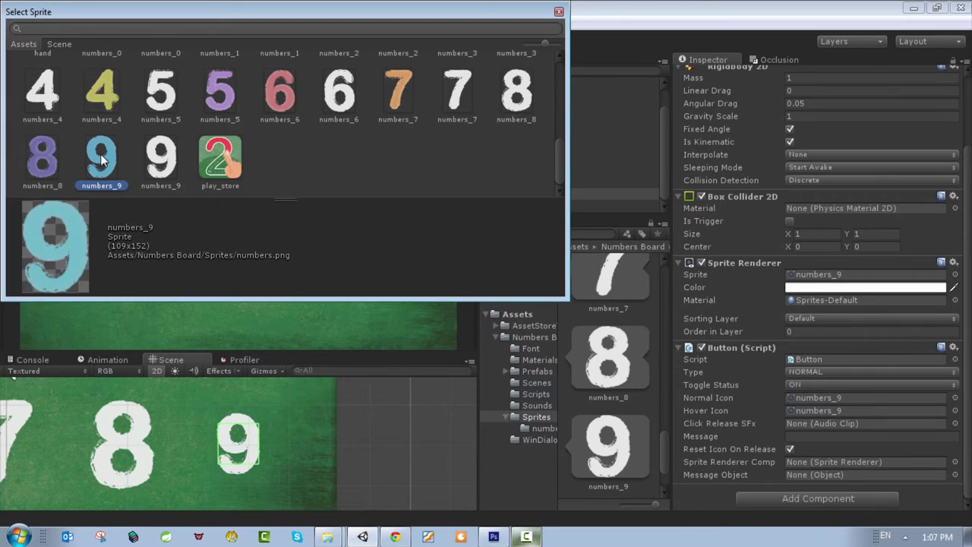
pyautogui.doubleClick(104, 159)
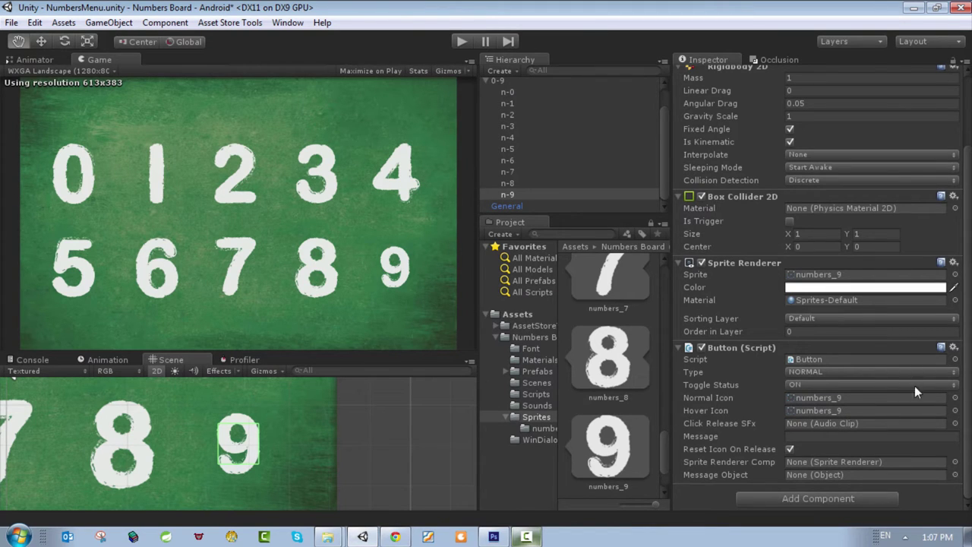
# Assign the UIButton tag to the n-9 object.
pyautogui.scroll(3, 851, 315)
pyautogui.click(758, 86)
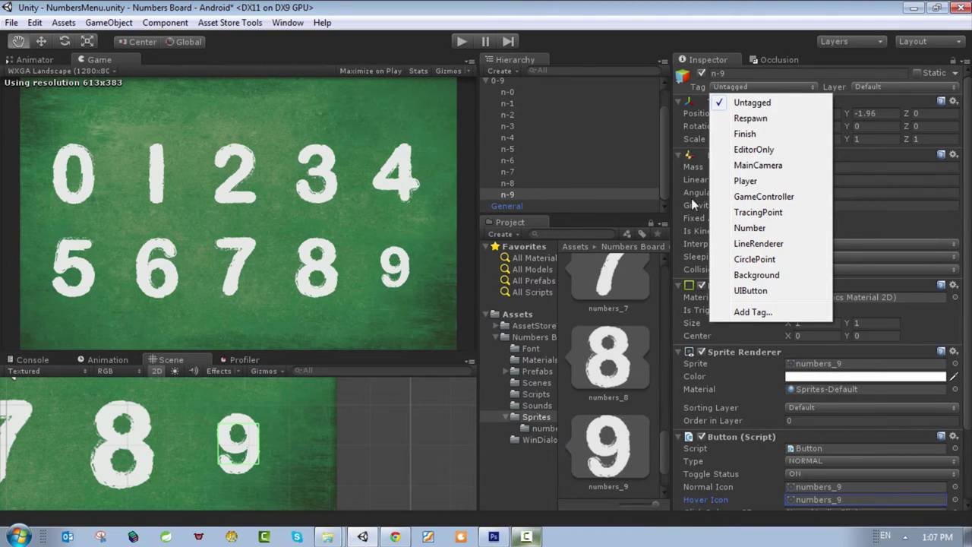
pyautogui.click(750, 290)
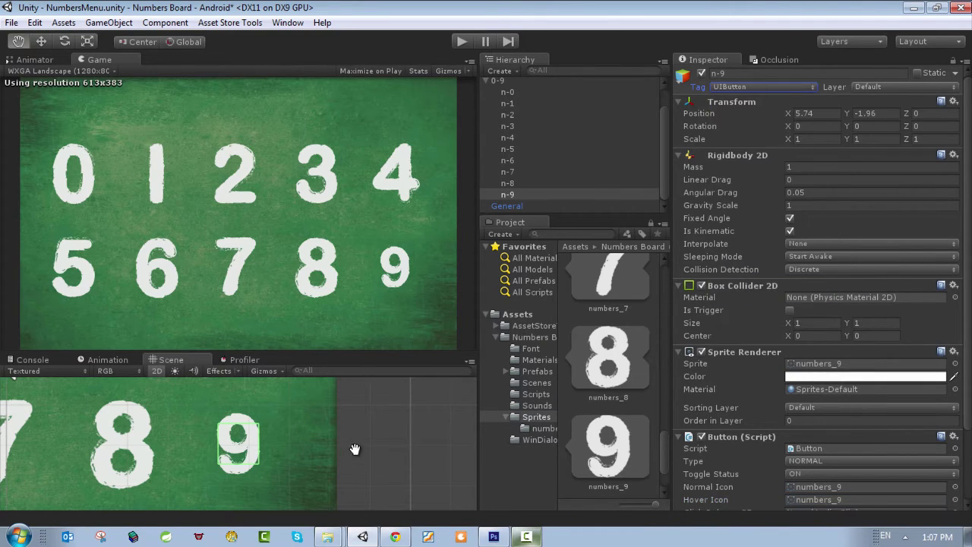
# Set n-9's X and Y scale to 1.454902, using the X scale copied from n-8.
pyautogui.click(512, 197)
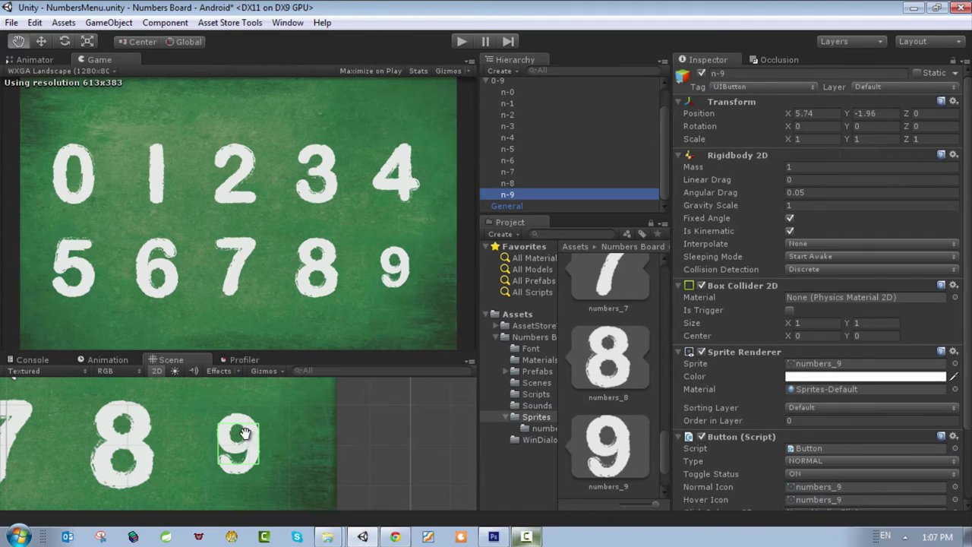
pyautogui.scroll(-3, 250, 457)
pyautogui.scroll(-2, 250, 458)
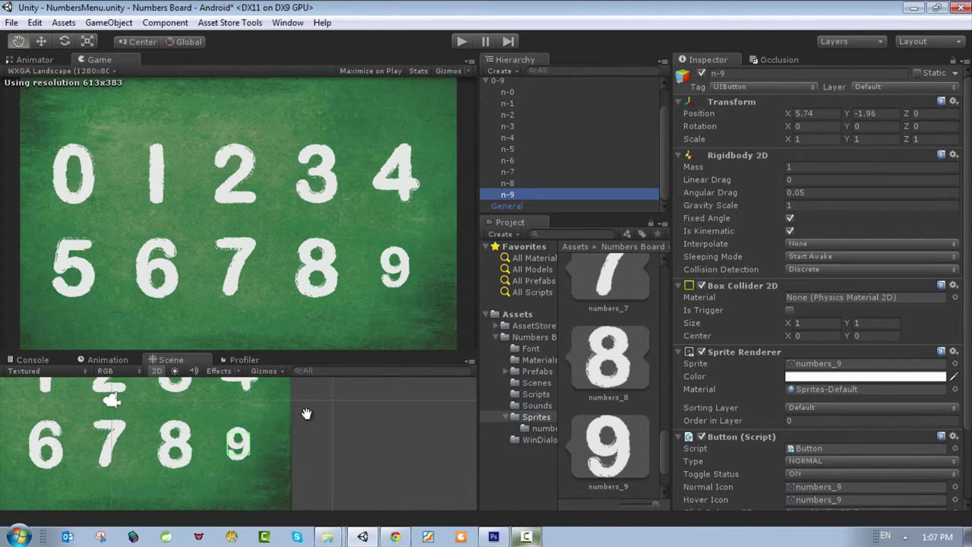
pyautogui.click(515, 183)
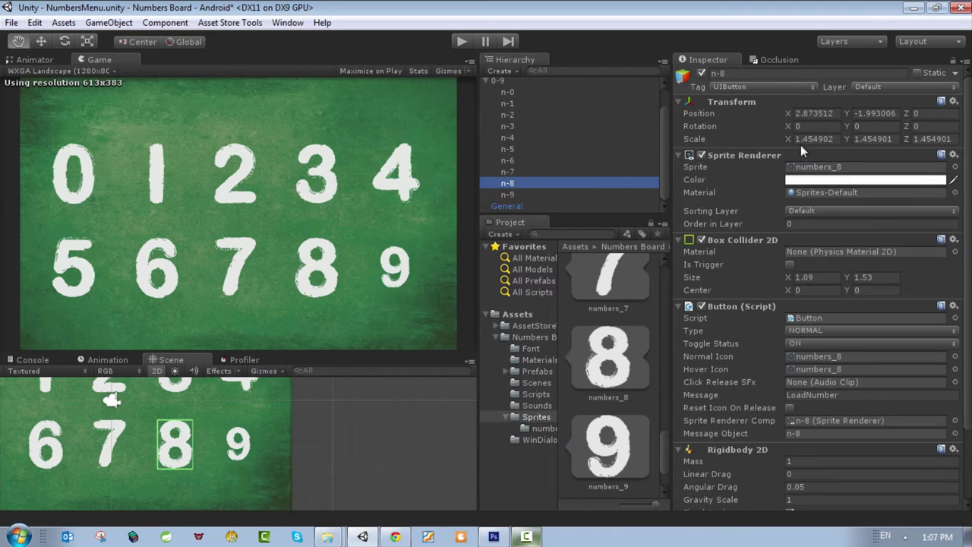
pyautogui.click(833, 139)
pyautogui.hotkey('ctrl', 'c')
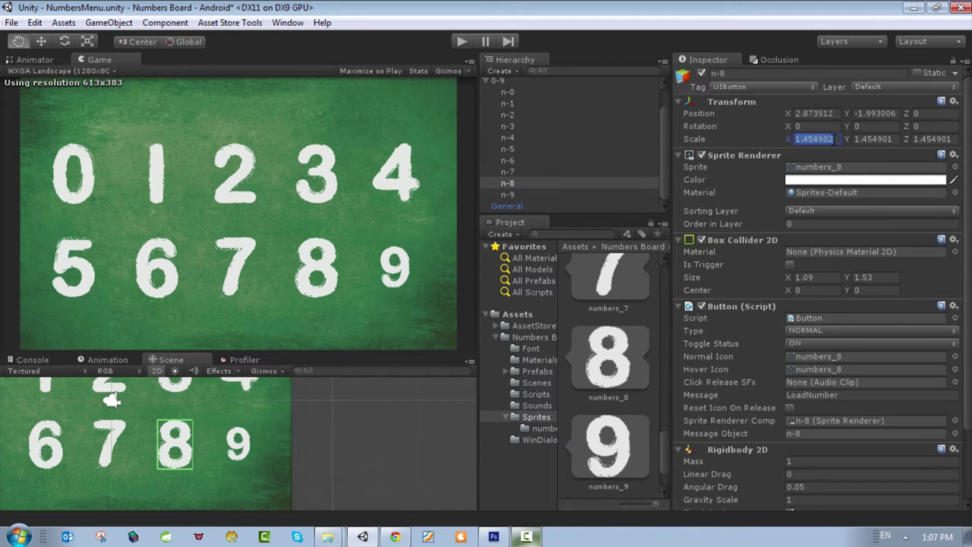
pyautogui.click(502, 194)
pyautogui.click(774, 137)
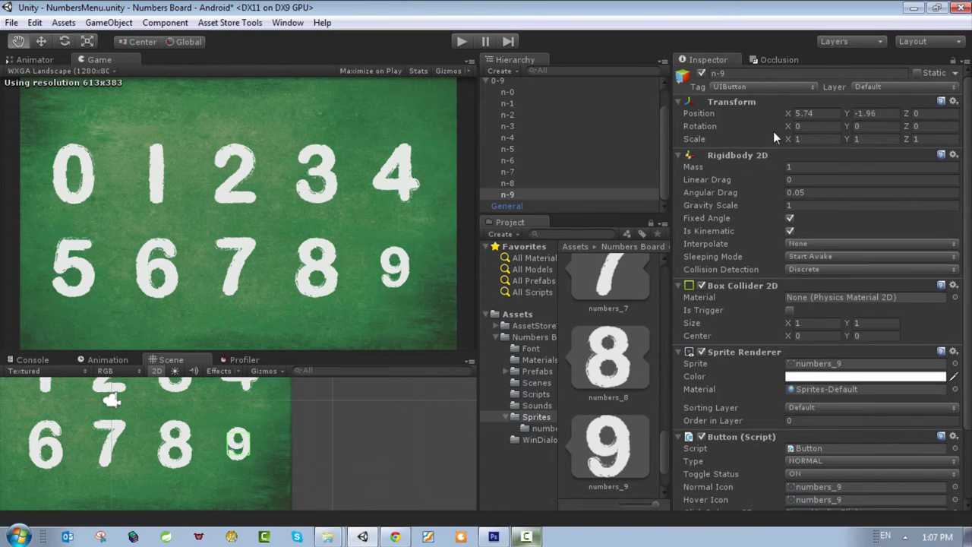
pyautogui.click(805, 139)
pyautogui.hotkey('ctrl', 'v')
pyautogui.click(861, 140)
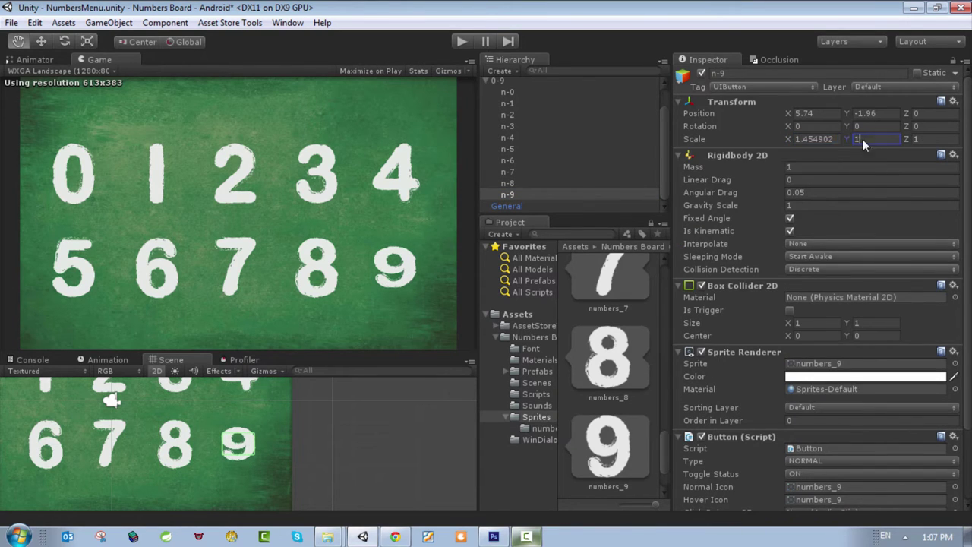
pyautogui.hotkey('ctrl', 'v')
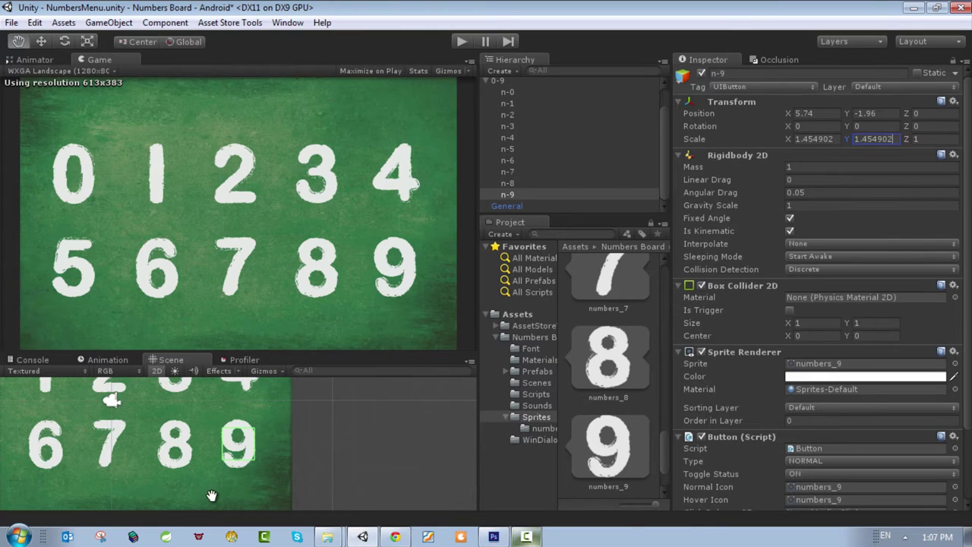
pyautogui.scroll(6, 212, 493)
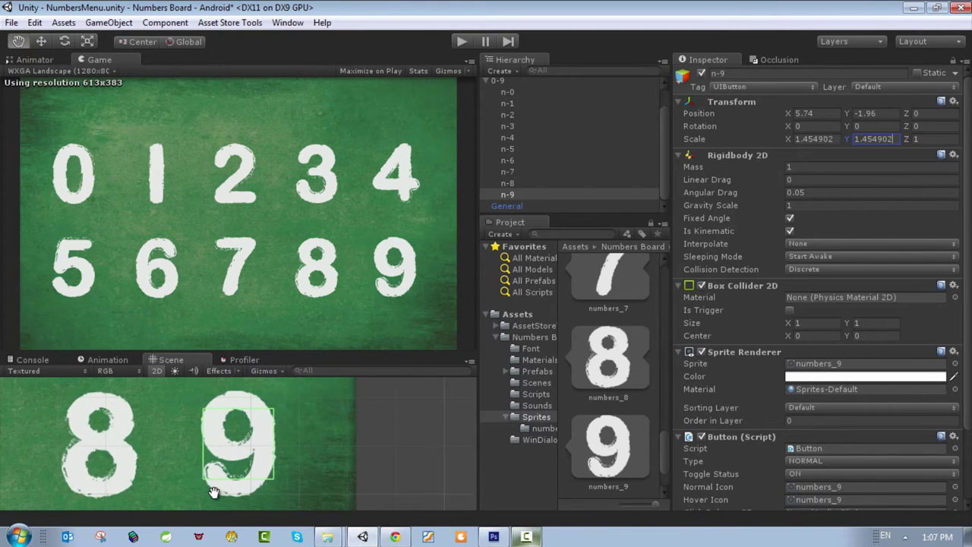
pyautogui.scroll(-8, 214, 492)
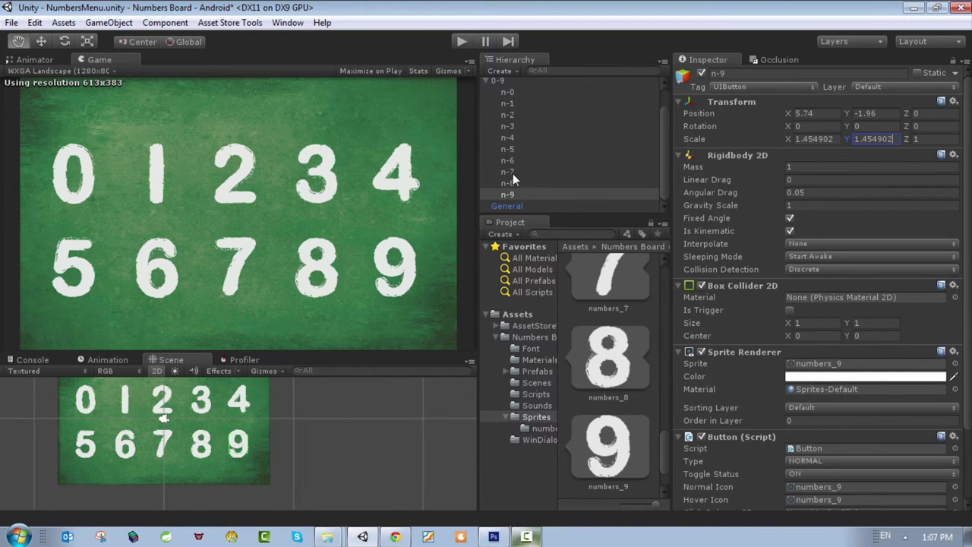
# Align n-9 with n-4 by setting its X position to n-4's value, 5.764469.
pyautogui.click(512, 140)
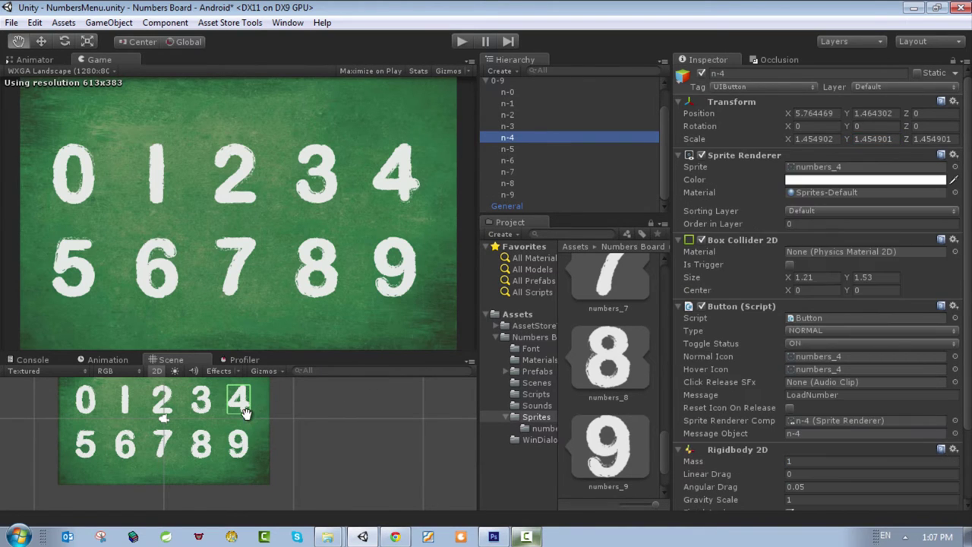
pyautogui.click(829, 113)
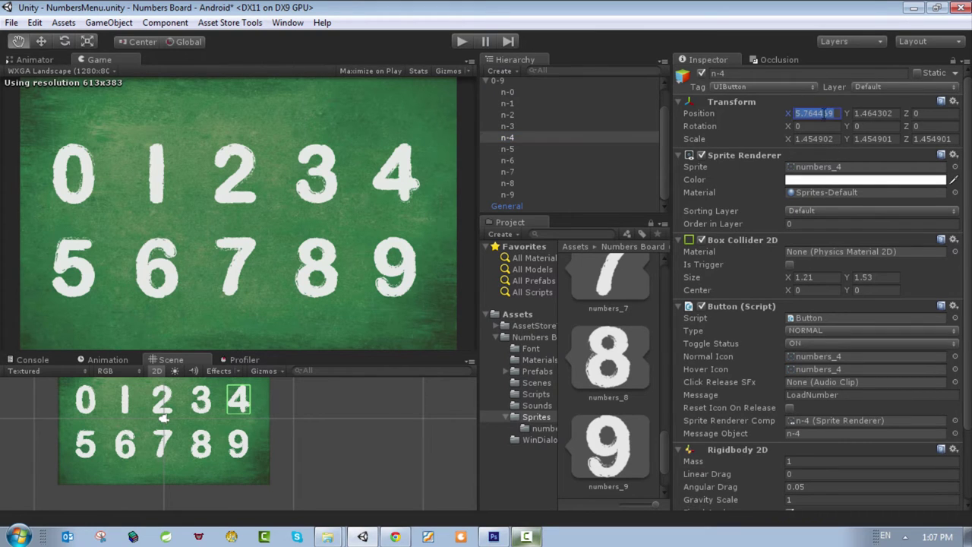
pyautogui.click(516, 193)
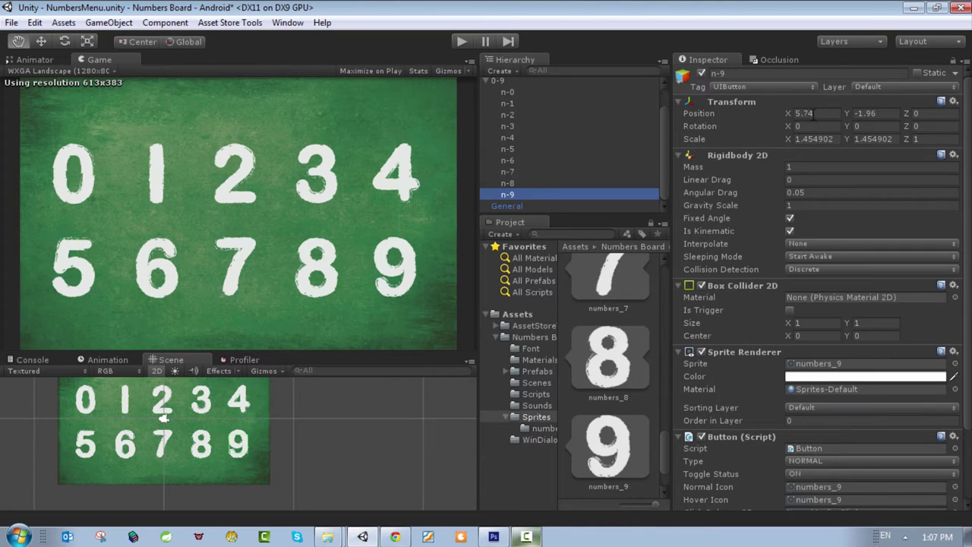
pyautogui.click(813, 113)
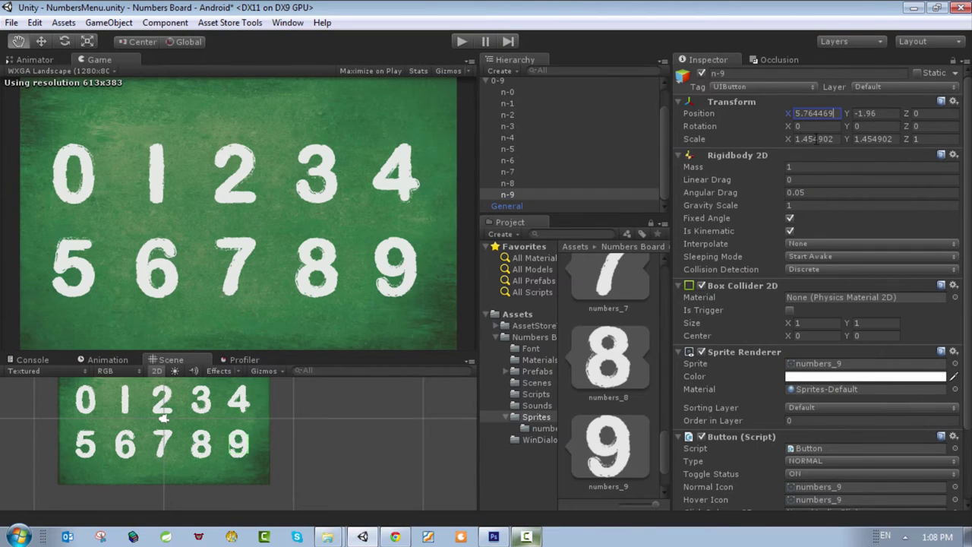
pyautogui.click(814, 139)
# Resize n-9's Box Collider 2D to X 1.09 and Y 1.54 so it encloses the digit.
pyautogui.scroll(-2, 216, 472)
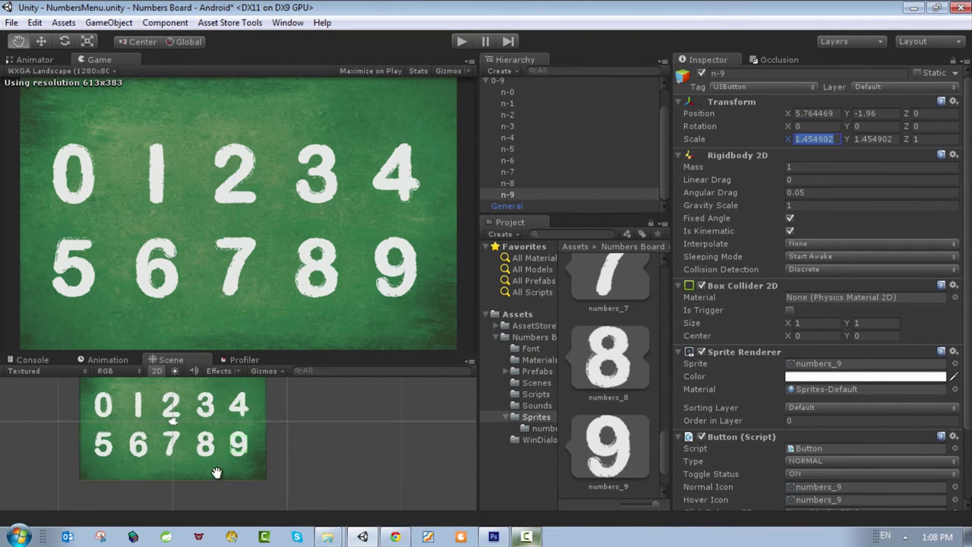
pyautogui.scroll(6, 219, 467)
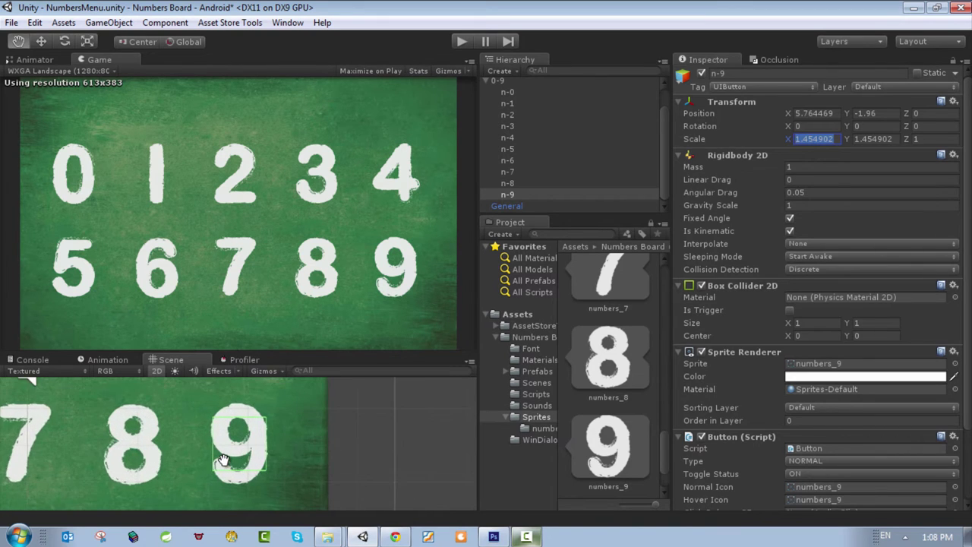
pyautogui.scroll(-6, 222, 459)
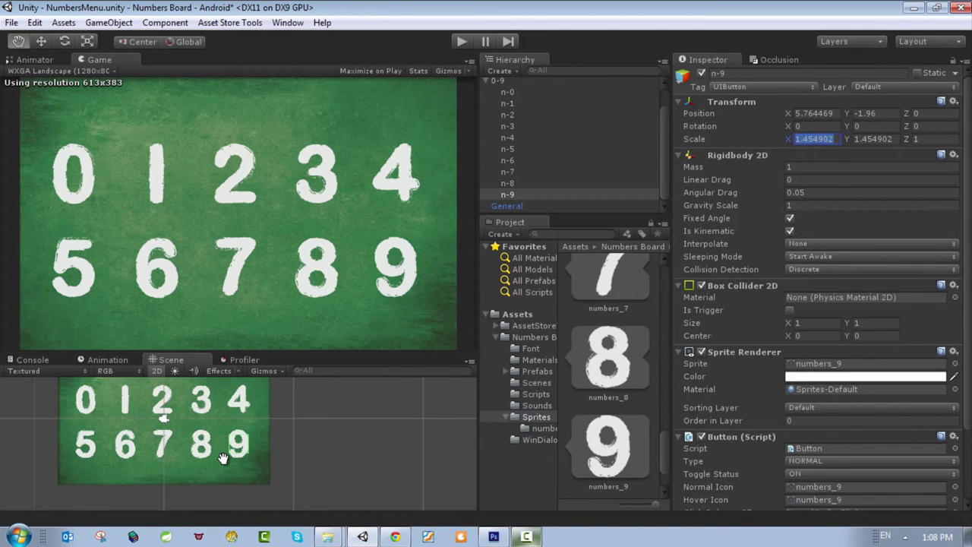
pyautogui.scroll(6, 224, 459)
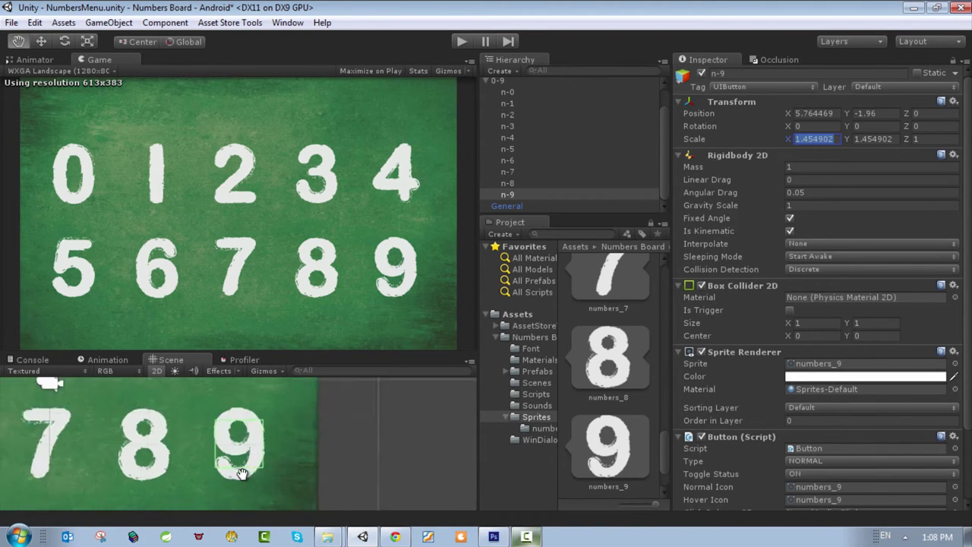
pyautogui.scroll(2, 240, 474)
pyautogui.click(511, 192)
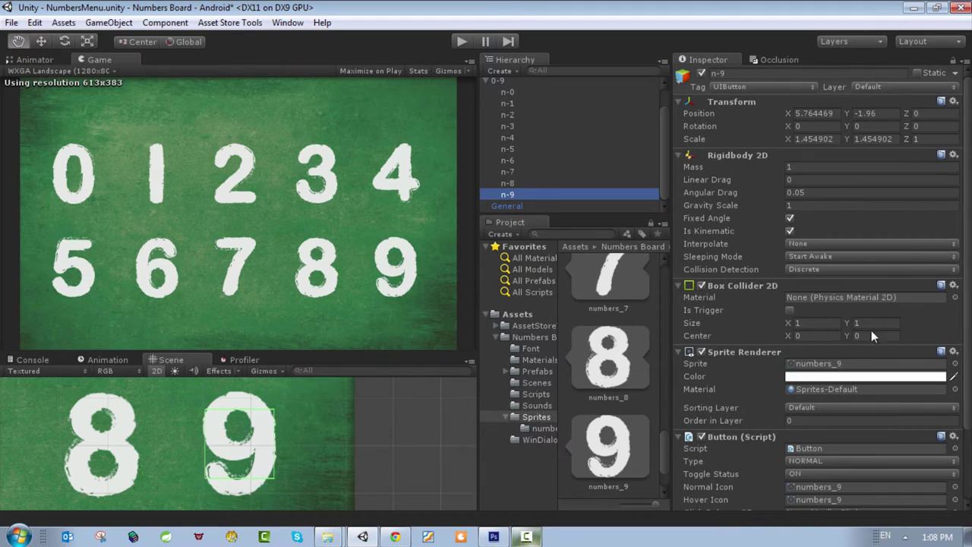
pyautogui.moveTo(786, 319); pyautogui.dragTo(865, 324)
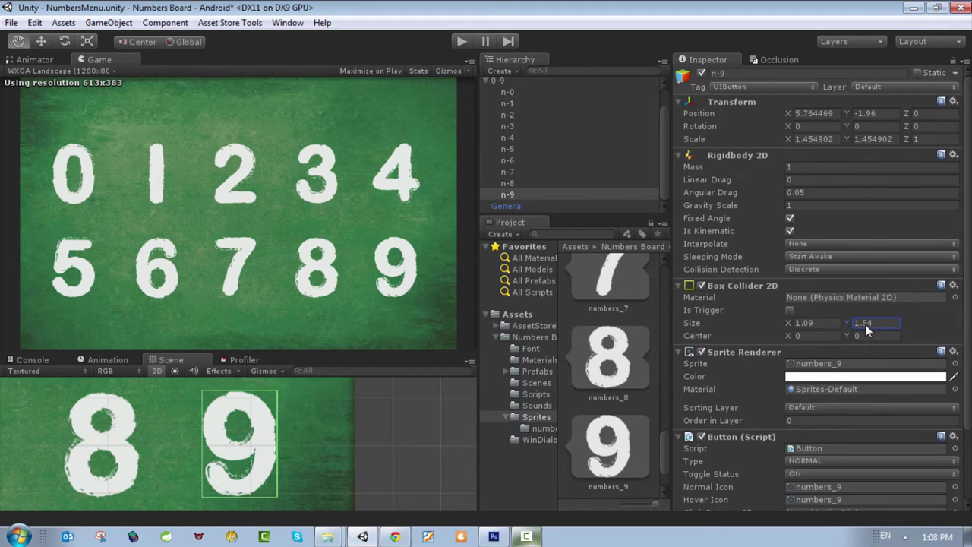
pyautogui.scroll(-10, 345, 446)
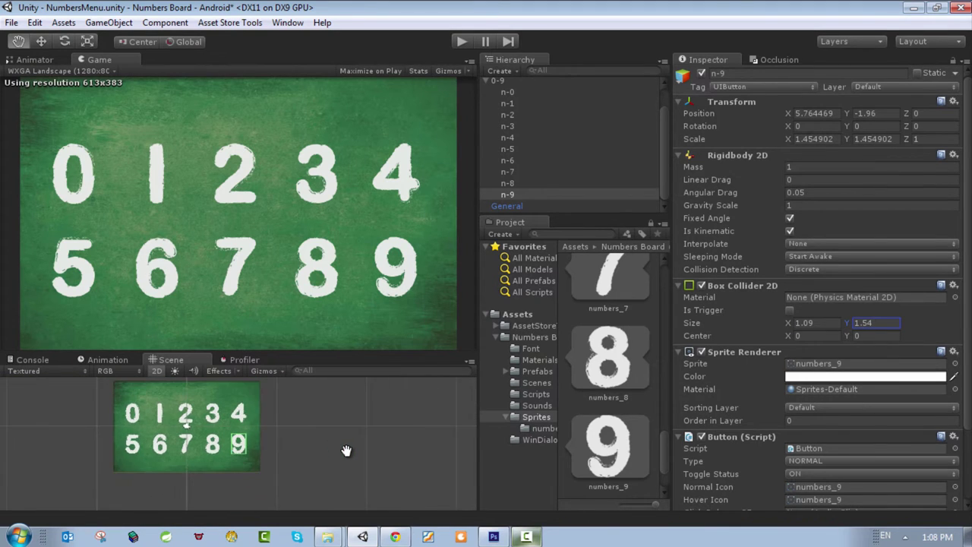
pyautogui.scroll(3, 346, 450)
pyautogui.scroll(-1, 345, 449)
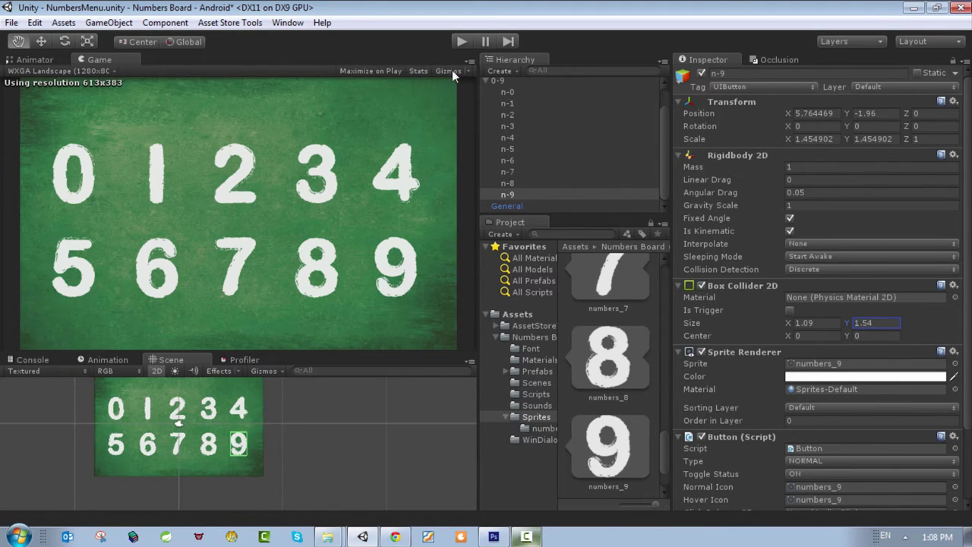
# Run the numbers menu scene in play mode to check the n-9 button, and stop it.
pyautogui.click(461, 42)
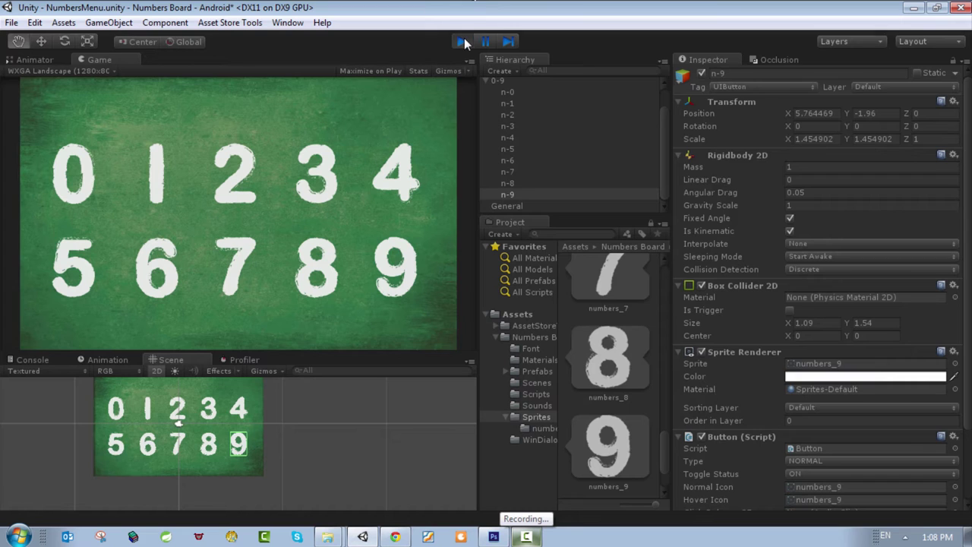
pyautogui.click(462, 40)
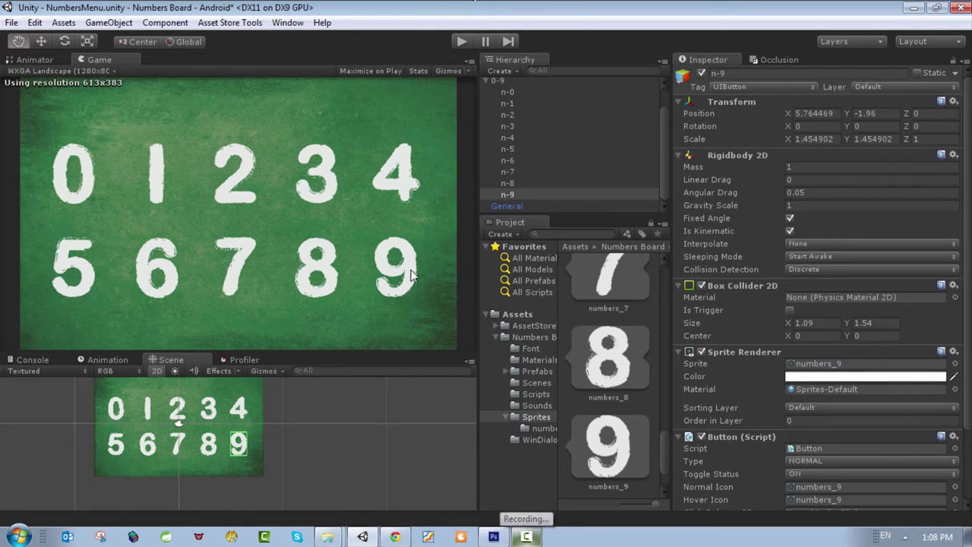
# Set the Message of n-9's Button script to LoadNumber, copied from n-8's Button script.
pyautogui.click(513, 195)
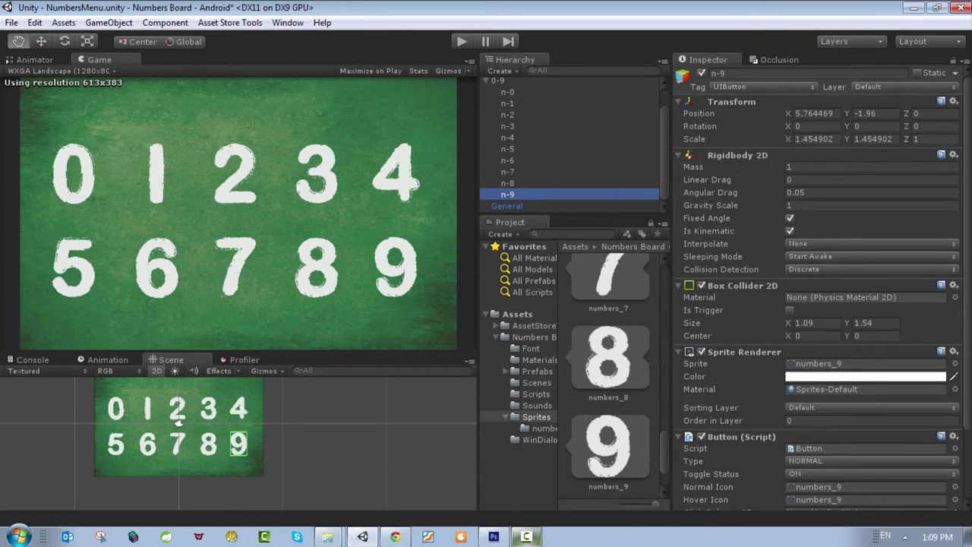
pyautogui.scroll(-3, 721, 333)
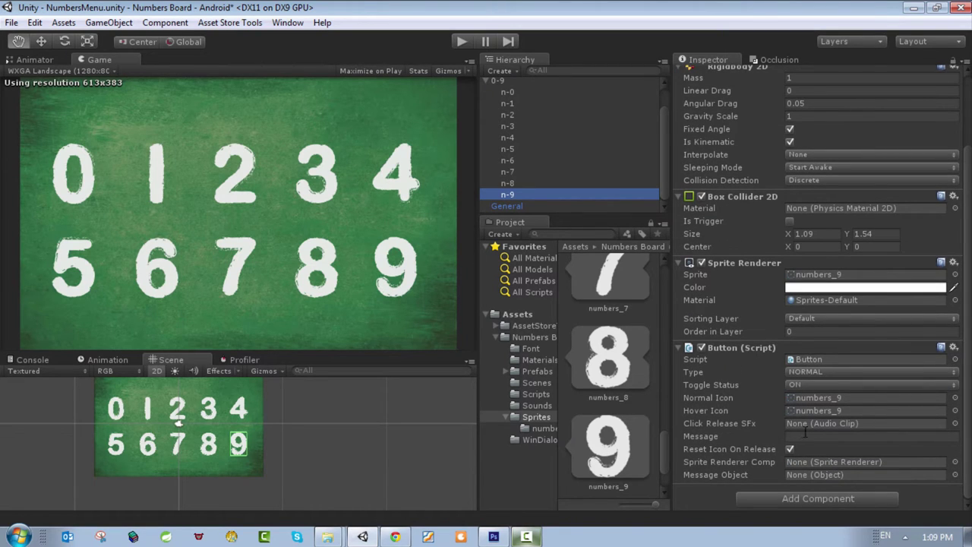
pyautogui.click(806, 435)
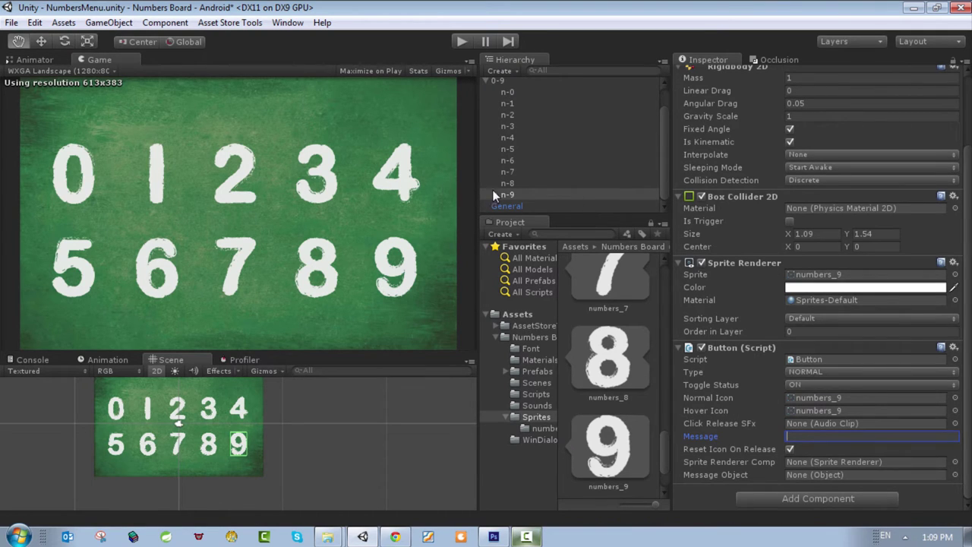
pyautogui.click(516, 183)
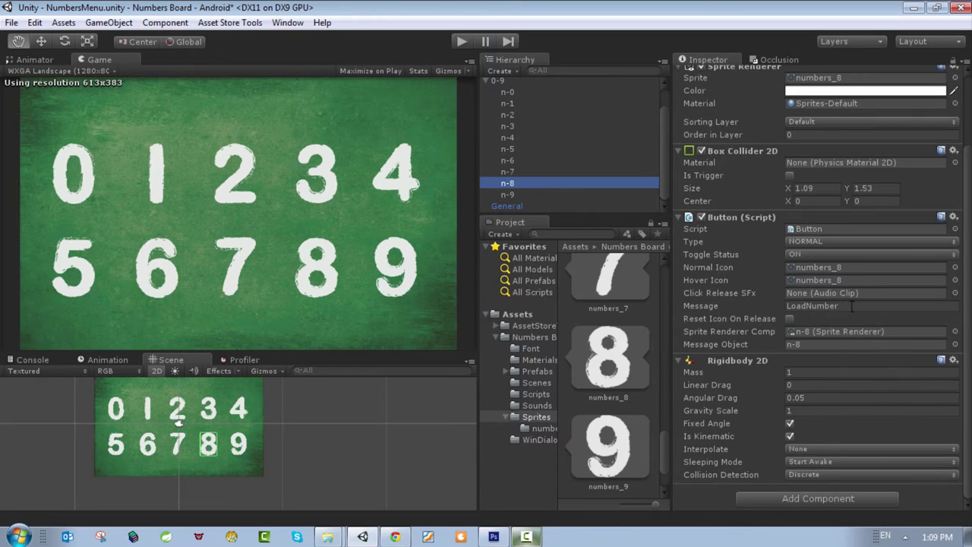
pyautogui.click(805, 306)
pyautogui.hotkey('ctrl', 'c')
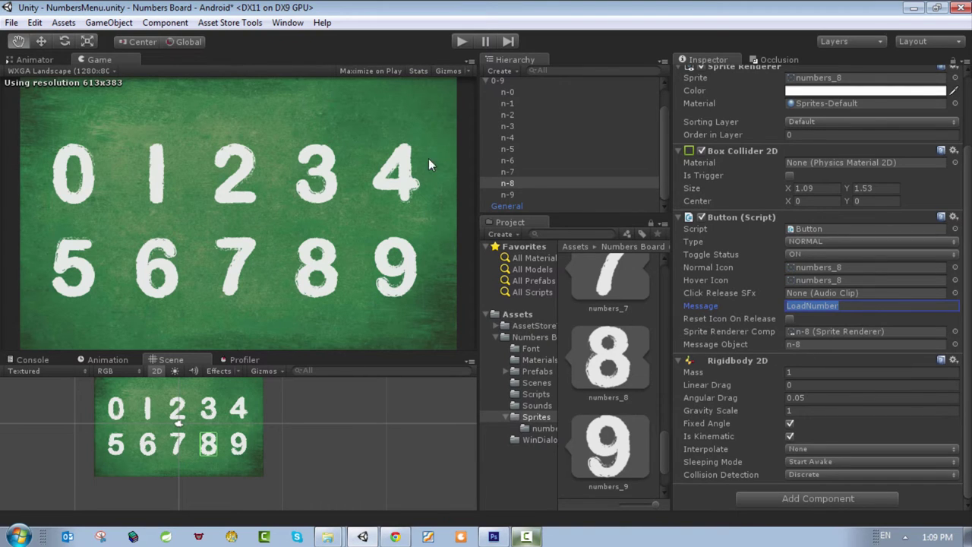
pyautogui.click(519, 193)
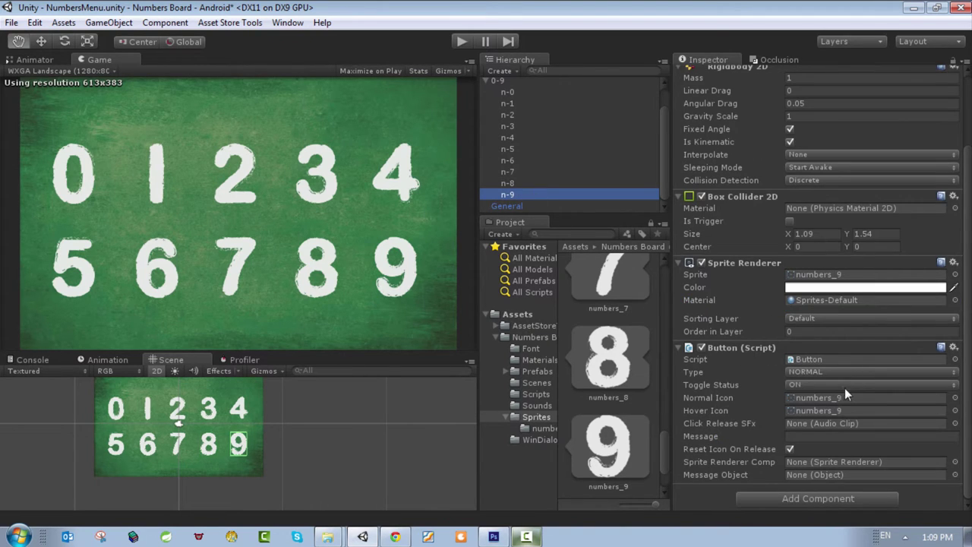
pyautogui.click(808, 435)
pyautogui.hotkey('ctrl', 'v')
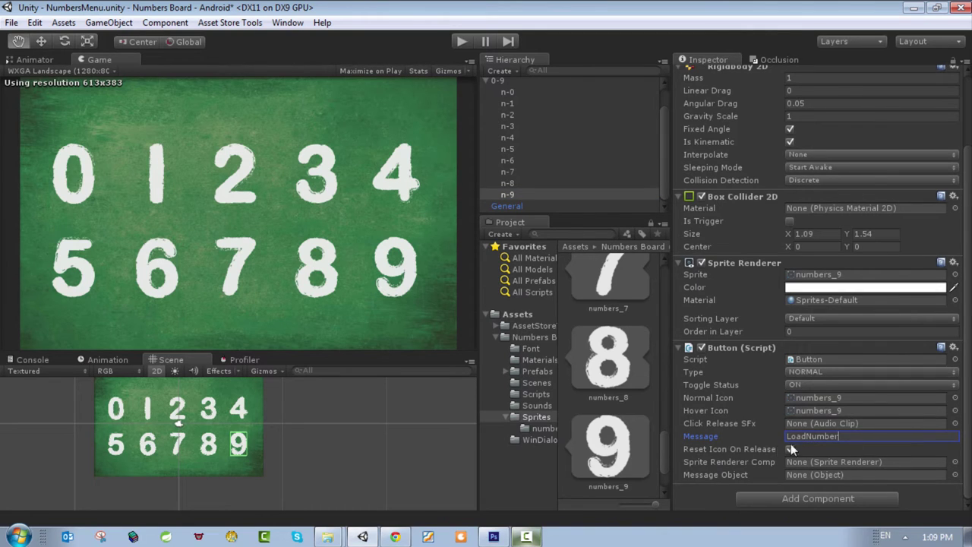
pyautogui.click(789, 448)
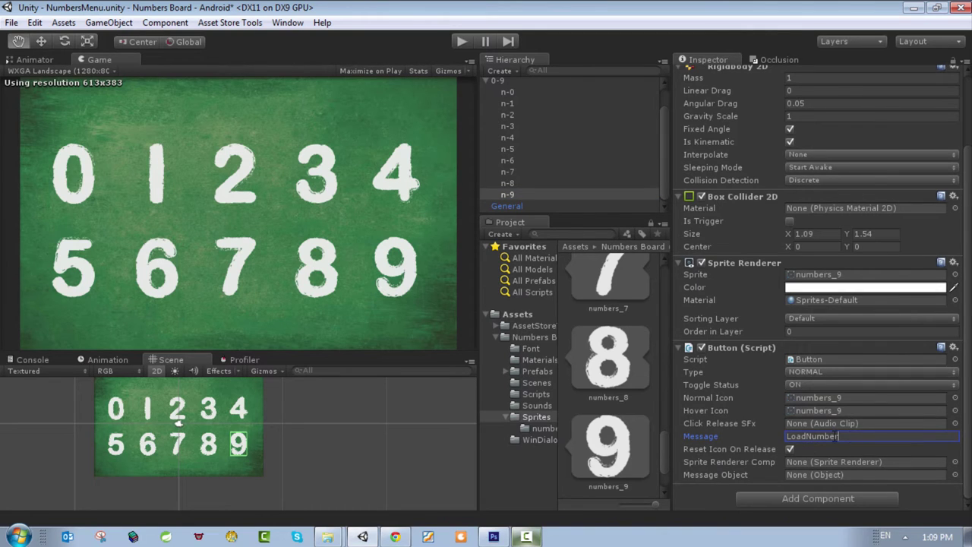
# Assign n-9 as both the Sprite Renderer Comp and the Message Object of its Button script.
pyautogui.click(954, 462)
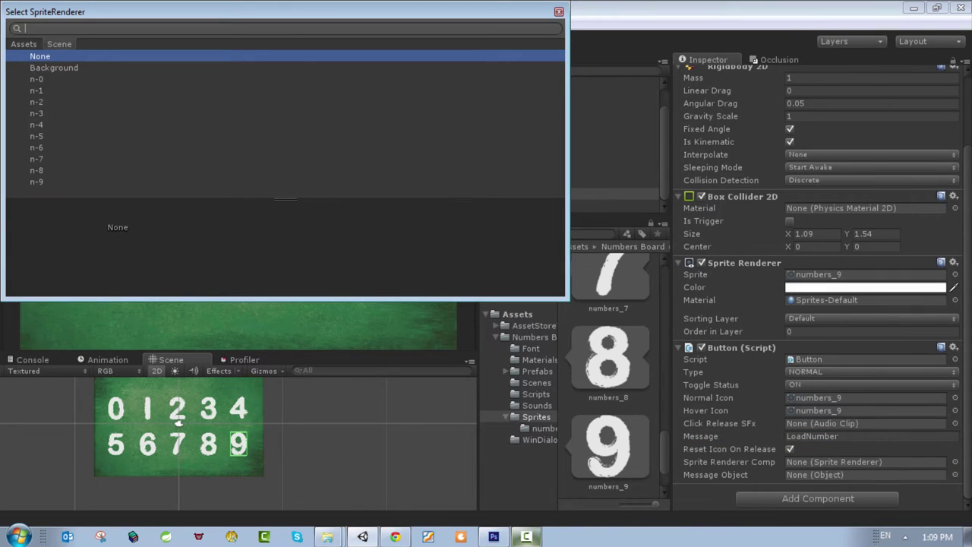
pyautogui.click(42, 182)
pyautogui.doubleClick(36, 182)
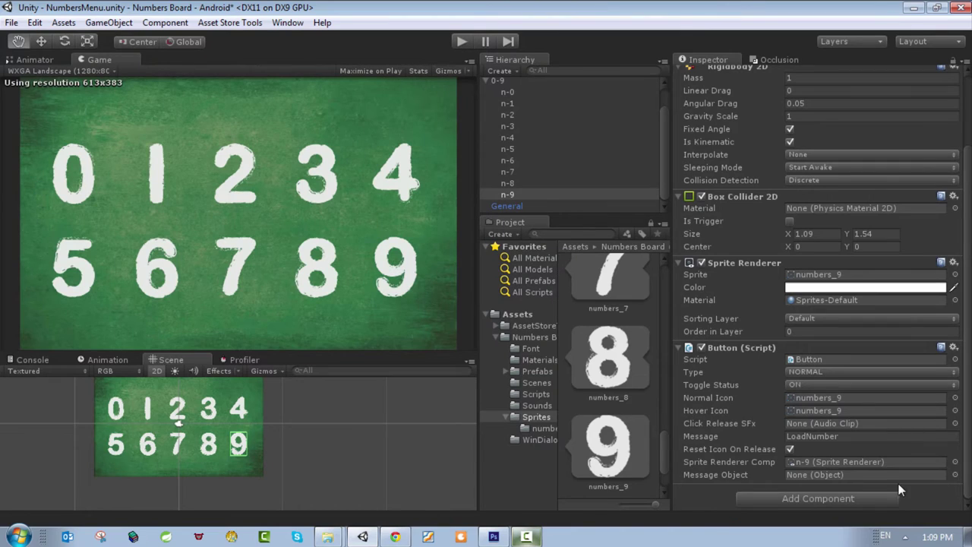
pyautogui.click(954, 474)
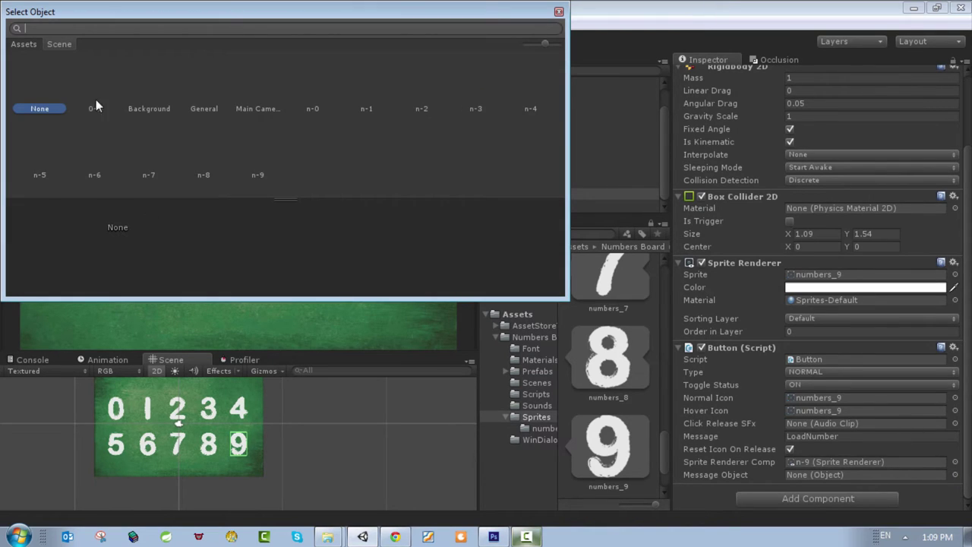
pyautogui.click(261, 173)
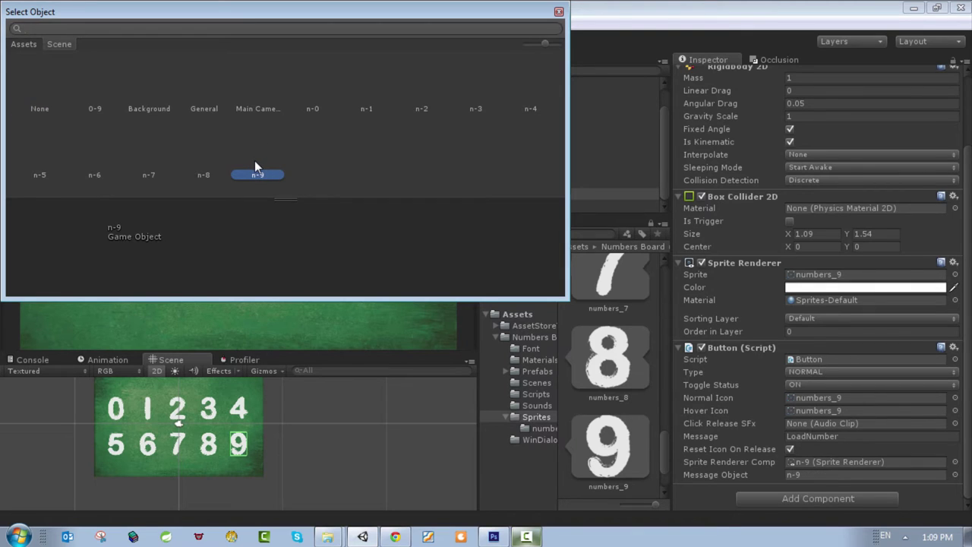
pyautogui.doubleClick(255, 161)
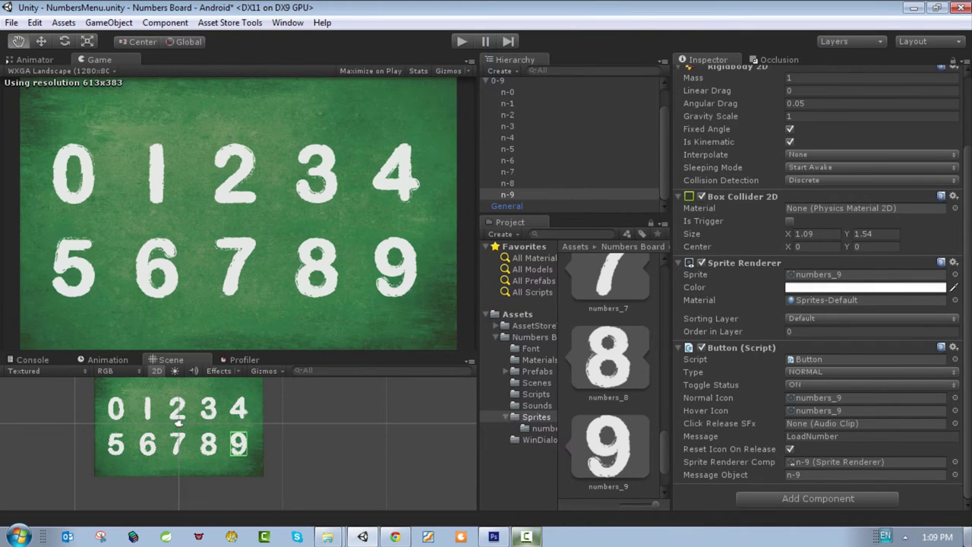
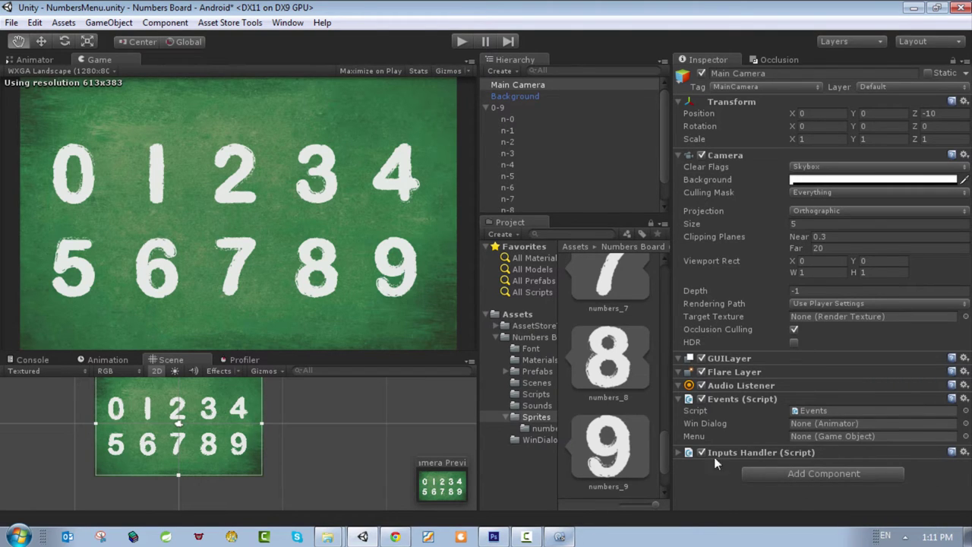
# Open the Main Camera's Events script in MonoDevelop and search it for the LoadNumber method.
pyautogui.doubleClick(818, 410)
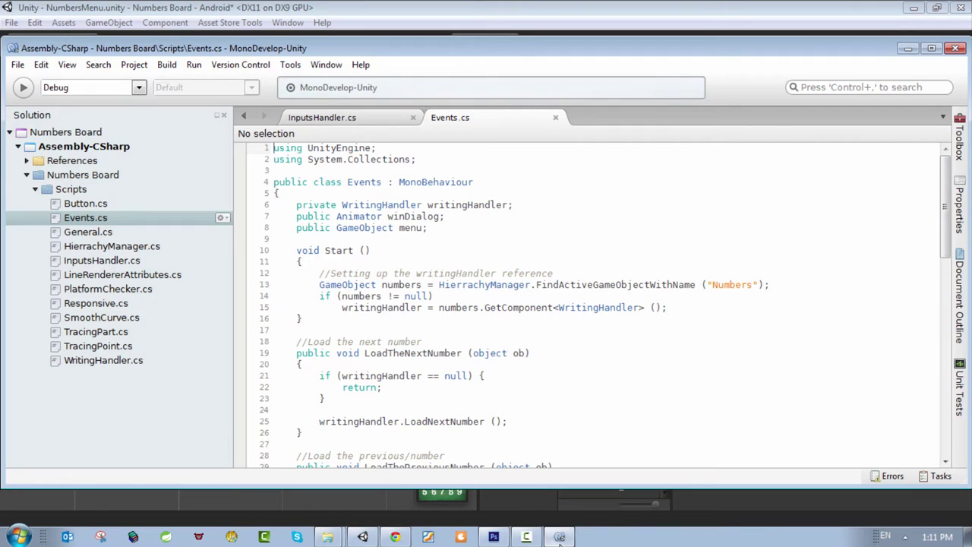
pyautogui.click(779, 507)
pyautogui.click(558, 536)
pyautogui.hotkey('ctrl', 'f')
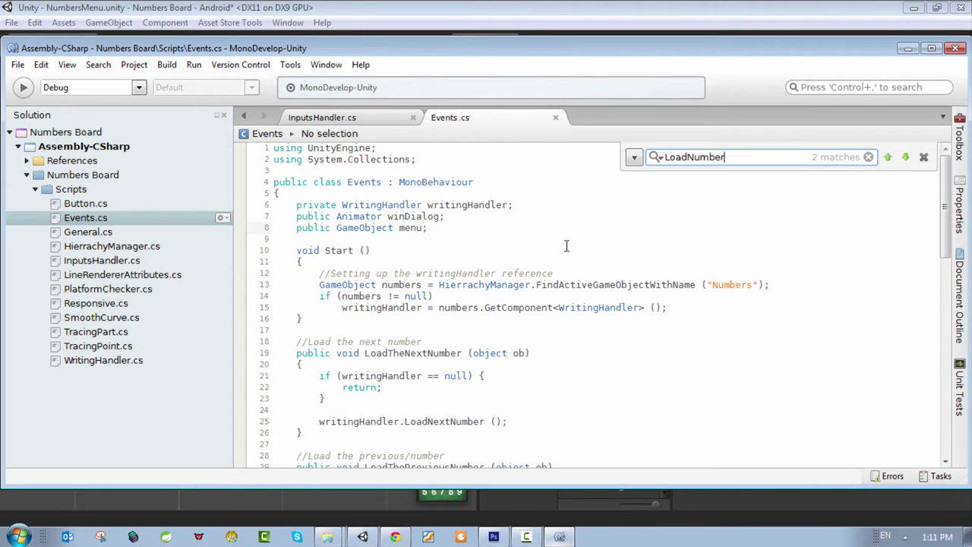
pyautogui.click(905, 159)
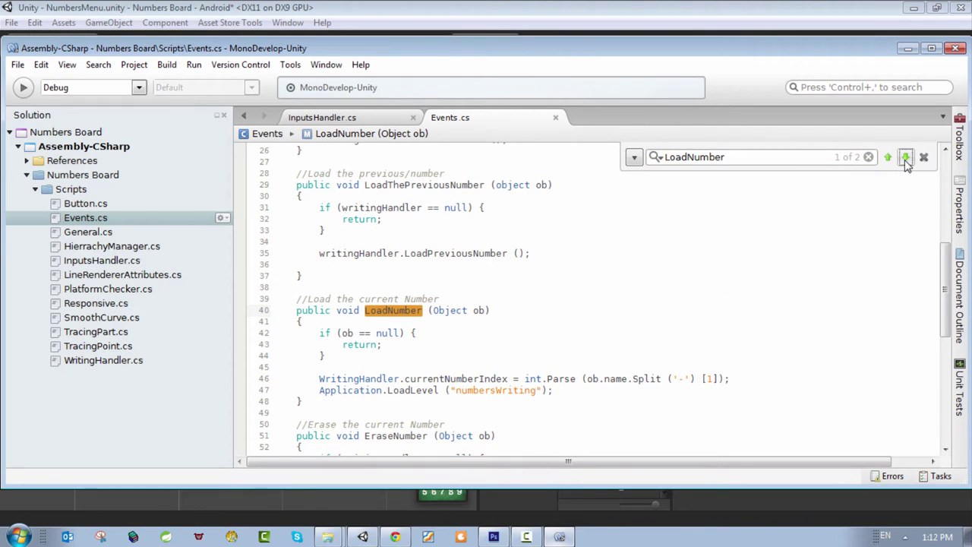
pyautogui.click(905, 159)
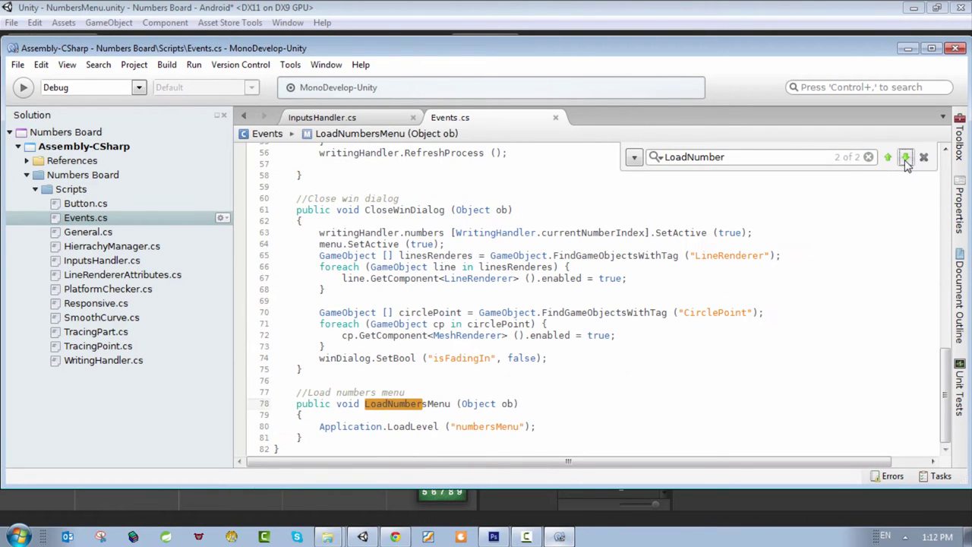
pyautogui.click(905, 159)
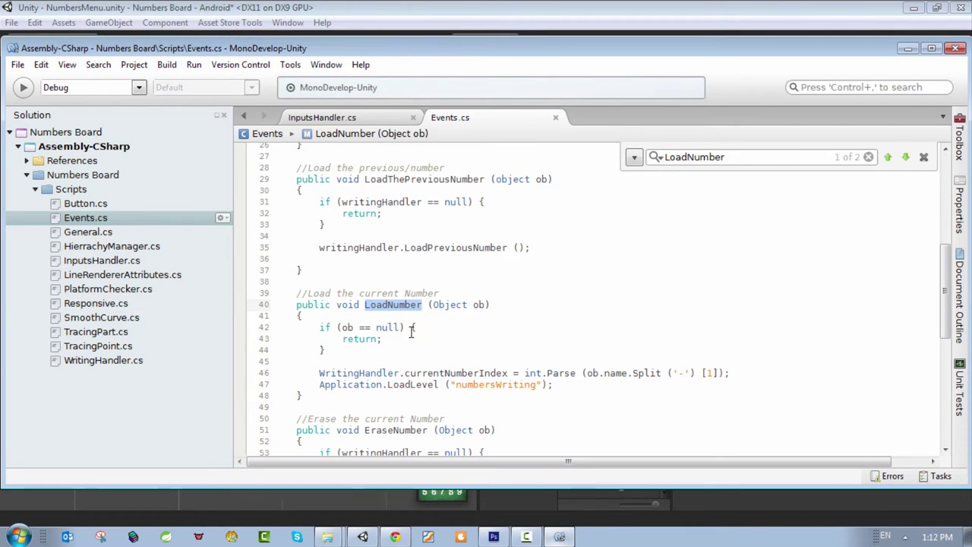
# Examine the Object parameter in the LoadNumber method's signature.
pyautogui.click(411, 331)
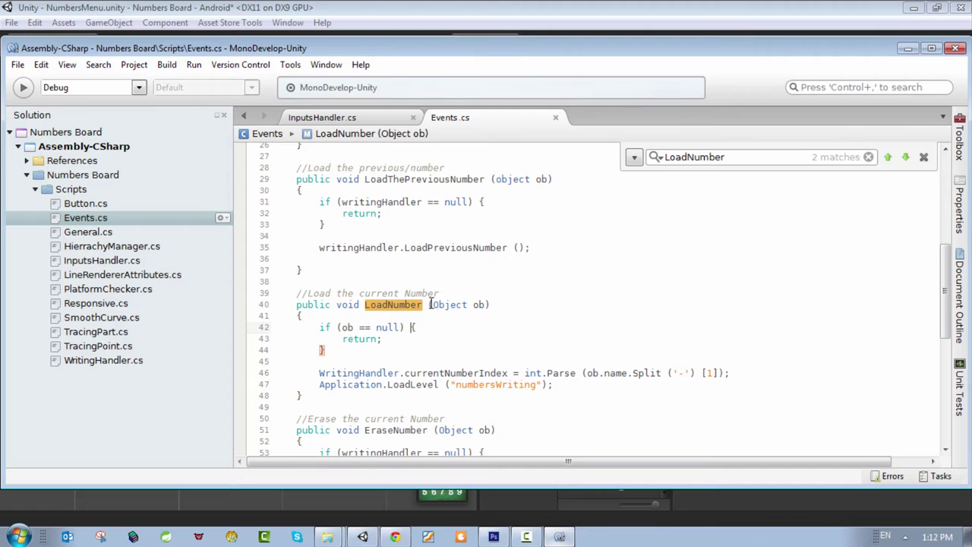
pyautogui.moveTo(429, 304); pyautogui.dragTo(498, 304)
pyautogui.click(545, 323)
pyautogui.moveTo(430, 303); pyautogui.dragTo(495, 304)
pyautogui.click(494, 304)
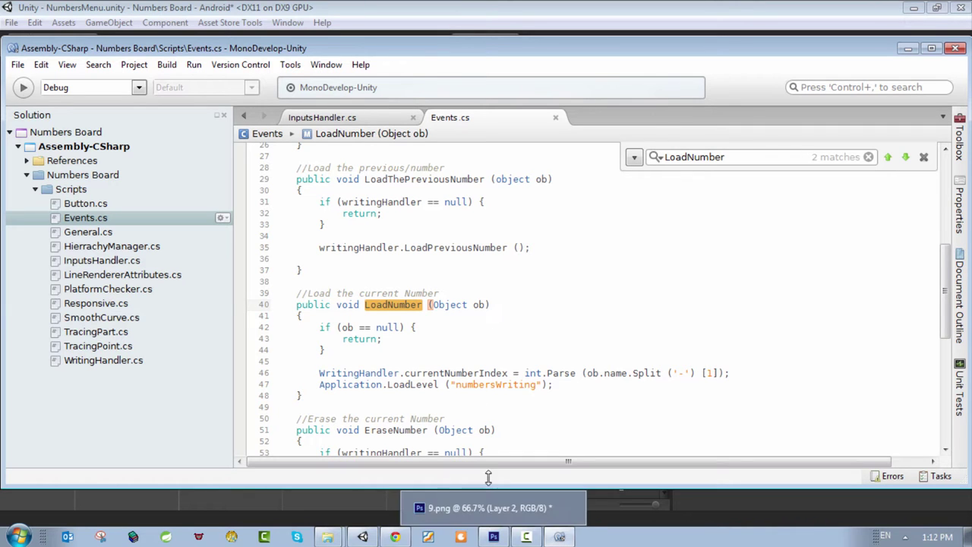
# Switch back to Unity and review the Message and Message Object settings of n-9's Button script.
pyautogui.click(560, 537)
pyautogui.scroll(-1, 548, 151)
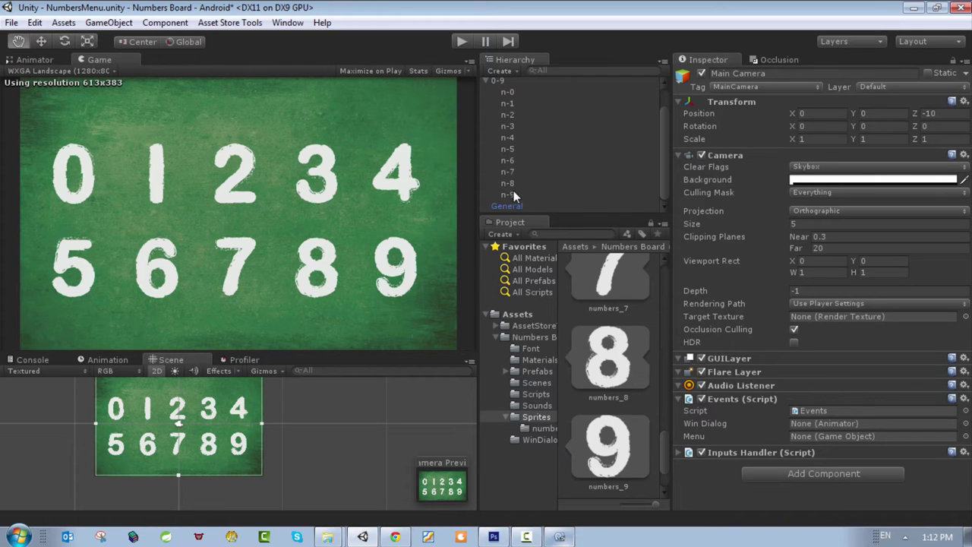
pyautogui.click(513, 193)
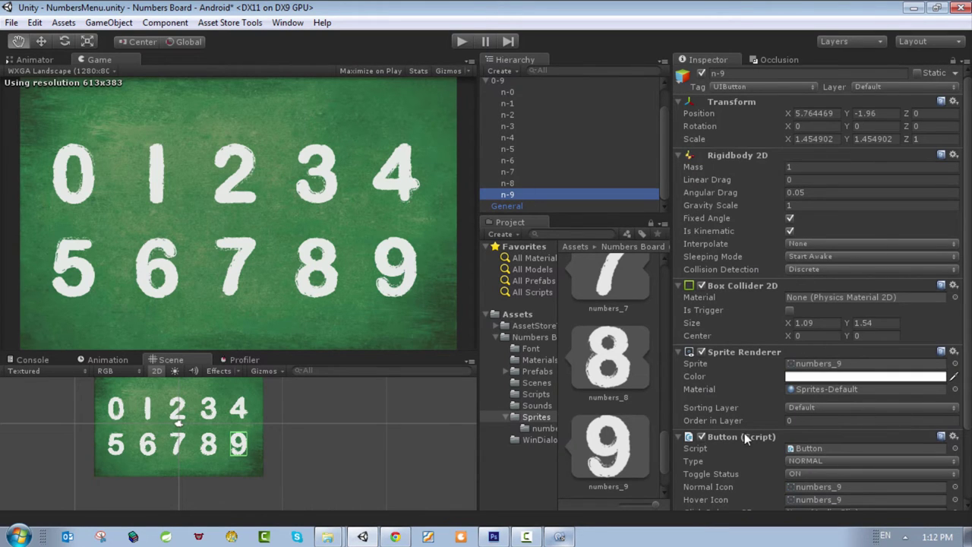
pyautogui.scroll(-3, 751, 448)
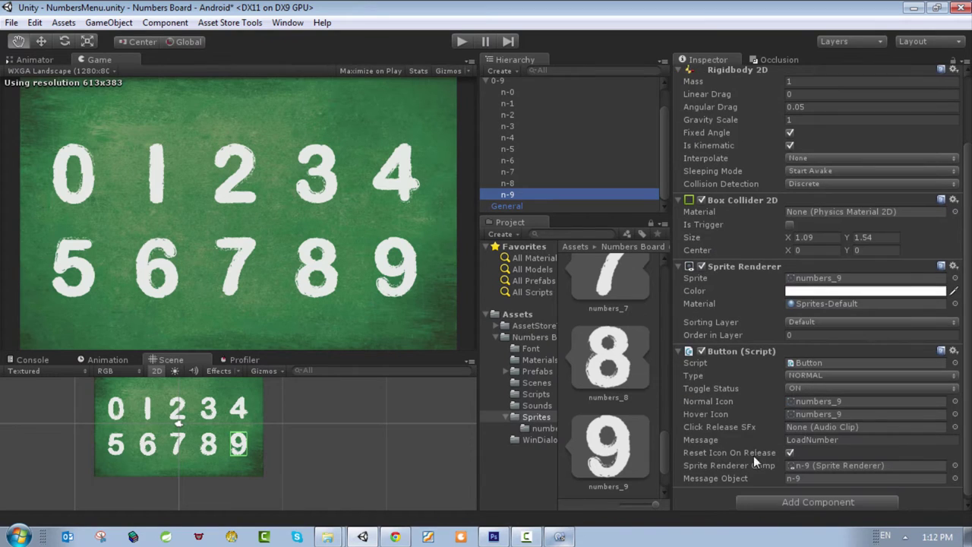
pyautogui.click(860, 441)
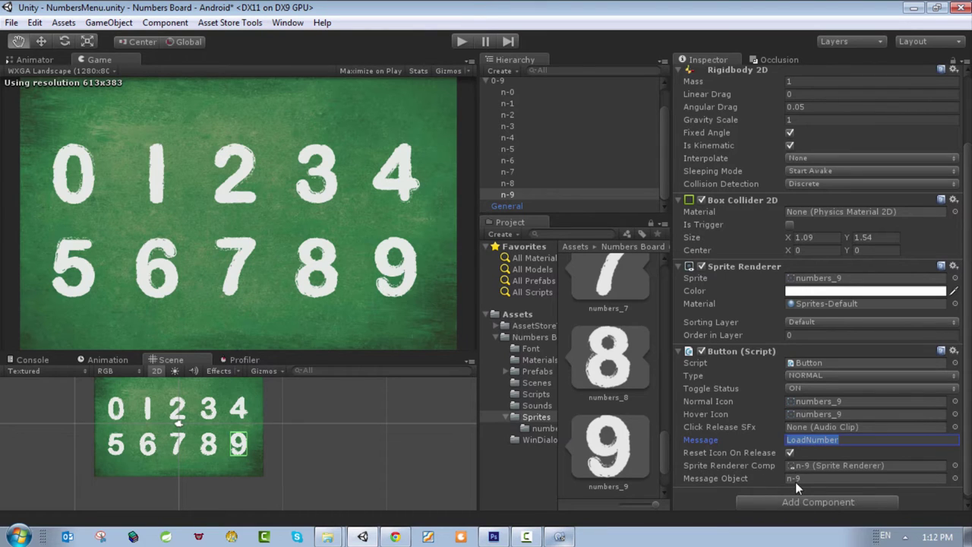
# Return to Events.cs in MonoDevelop and locate the LoadNumber method that n-9's message refers to.
pyautogui.click(559, 537)
pyautogui.click(549, 497)
pyautogui.scroll(8, 453, 324)
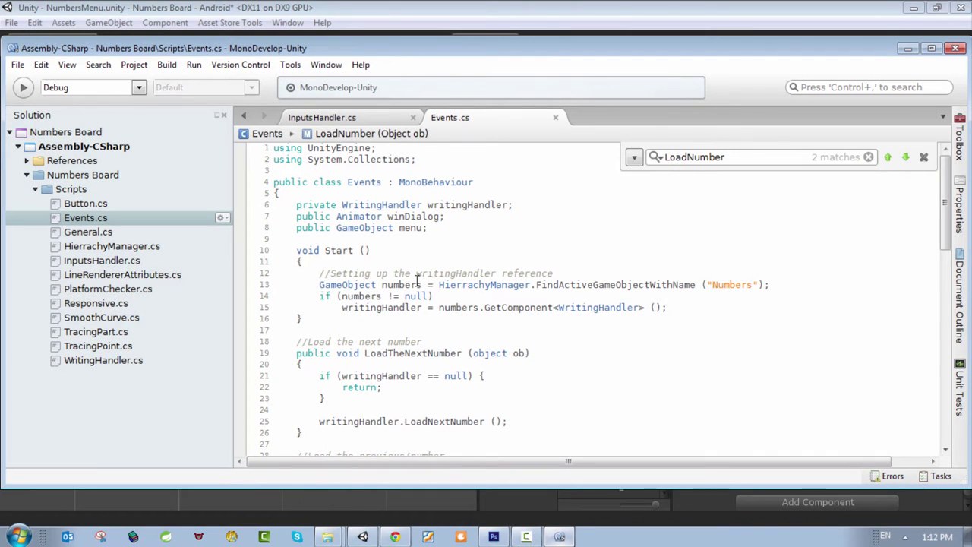
pyautogui.scroll(-9, 463, 251)
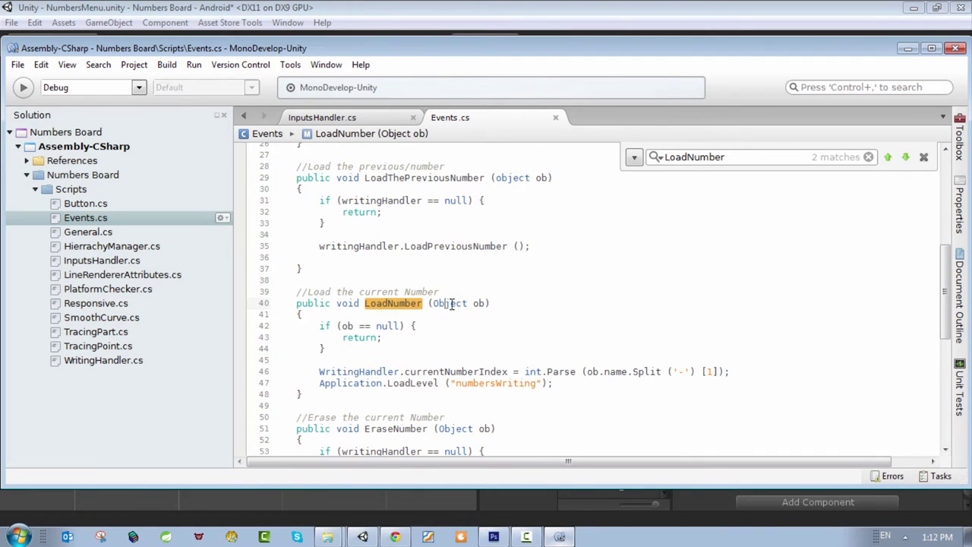
pyautogui.doubleClick(393, 303)
pyautogui.scroll(-2, 463, 304)
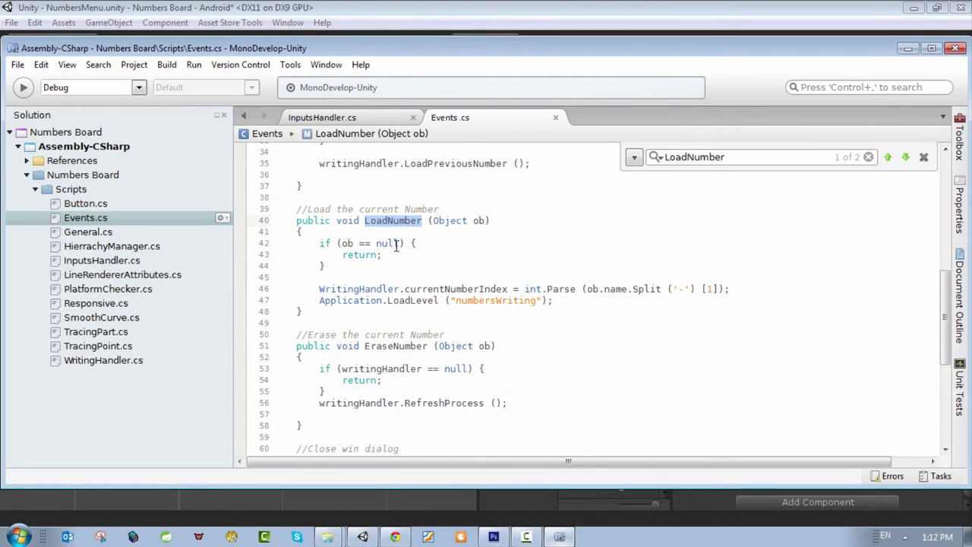
pyautogui.scroll(-1, 395, 244)
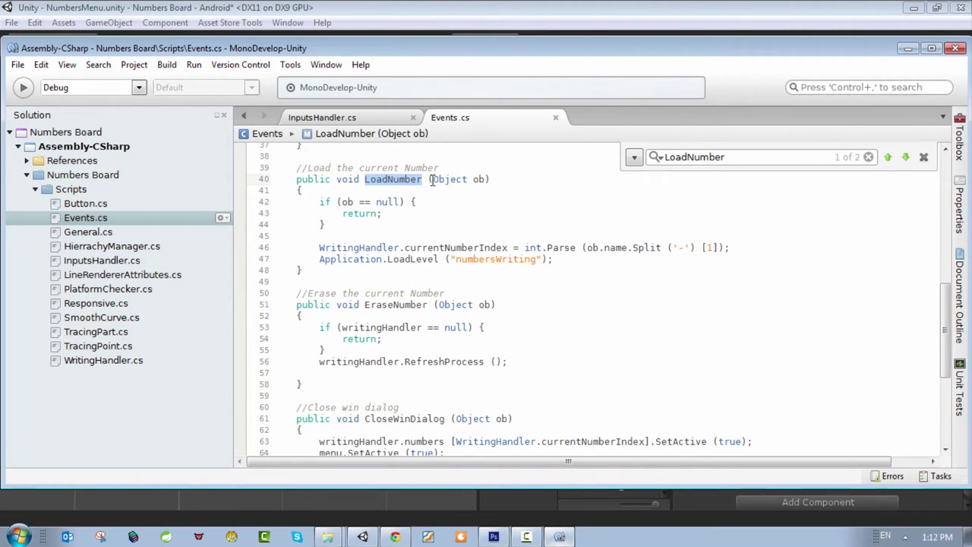
# Examine the null check on ob and its return statement at the start of the LoadNumber method.
pyautogui.click(337, 202)
pyautogui.moveTo(338, 201); pyautogui.dragTo(437, 201)
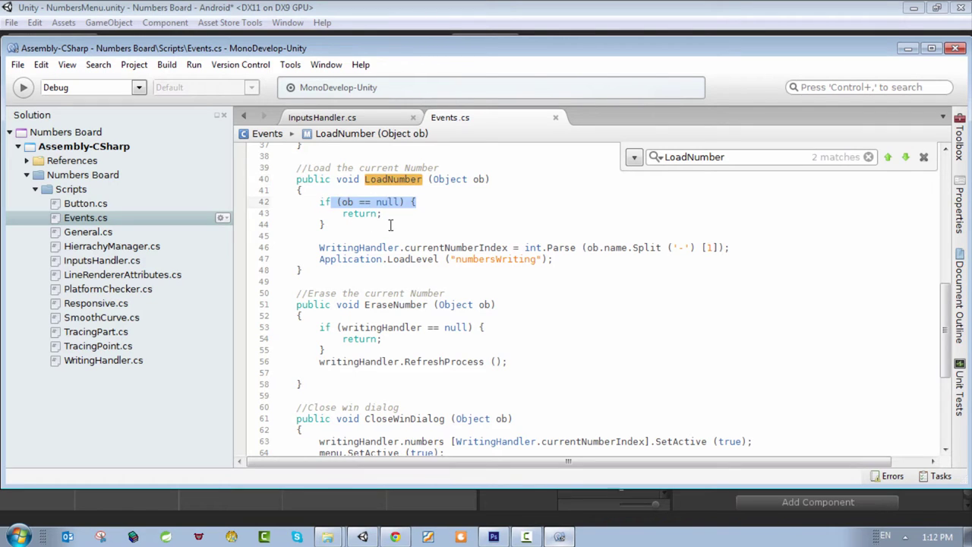
pyautogui.moveTo(341, 213); pyautogui.dragTo(446, 209)
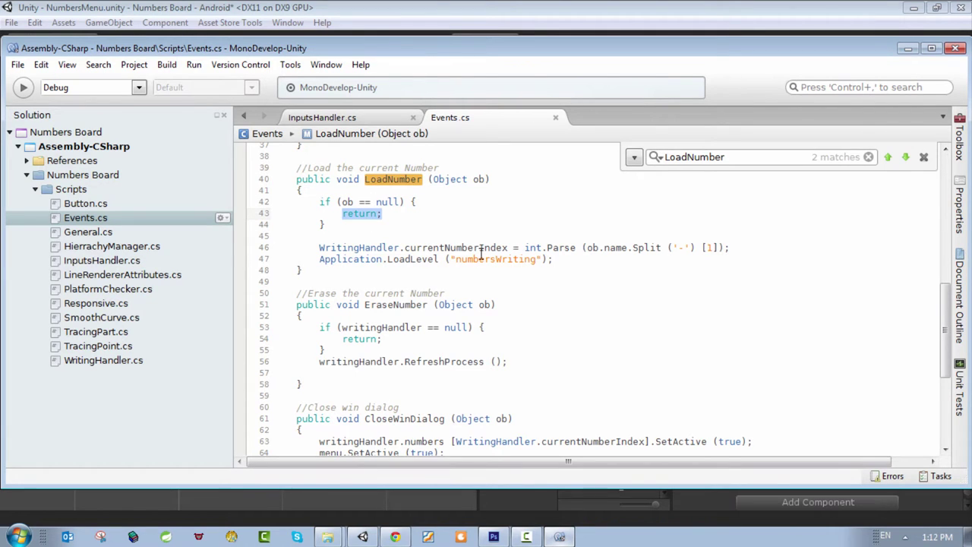
pyautogui.click(342, 347)
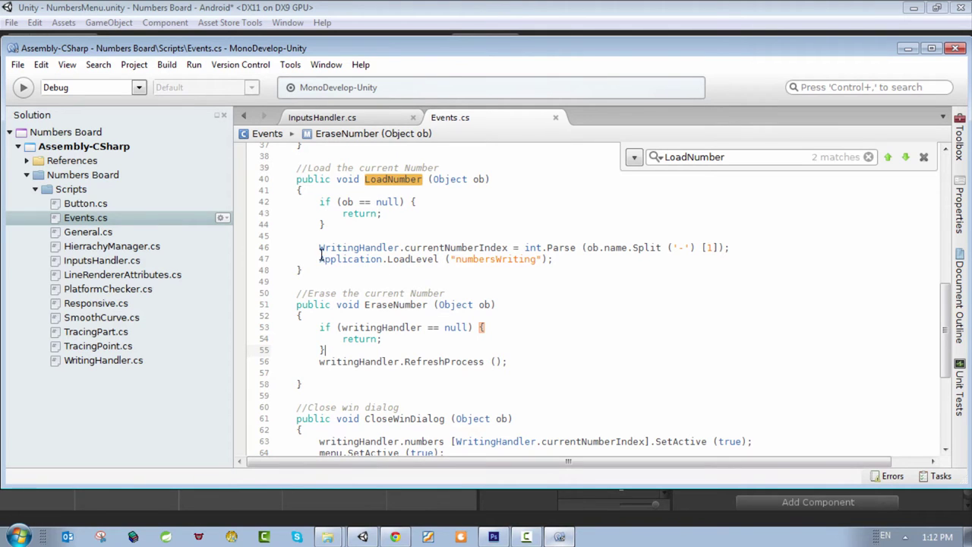
# Examine the WritingHandler.currentNumberIndex variable that the LoadNumber method assigns.
pyautogui.moveTo(319, 250); pyautogui.dragTo(359, 249)
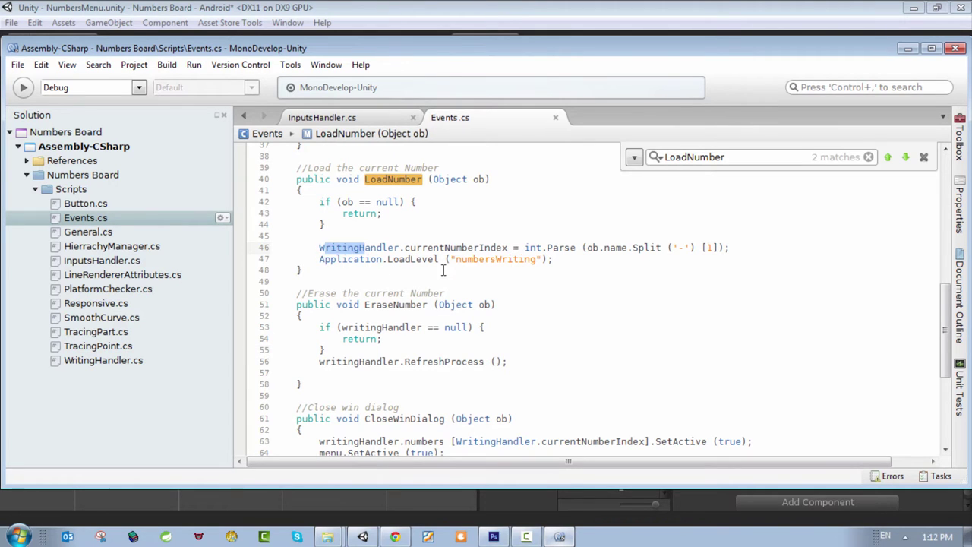
pyautogui.click(443, 270)
pyautogui.doubleClick(434, 249)
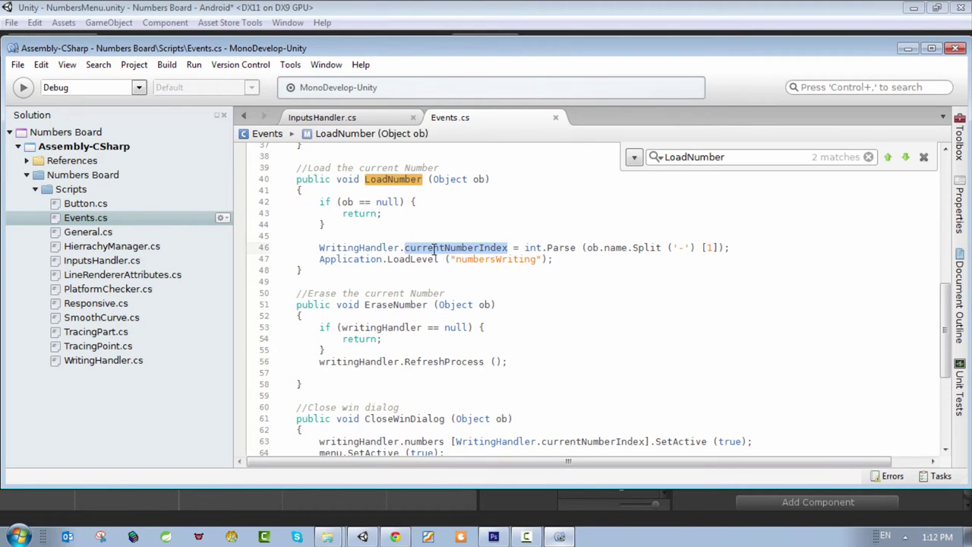
pyautogui.click(543, 282)
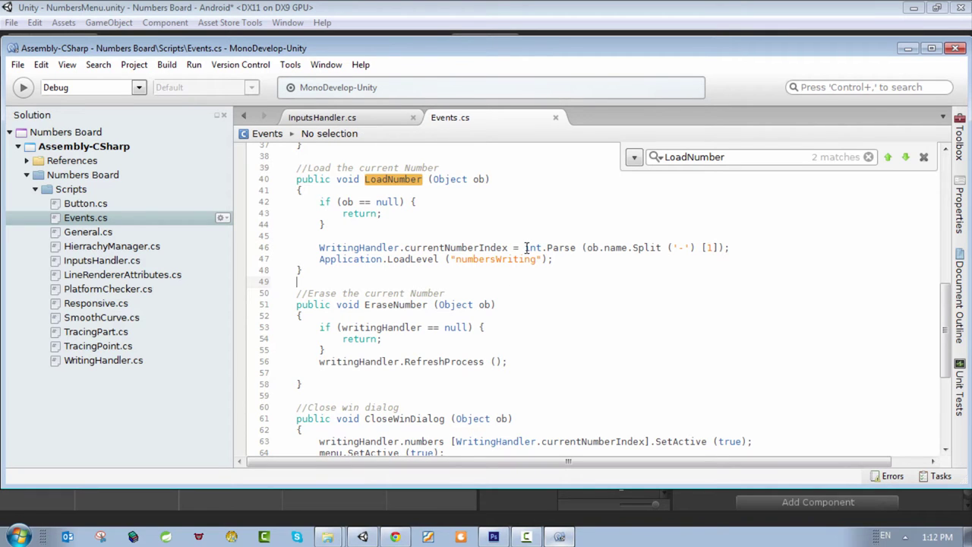
# Examine how int.Parse and the Split call on '-' process the object's name in LoadNumber.
pyautogui.moveTo(526, 248); pyautogui.dragTo(583, 248)
pyautogui.click(622, 279)
pyautogui.click(589, 247)
pyautogui.moveTo(675, 247); pyautogui.dragTo(686, 255)
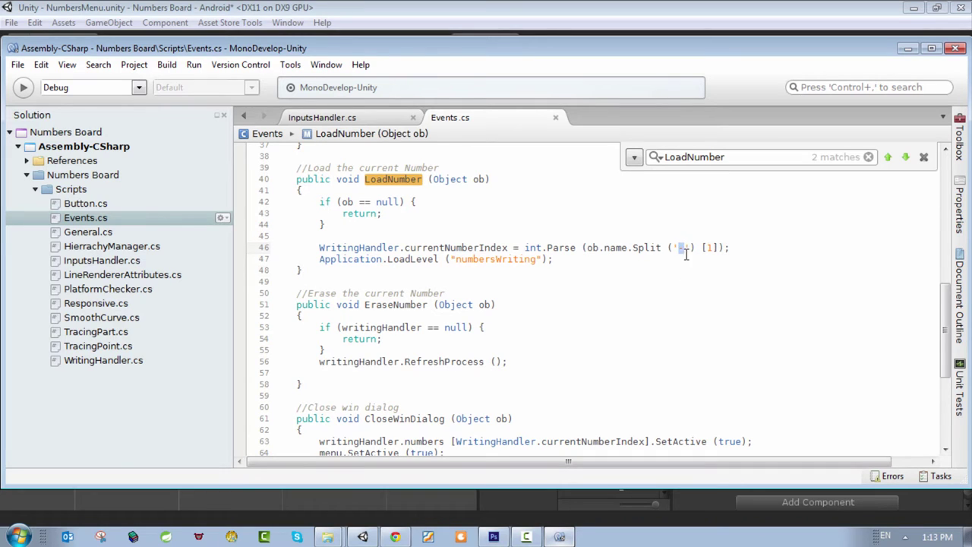
pyautogui.click(679, 313)
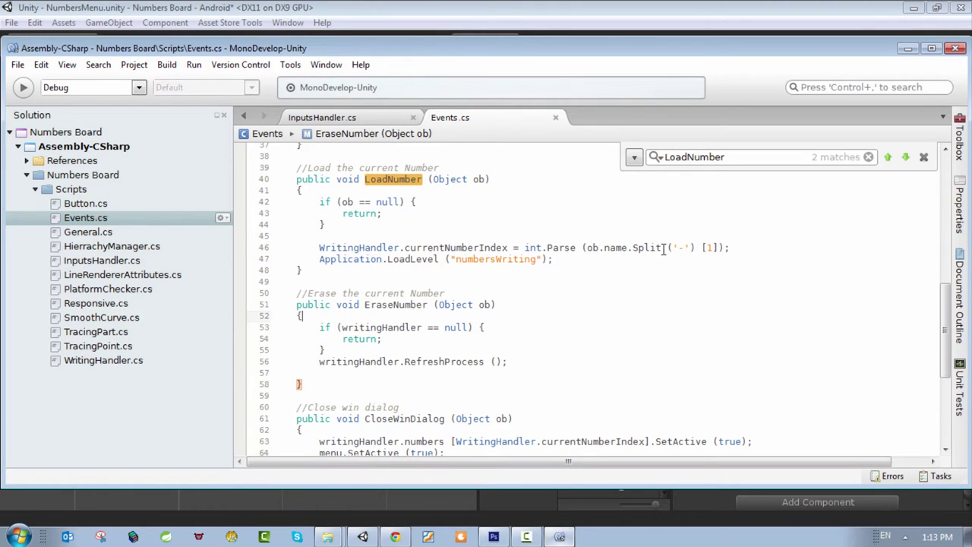
pyautogui.moveTo(668, 248); pyautogui.dragTo(692, 245)
pyautogui.press('Down')
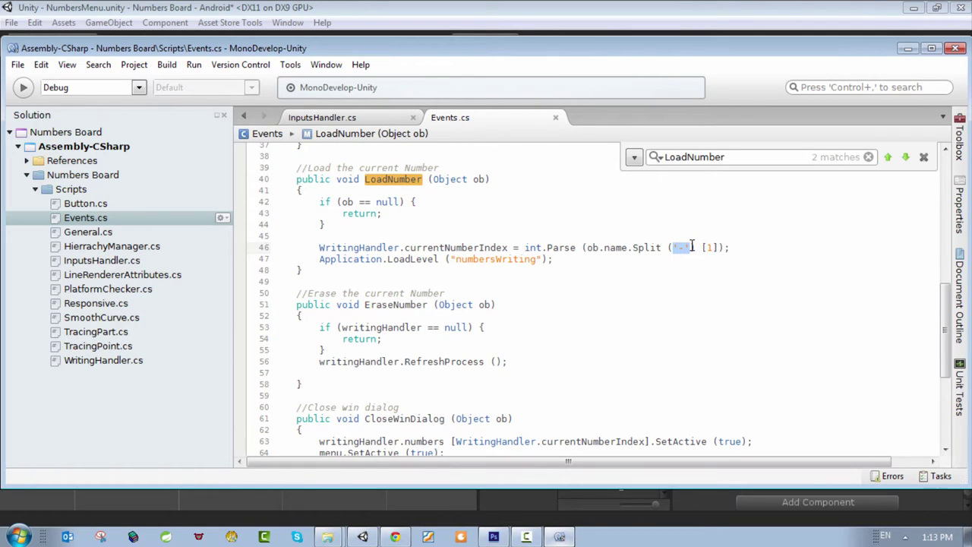
pyautogui.click(690, 271)
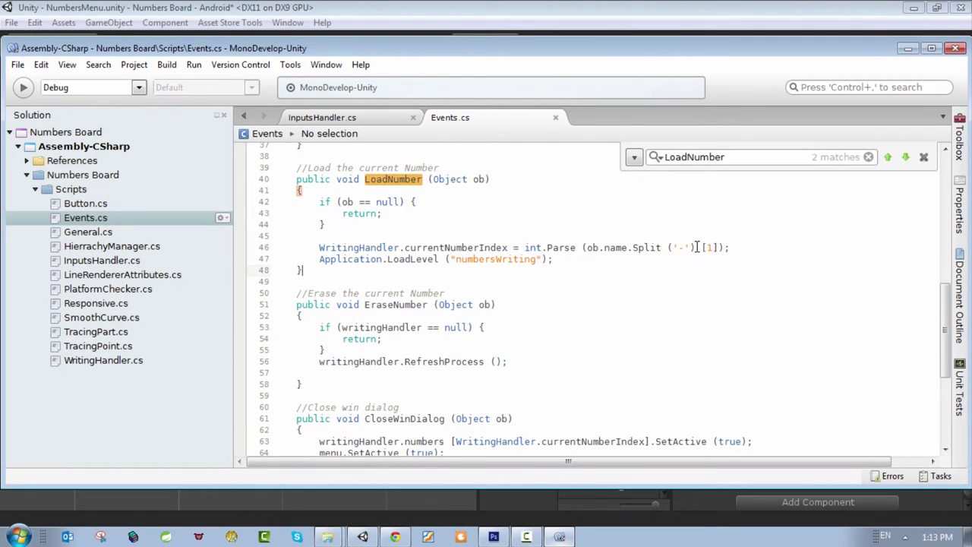
# Review the complete currentNumberIndex assignment and the [1] index that picks the part after the dash.
pyautogui.click(716, 246)
pyautogui.tripleClick(718, 246)
pyautogui.click(720, 246)
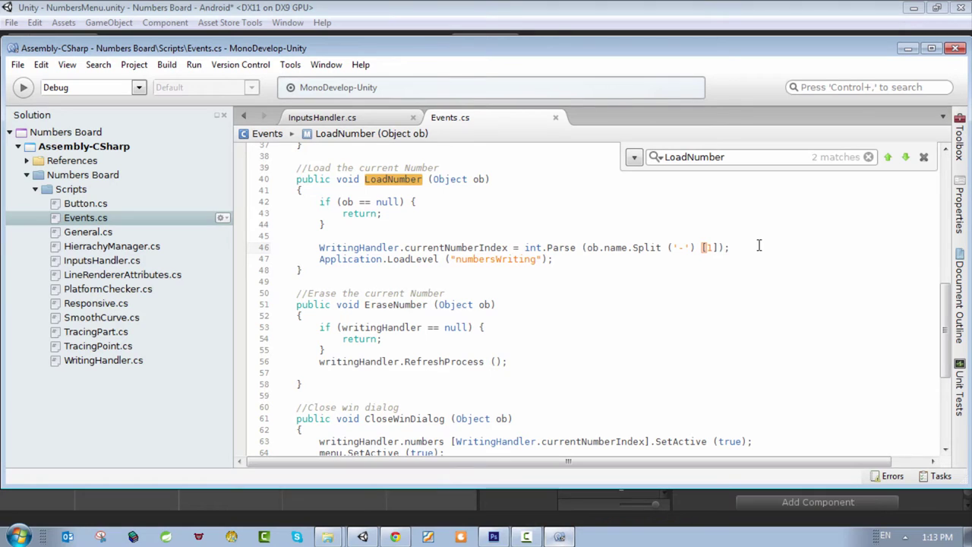
pyautogui.moveTo(758, 245); pyautogui.dragTo(325, 243)
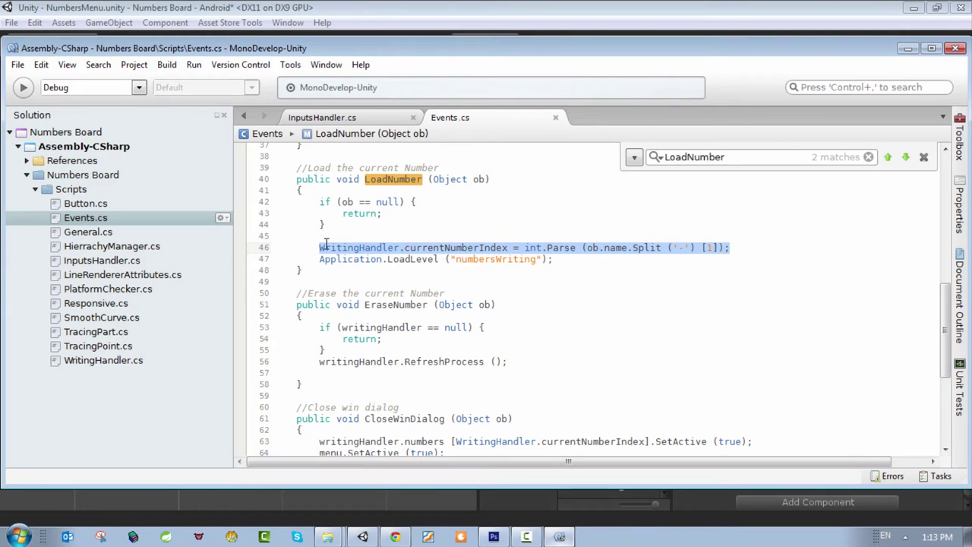
pyautogui.click(740, 247)
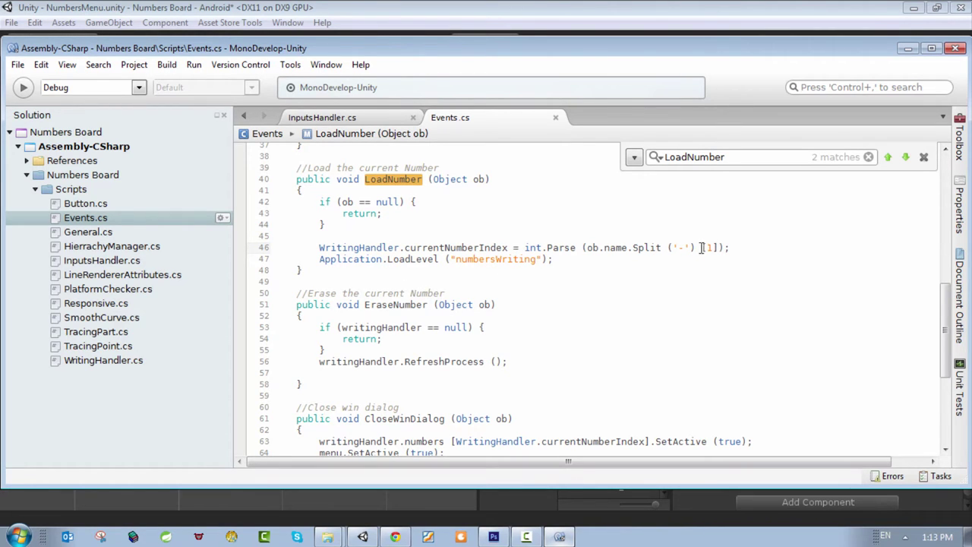
pyautogui.moveTo(702, 247); pyautogui.dragTo(717, 248)
# Examine the Application.LoadLevel call that loads the "numbersWriting" scene.
pyautogui.moveTo(575, 259); pyautogui.dragTo(454, 259)
pyautogui.click(571, 269)
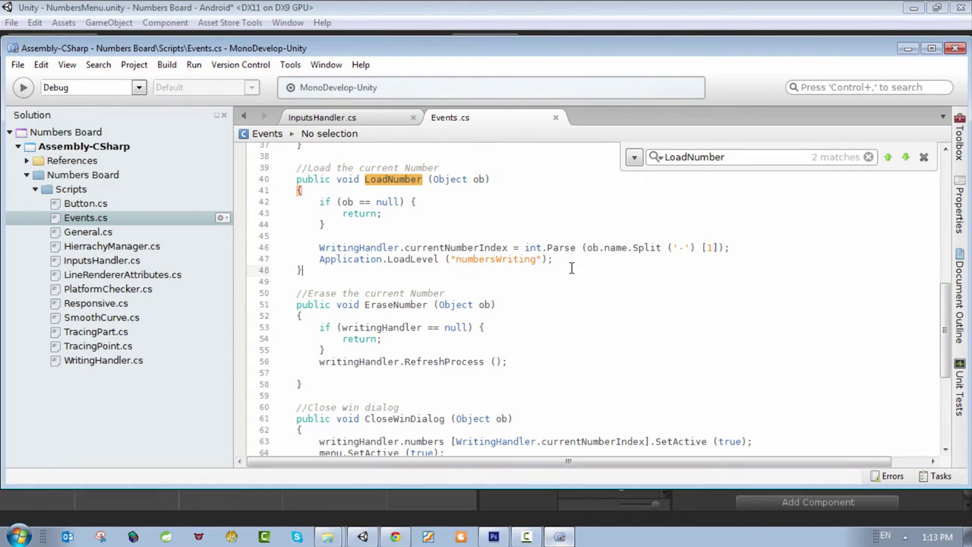
pyautogui.moveTo(563, 259); pyautogui.dragTo(478, 259)
# Open WritingHandler.cs from the solution and examine the declaration of the static currentNumberIndex variable.
pyautogui.click(342, 251)
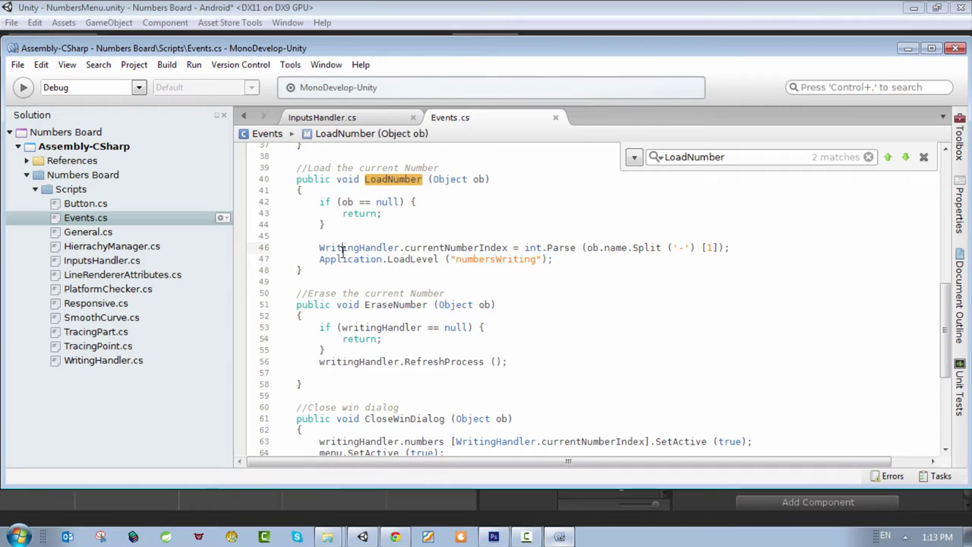
pyautogui.doubleClick(437, 247)
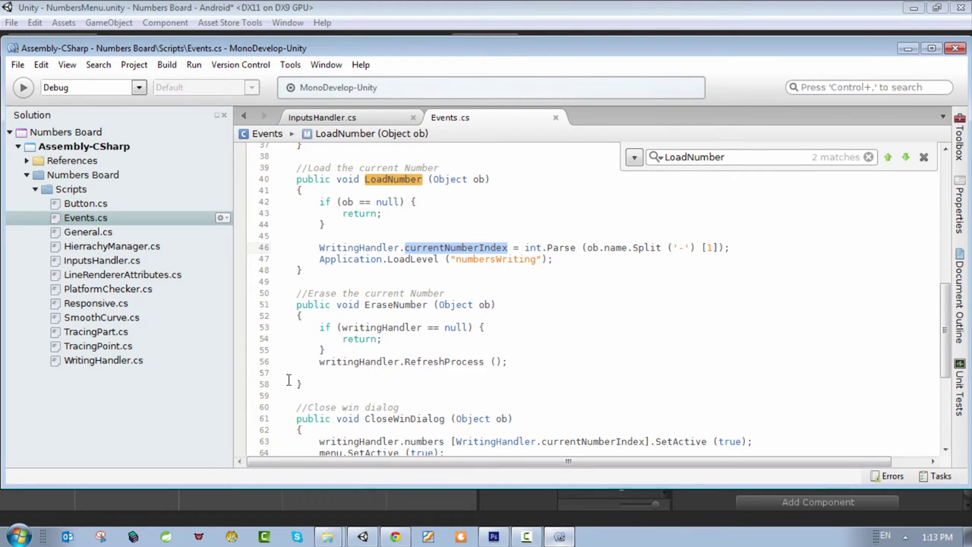
pyautogui.click(104, 361)
pyautogui.doubleClick(101, 362)
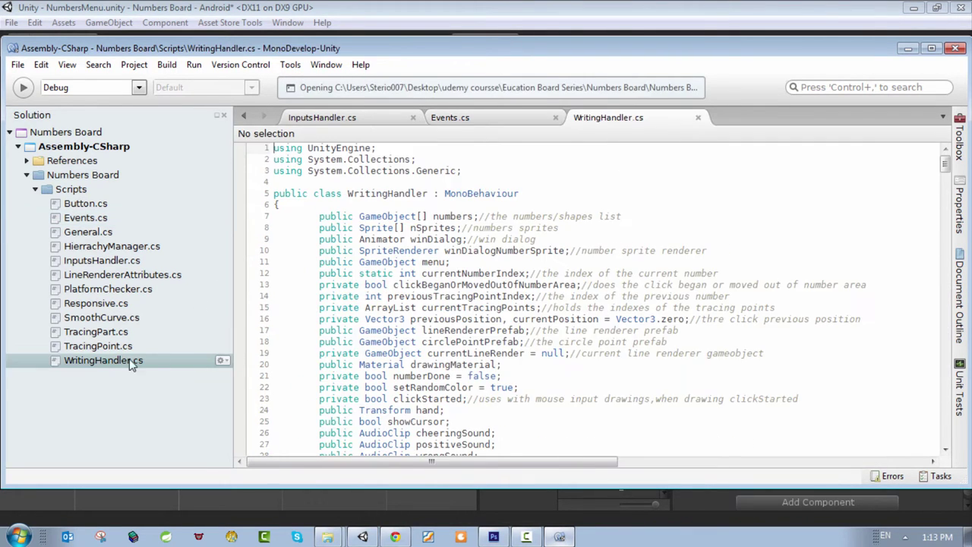
pyautogui.scroll(-2, 523, 342)
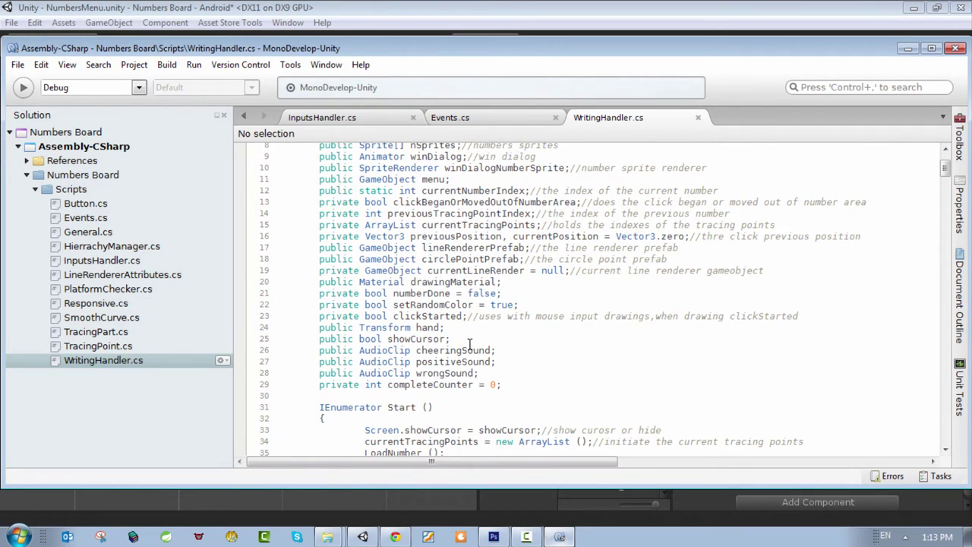
pyautogui.scroll(1, 714, 373)
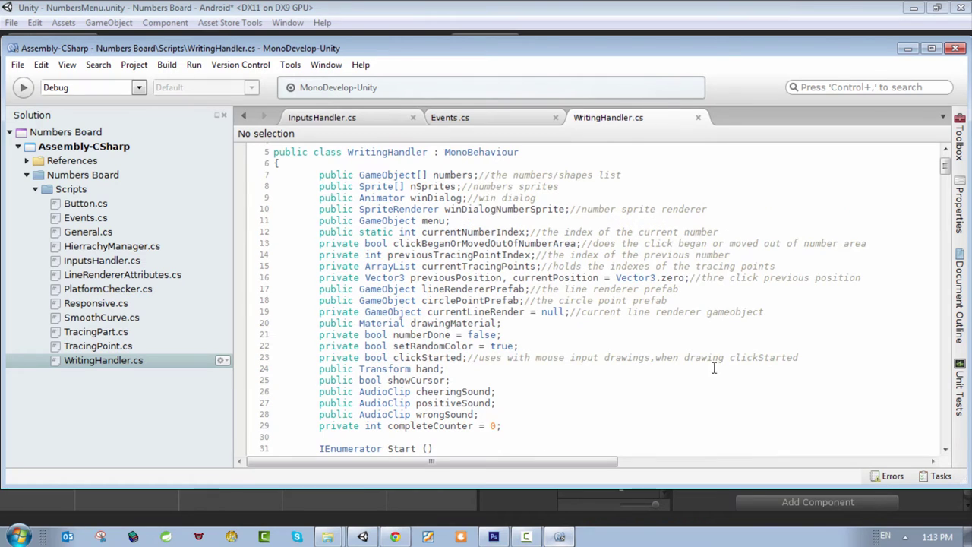
pyautogui.doubleClick(464, 231)
pyautogui.moveTo(769, 226); pyautogui.dragTo(566, 233)
pyautogui.moveTo(320, 232); pyautogui.dragTo(717, 232)
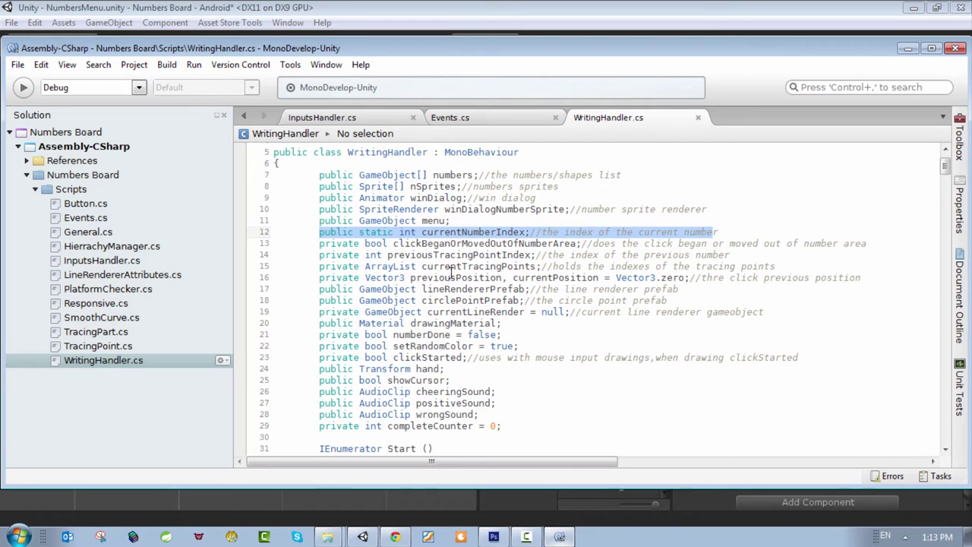
# Read through the WritingHandler script from the Start method to the CheckNumberDone method.
pyautogui.scroll(-5, 540, 336)
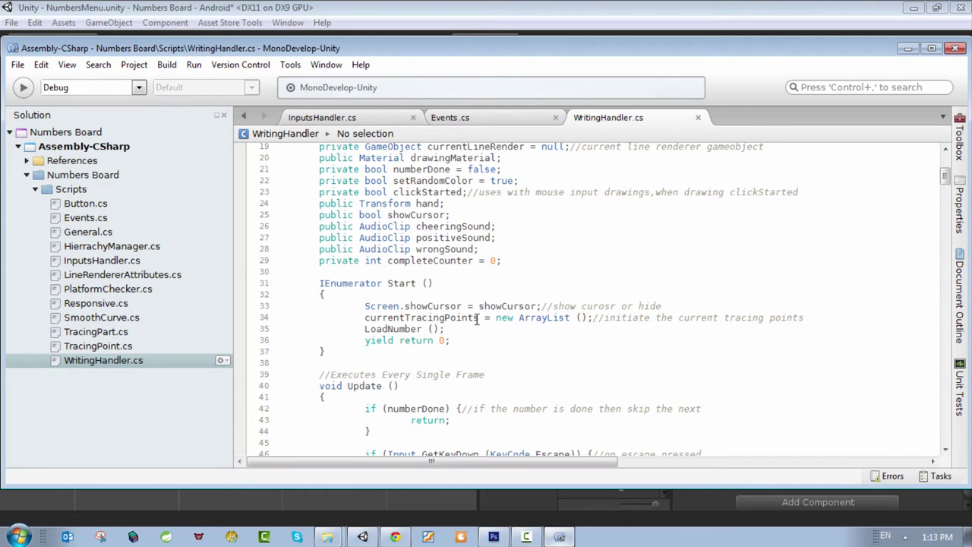
pyautogui.scroll(-2, 506, 292)
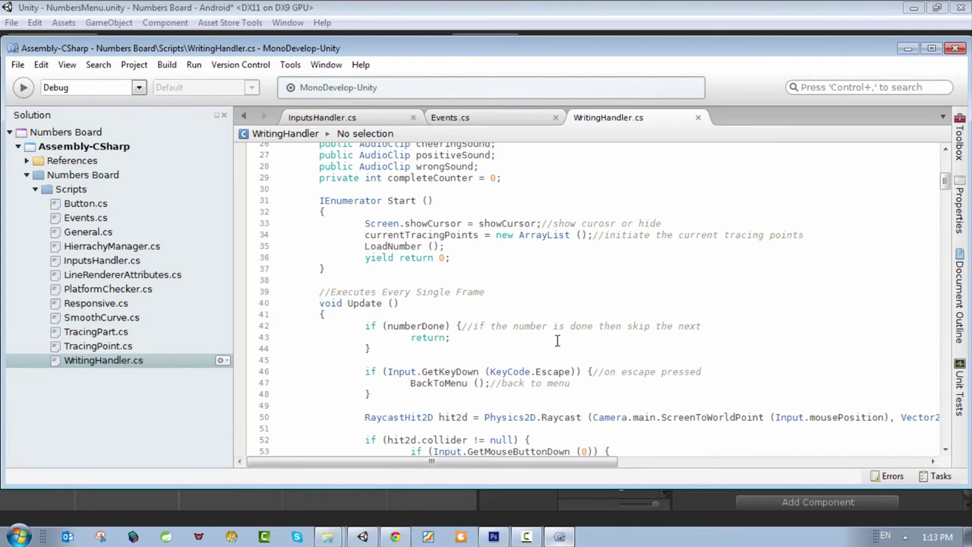
pyautogui.scroll(-4, 503, 327)
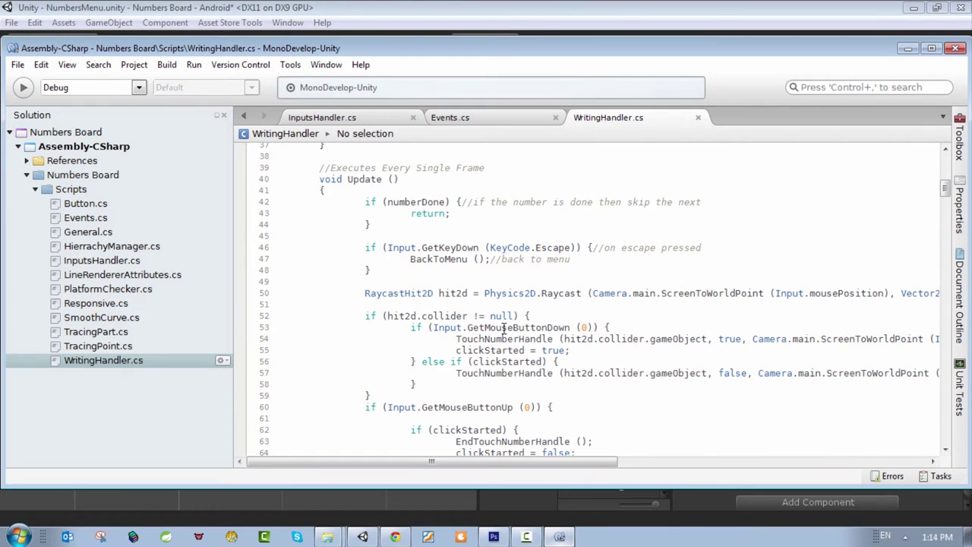
pyautogui.scroll(-1, 503, 327)
pyautogui.scroll(-4, 541, 320)
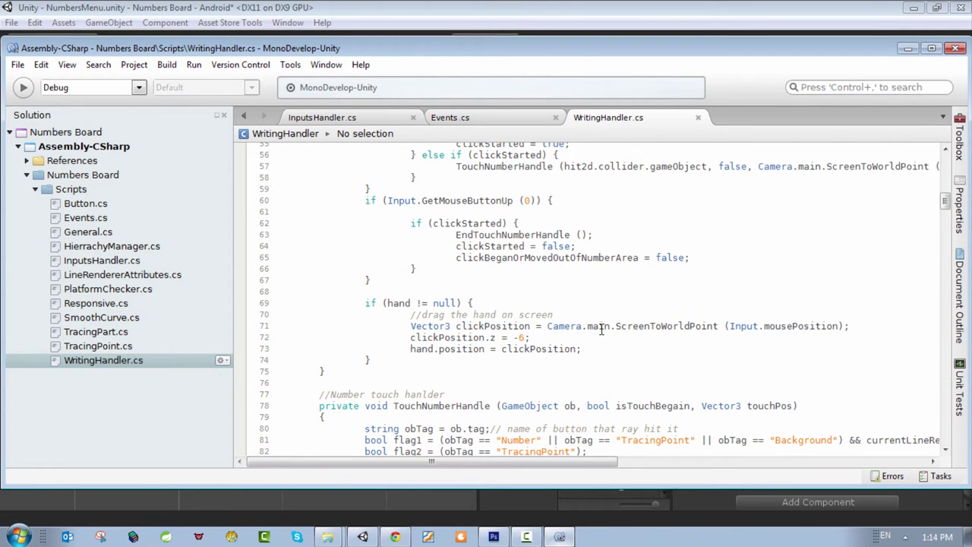
pyautogui.scroll(-4, 600, 329)
pyautogui.scroll(-12, 597, 334)
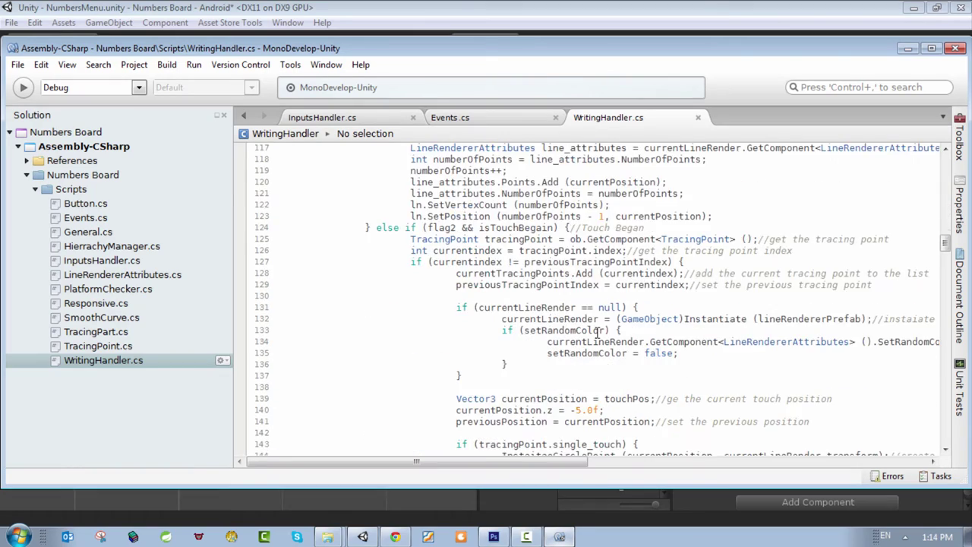
pyautogui.scroll(-20, 598, 334)
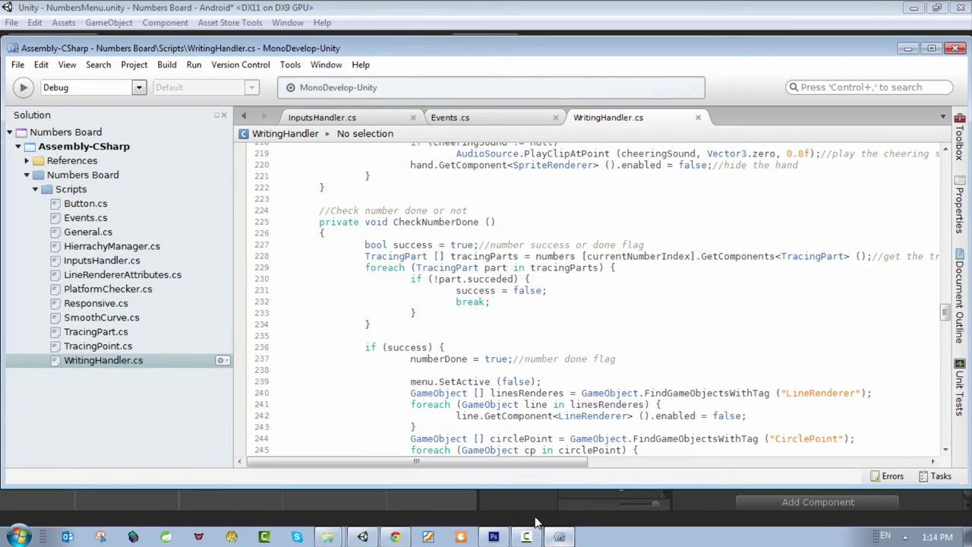
# Switch back to Unity and review the Button script settings of the n-8, n-7 and n-6 objects.
pyautogui.click(559, 536)
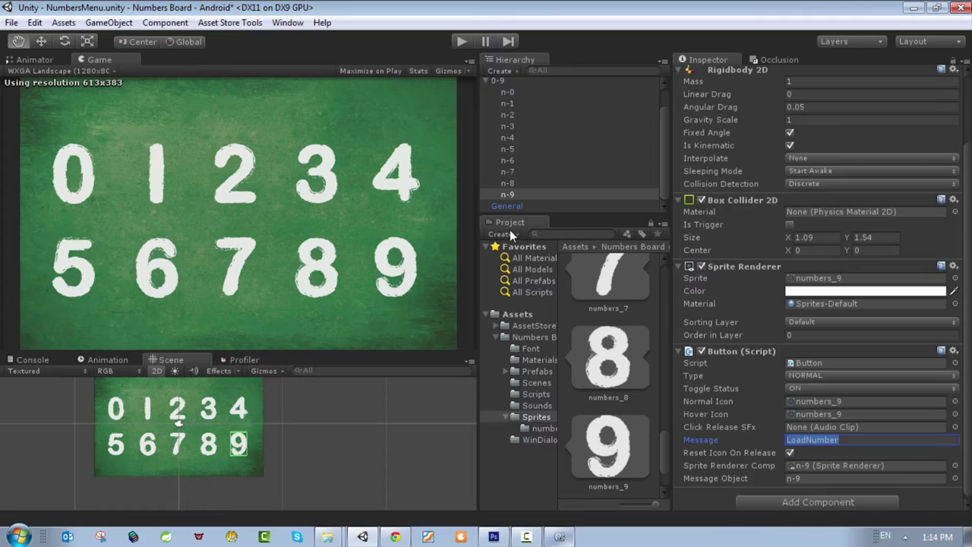
pyautogui.click(508, 183)
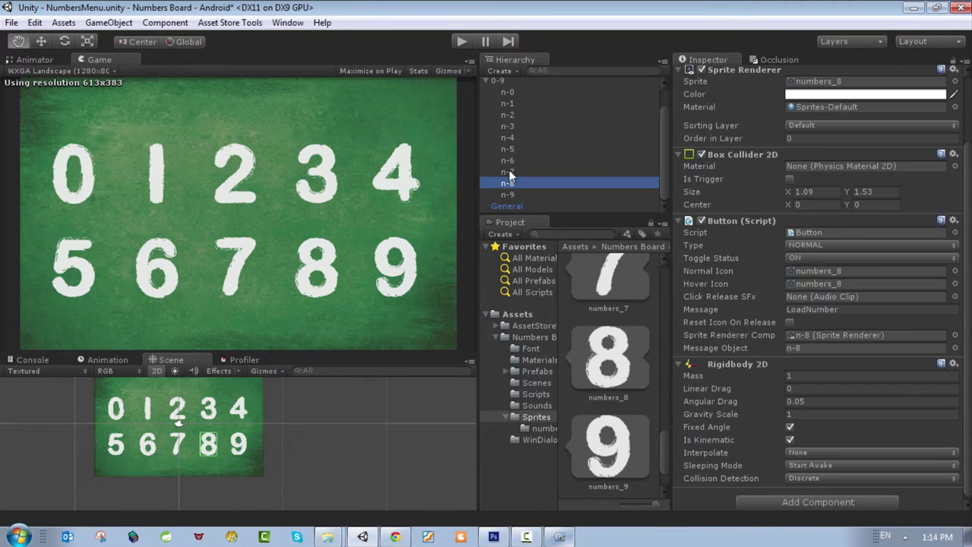
pyautogui.click(509, 172)
pyautogui.click(510, 160)
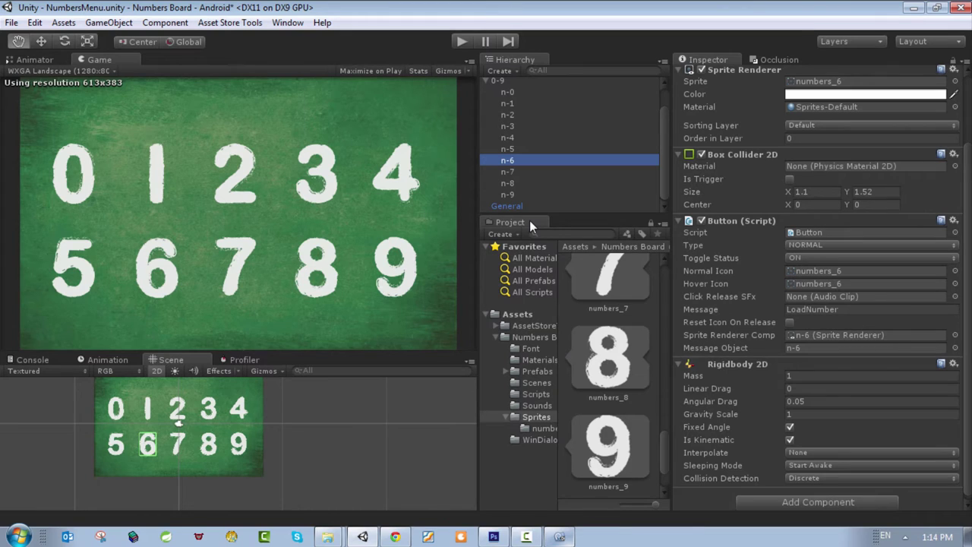
pyautogui.scroll(1, 549, 185)
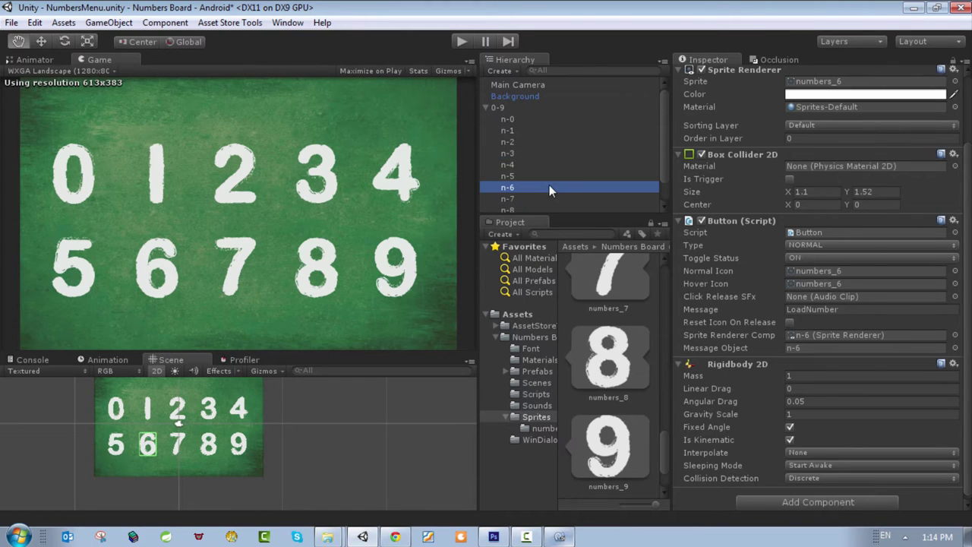
pyautogui.scroll(-1, 520, 178)
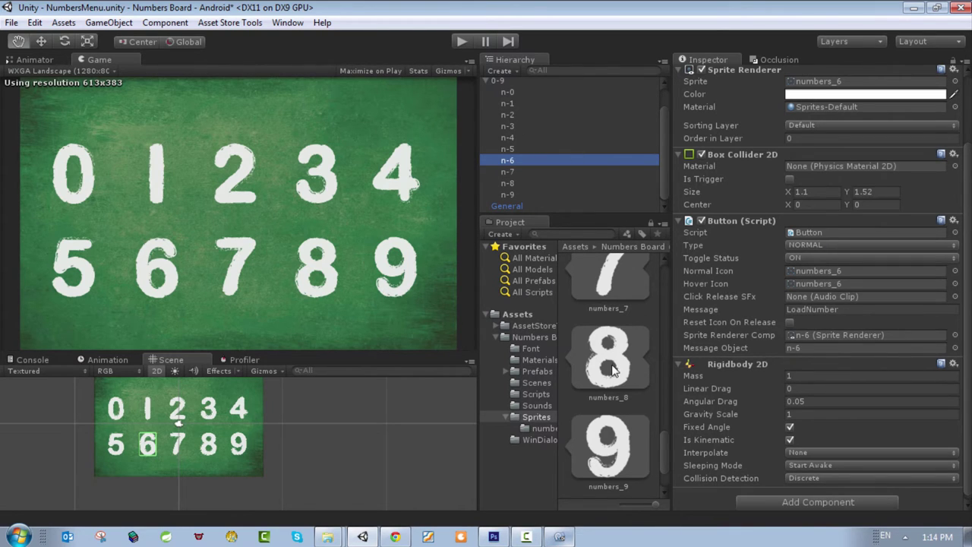
# Open the Scenes folder of the project and inspect the NumbersMenu and NumbersWriting scenes.
pyautogui.click(534, 383)
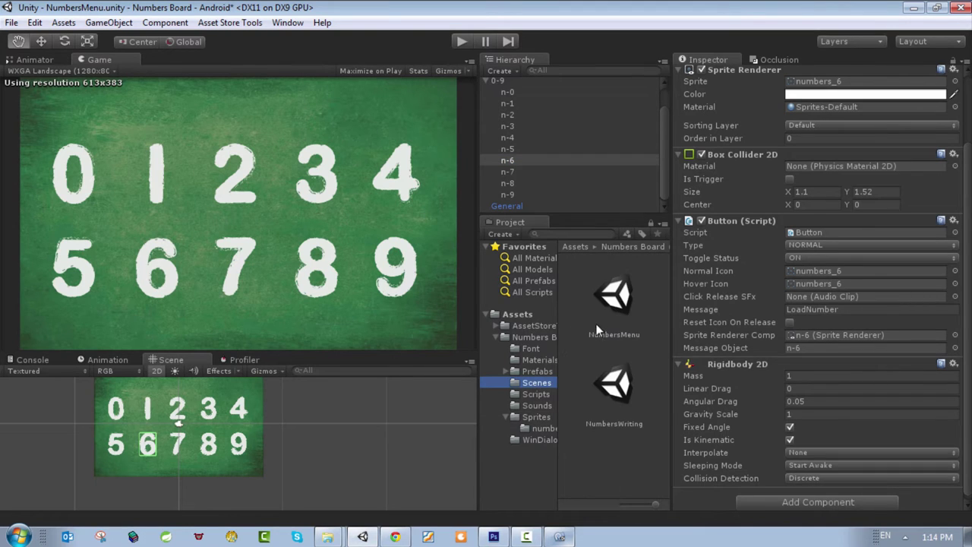
pyautogui.click(601, 316)
pyautogui.click(633, 407)
pyautogui.click(624, 467)
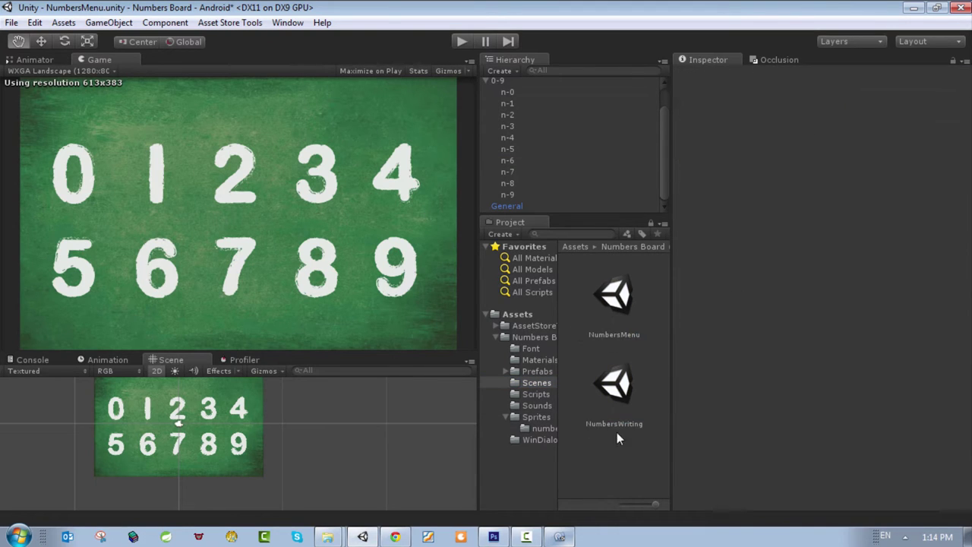
pyautogui.click(615, 406)
# Select the n-9 object, start Play mode and open number 9 from the menu.
pyautogui.click(508, 195)
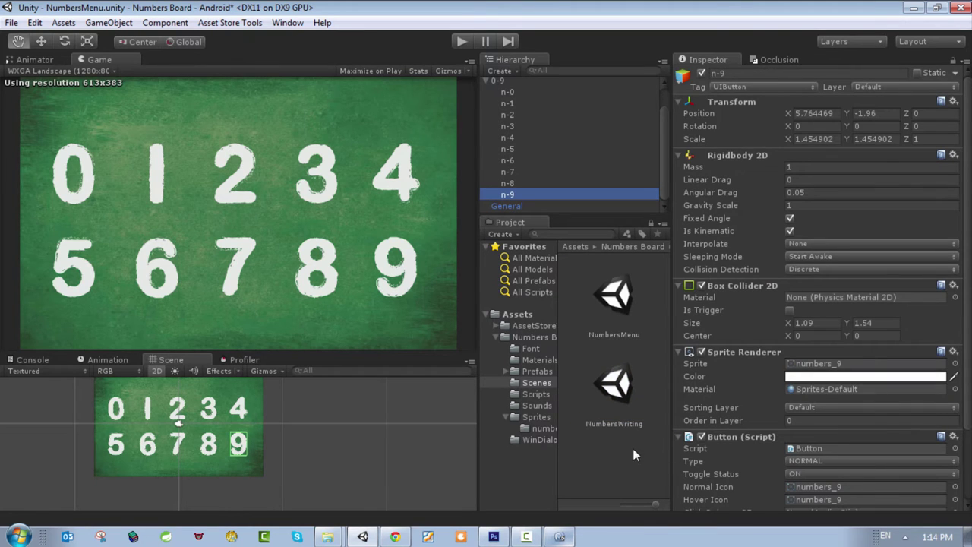
pyautogui.click(467, 38)
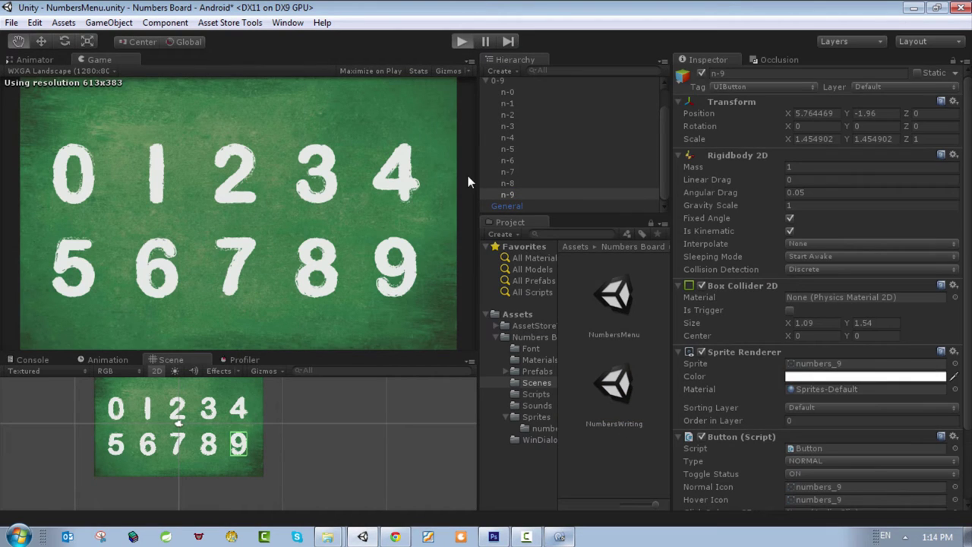
pyautogui.click(407, 272)
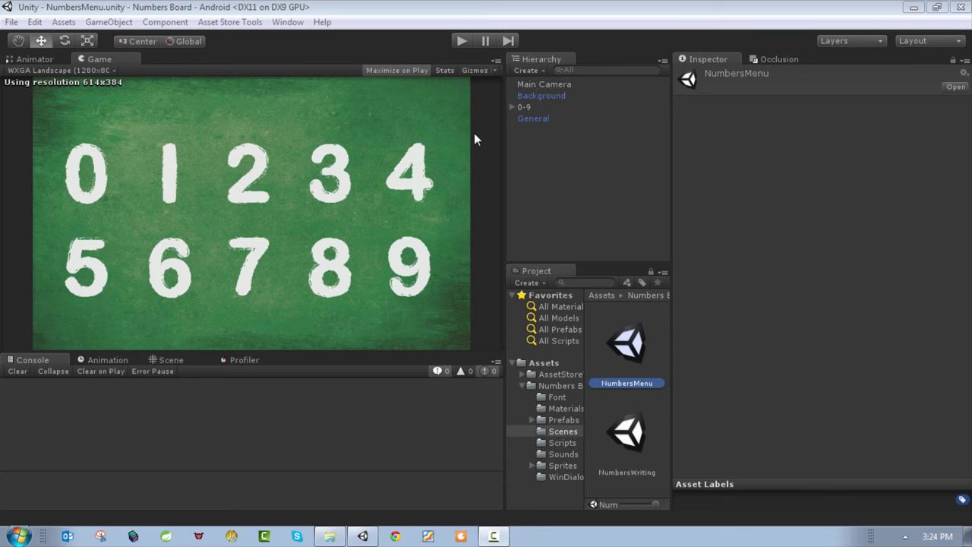
# Test number 9 in Play mode by tracing the whole digit, close the congratulation dialog and stop playback.
pyautogui.click(462, 41)
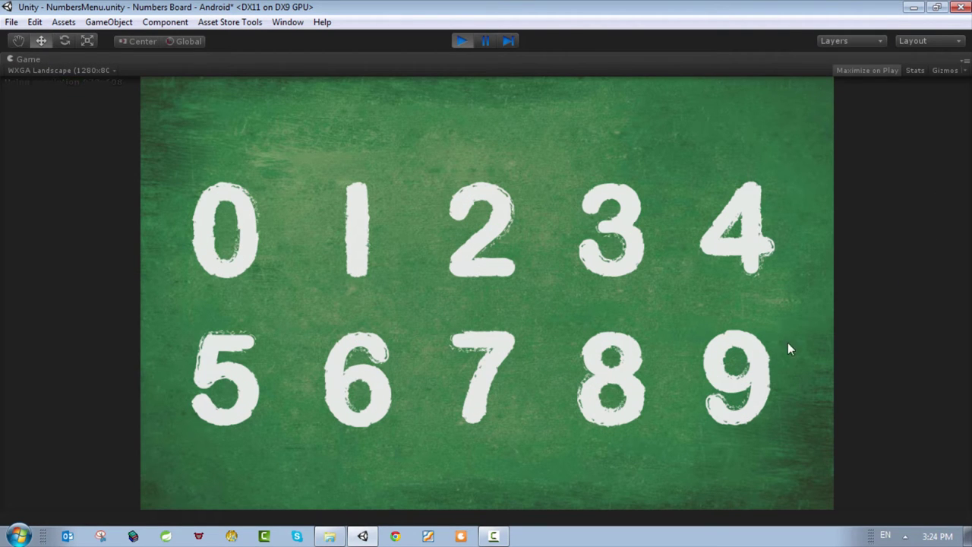
pyautogui.click(759, 378)
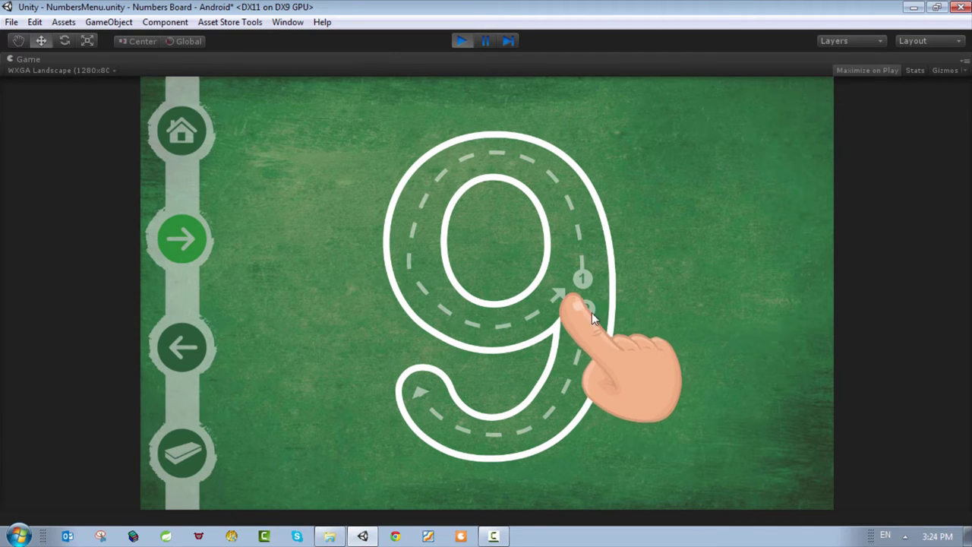
pyautogui.moveTo(576, 277)
pyautogui.mouseDown()
pyautogui.moveTo(553, 191)
pyautogui.moveTo(510, 164)
pyautogui.moveTo(439, 190)
pyautogui.moveTo(414, 264)
pyautogui.moveTo(488, 323)
pyautogui.moveTo(573, 312)
pyautogui.moveTo(580, 299)
pyautogui.moveTo(592, 313)
pyautogui.moveTo(555, 411)
pyautogui.moveTo(511, 441)
pyautogui.moveTo(418, 397)
pyautogui.mouseUp()
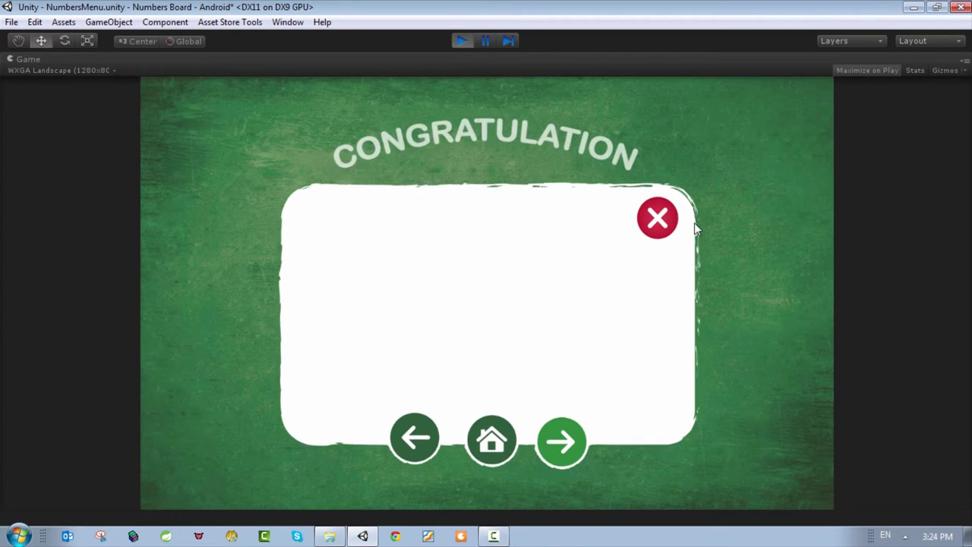
pyautogui.click(663, 204)
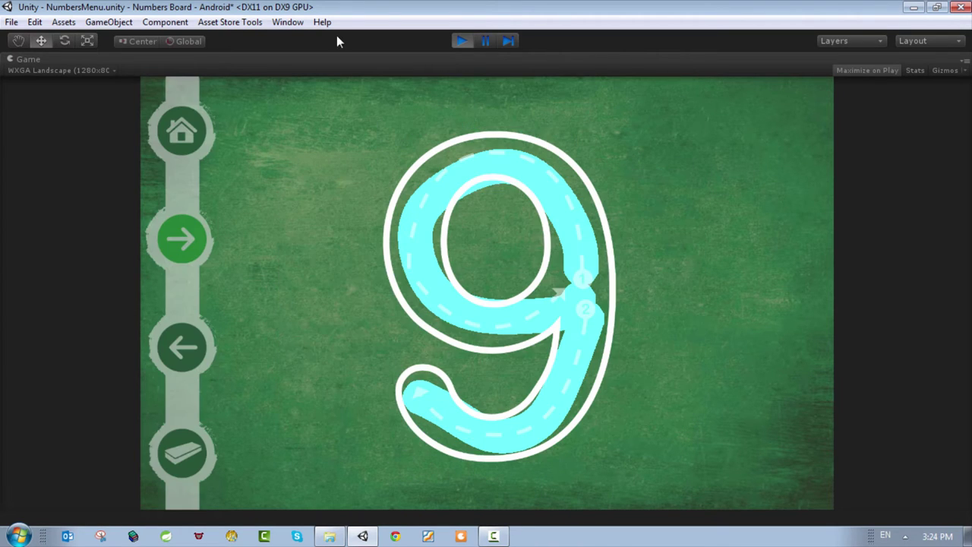
pyautogui.click(460, 41)
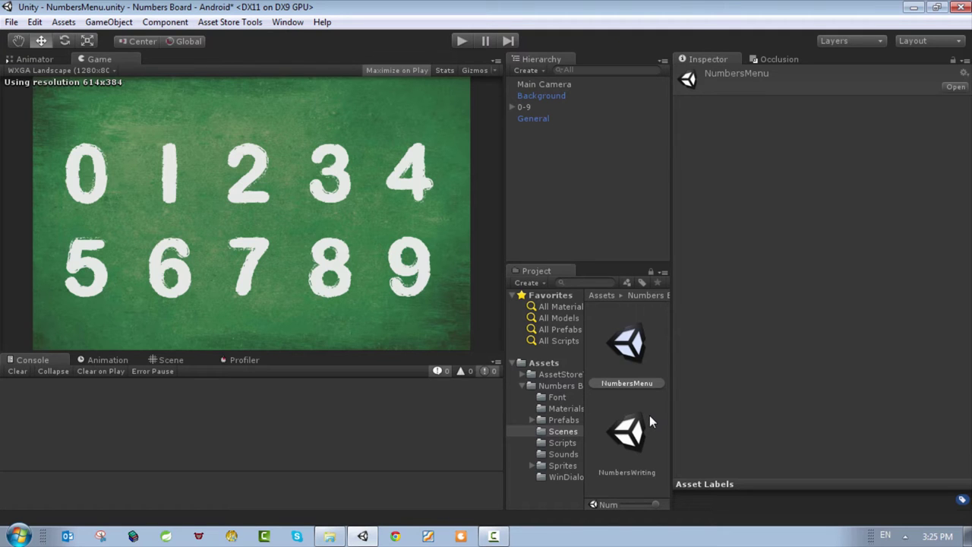
# Open the NumbersWriting scene and enlarge the Scene view to fit the win dialog and the whole board.
pyautogui.doubleClick(627, 437)
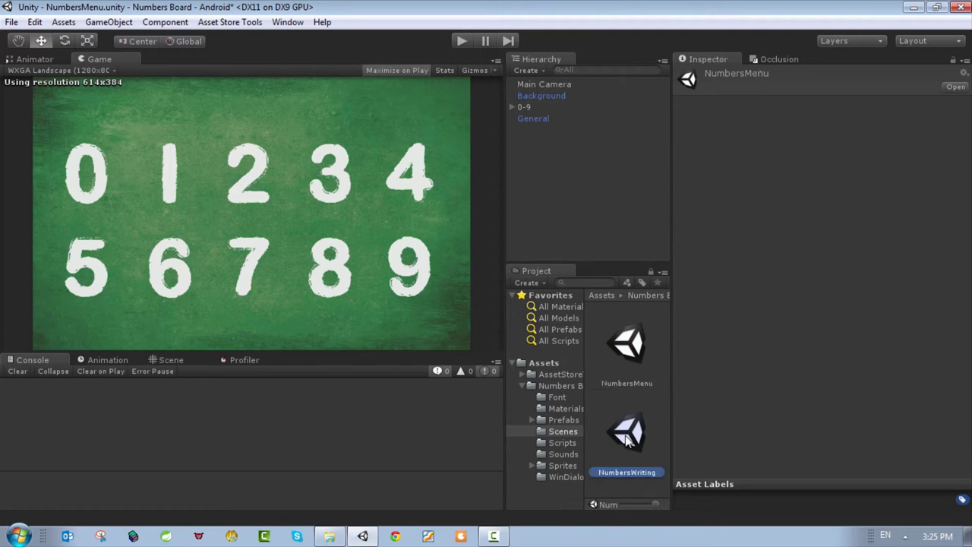
pyautogui.click(522, 295)
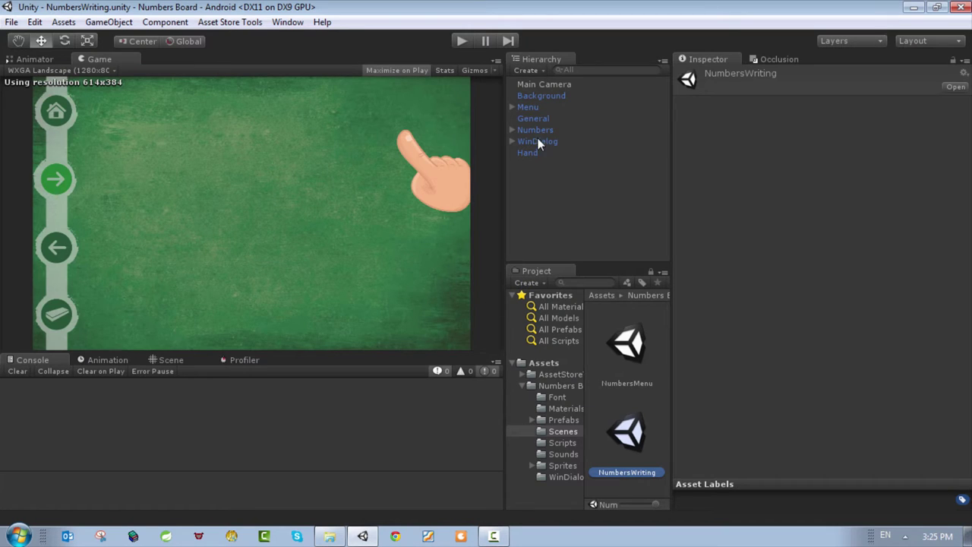
pyautogui.click(533, 85)
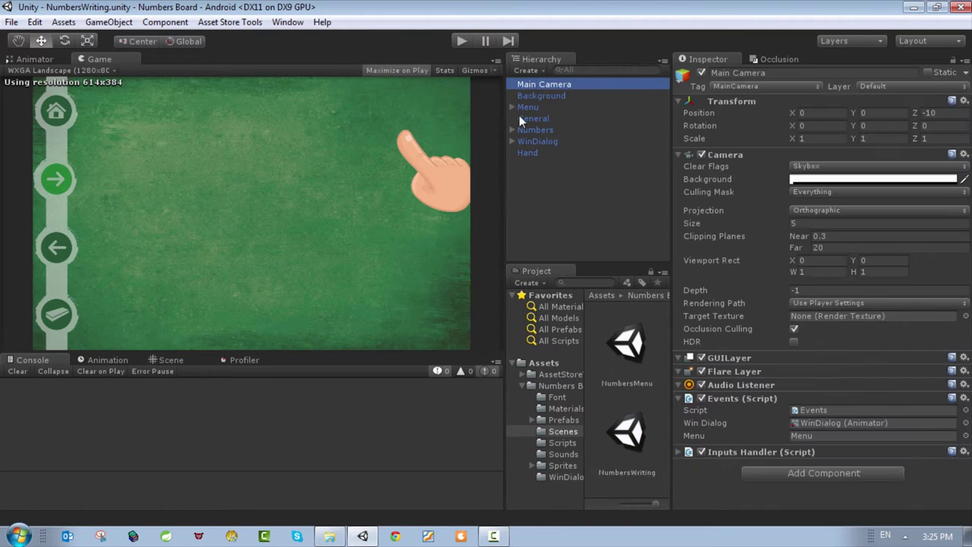
pyautogui.click(159, 360)
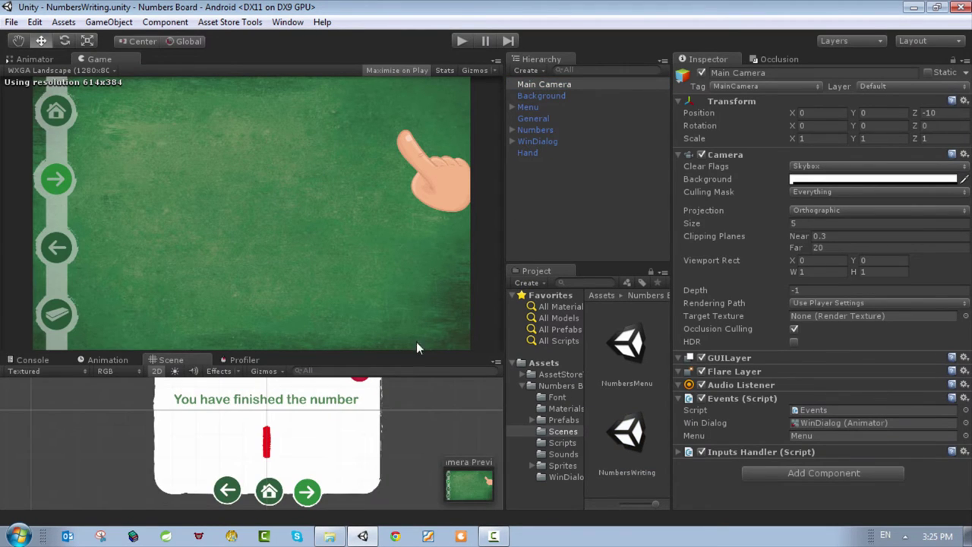
pyautogui.moveTo(410, 352); pyautogui.dragTo(410, 174)
pyautogui.scroll(-4, 330, 429)
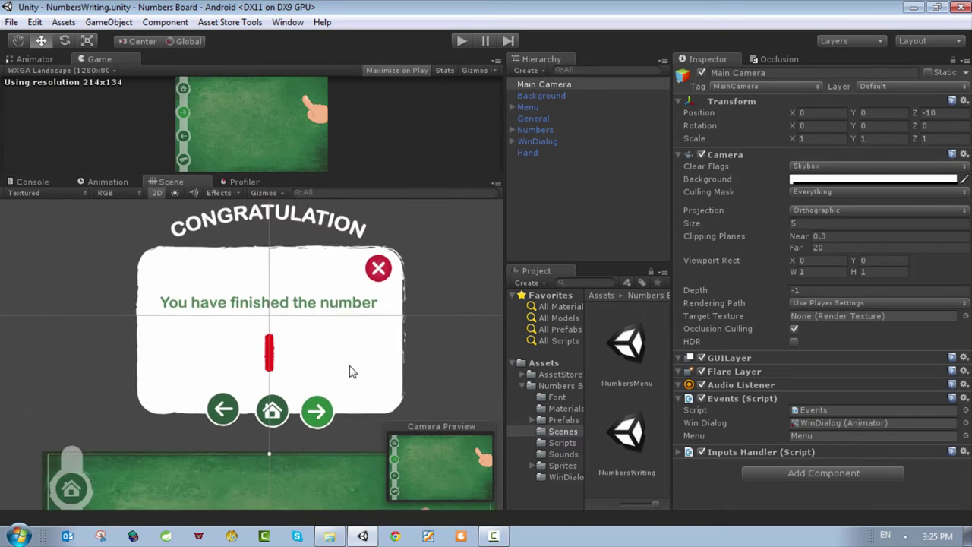
pyautogui.scroll(-3, 330, 424)
# Inspect the Background, Menu, General, Numbers, WinDialog and Hand objects of the scene, and expand the children of Numbers.
pyautogui.click(542, 97)
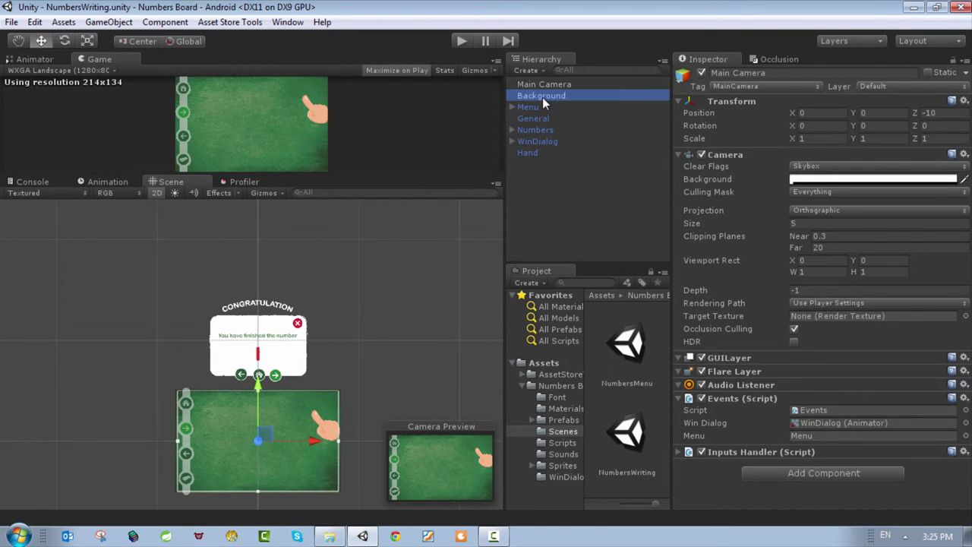
pyautogui.click(526, 106)
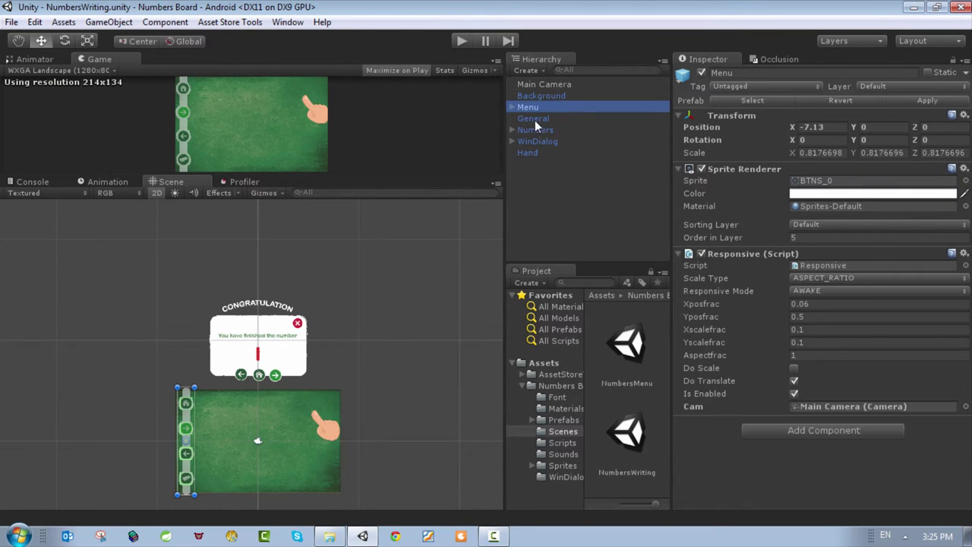
pyautogui.click(534, 119)
pyautogui.click(541, 130)
pyautogui.click(542, 142)
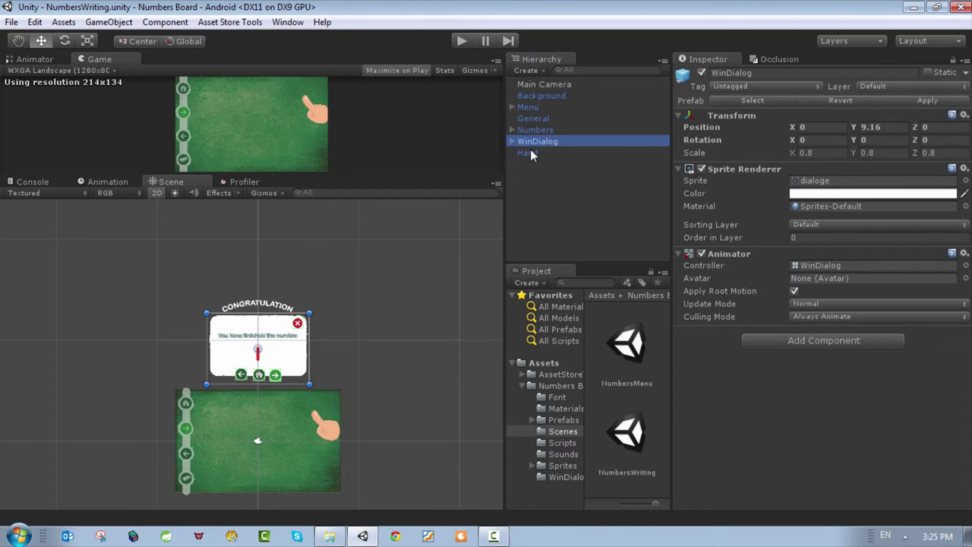
pyautogui.click(527, 152)
pyautogui.click(532, 140)
pyautogui.click(530, 132)
pyautogui.click(513, 130)
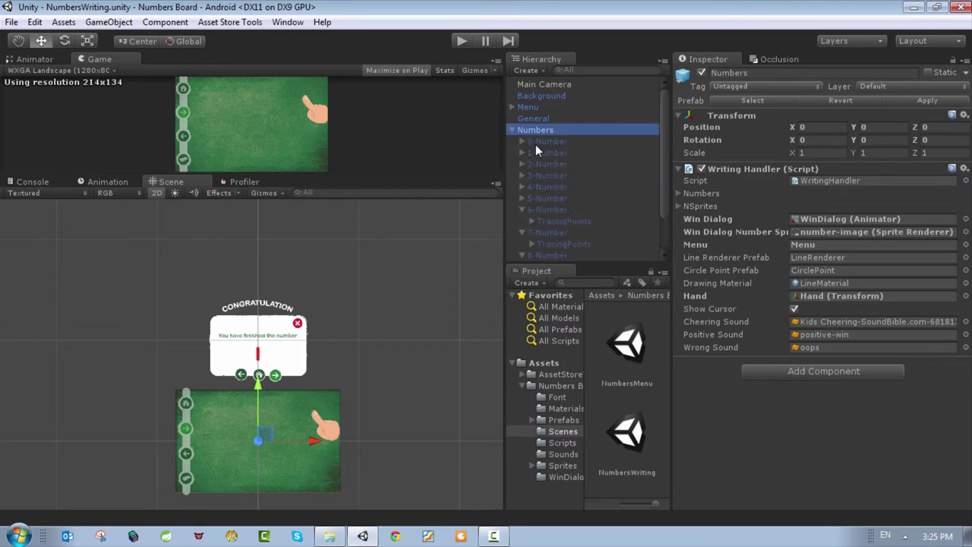
# Preview the 0-Number and 9-Number objects by activating each one briefly and deactivating it again.
pyautogui.click(544, 141)
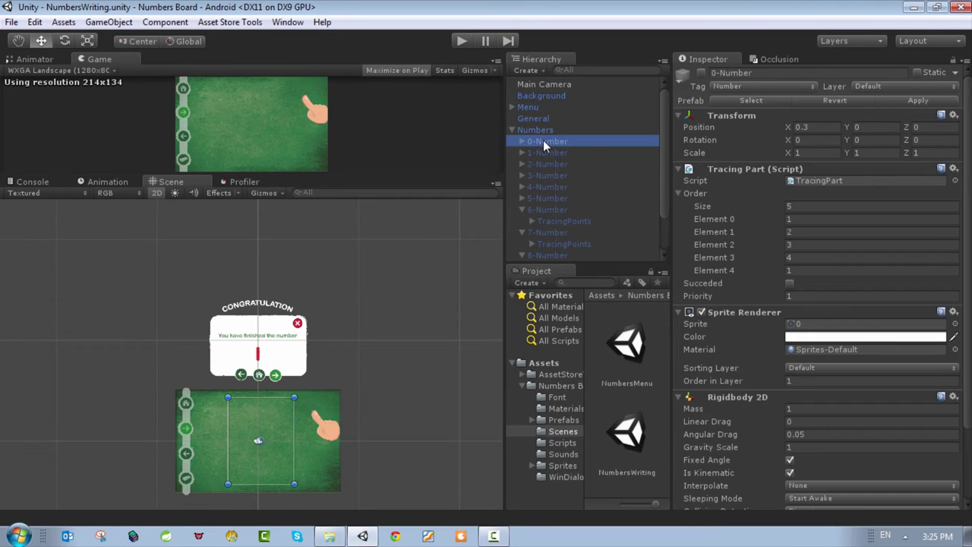
pyautogui.click(702, 73)
pyautogui.click(701, 73)
pyautogui.click(702, 73)
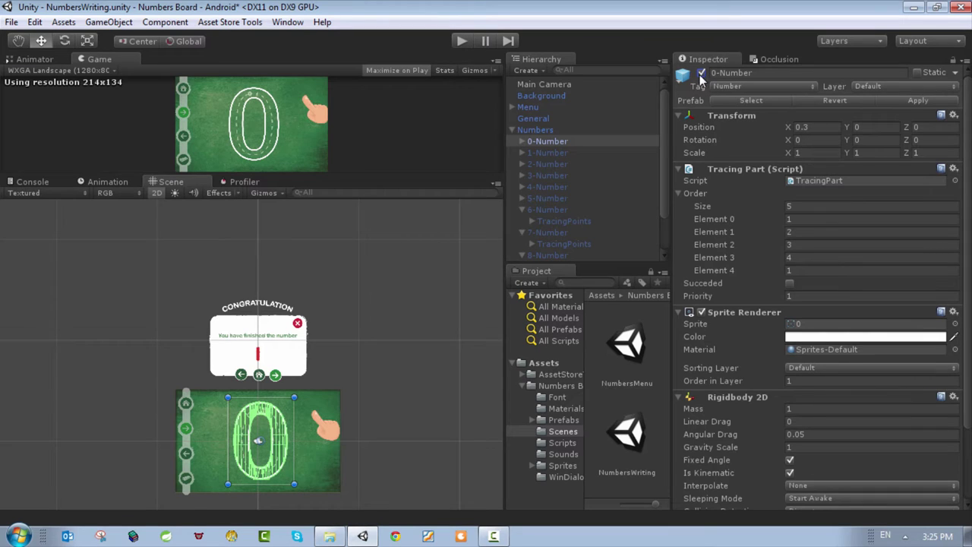
pyautogui.click(702, 73)
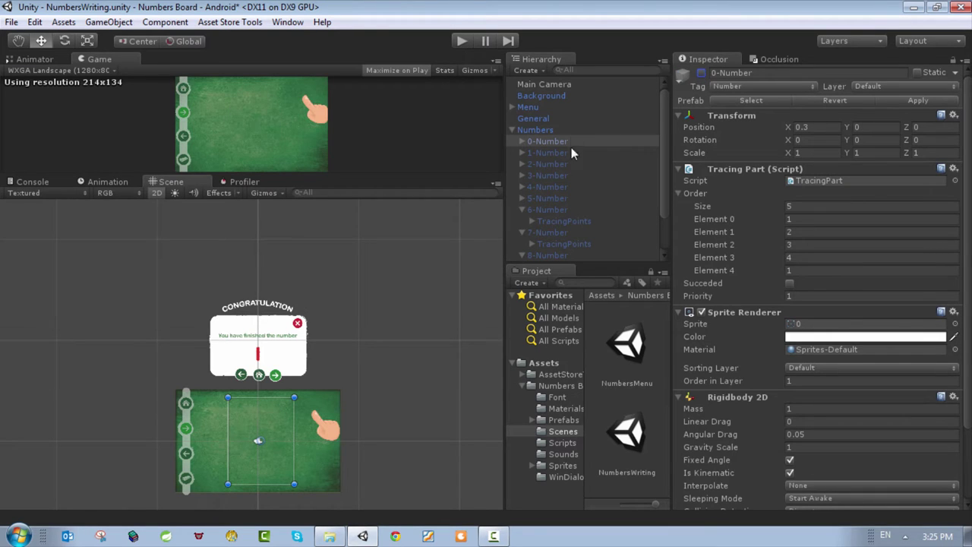
pyautogui.scroll(-3, 555, 231)
pyautogui.click(552, 231)
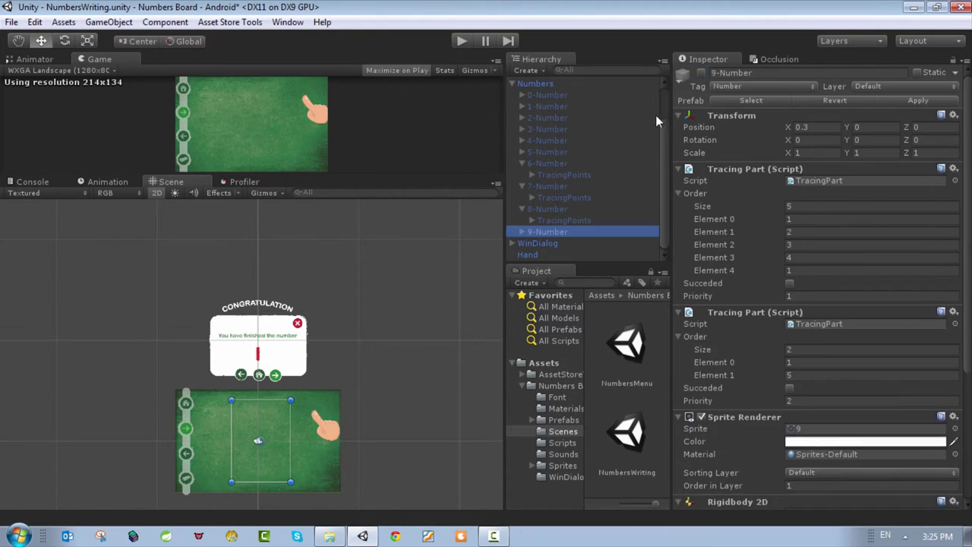
pyautogui.click(702, 73)
pyautogui.click(701, 73)
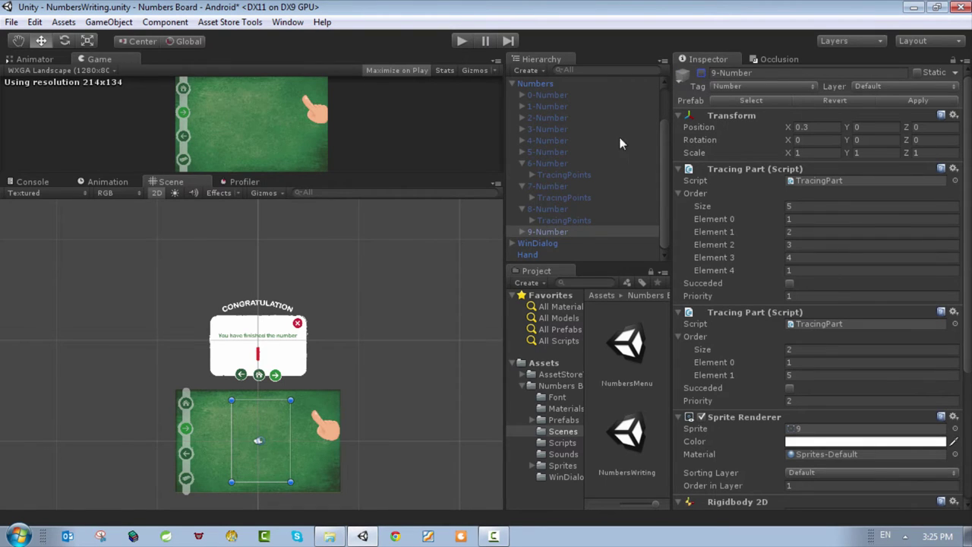
# Delete the 9-Number object from Numbers and collapse the 8-Number, 7-Number and 6-Number objects.
pyautogui.rightClick(558, 232)
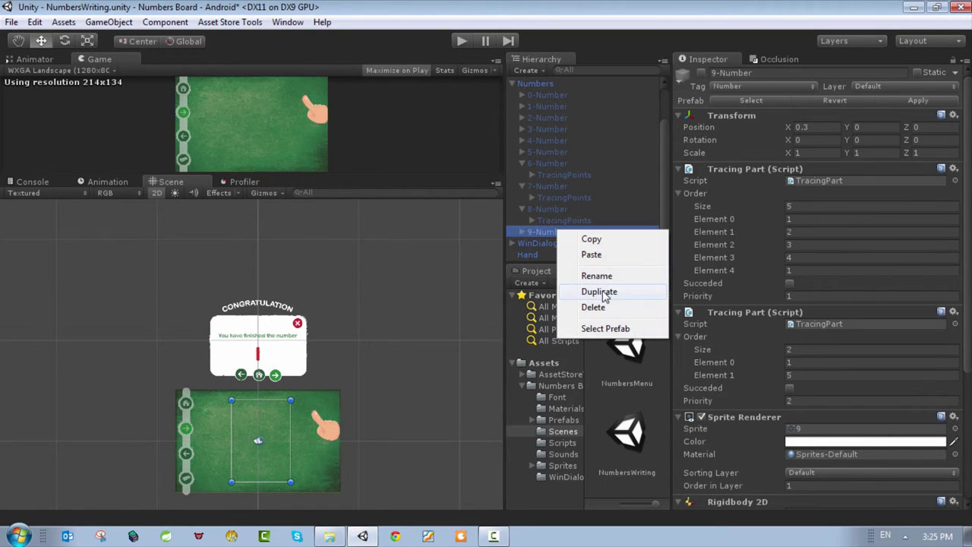
pyautogui.click(593, 307)
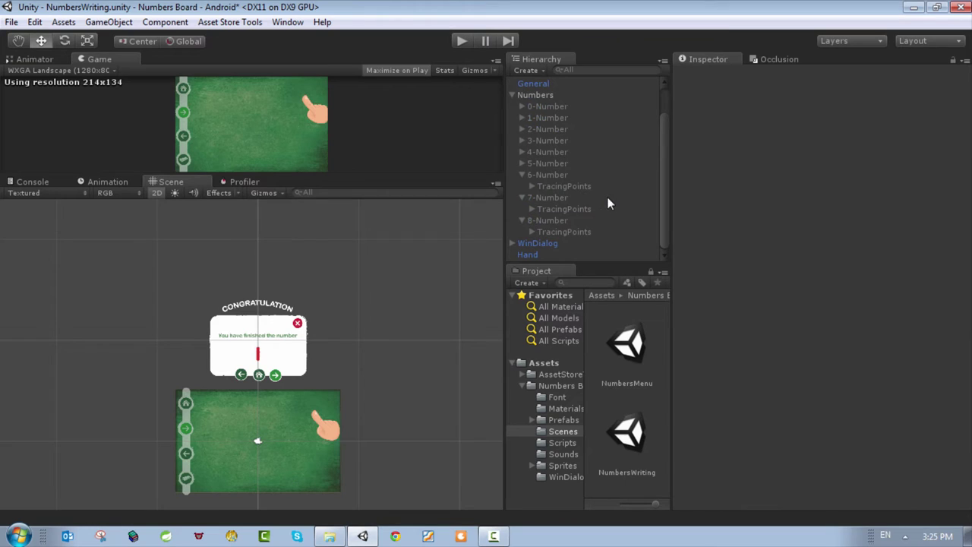
pyautogui.click(523, 221)
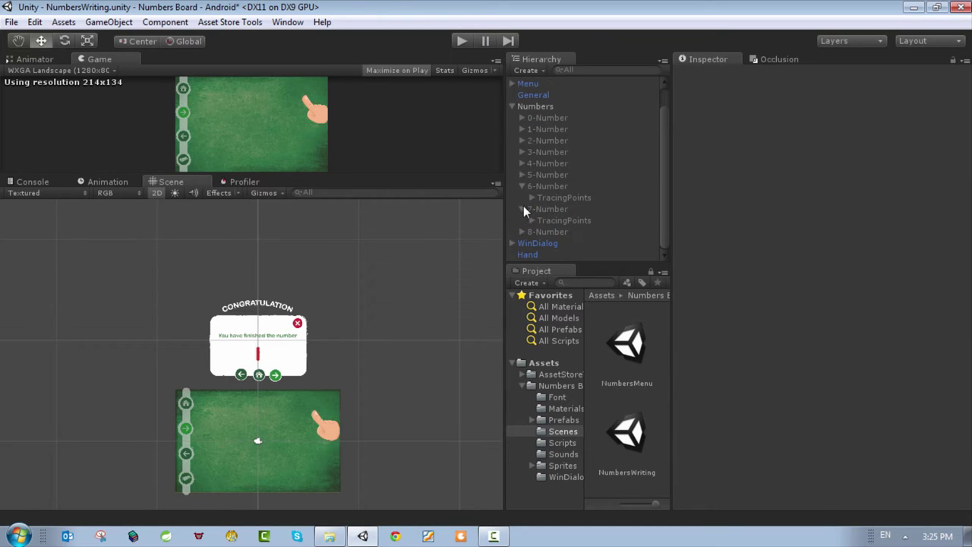
pyautogui.click(523, 208)
pyautogui.click(522, 198)
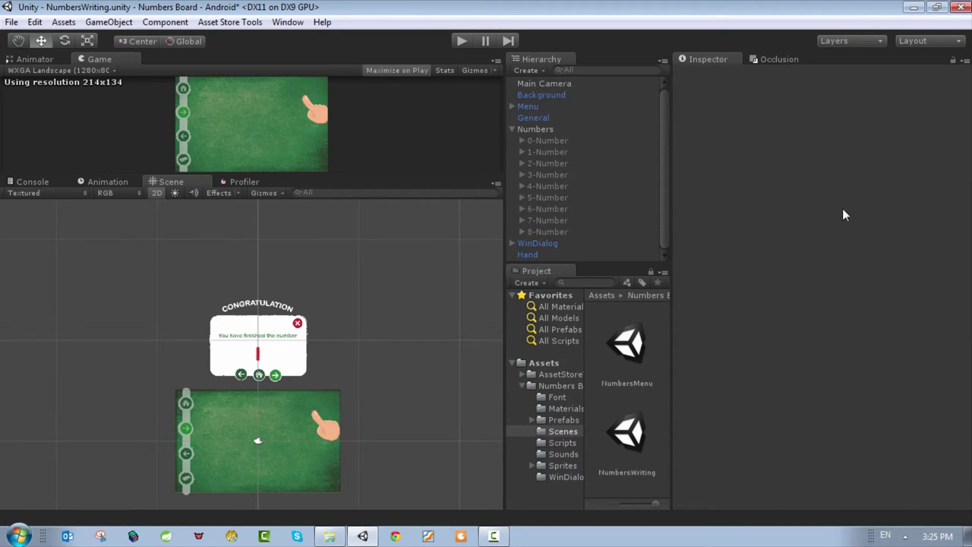
# Examine the Numbers array and its size in the Writing Handler script of the Numbers object.
pyautogui.click(530, 129)
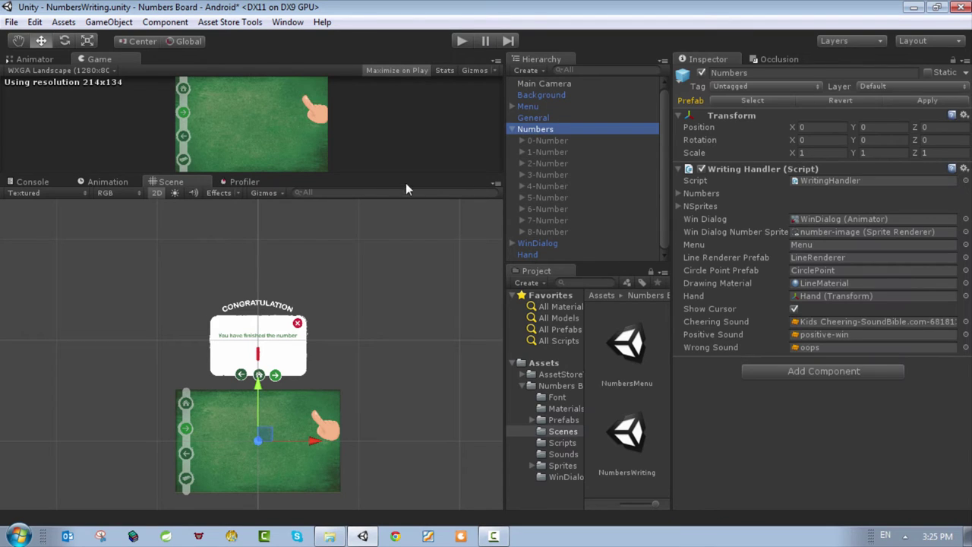
pyautogui.click(679, 194)
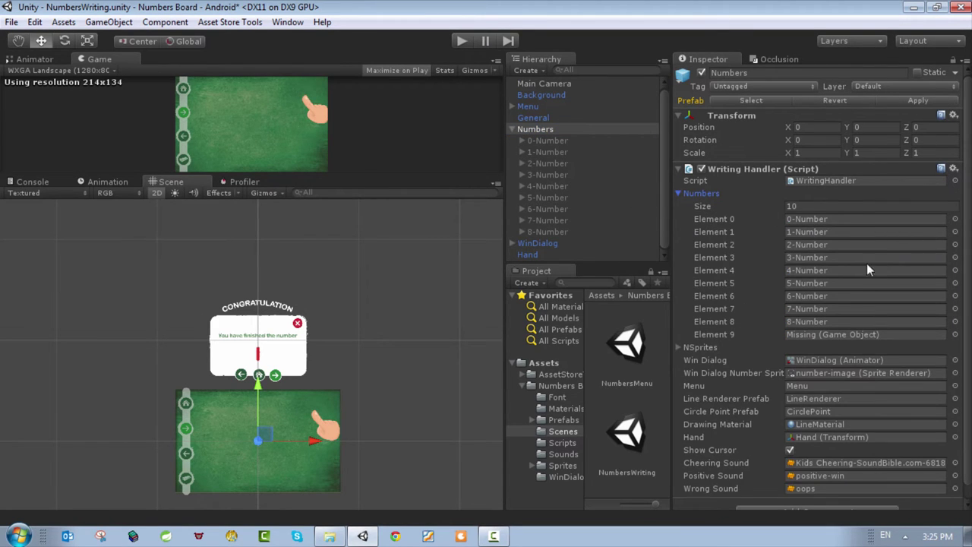
pyautogui.click(770, 205)
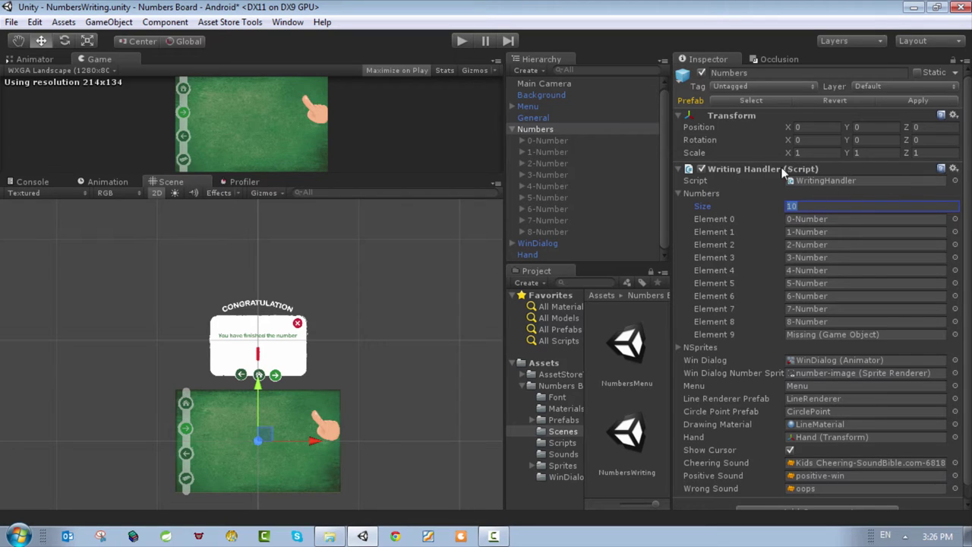
pyautogui.click(679, 193)
# Create a new empty game object and name it 9-Number.
pyautogui.click(536, 129)
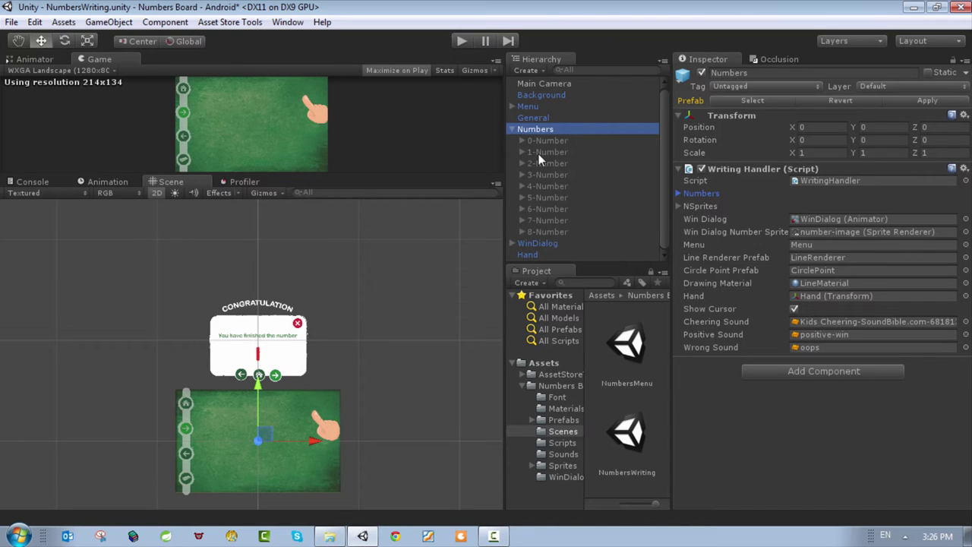
pyautogui.click(161, 23)
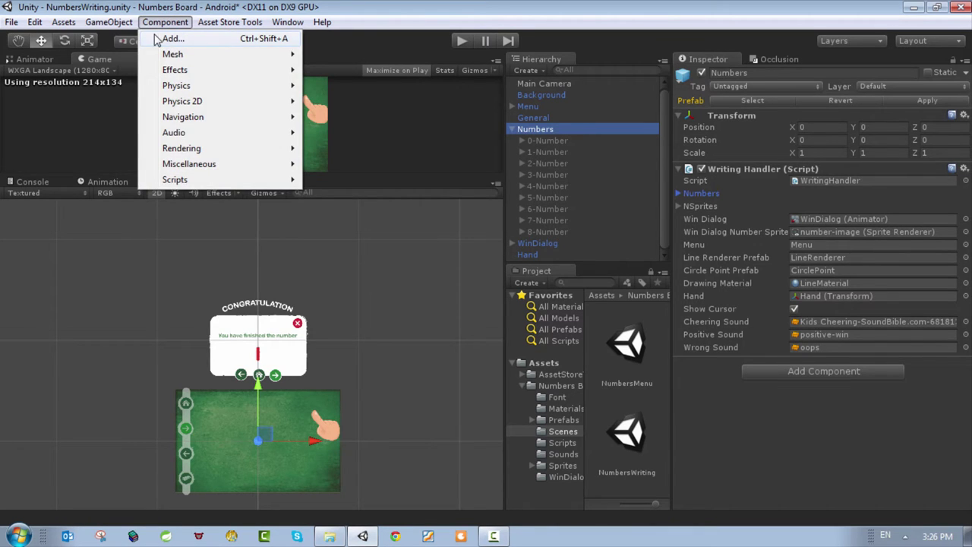
pyautogui.moveTo(109, 23)
pyautogui.click(130, 38)
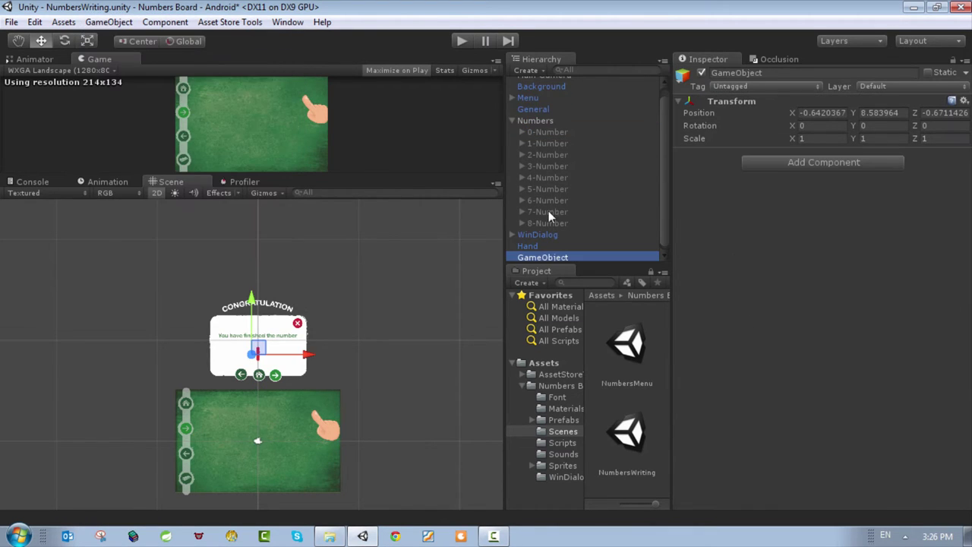
pyautogui.click(782, 74)
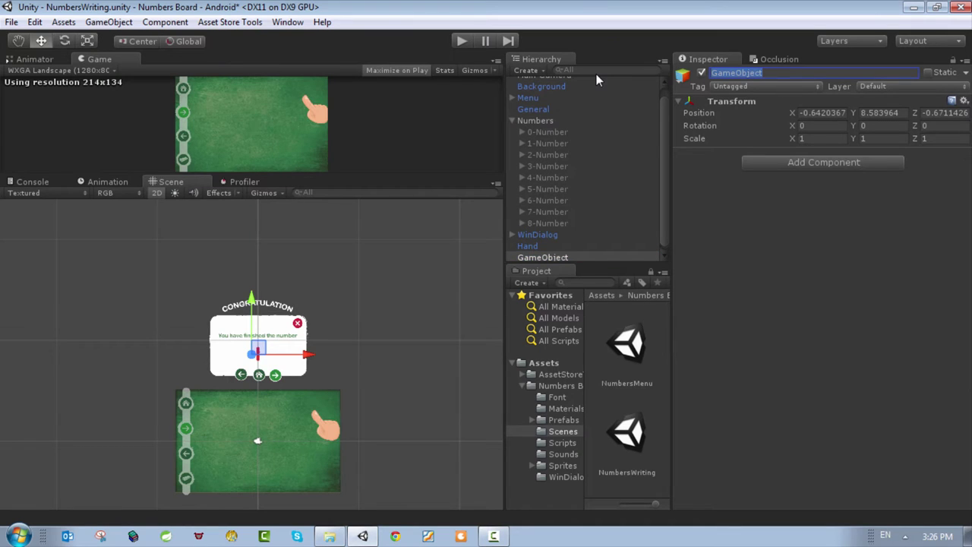
pyautogui.write('8-')
pyautogui.press('BackSpace')
pyautogui.press('BackSpace')
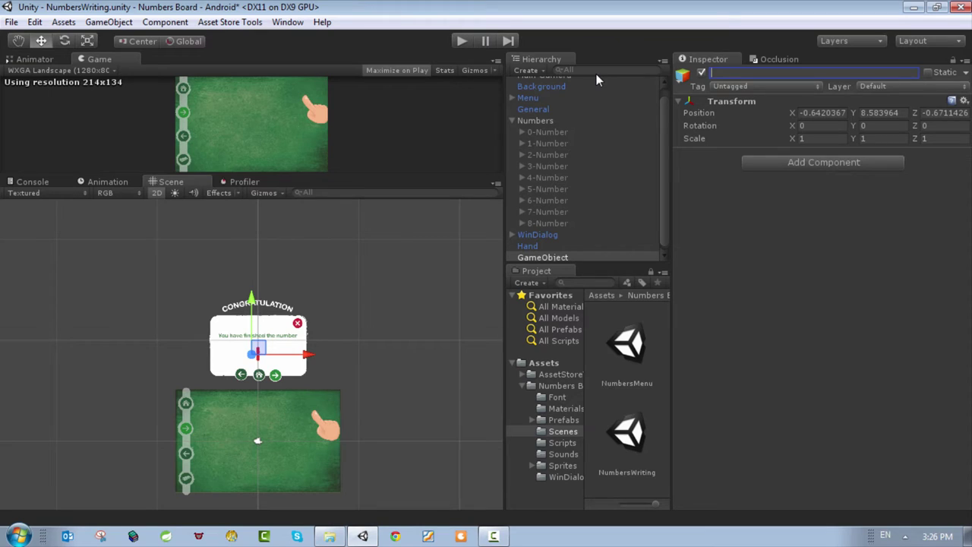
pyautogui.write('9-Number')
pyautogui.press('Return')
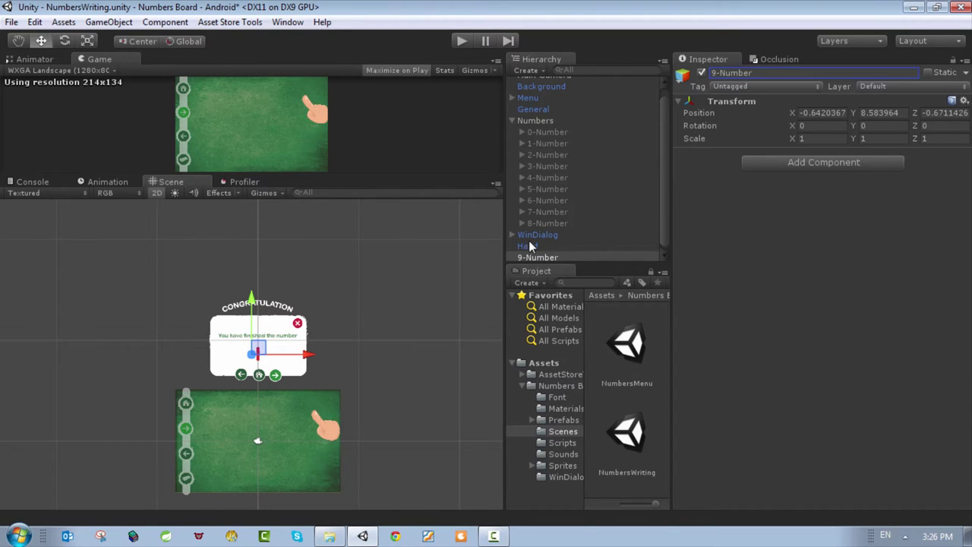
# Nest the 9-Number object under Numbers and assign it to Element 9 of the Writing Handler's Numbers array.
pyautogui.moveTo(549, 257); pyautogui.dragTo(563, 227)
pyautogui.click(542, 121)
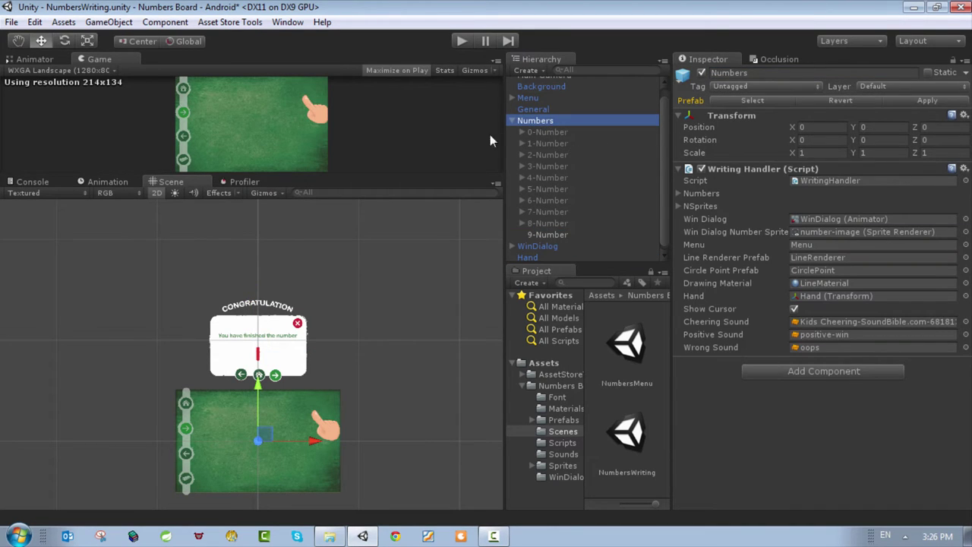
pyautogui.click(548, 132)
pyautogui.click(547, 121)
pyautogui.click(679, 193)
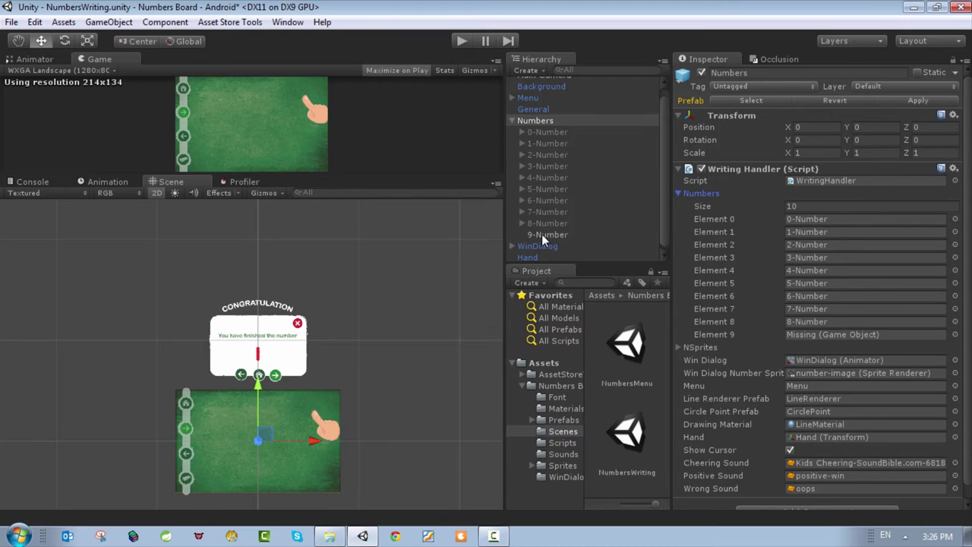
pyautogui.moveTo(541, 234); pyautogui.dragTo(833, 338)
# Examine the components attached to the 8-Number object, from its Tracing Part scripts down to its Polygon Collider 2D.
pyautogui.click(550, 233)
pyautogui.click(540, 224)
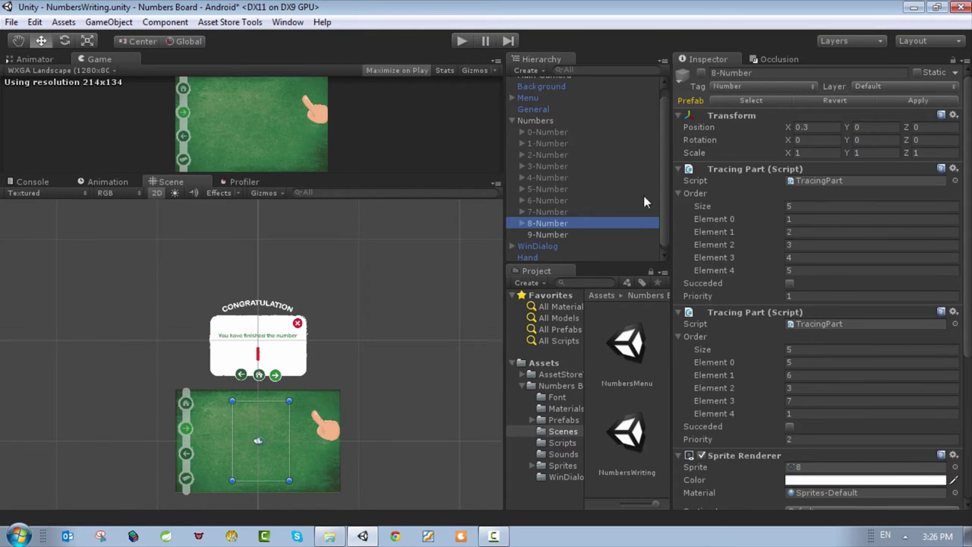
pyautogui.scroll(-6, 845, 269)
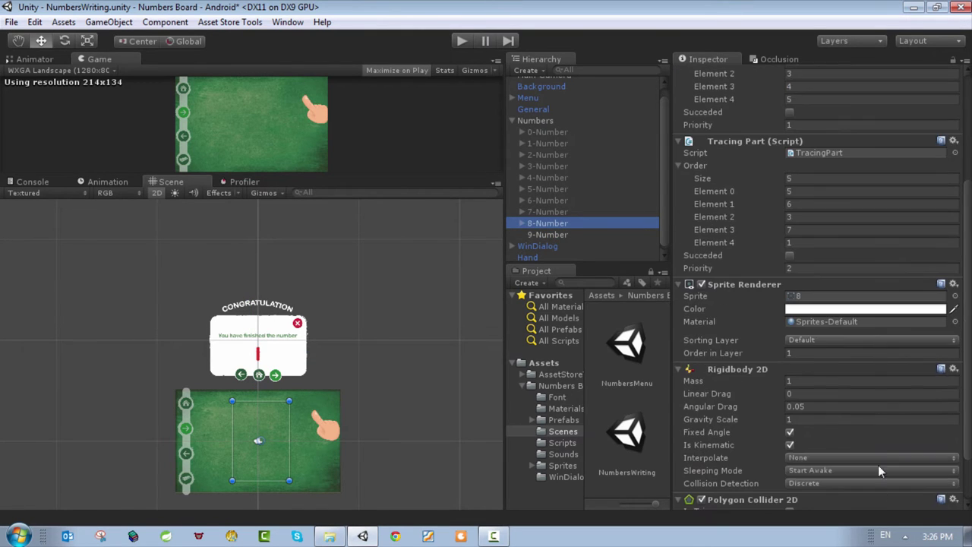
# Move the 9-Number object down onto the green board, to a Y position of about -0.56.
pyautogui.click(555, 234)
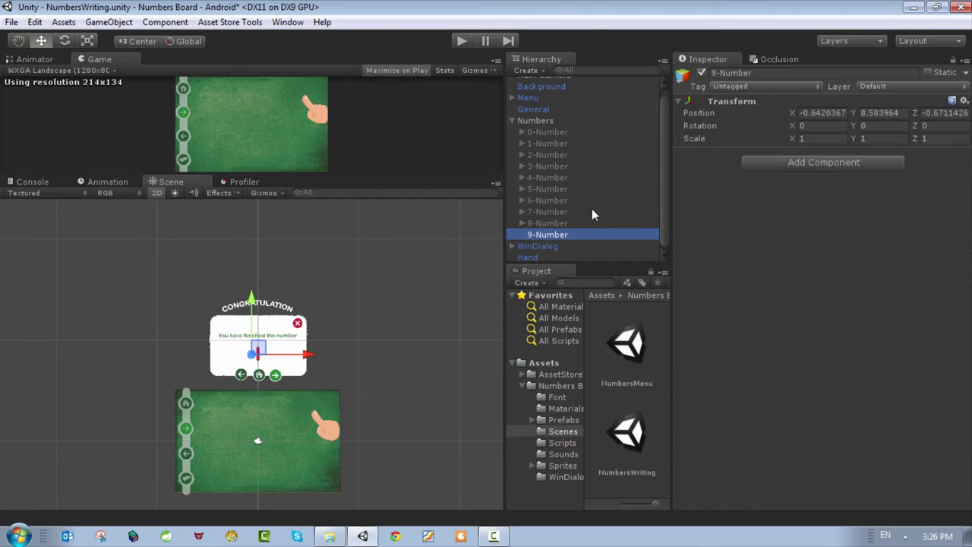
pyautogui.doubleClick(555, 234)
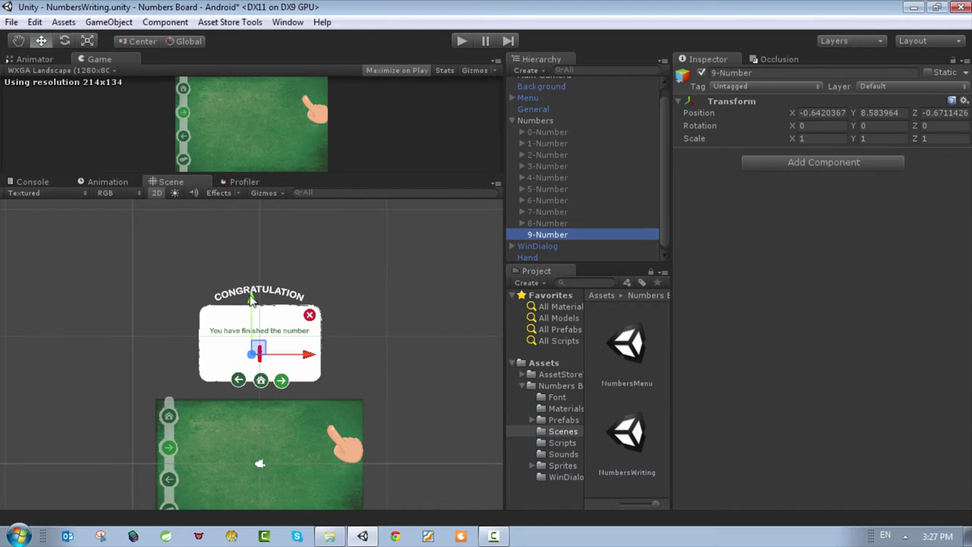
pyautogui.moveTo(252, 300); pyautogui.dragTo(255, 410)
pyautogui.press('f')
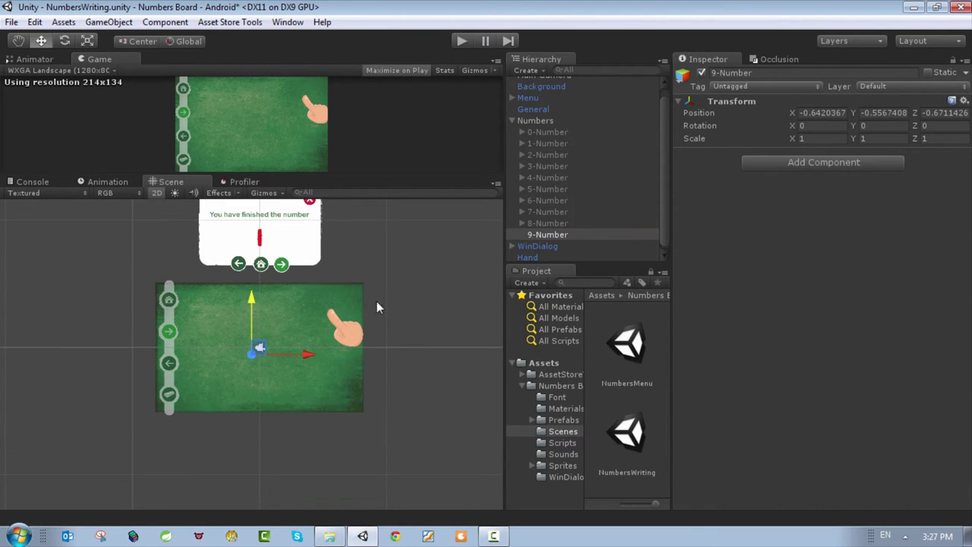
# Add a Sprite Renderer component to the 9-Number object.
pyautogui.click(558, 234)
pyautogui.click(855, 163)
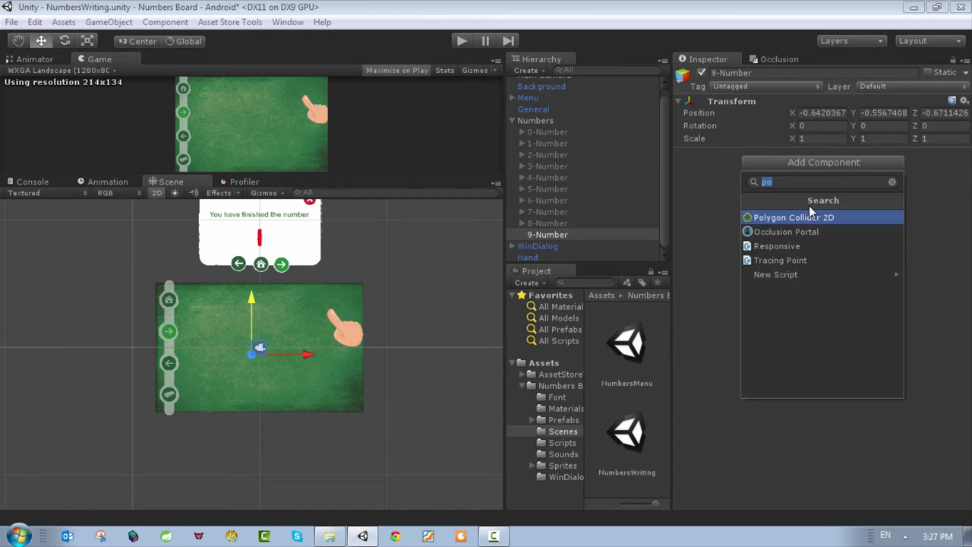
pyautogui.write('2d')
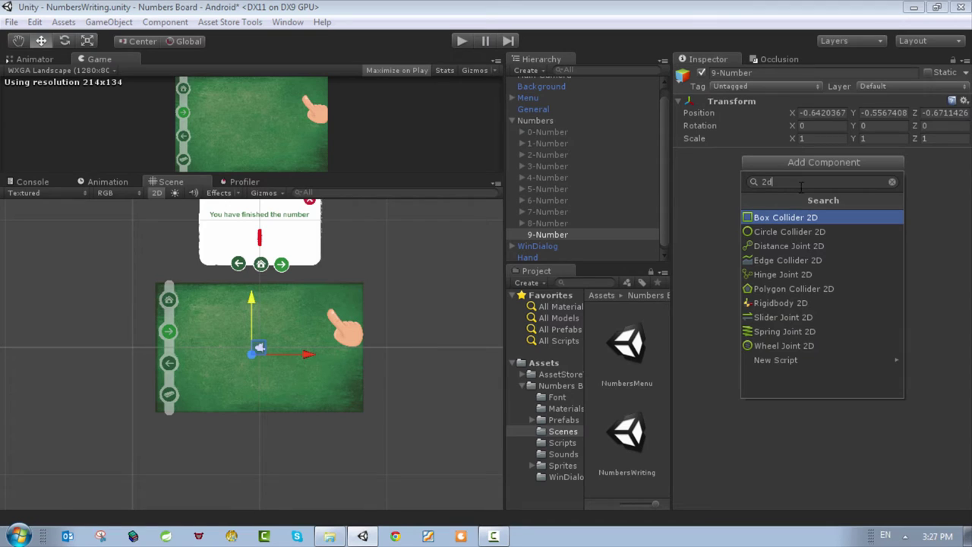
pyautogui.press('BackSpace')
pyautogui.press('BackSpace')
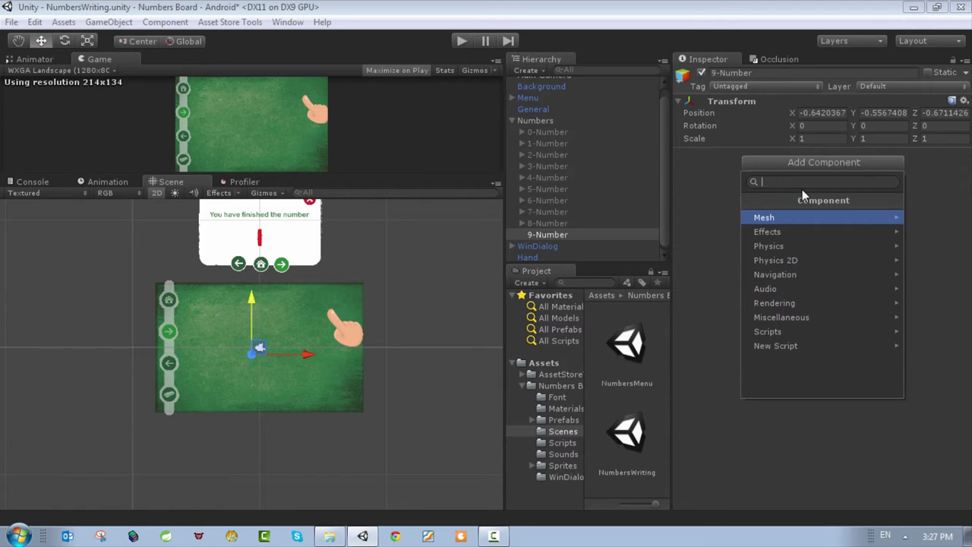
pyautogui.write('spi')
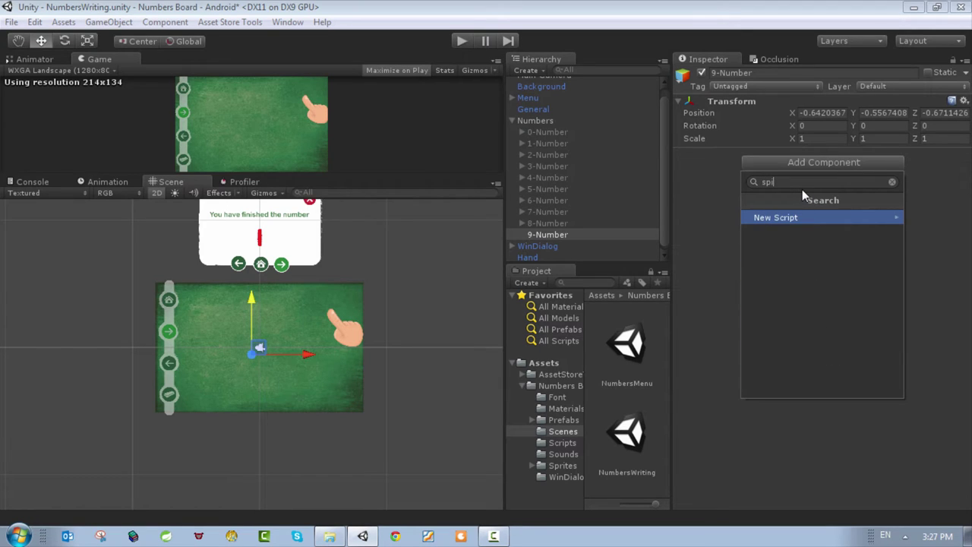
pyautogui.press('BackSpace')
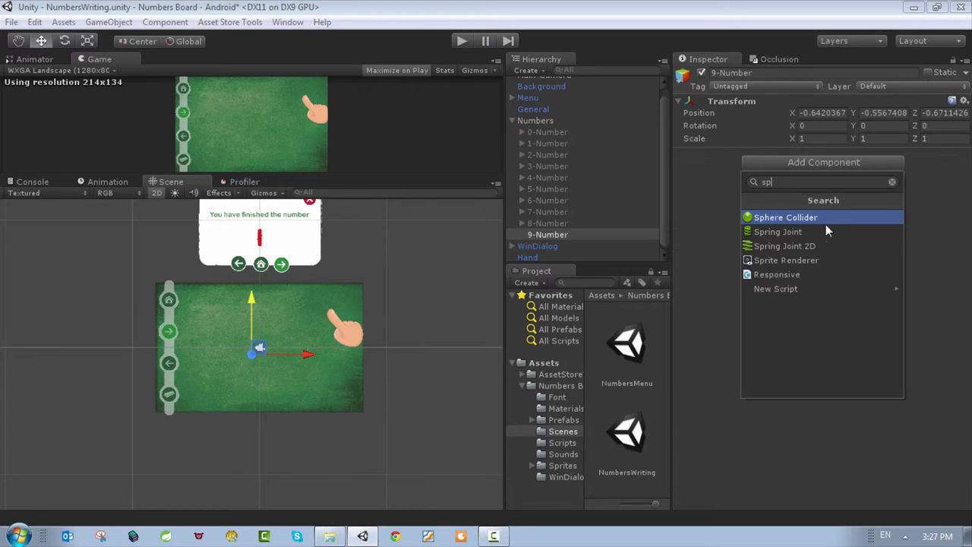
pyautogui.click(806, 261)
# Assign the solid 9-2 sprite to 9-Number and move it to about X 0.42, Y 0.23 on the board.
pyautogui.click(964, 166)
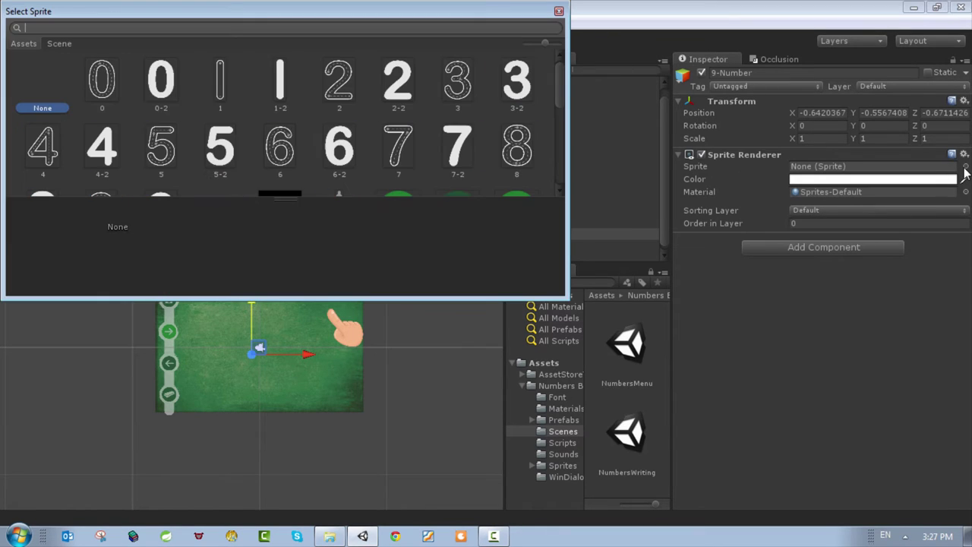
pyautogui.scroll(-3, 243, 152)
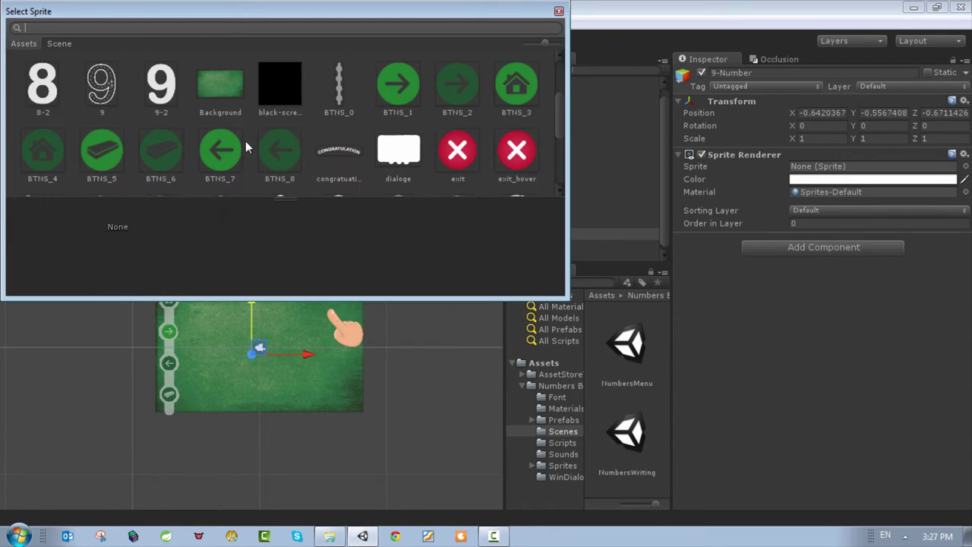
pyautogui.click(156, 91)
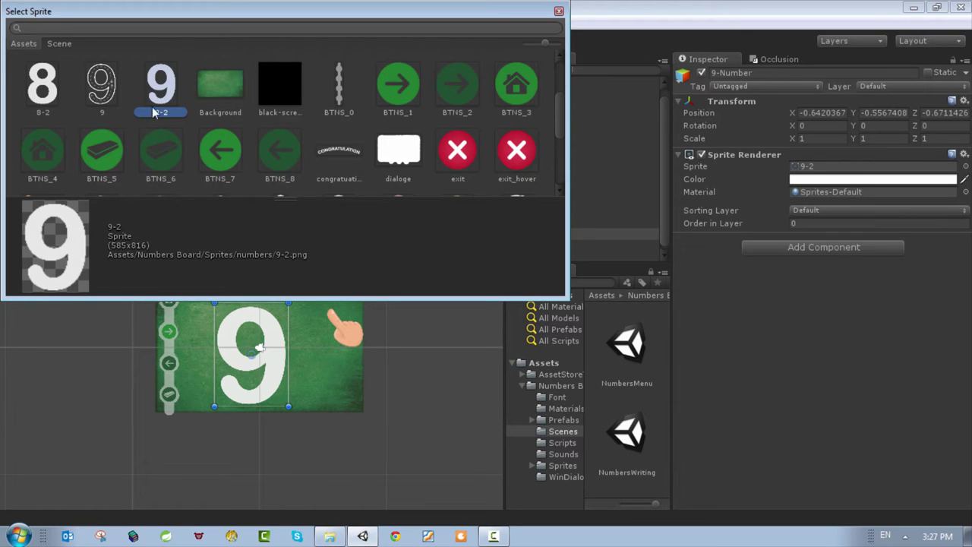
pyautogui.click(109, 97)
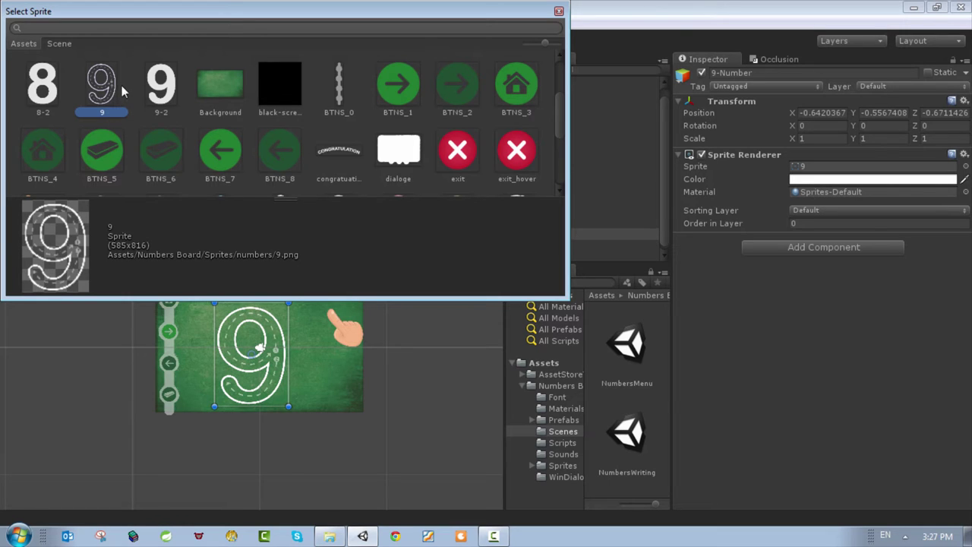
pyautogui.click(160, 91)
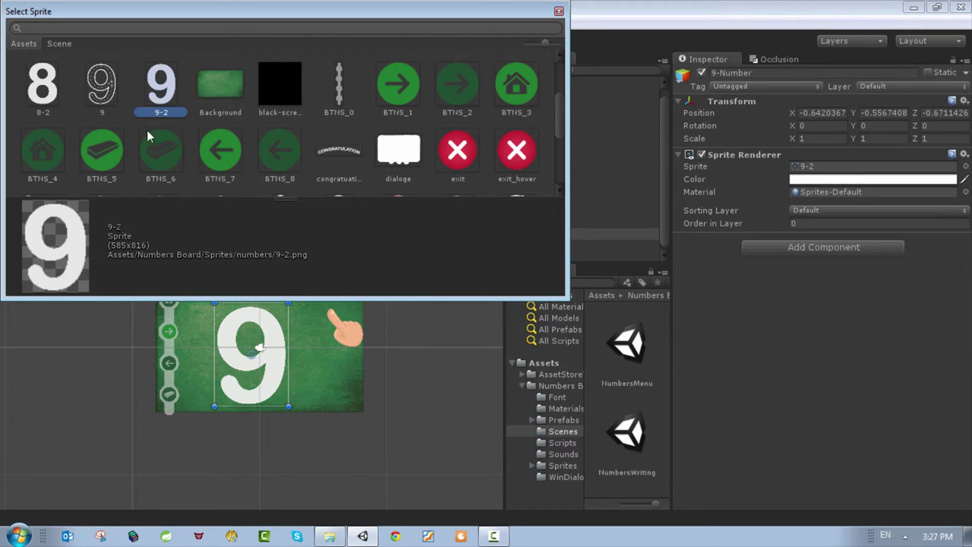
pyautogui.doubleClick(161, 89)
pyautogui.moveTo(272, 351); pyautogui.dragTo(286, 342)
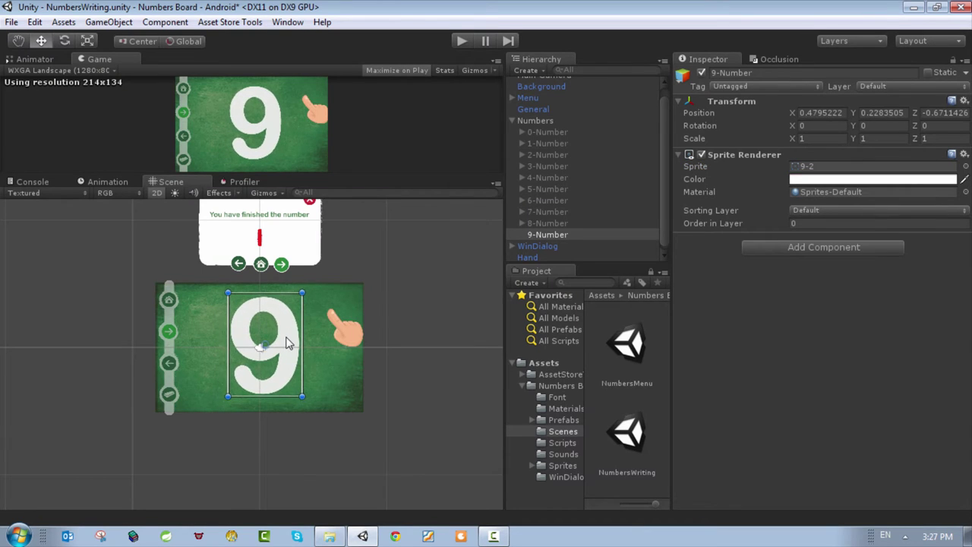
pyautogui.press('f')
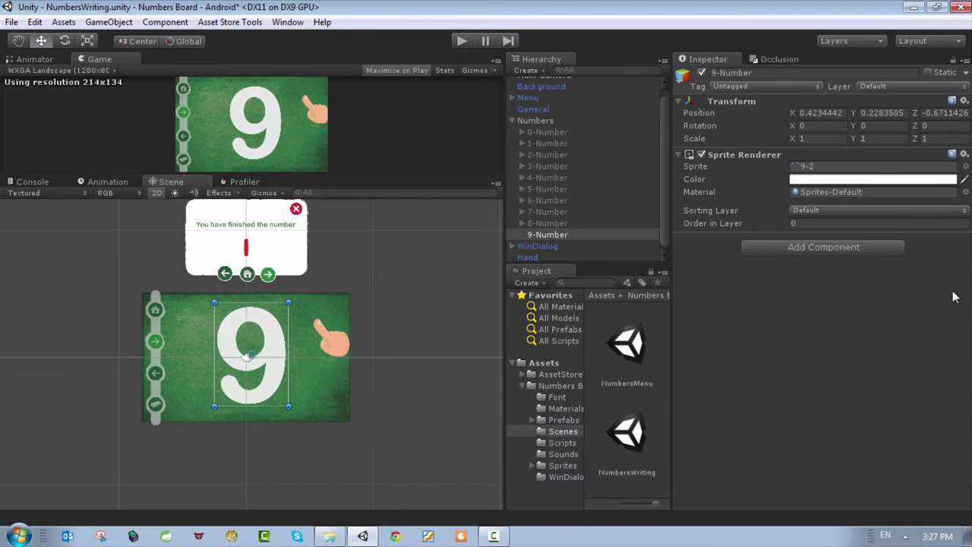
# Add Rigidbody 2D and Polygon Collider 2D components to the 9-Number object.
pyautogui.click(782, 248)
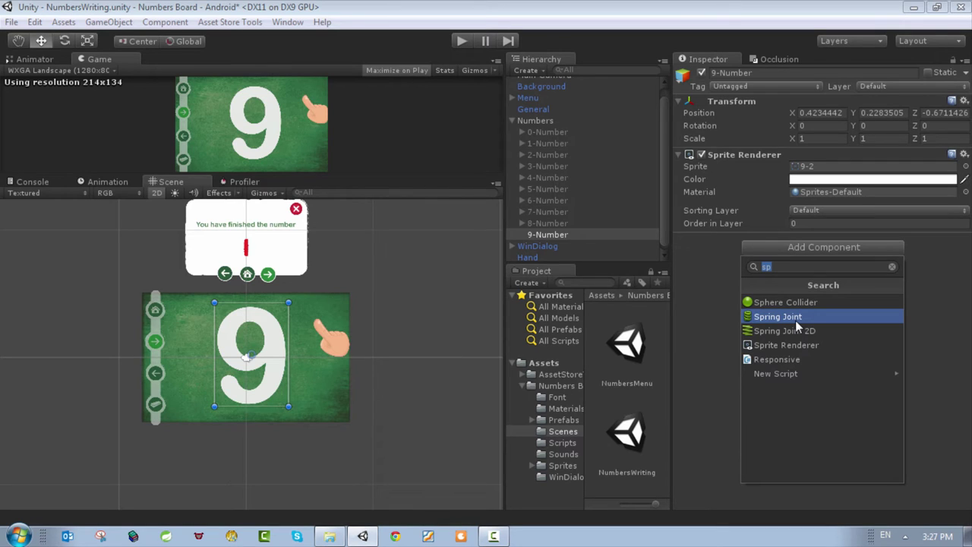
pyautogui.press('BackSpace')
pyautogui.write('ri')
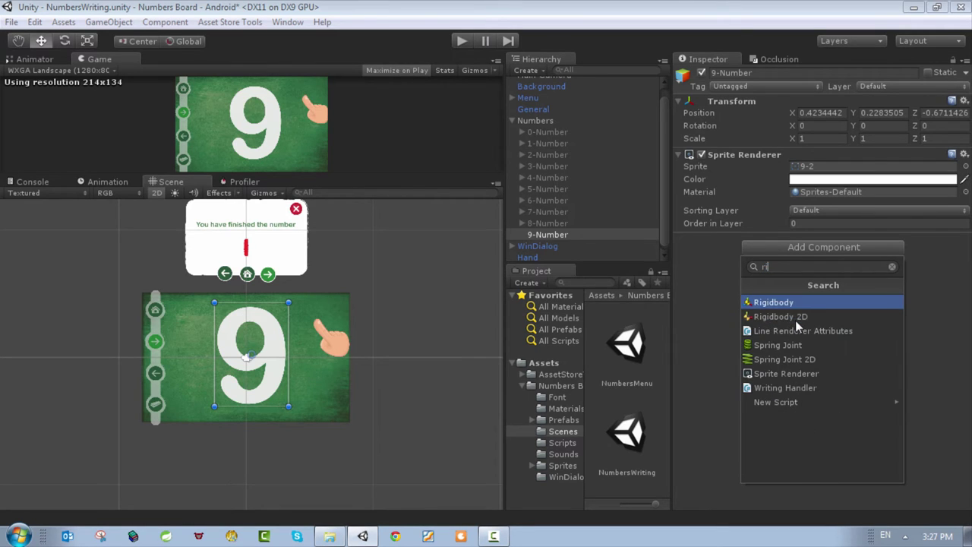
pyautogui.click(807, 316)
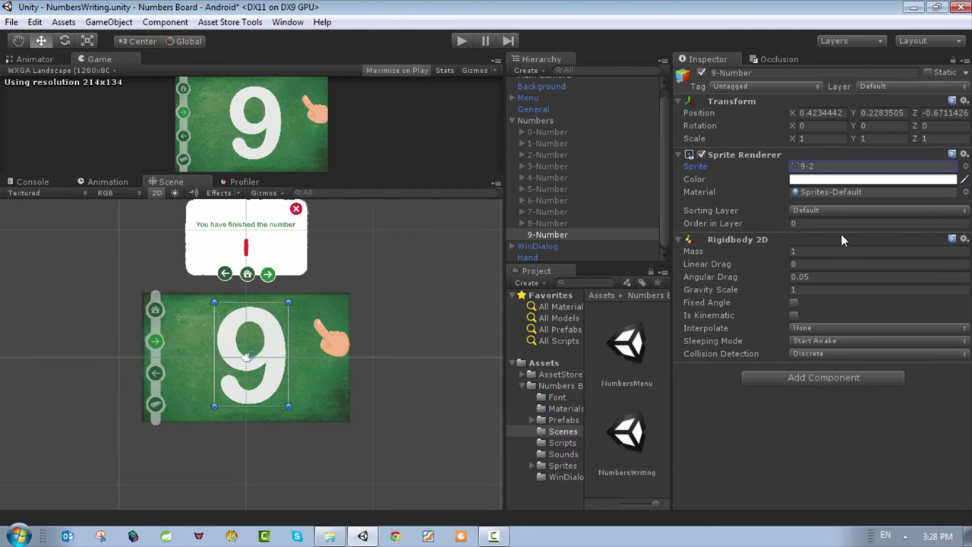
pyautogui.click(814, 381)
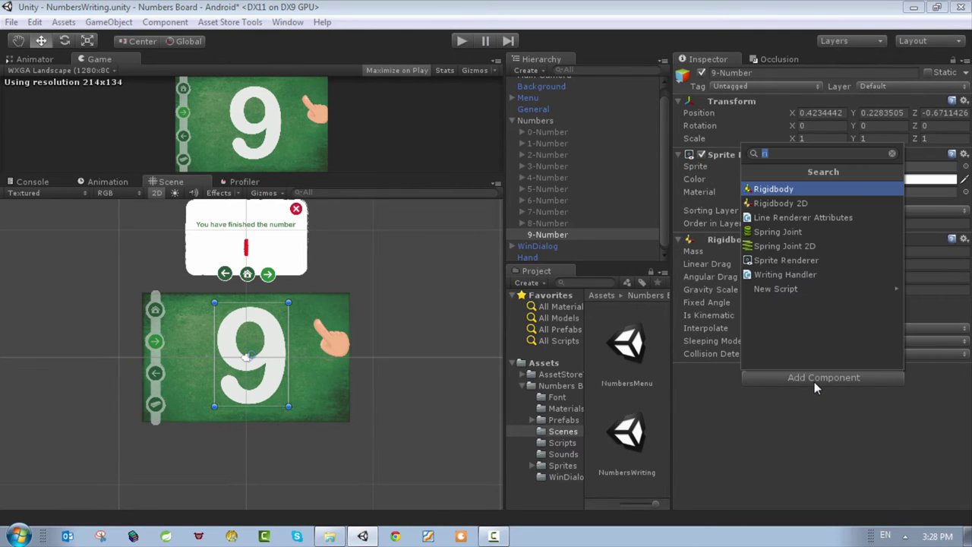
pyautogui.write('po')
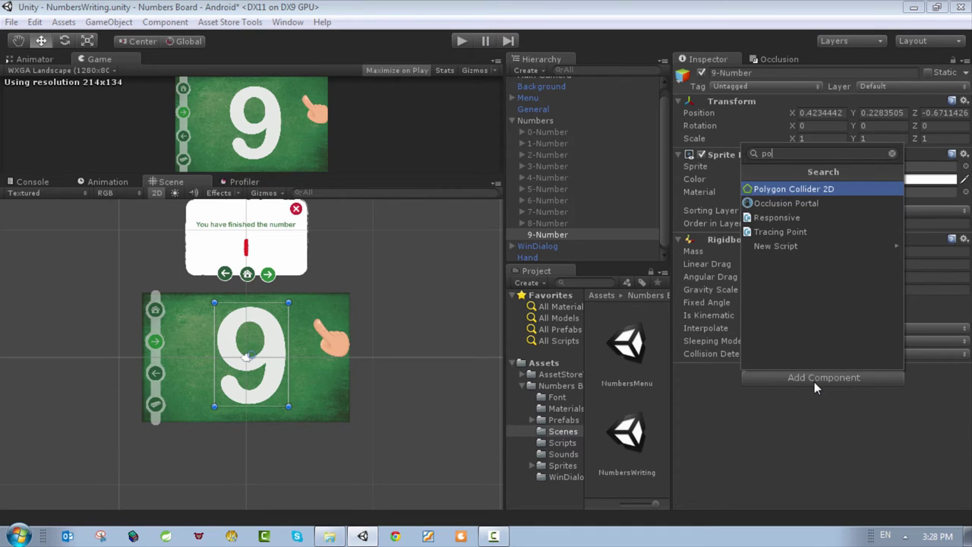
pyautogui.press('Return')
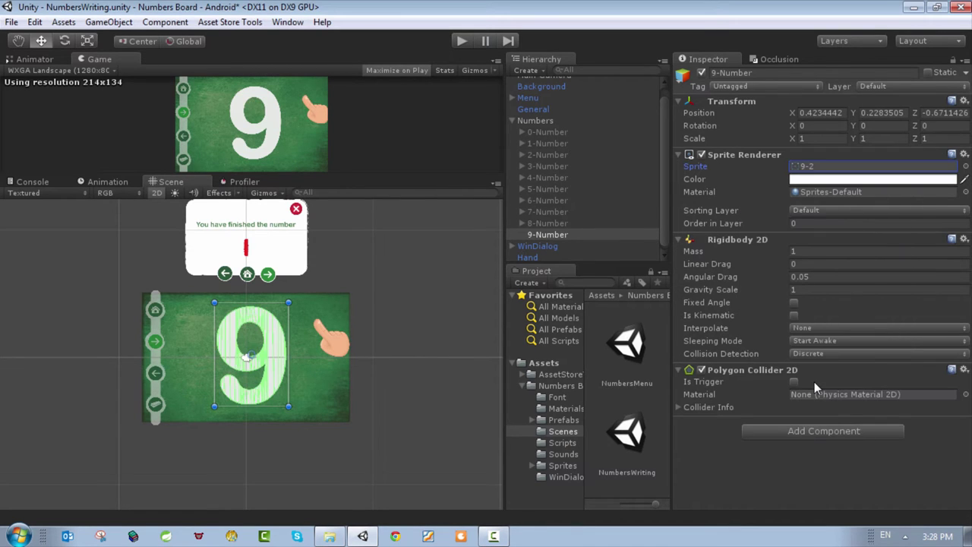
# Inspect the generated collider around the digit and replace 9-Number's sprite with the dashed outline sprite 9.
pyautogui.scroll(2, 176, 404)
pyautogui.scroll(3, 262, 364)
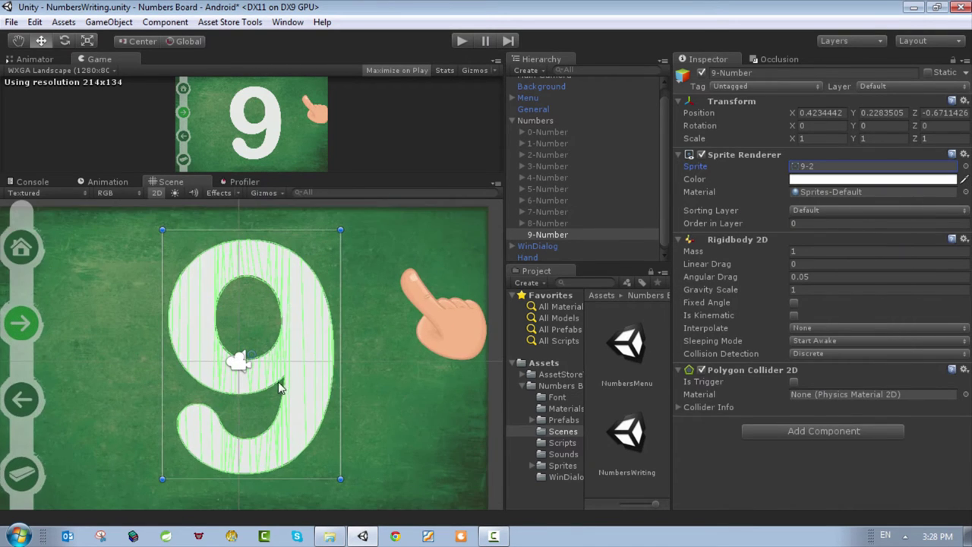
pyautogui.scroll(2, 267, 372)
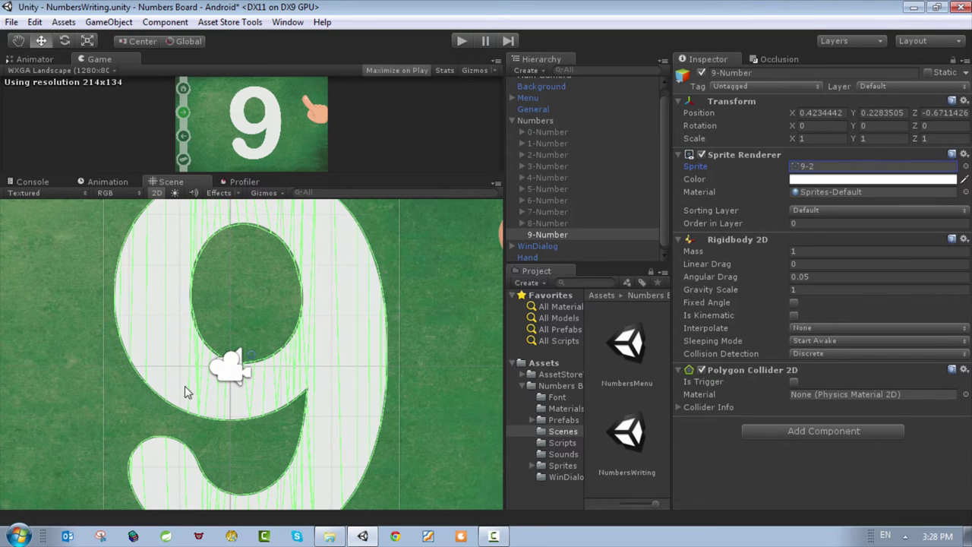
pyautogui.scroll(-3, 346, 271)
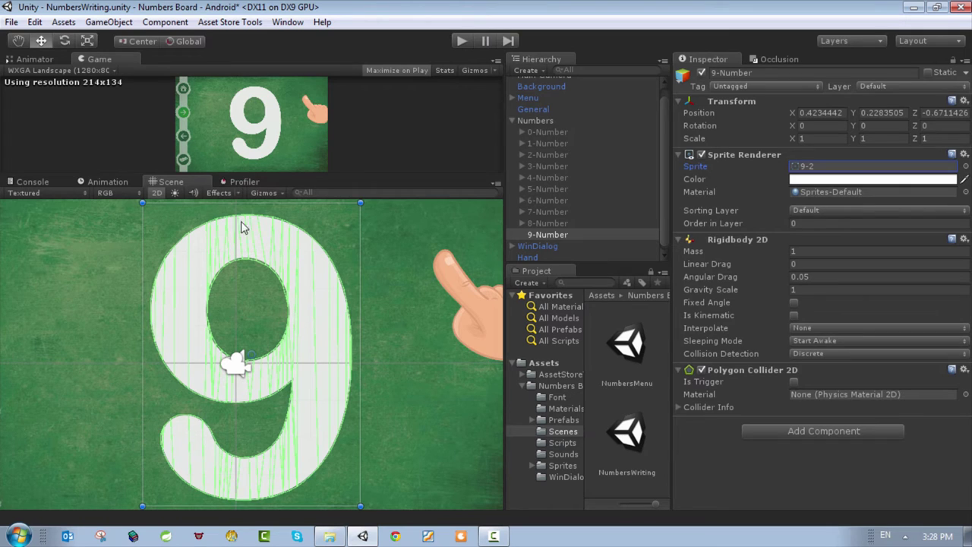
pyautogui.scroll(-2, 338, 316)
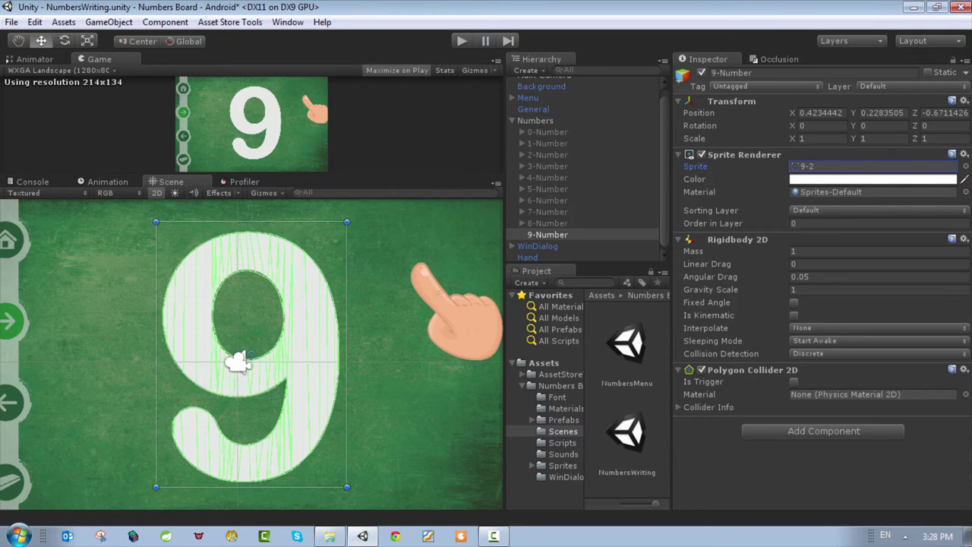
pyautogui.click(965, 167)
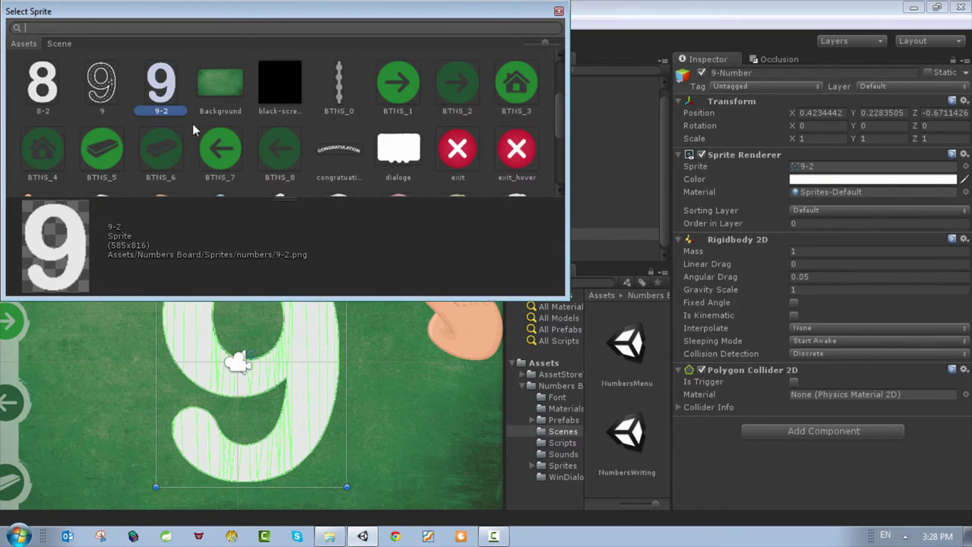
pyautogui.click(99, 85)
pyautogui.doubleClick(99, 85)
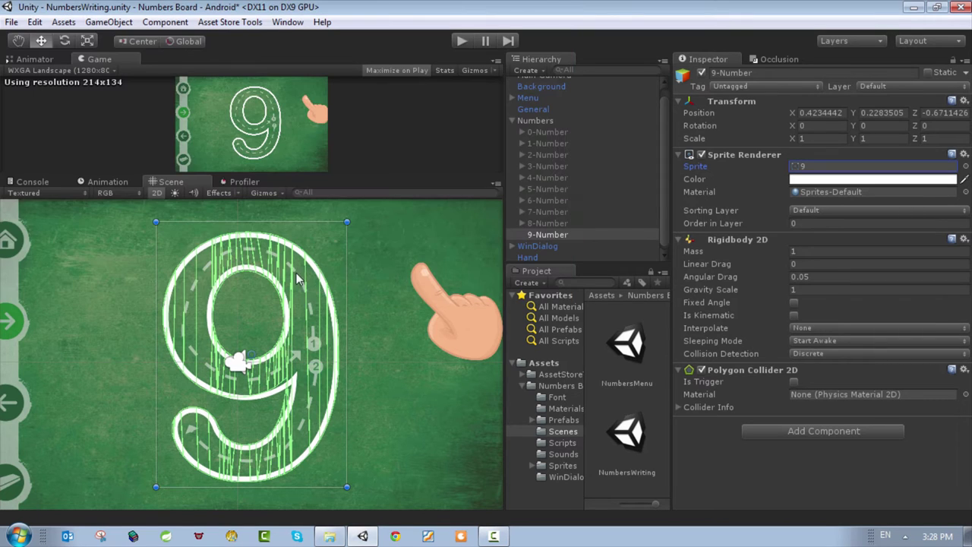
pyautogui.scroll(4, 308, 372)
pyautogui.scroll(-2, 361, 326)
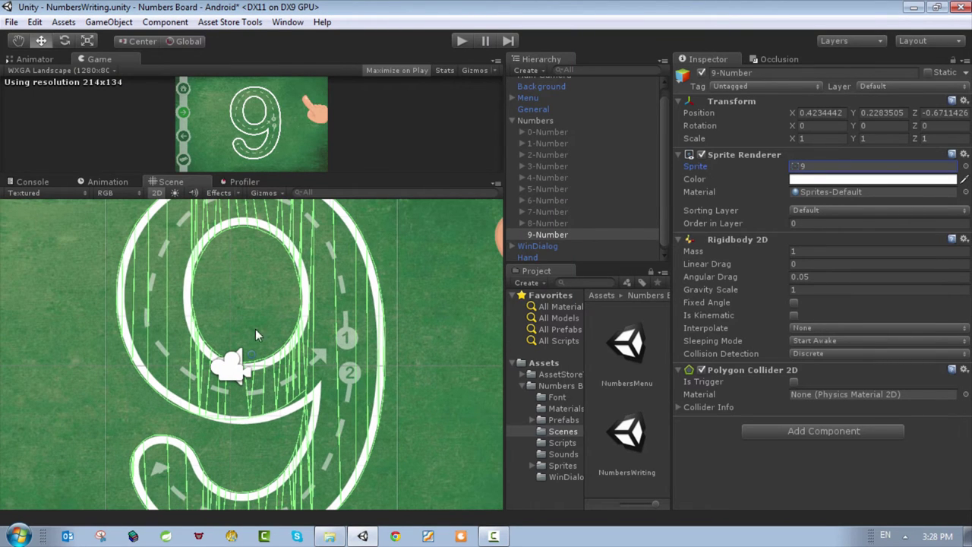
pyautogui.scroll(-5, 255, 331)
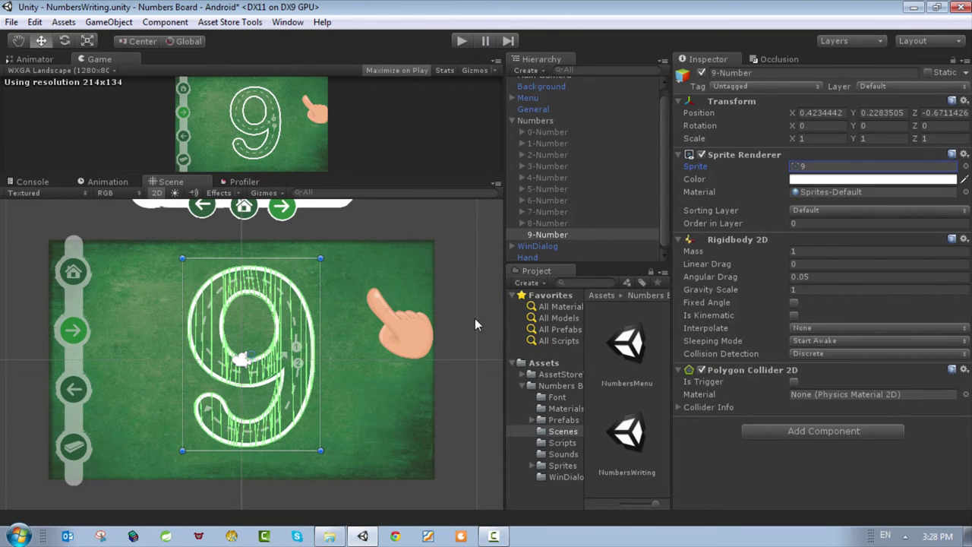
# Create a new empty game object in the scene.
pyautogui.rightClick(568, 233)
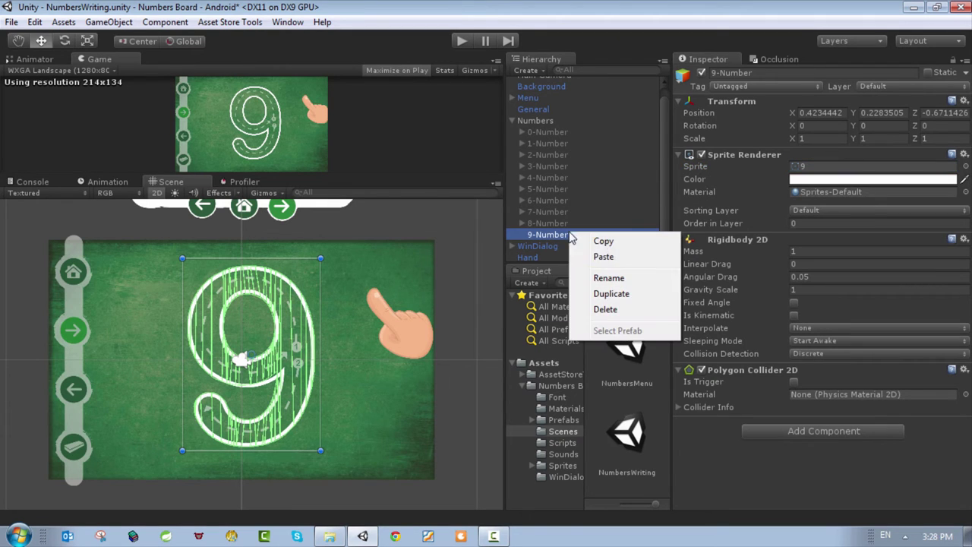
pyautogui.click(152, 21)
pyautogui.click(120, 38)
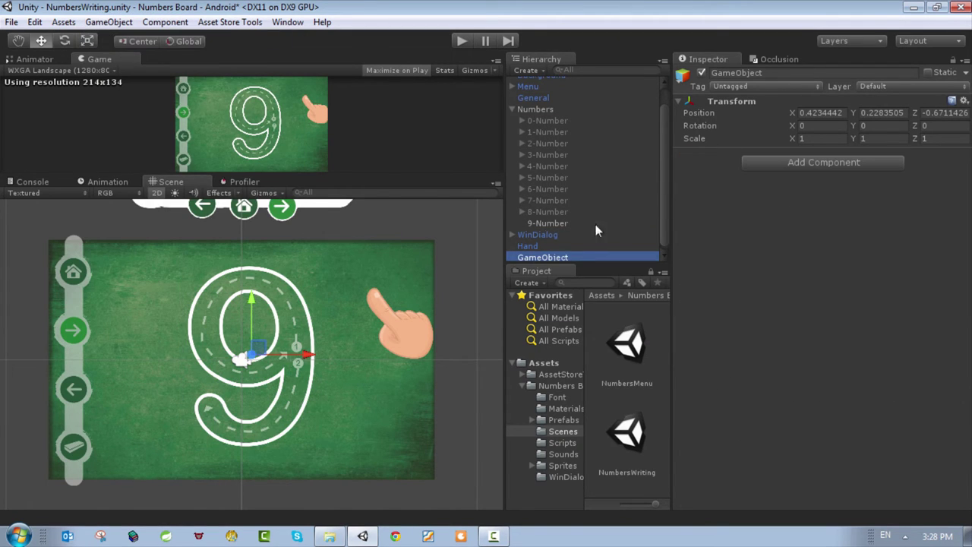
# Rename the new empty game object as TracingPoints and make it a child of 9-Number.
pyautogui.click(795, 74)
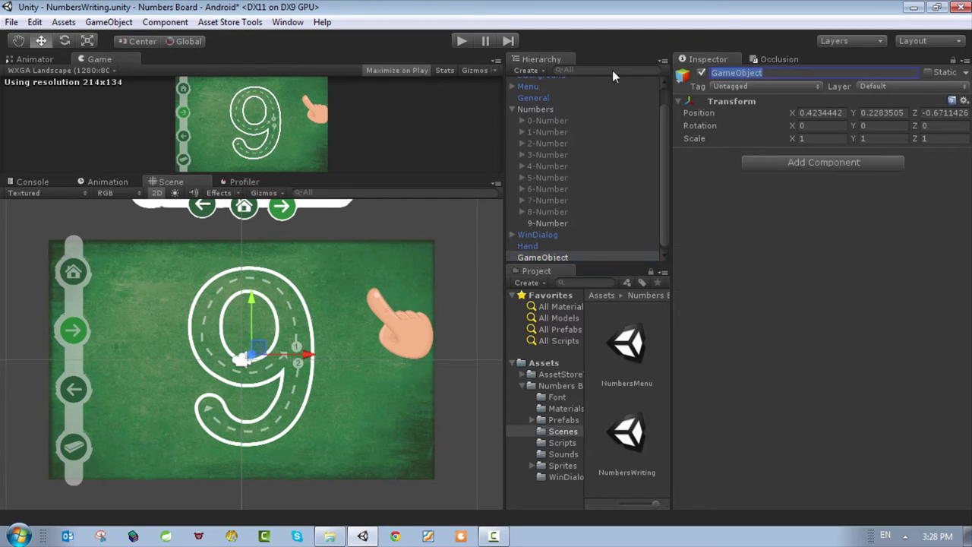
pyautogui.write('Traic')
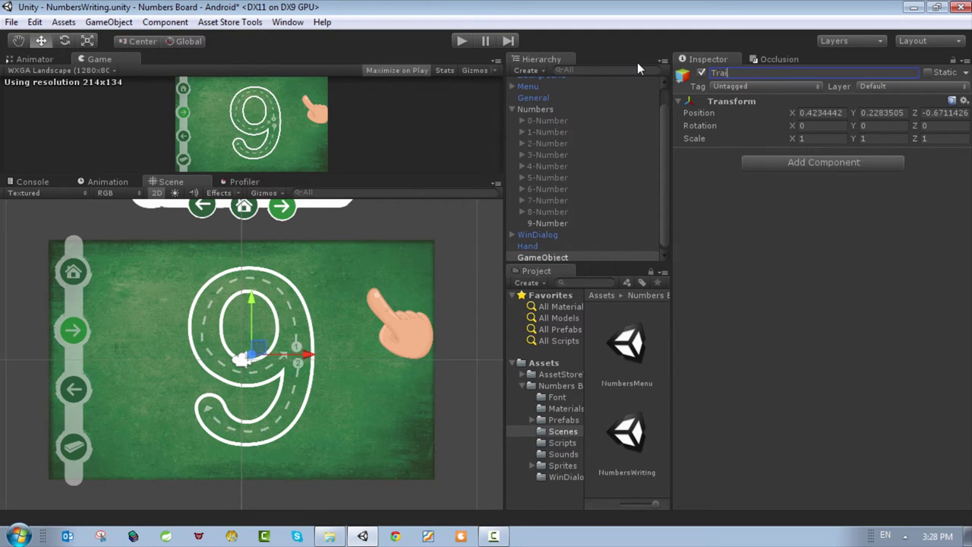
pyautogui.press('BackSpace')
pyautogui.press('BackSpace')
pyautogui.write('cingPoints')
pyautogui.press('Return')
pyautogui.moveTo(555, 258); pyautogui.dragTo(565, 223)
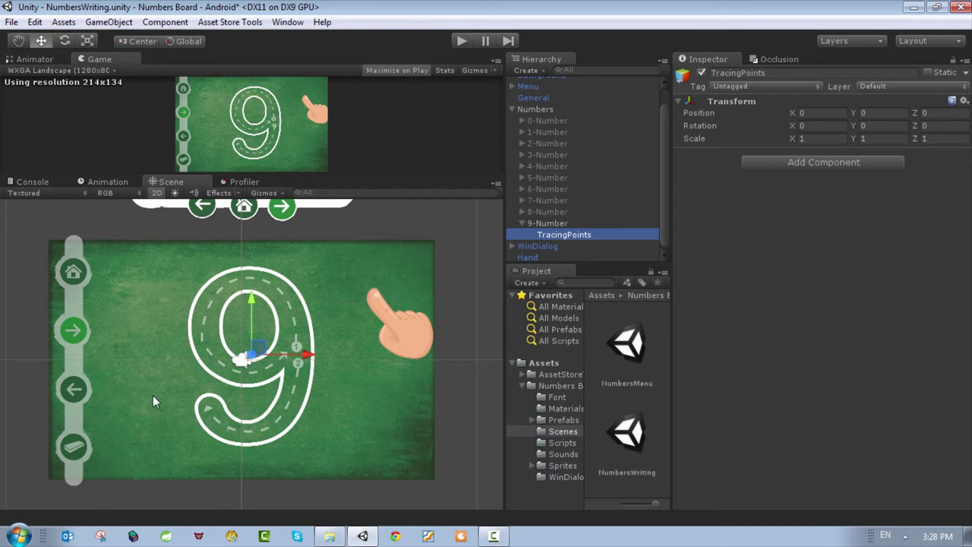
# Add two Tracing Part script components to the 9-Number object, one for each stroke of the digit.
pyautogui.scroll(8, 296, 371)
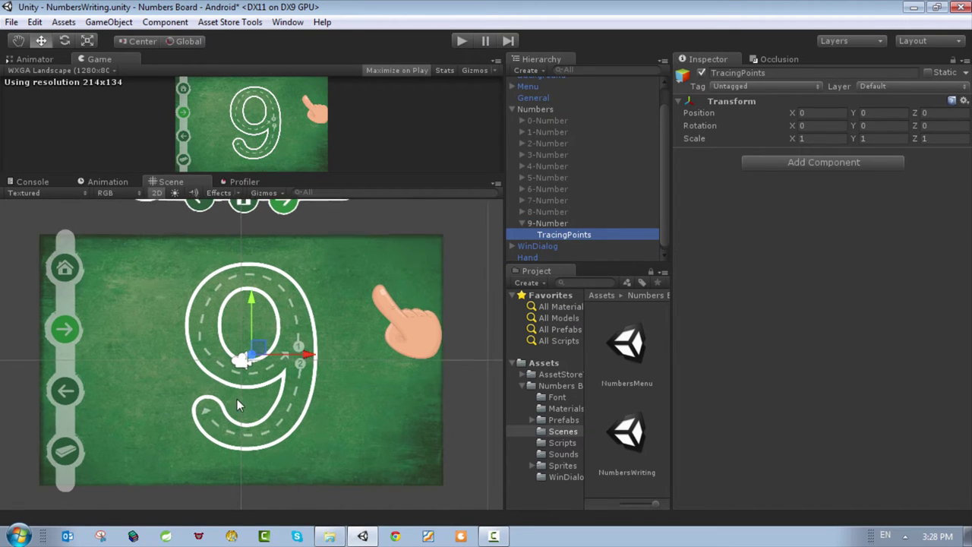
pyautogui.scroll(-4, 295, 371)
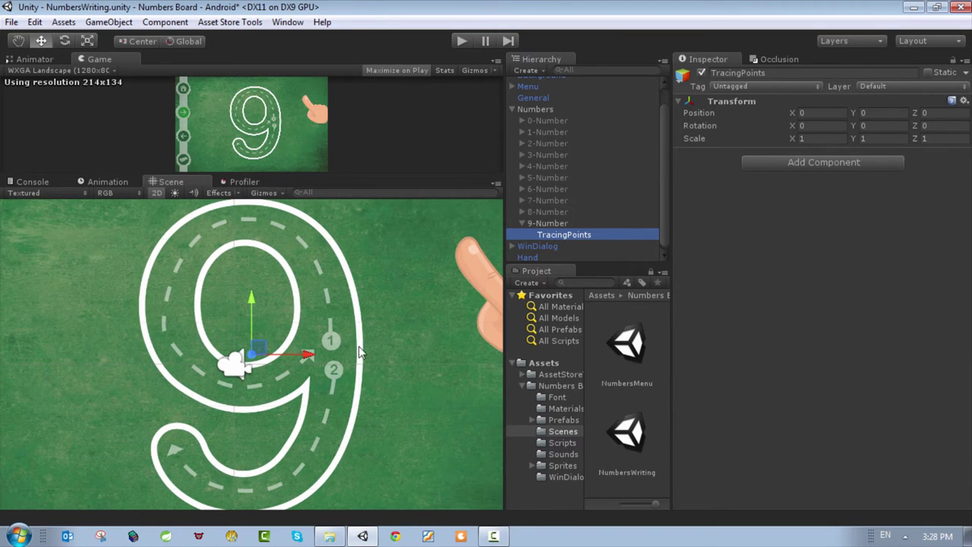
pyautogui.scroll(-2, 244, 307)
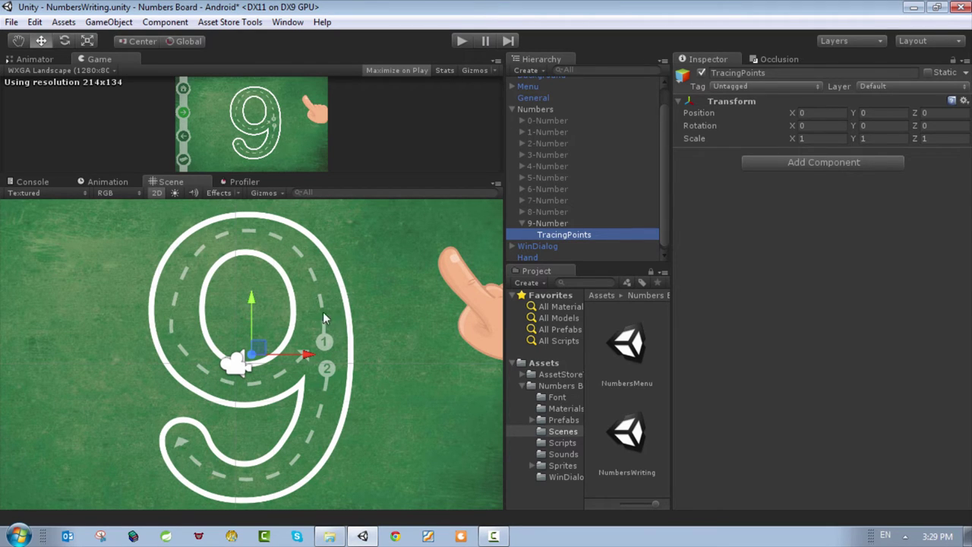
pyautogui.click(541, 224)
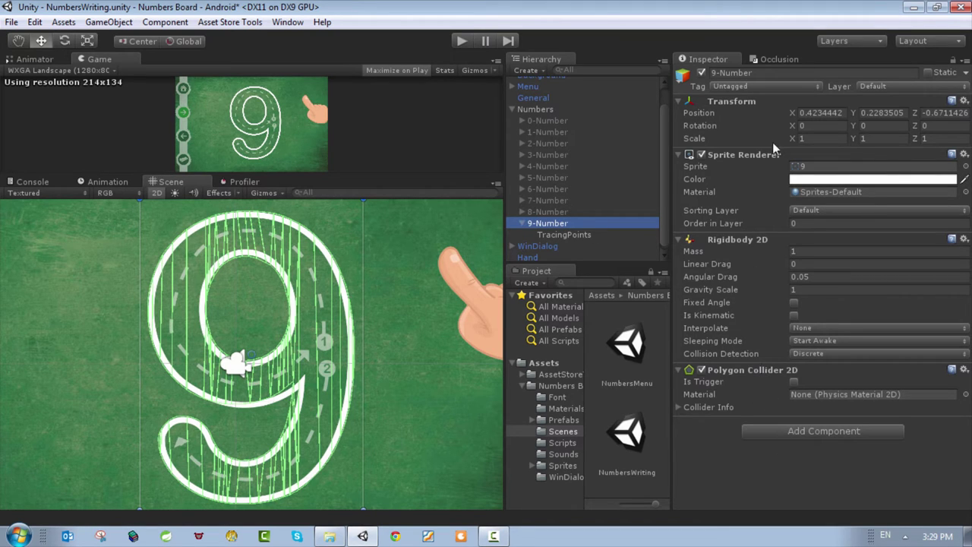
pyautogui.click(816, 431)
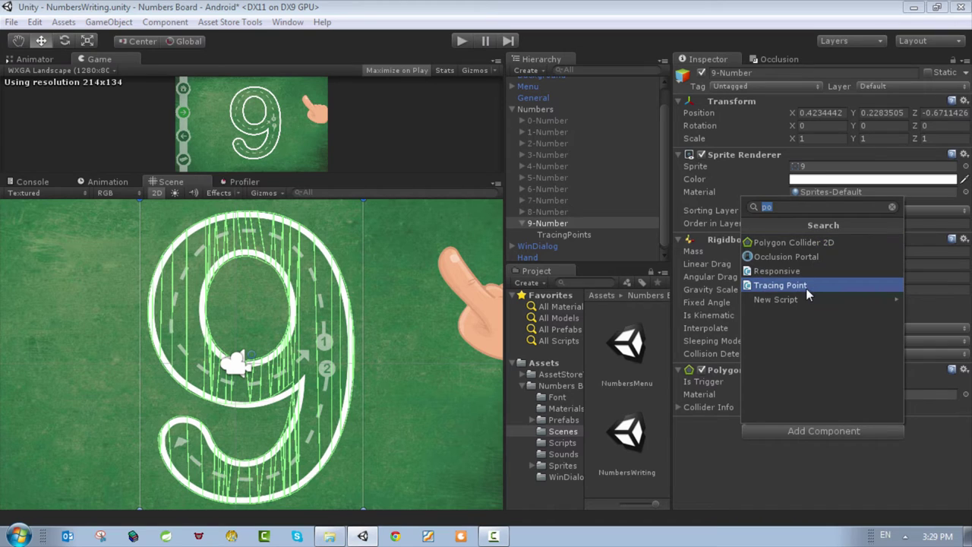
pyautogui.write('tra')
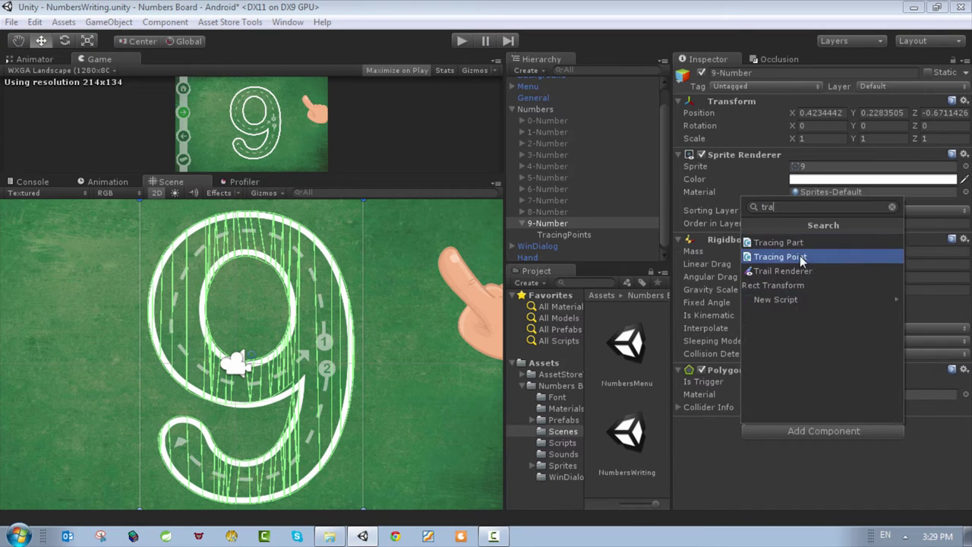
pyautogui.click(789, 243)
pyautogui.scroll(-1, 802, 408)
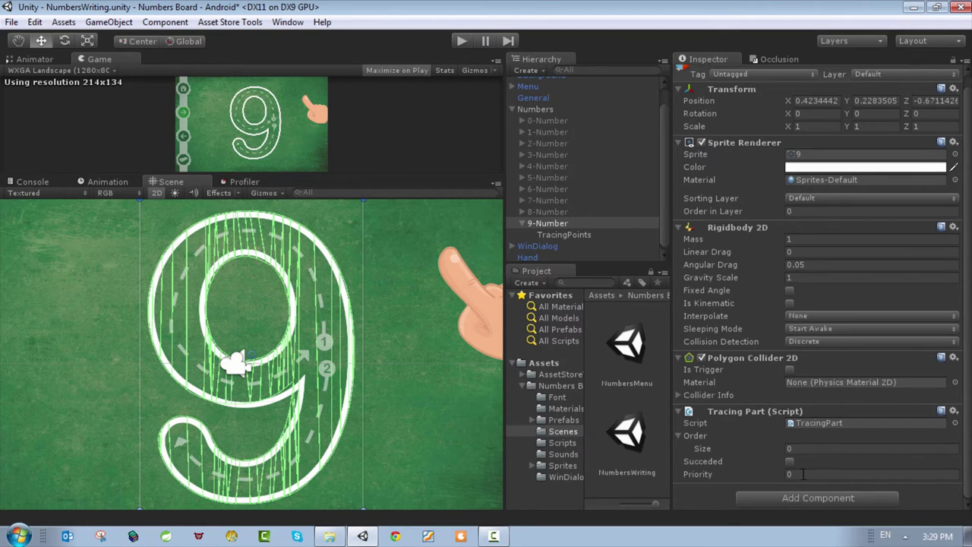
pyautogui.click(806, 499)
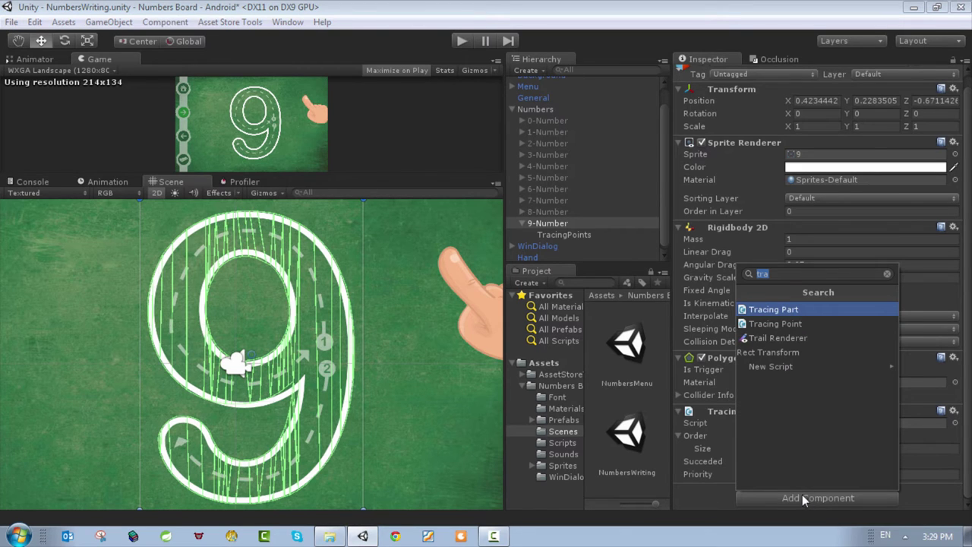
pyautogui.click(771, 313)
pyautogui.scroll(-2, 770, 379)
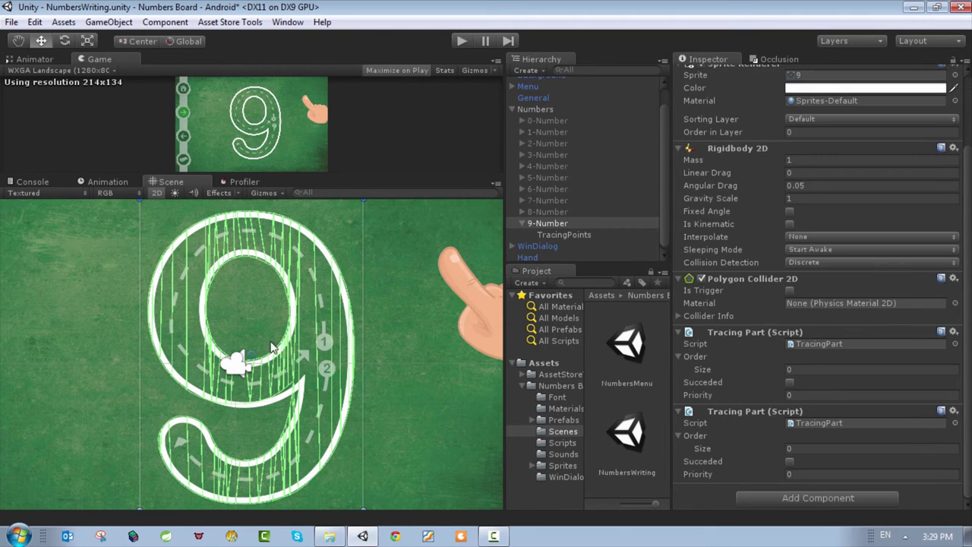
# Set the Priority of the first Tracing Part to 1 and of the second to 2.
pyautogui.click(794, 394)
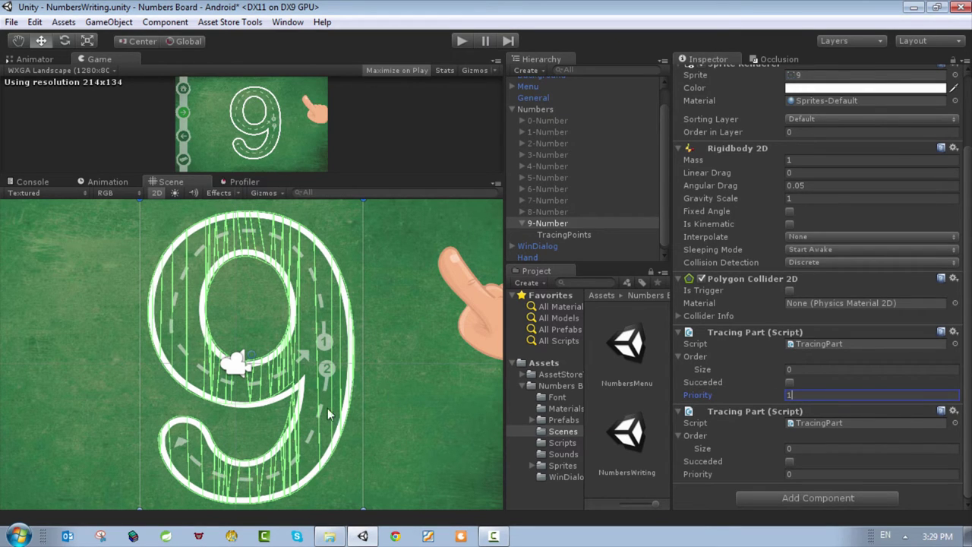
pyautogui.click(807, 475)
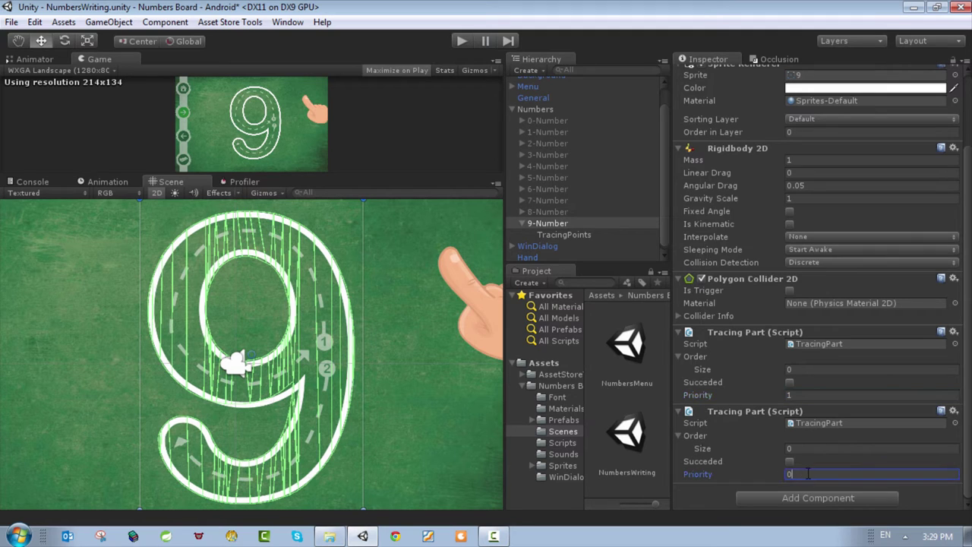
pyautogui.write('2')
pyautogui.click(814, 393)
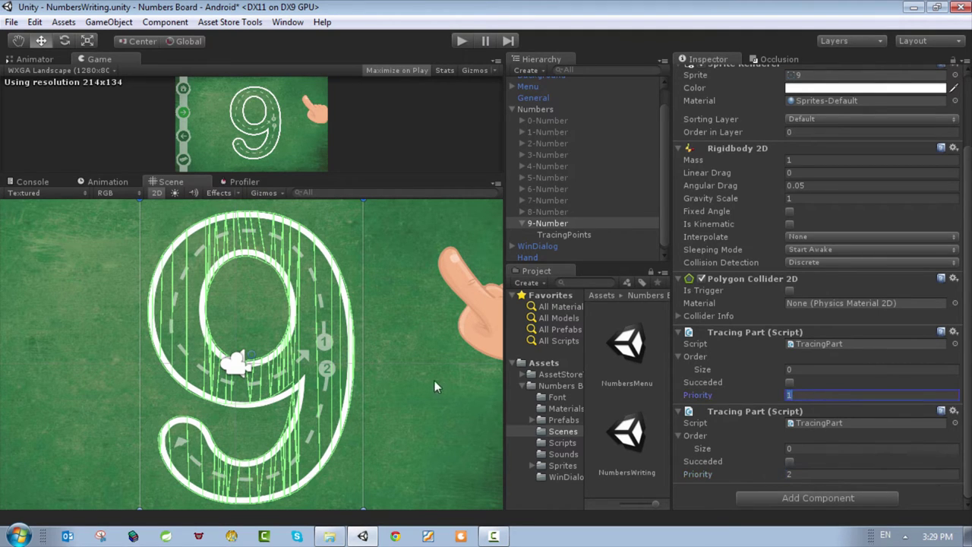
# Assign the Number tag to the 9-Number object and save the scene.
pyautogui.scroll(3, 777, 100)
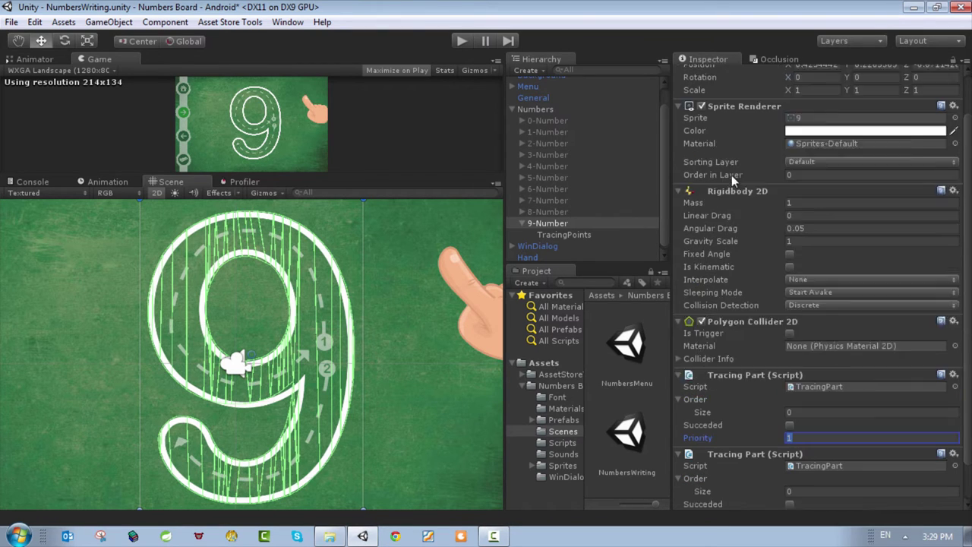
pyautogui.click(552, 224)
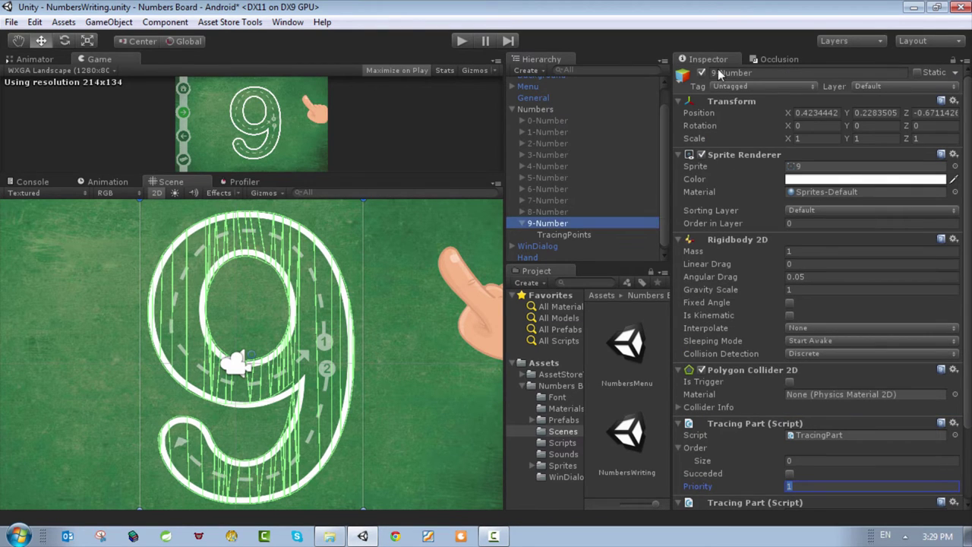
pyautogui.click(731, 87)
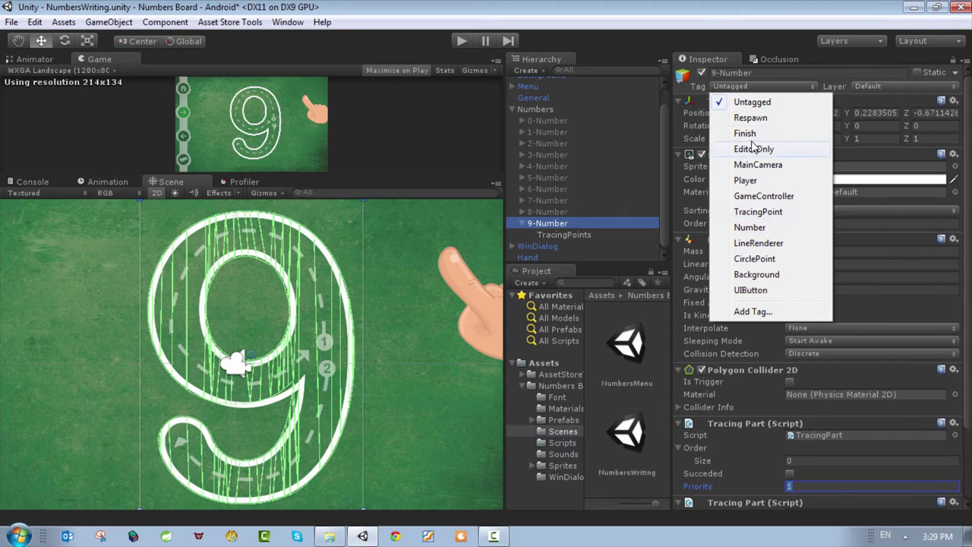
pyautogui.click(763, 225)
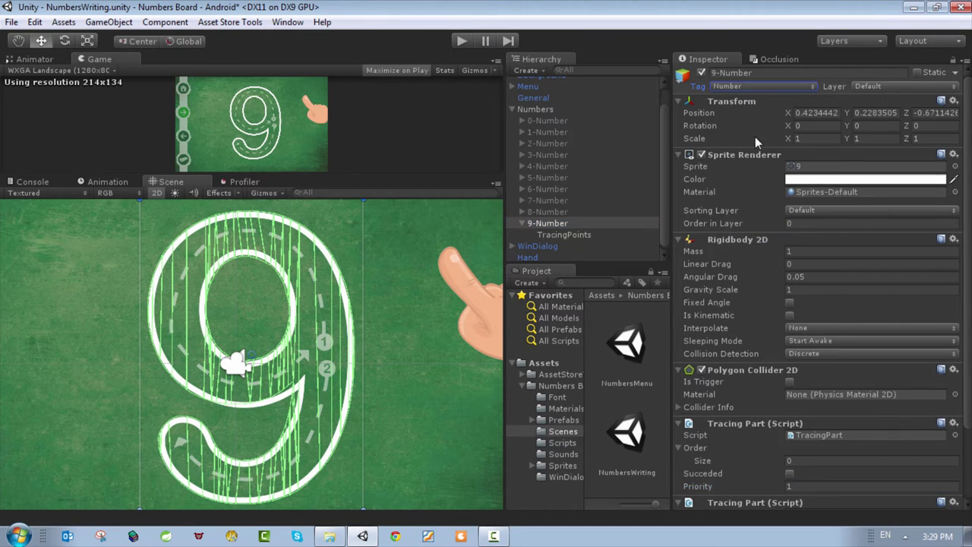
pyautogui.scroll(-2, 787, 331)
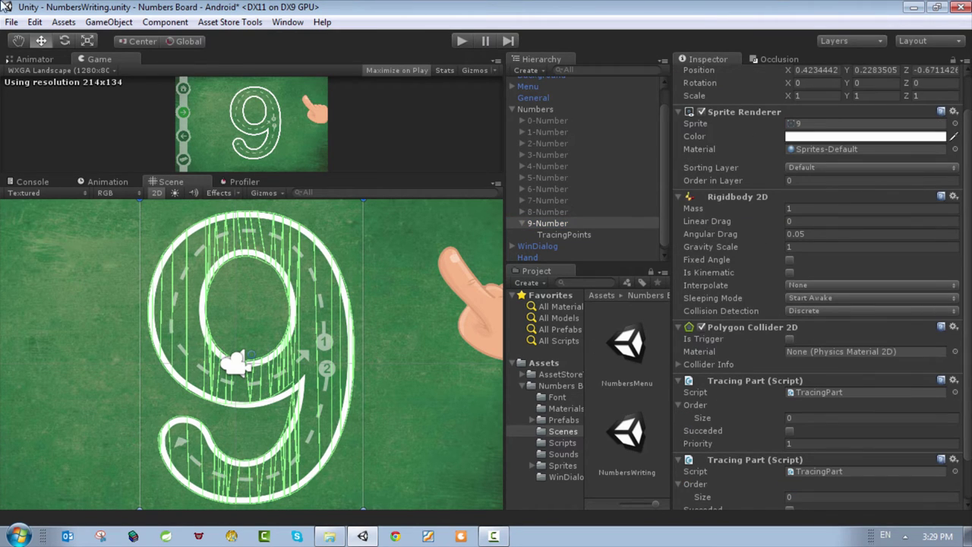
pyautogui.click(12, 22)
pyautogui.click(45, 75)
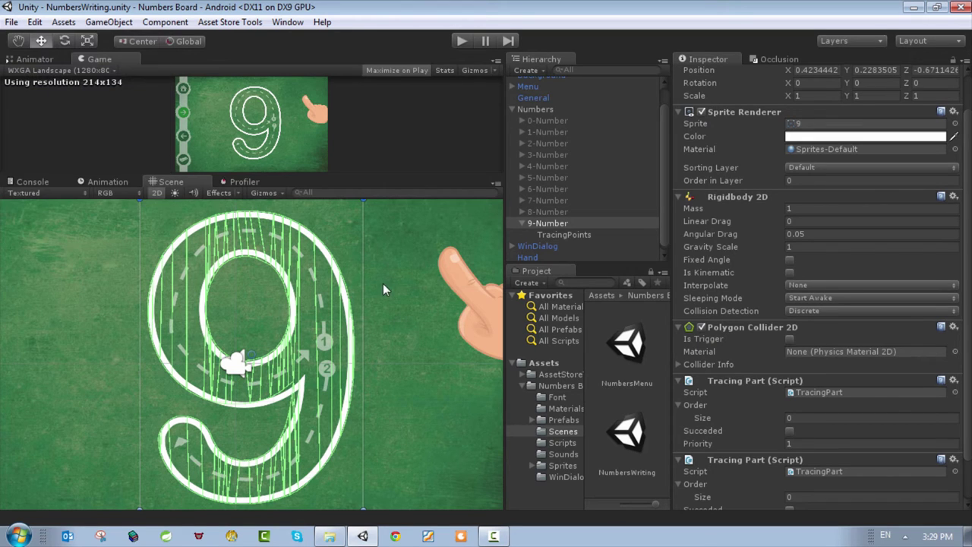
# Create another empty game object in the scene and name it TracingPoint.
pyautogui.click(560, 234)
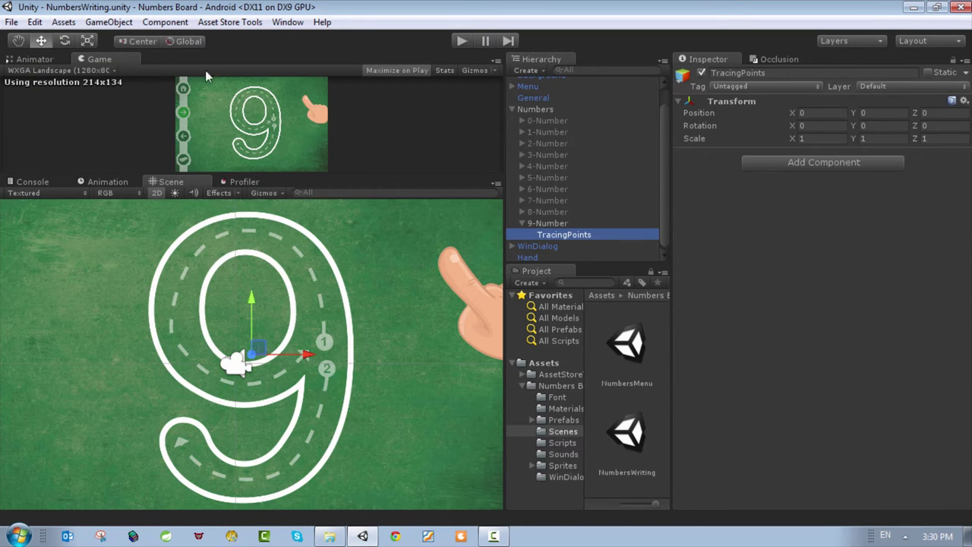
pyautogui.click(109, 22)
pyautogui.click(141, 36)
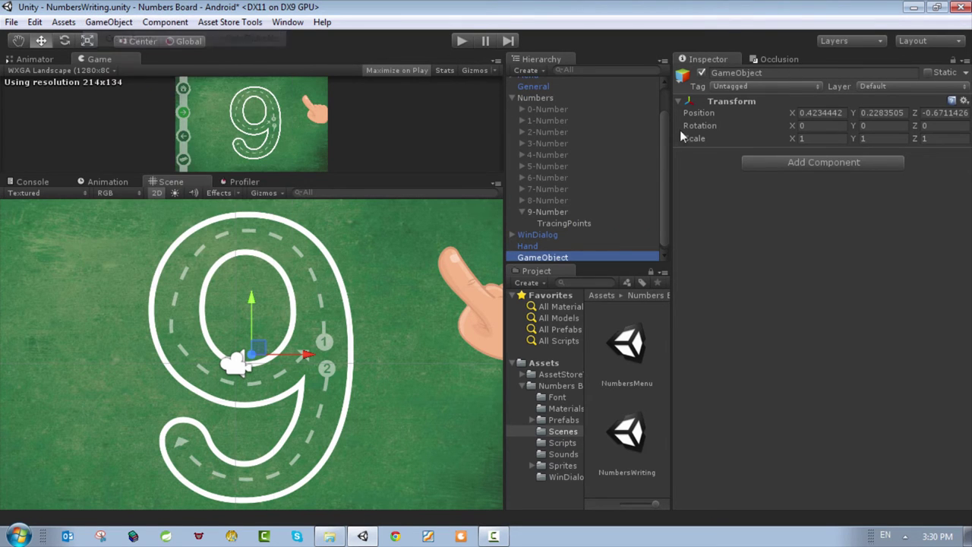
pyautogui.click(782, 75)
pyautogui.hotkey('ctrl', 'a')
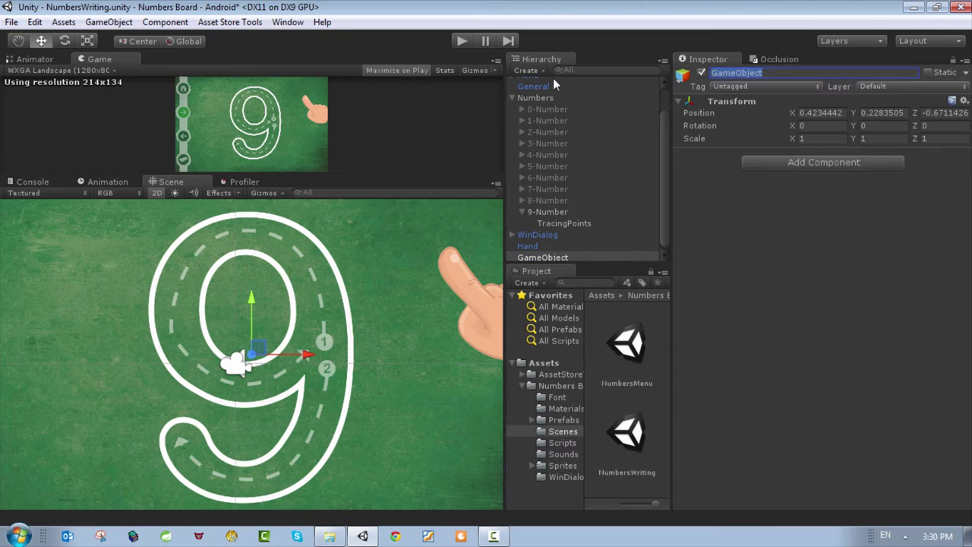
pyautogui.write('TracingPoint')
pyautogui.press('Return')
# Add the Tracing Point script to the TracingPoint object and set its Index to 1.
pyautogui.click(815, 163)
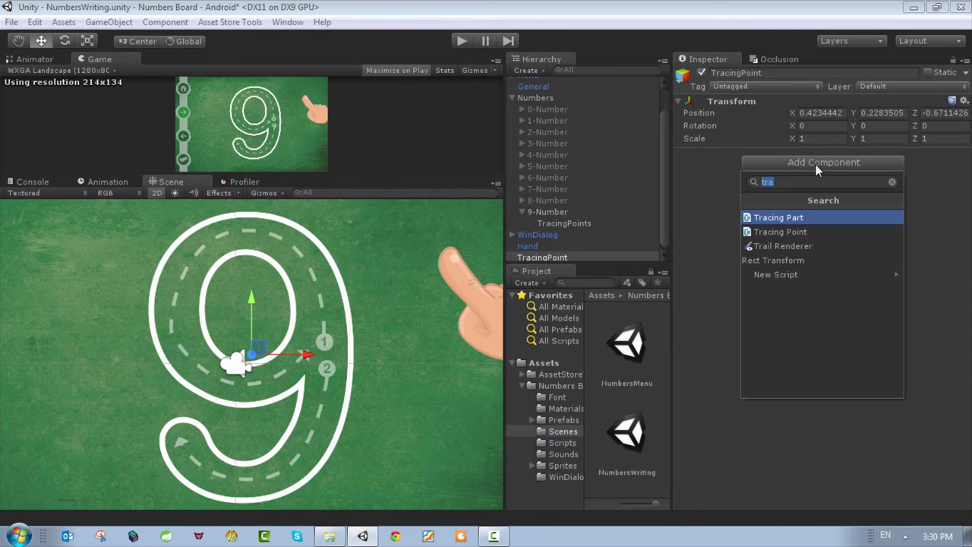
pyautogui.click(798, 231)
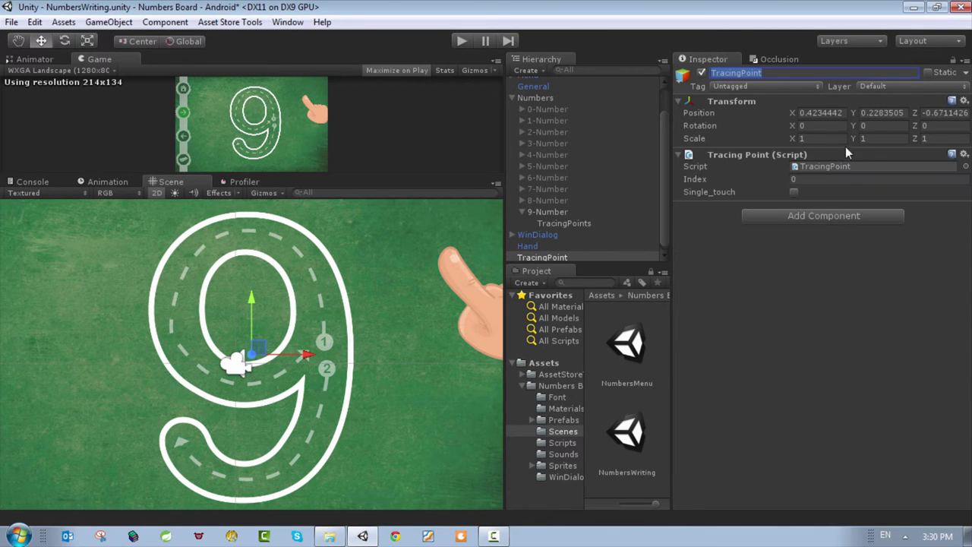
pyautogui.click(813, 178)
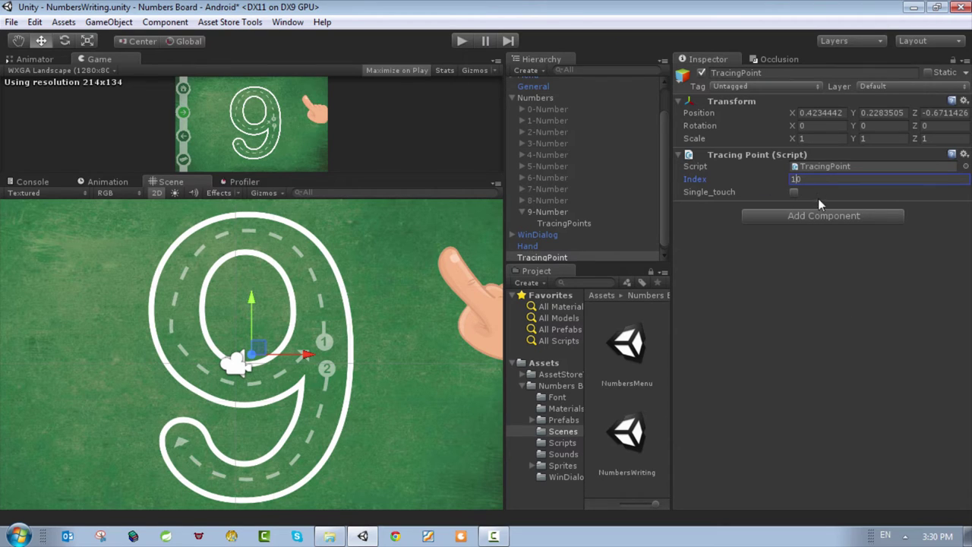
pyautogui.press('Return')
pyautogui.write('1')
pyautogui.click(819, 299)
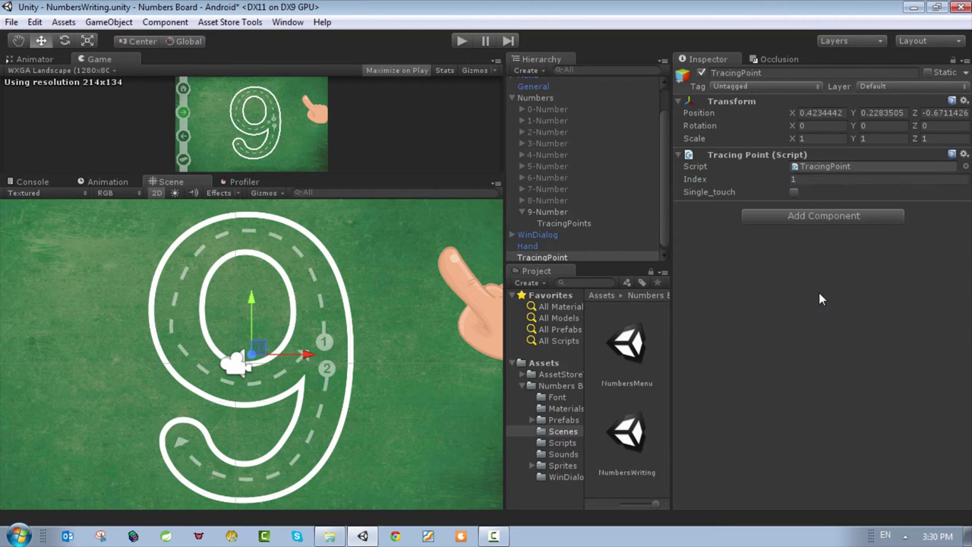
# Add a Polygon Collider 2D to TracingPoint and enable Is Trigger on it.
pyautogui.click(793, 218)
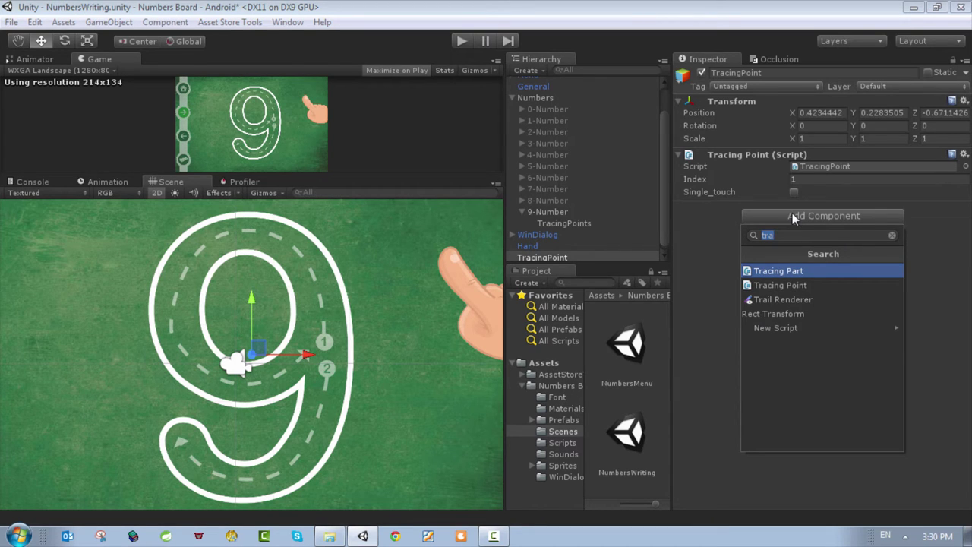
pyautogui.write('po')
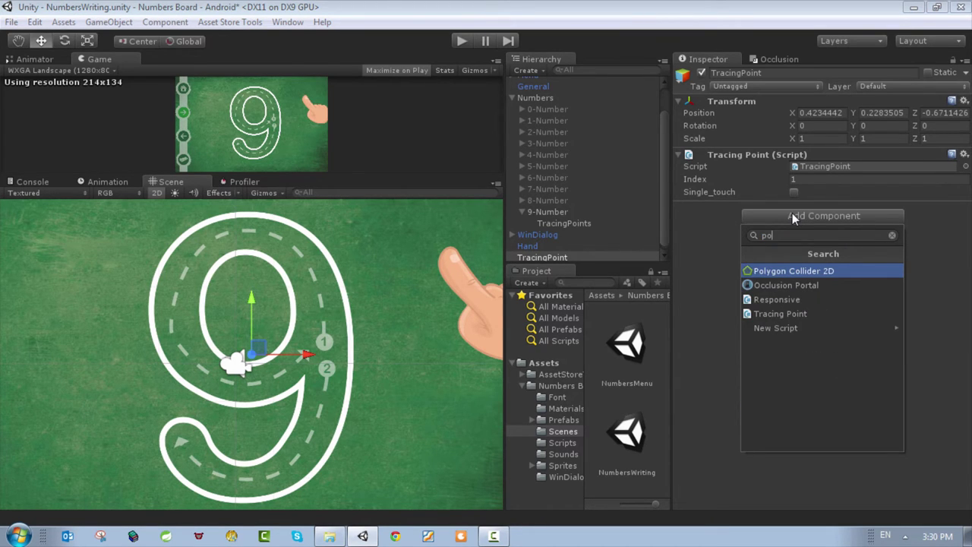
pyautogui.press('Return')
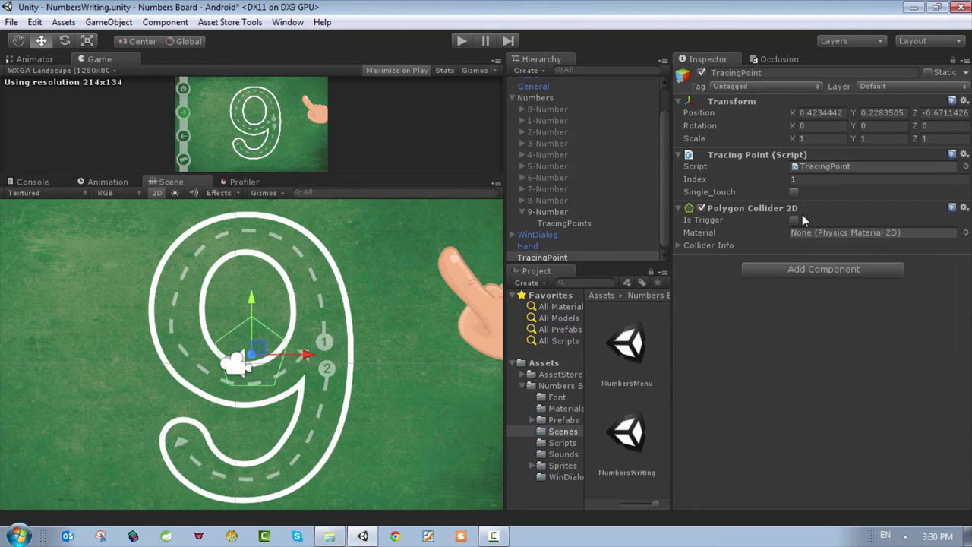
pyautogui.click(794, 220)
# Add a Rigidbody 2D to TracingPoint with Fixed Angle and Is Kinematic enabled, and nest the object under TracingPoints.
pyautogui.click(802, 270)
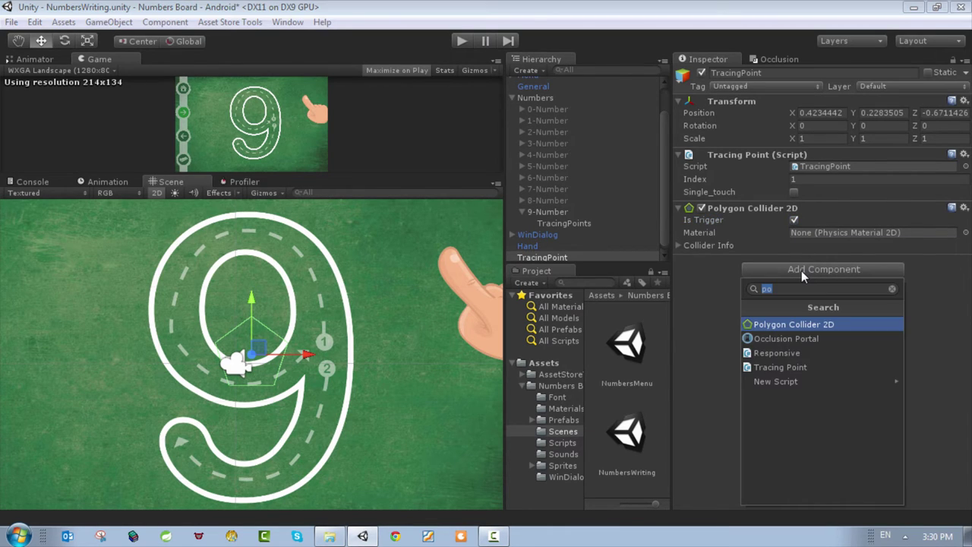
pyautogui.write('rig')
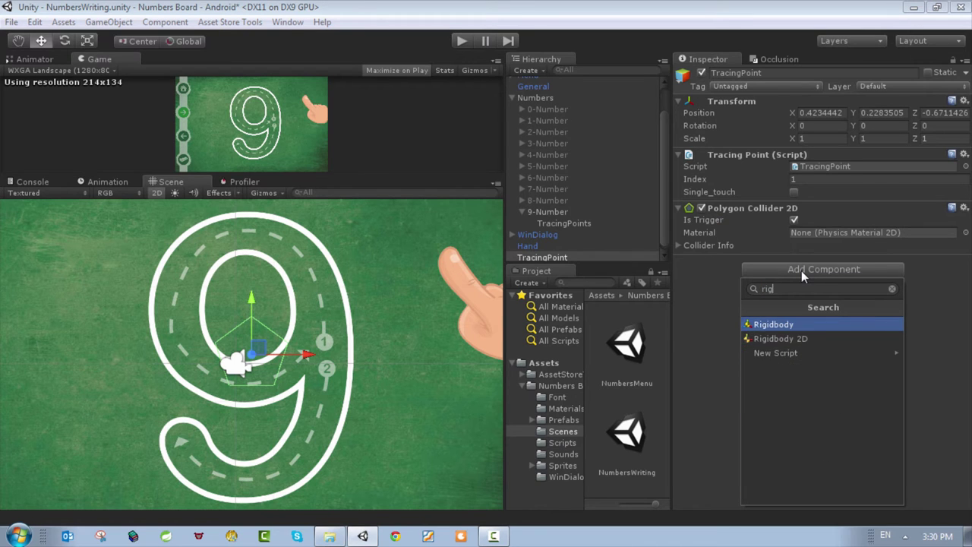
pyautogui.press('Down')
pyautogui.press('Return')
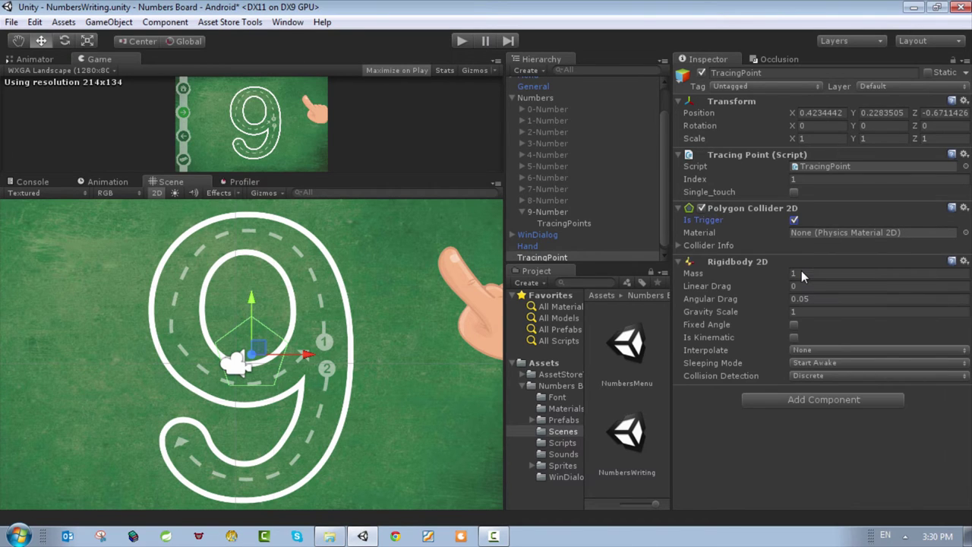
pyautogui.click(793, 324)
pyautogui.click(794, 337)
pyautogui.moveTo(551, 256); pyautogui.dragTo(575, 225)
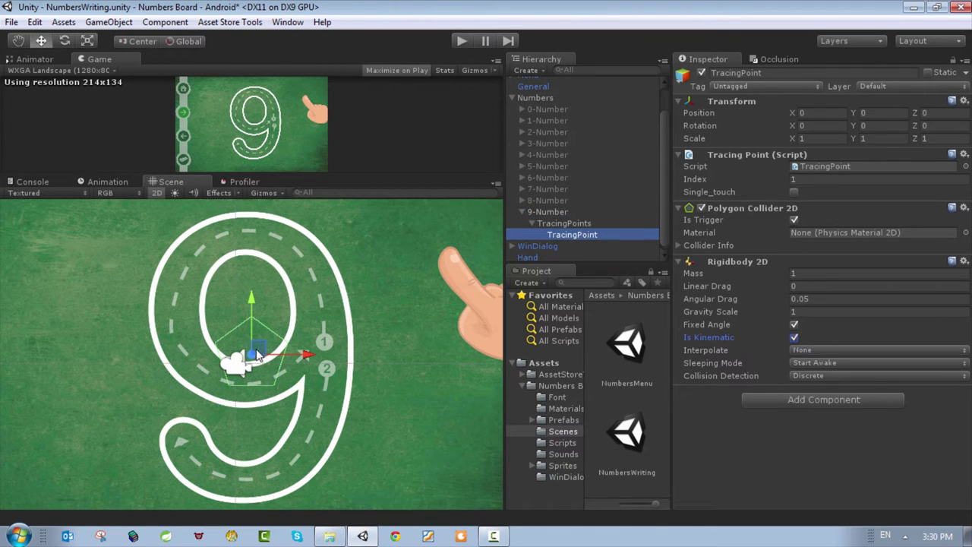
# Move TracingPoint onto the 9's right-hand stroke, just above marker 1, at about X 1.81, Y 1.19.
pyautogui.moveTo(259, 355); pyautogui.dragTo(319, 284)
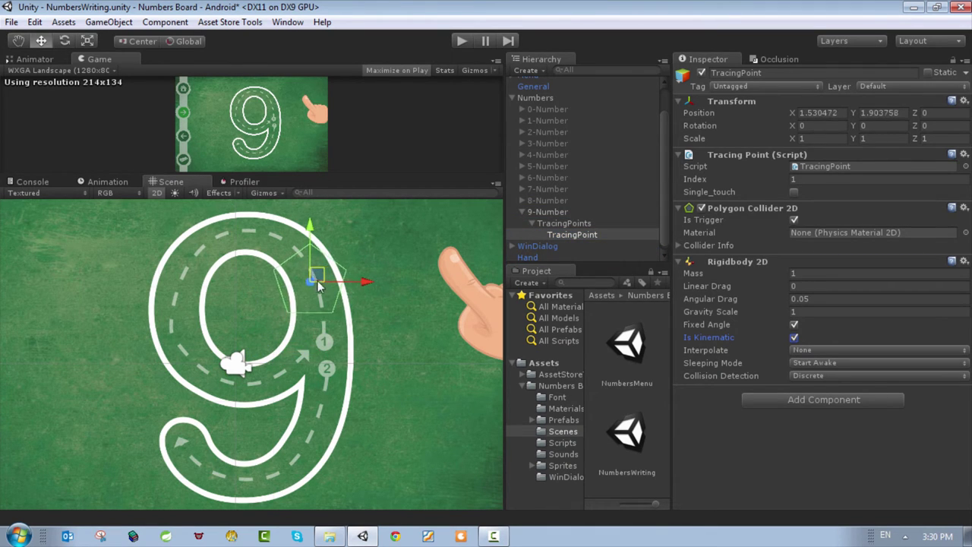
pyautogui.scroll(2, 351, 282)
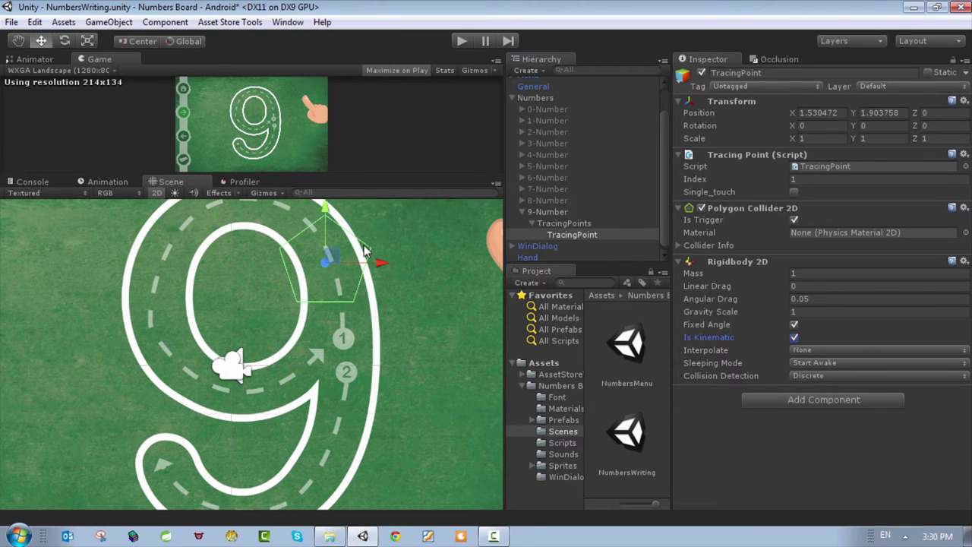
pyautogui.moveTo(330, 258); pyautogui.dragTo(345, 293)
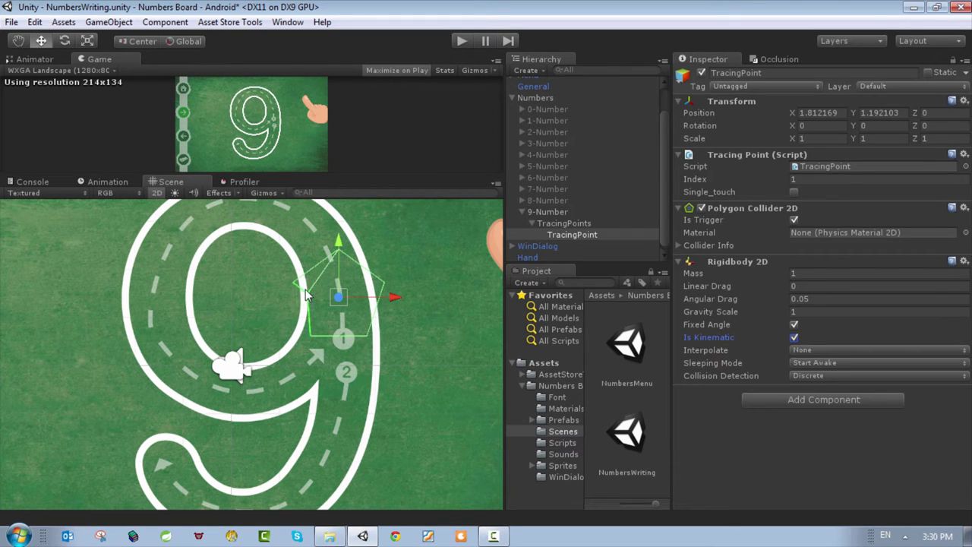
# Reshape TracingPoint's polygon collider by moving its corners so it spans the width of the 9's stroke above marker 1.
pyautogui.moveTo(296, 285); pyautogui.dragTo(306, 269)
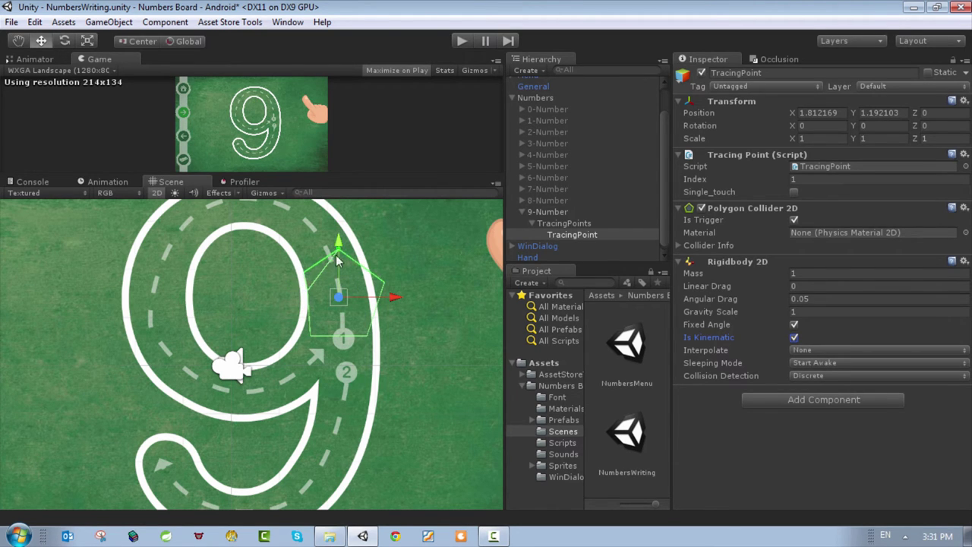
pyautogui.moveTo(383, 295); pyautogui.dragTo(367, 278)
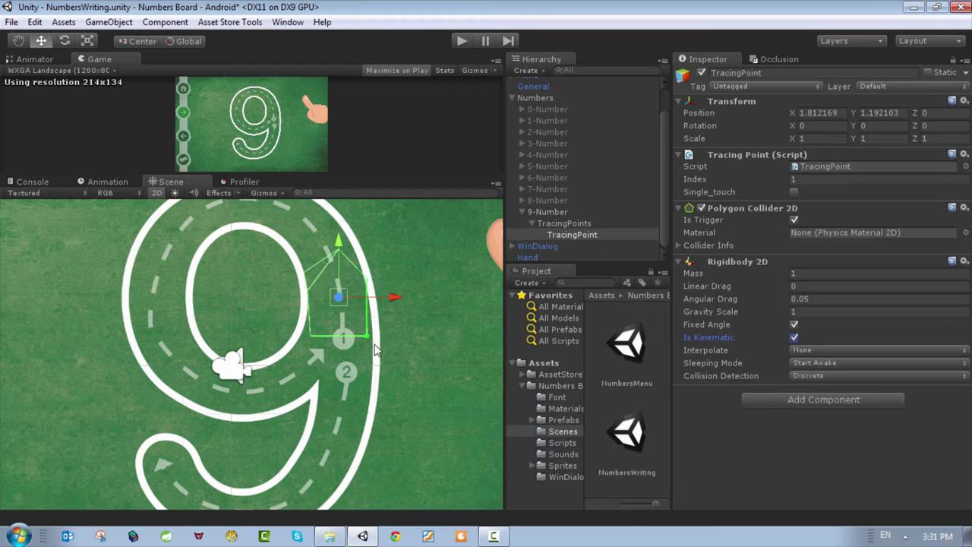
pyautogui.moveTo(368, 336); pyautogui.dragTo(372, 331)
pyautogui.moveTo(343, 262); pyautogui.dragTo(351, 250)
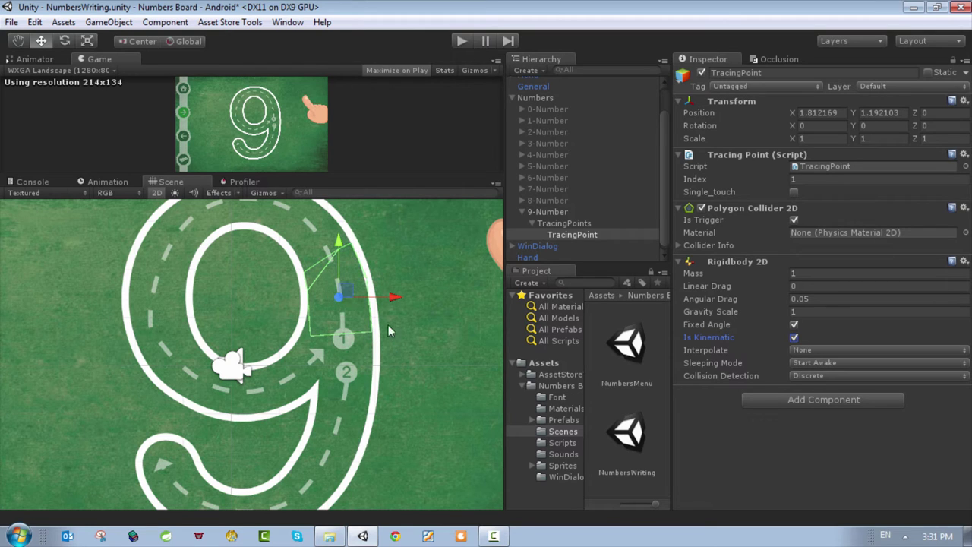
# Assign the TracingPoint tag to the TracingPoint object.
pyautogui.click(574, 234)
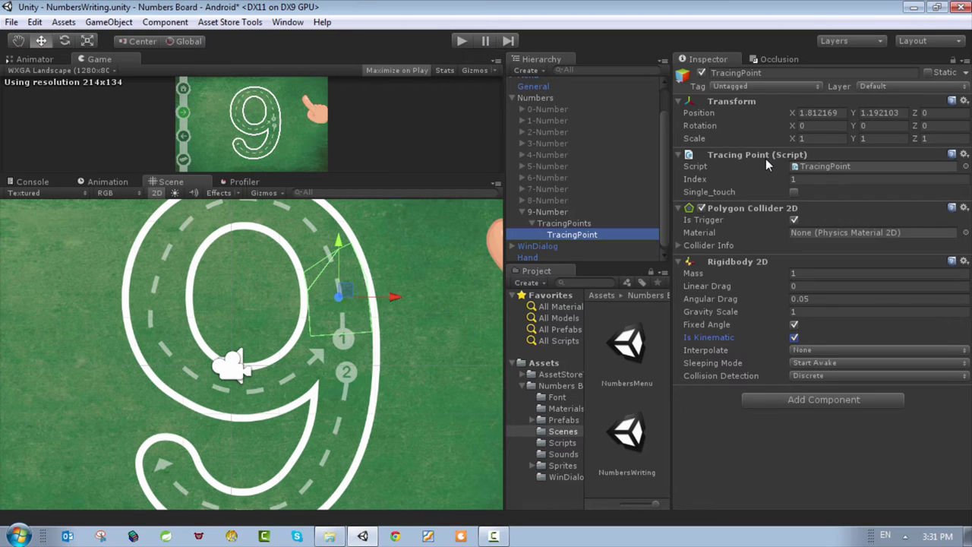
pyautogui.click(756, 88)
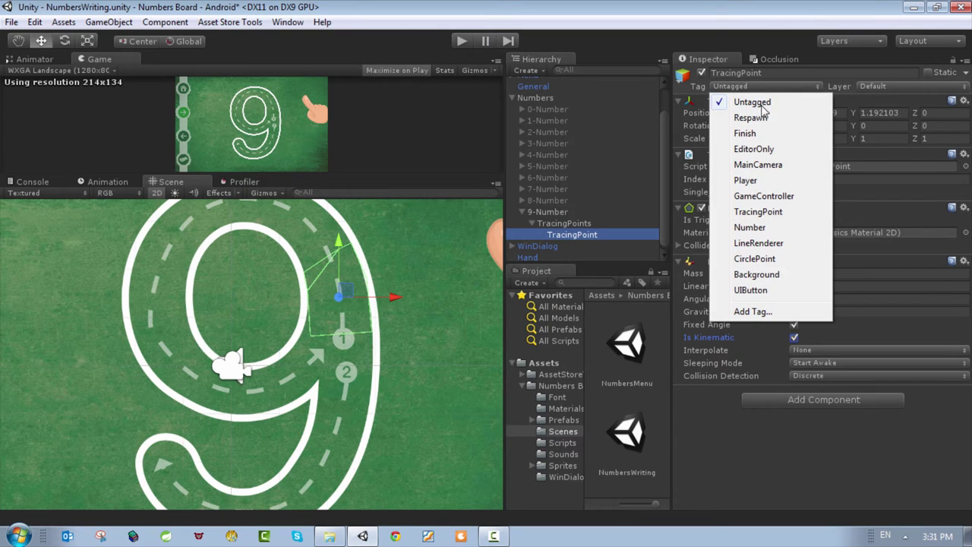
pyautogui.click(759, 211)
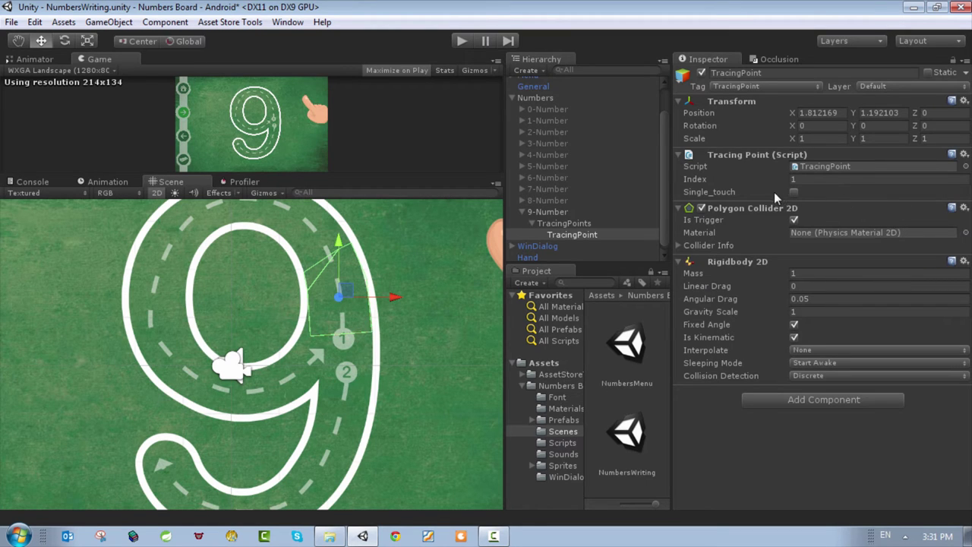
# Duplicate TracingPoint and move the copy to the top of the 9's loop, at about X 0.13, Y 2.47.
pyautogui.scroll(-2, 245, 283)
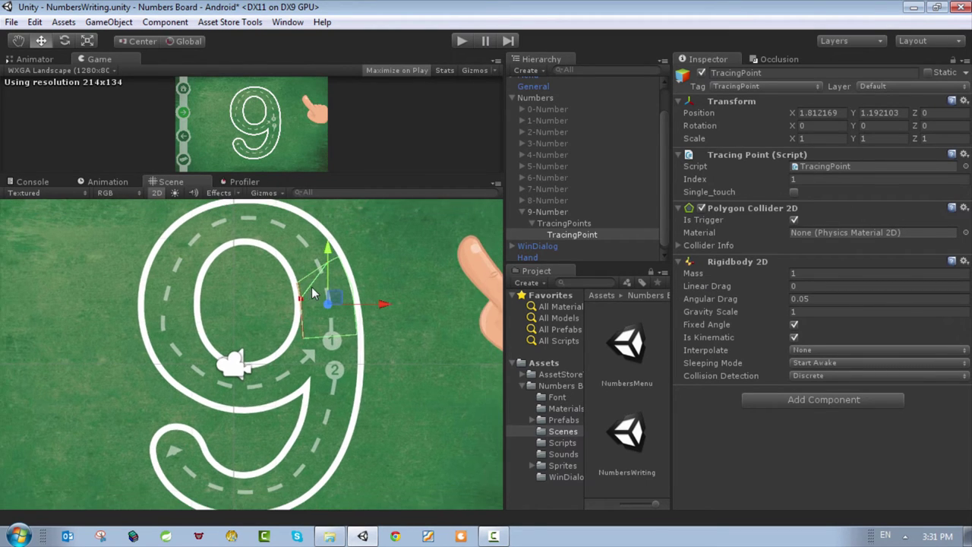
pyautogui.rightClick(564, 238)
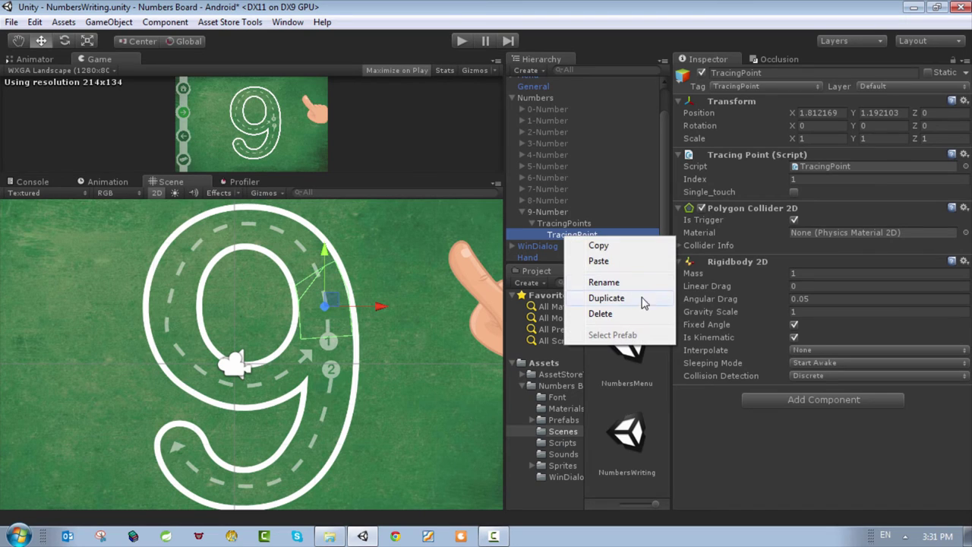
pyautogui.click(605, 297)
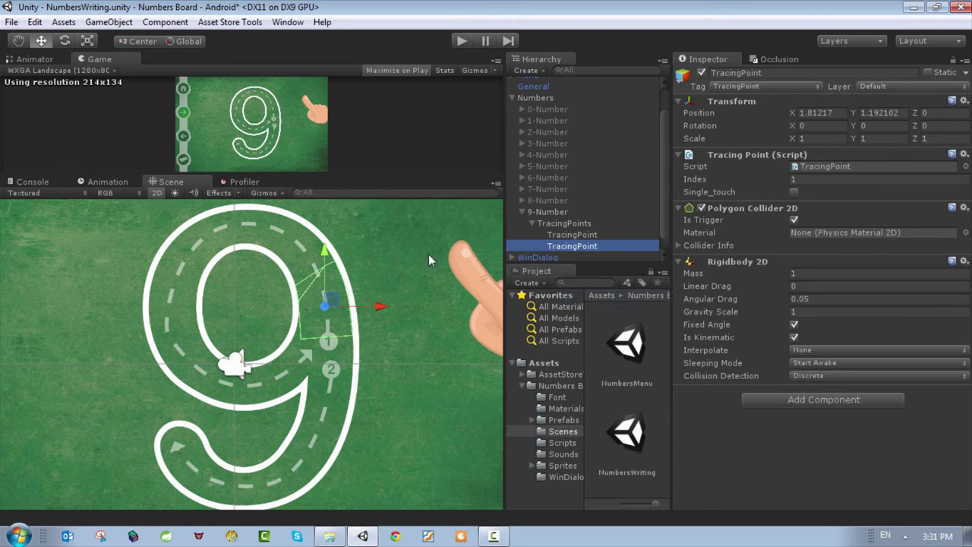
pyautogui.moveTo(331, 302); pyautogui.dragTo(223, 210)
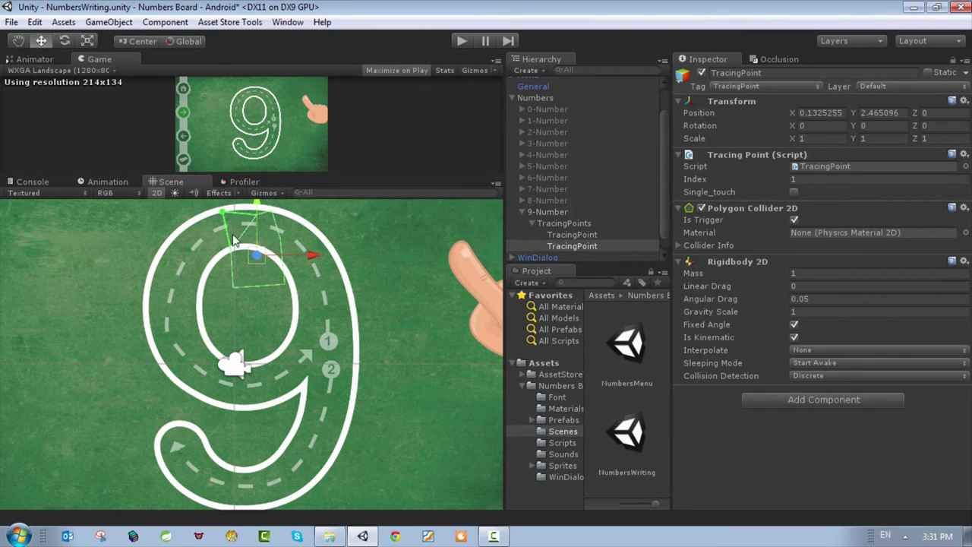
# Reshape the second TracingPoint's polygon collider so its lower corners fit within the stroke at the top of the 9.
pyautogui.click(232, 287)
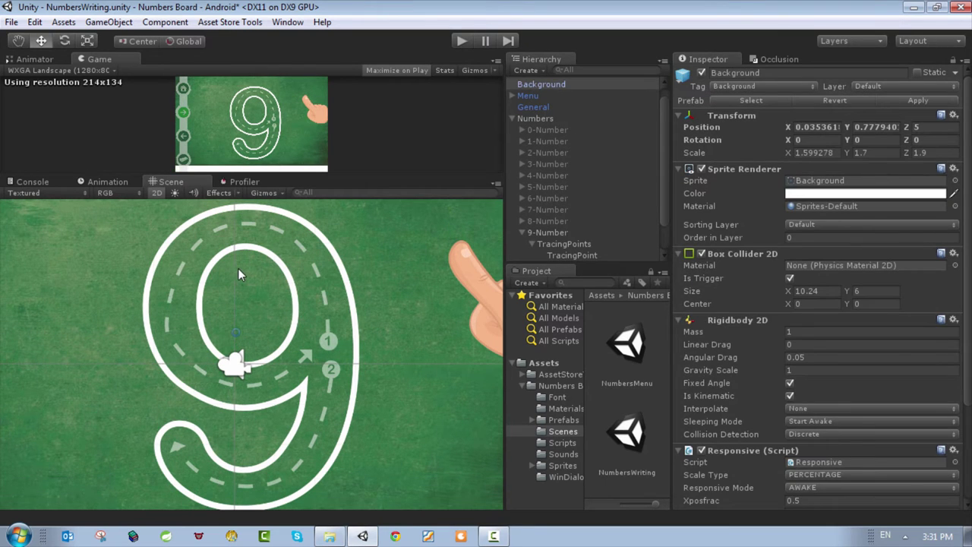
pyautogui.click(237, 268)
pyautogui.click(258, 284)
pyautogui.click(573, 255)
pyautogui.scroll(-2, 573, 254)
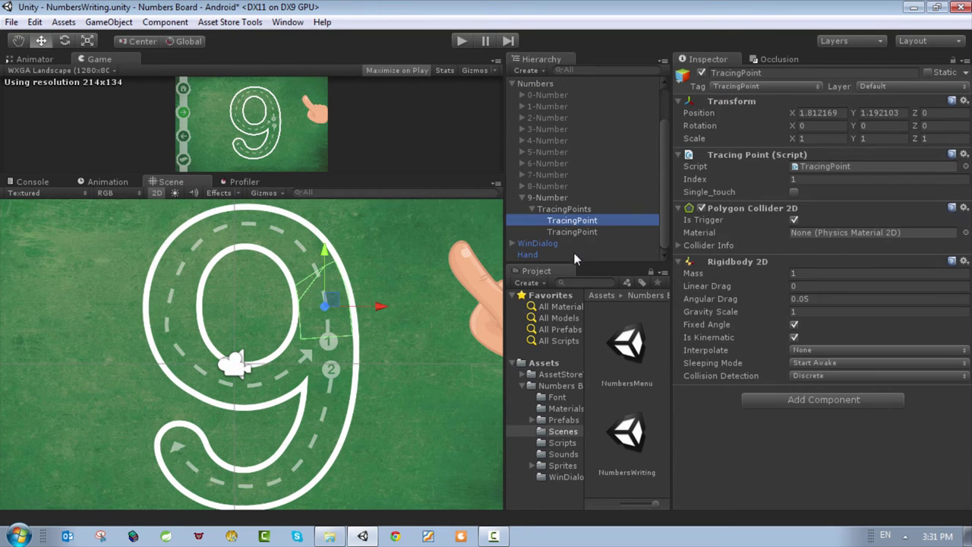
pyautogui.click(572, 232)
pyautogui.moveTo(235, 292); pyautogui.dragTo(283, 250)
pyautogui.moveTo(281, 215); pyautogui.dragTo(266, 249)
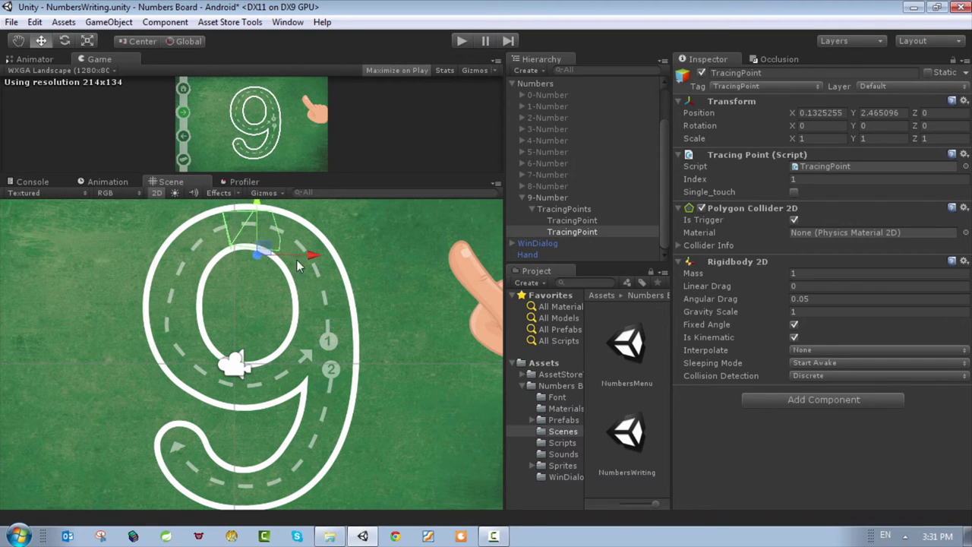
# Set the second TracingPoint's Index to 2 and check the first point's Index.
pyautogui.rightClick(575, 231)
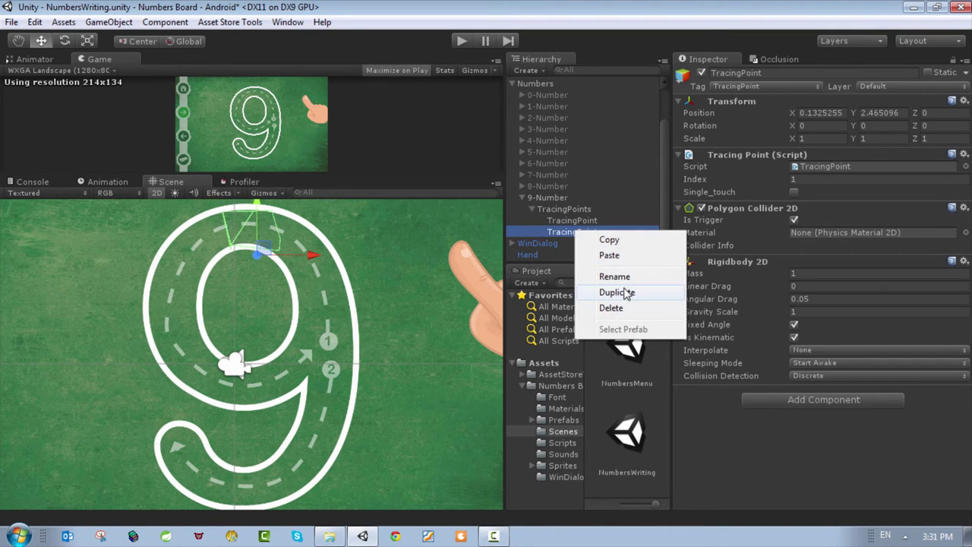
pyautogui.click(550, 235)
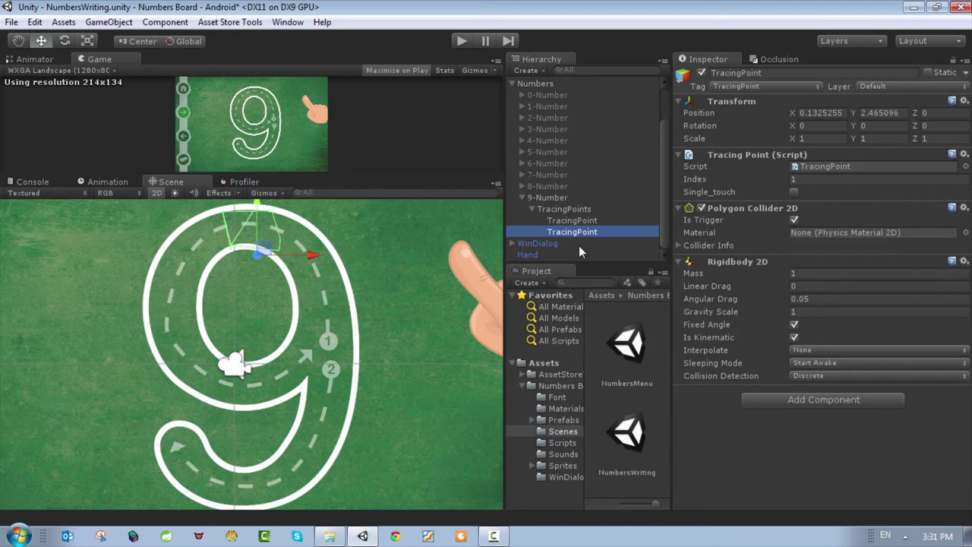
pyautogui.click(823, 179)
pyautogui.write('2')
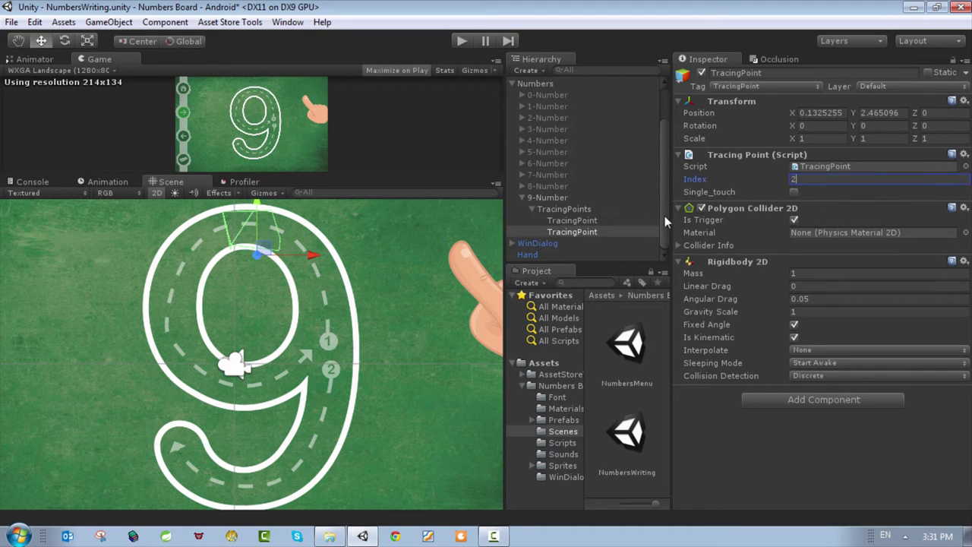
pyautogui.click(572, 232)
pyautogui.click(569, 221)
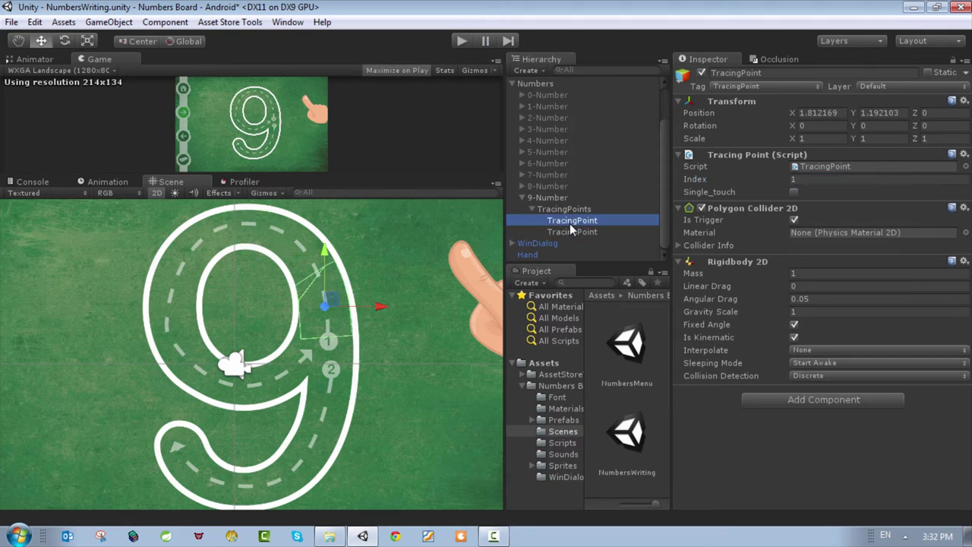
# Duplicate the second TracingPoint and move the copy onto the left-hand stroke of the 9's loop, at about X -1.71, Y 0.91.
pyautogui.click(571, 230)
pyautogui.rightClick(562, 234)
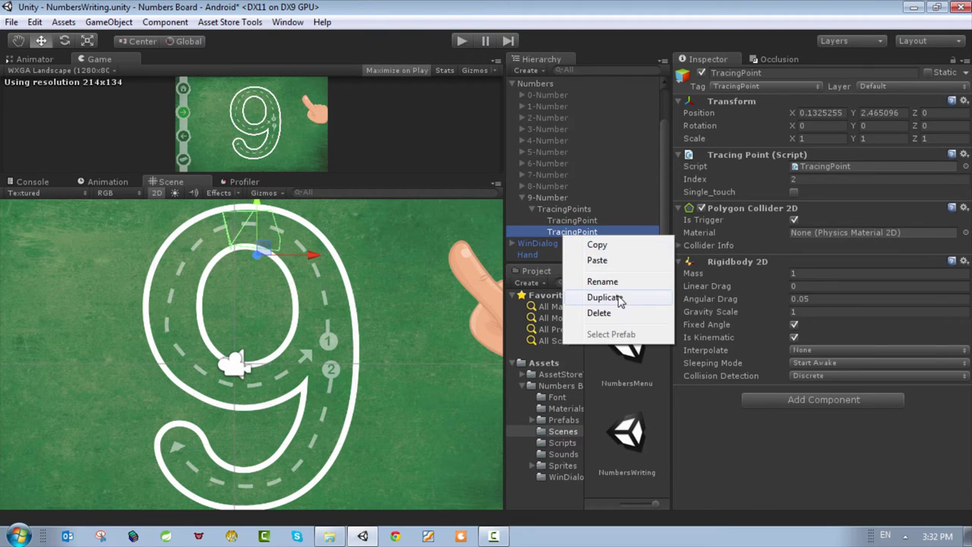
pyautogui.click(562, 301)
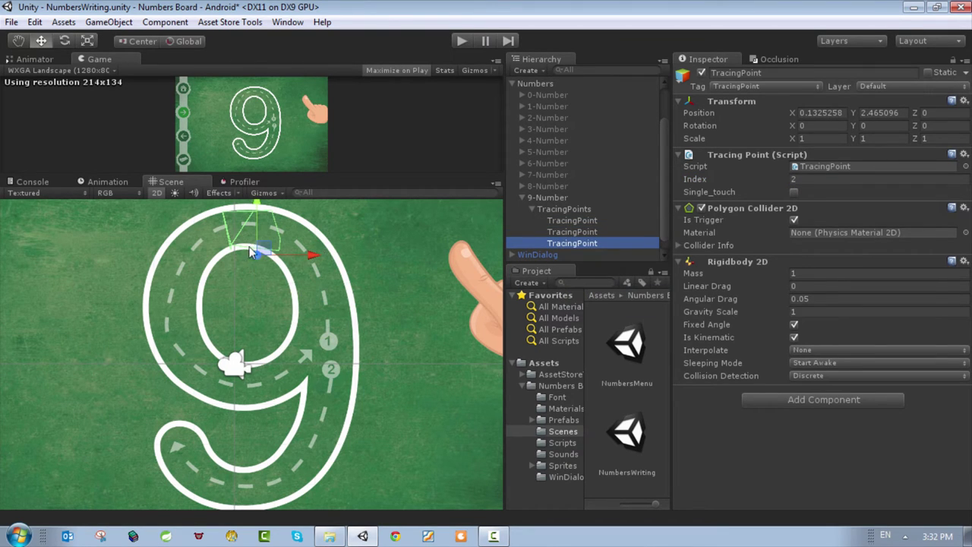
pyautogui.moveTo(262, 255); pyautogui.dragTo(191, 324)
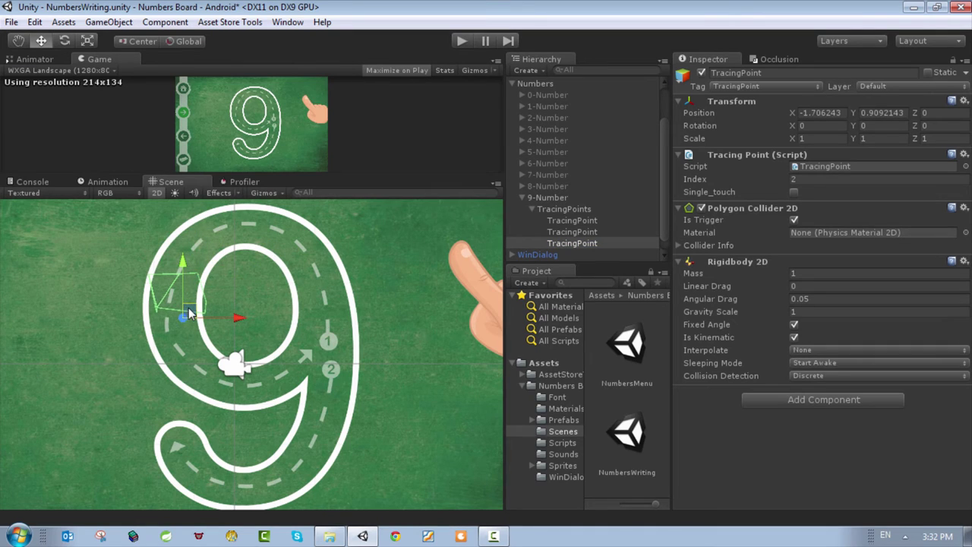
# Reshape the third tracing point's polygon collider by moving its lower-right corner up along the inner edge of the 9's loop.
pyautogui.click(543, 243)
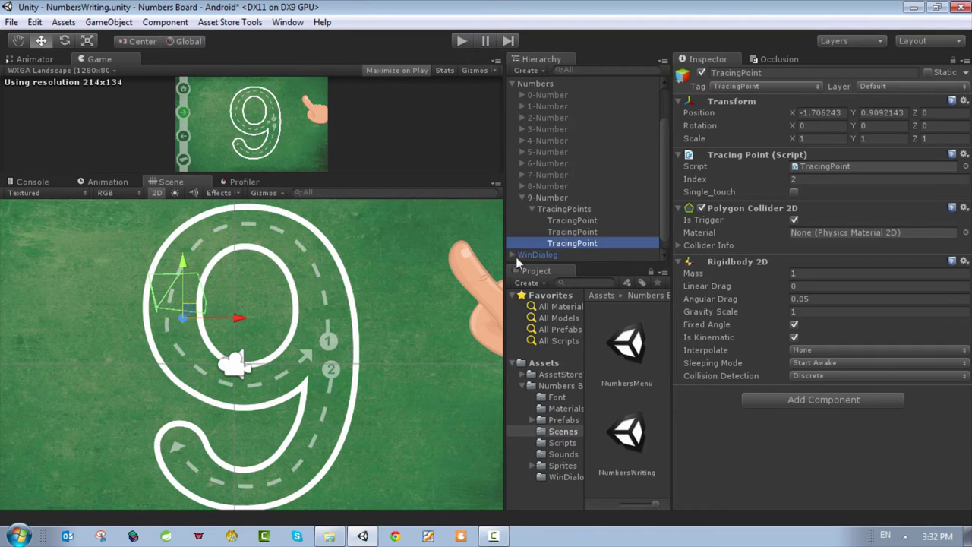
pyautogui.click(156, 317)
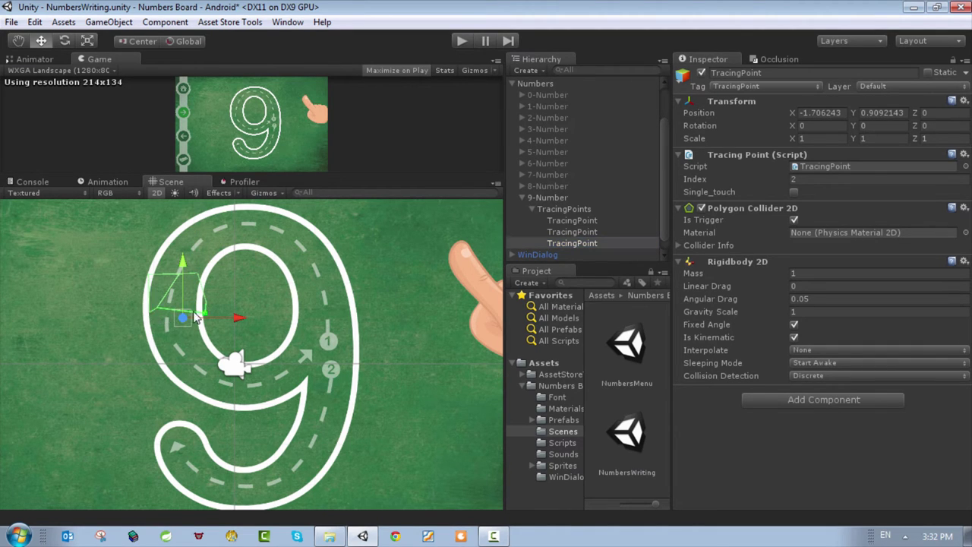
pyautogui.moveTo(201, 315); pyautogui.dragTo(202, 273)
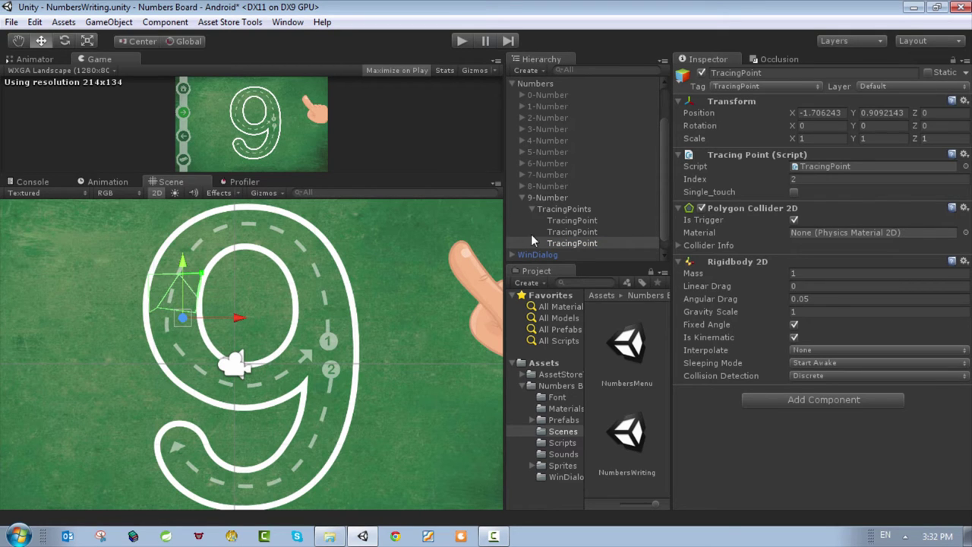
# Duplicate the third TracingPoint under 9-Number and set the original's Index to 3.
pyautogui.rightClick(581, 242)
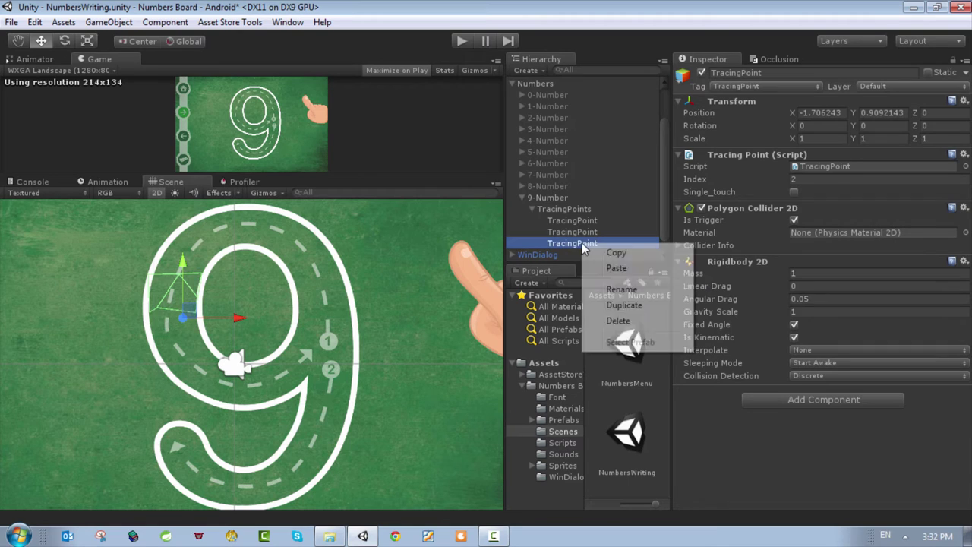
pyautogui.click(636, 307)
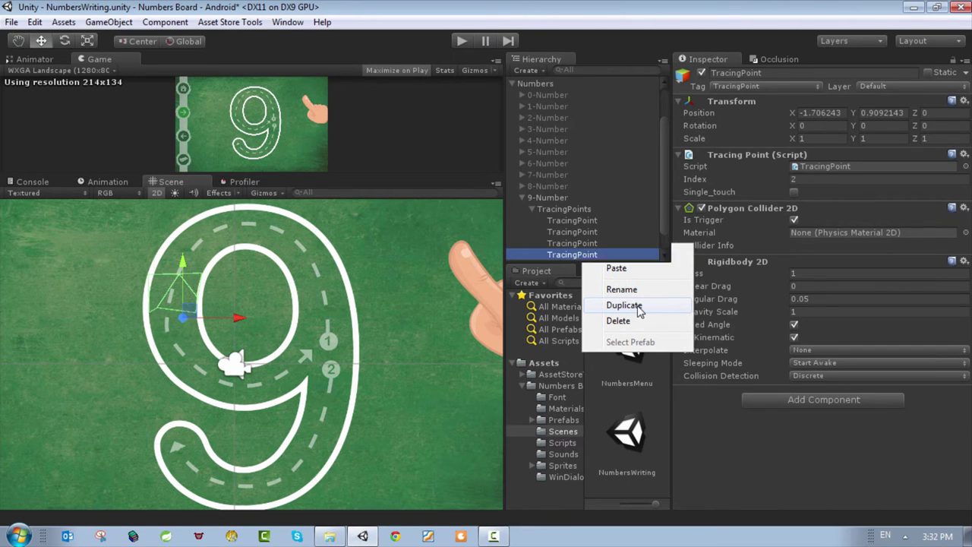
pyautogui.click(600, 243)
pyautogui.click(797, 180)
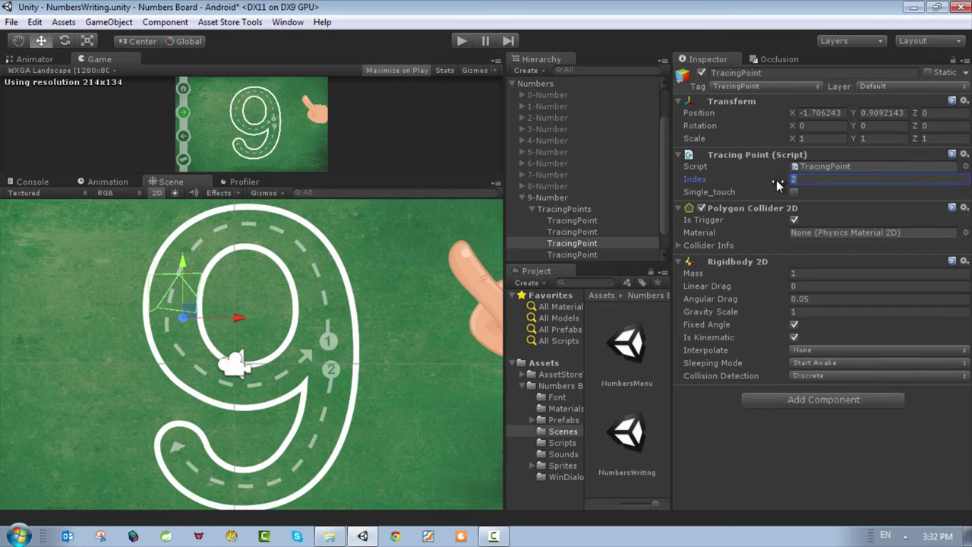
pyautogui.write('3')
# Move the fourth TracingPoint to the bottom of the 9's loop, at about X -0.19, Y -1.42, and set its Index to 4.
pyautogui.click(571, 255)
pyautogui.scroll(-1, 274, 293)
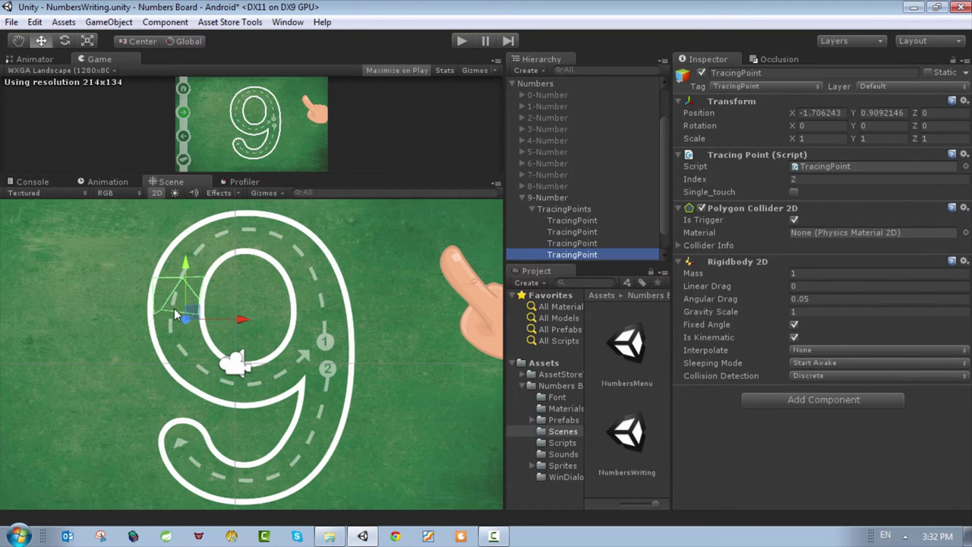
pyautogui.click(190, 328)
pyautogui.moveTo(190, 328)
pyautogui.mouseDown()
pyautogui.moveTo(188, 353)
pyautogui.moveTo(243, 406)
pyautogui.moveTo(203, 397)
pyautogui.moveTo(251, 404)
pyautogui.moveTo(246, 411)
pyautogui.mouseUp()
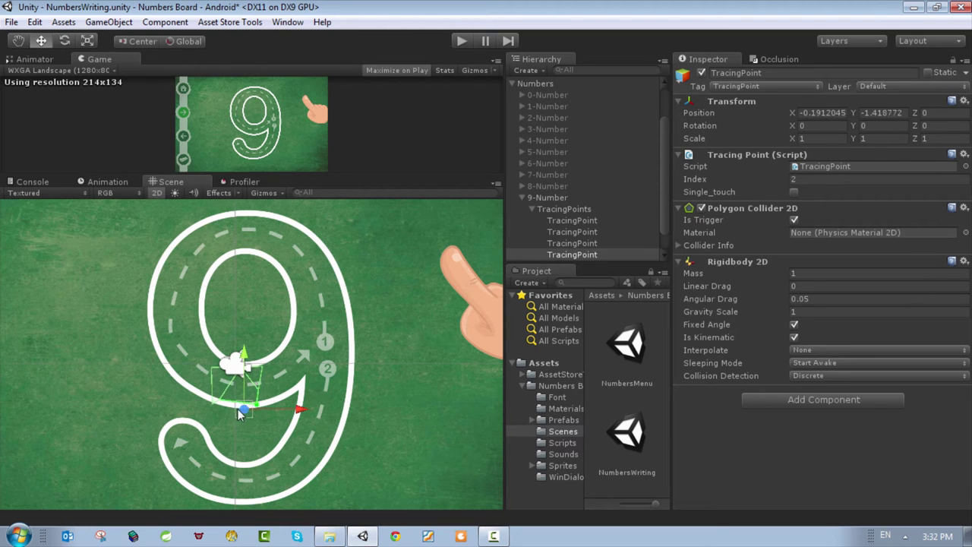
pyautogui.click(579, 257)
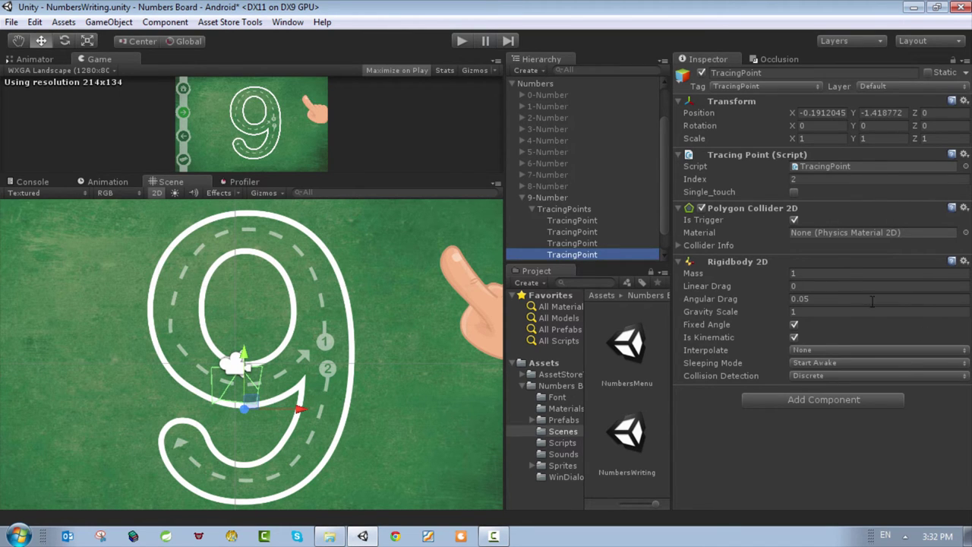
pyautogui.click(807, 178)
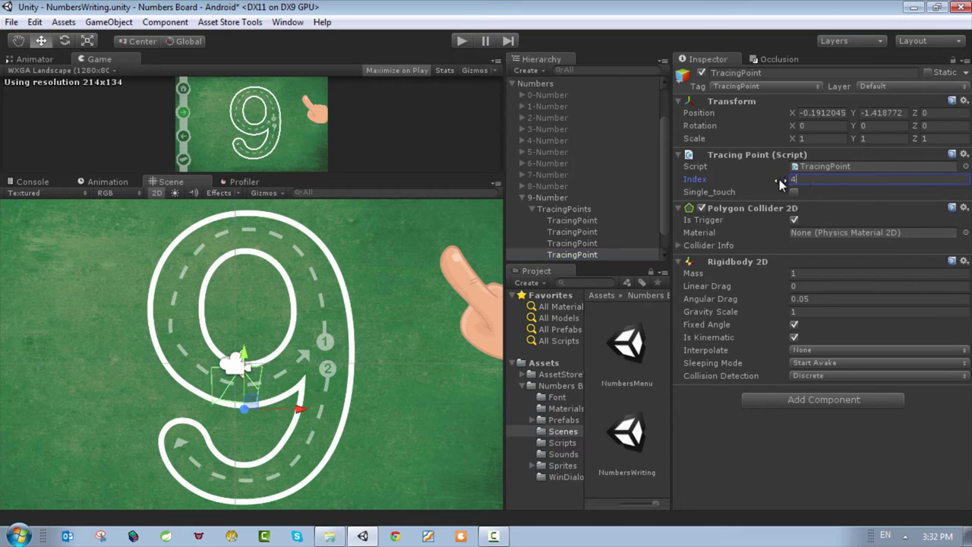
pyautogui.write('4')
# Duplicate the fourth TracingPoint and place the copy on the 9's lower right stroke, at about X 1.93, Y -2.62.
pyautogui.click(585, 243)
pyautogui.click(579, 221)
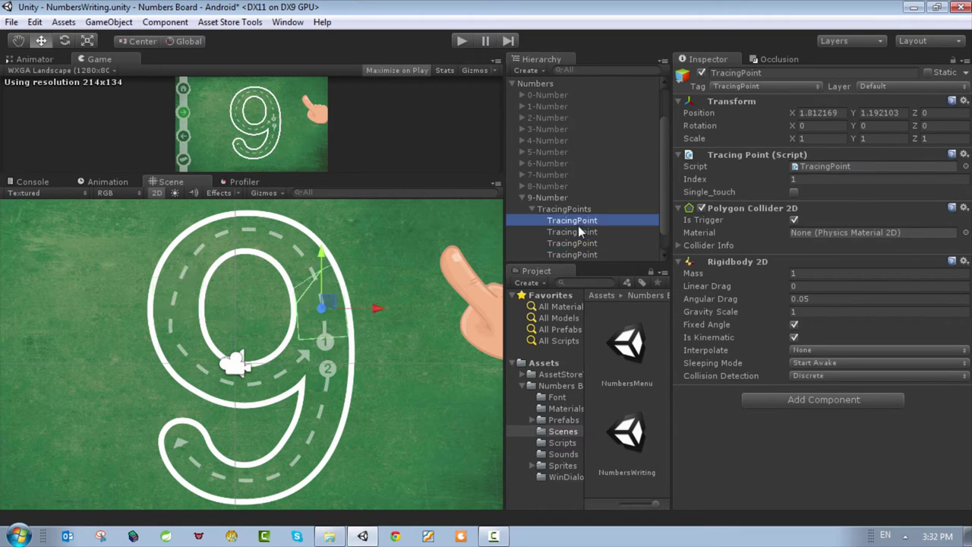
pyautogui.click(579, 231)
pyautogui.click(578, 243)
pyautogui.click(579, 254)
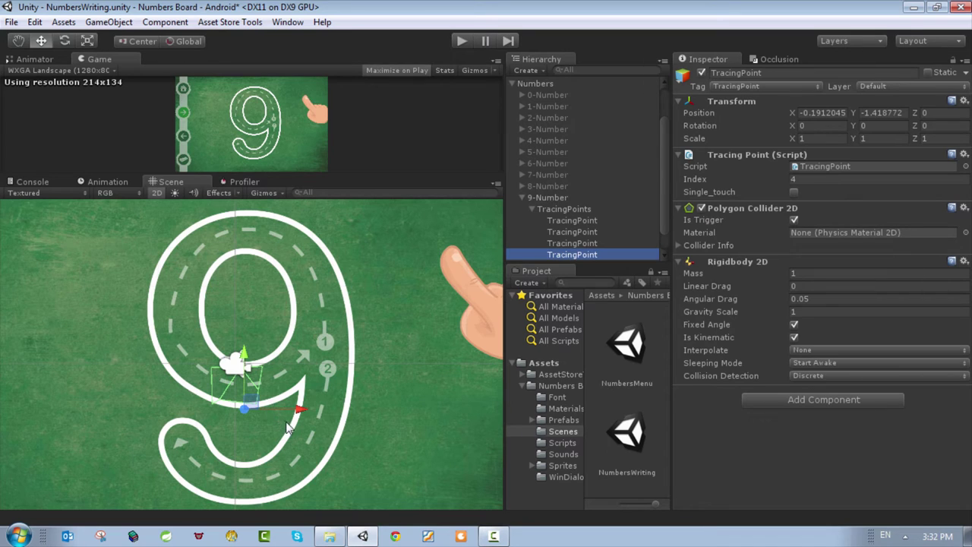
pyautogui.rightClick(566, 257)
pyautogui.click(599, 319)
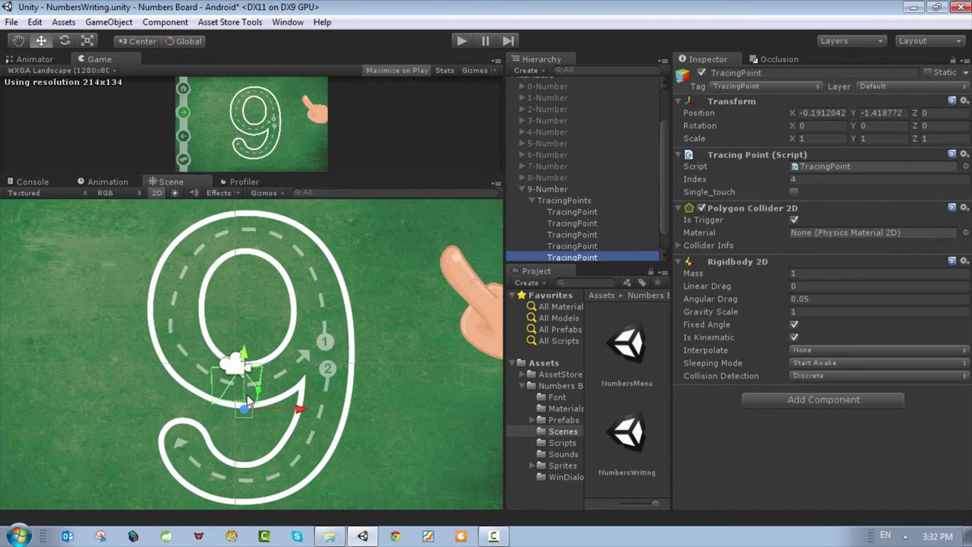
pyautogui.moveTo(248, 410); pyautogui.dragTo(331, 454)
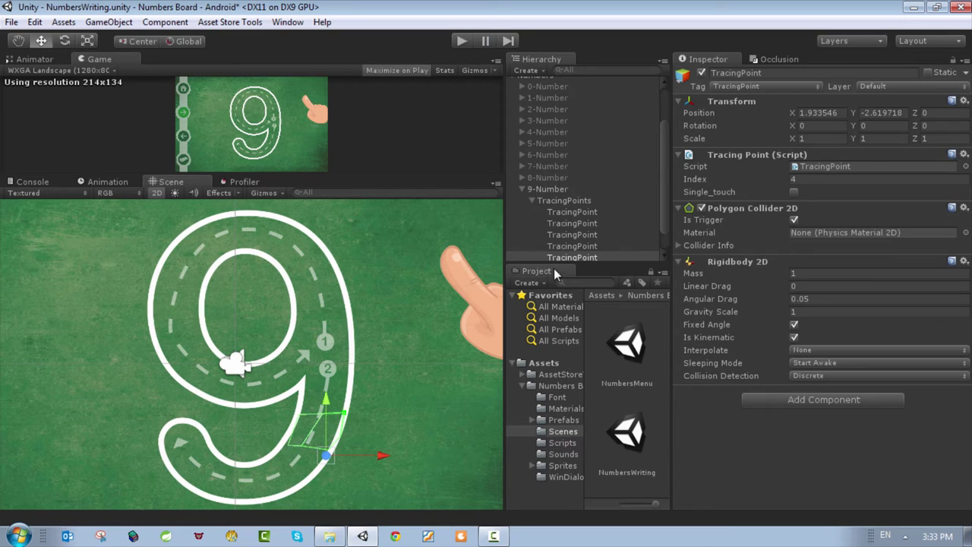
# Set the Index of the fifth TracingPoint, on the lower right stroke, to 5.
pyautogui.click(591, 258)
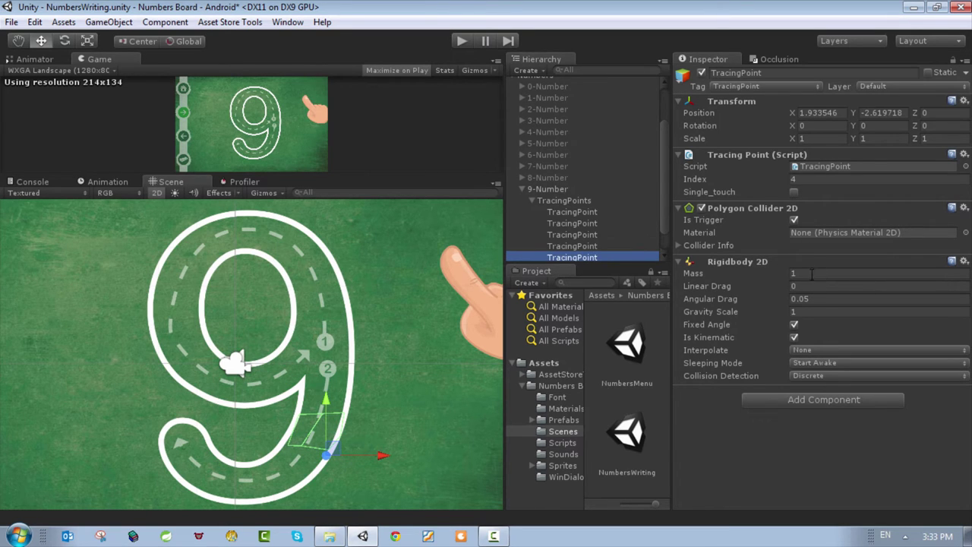
pyautogui.click(787, 179)
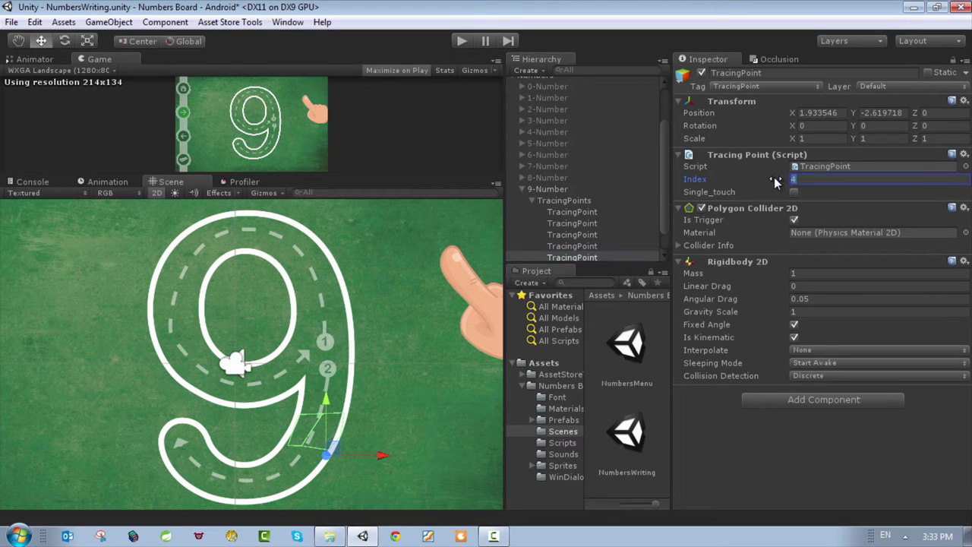
pyautogui.click(585, 258)
# Duplicate the fifth TracingPoint and place the copy near the end of the 9's tail, at about X -1.03, Y -3.45.
pyautogui.rightClick(584, 258)
pyautogui.click(635, 318)
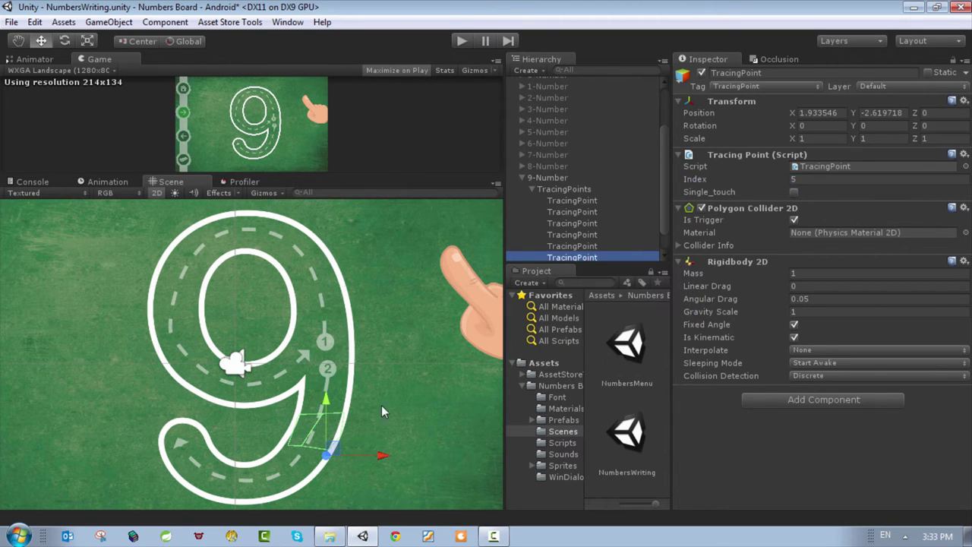
pyautogui.scroll(-2, 375, 415)
pyautogui.moveTo(326, 440); pyautogui.dragTo(219, 452)
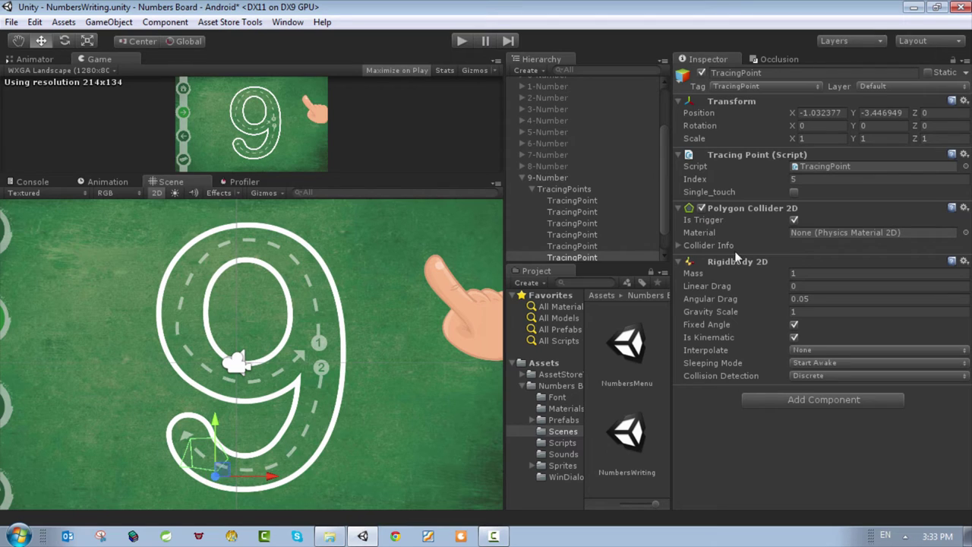
# Set the Index of the sixth TracingPoint, on the 9's tail, to 6.
pyautogui.click(809, 169)
pyautogui.click(812, 179)
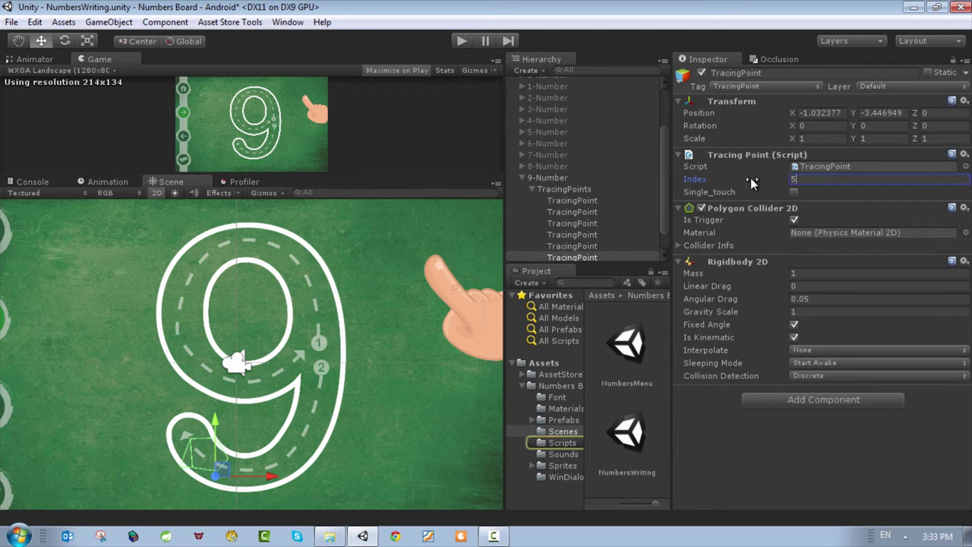
pyautogui.write('6')
# Review the position and Index of each of 9-Number's tracing points, from the last one up to the first.
pyautogui.click(395, 431)
pyautogui.scroll(-3, 562, 224)
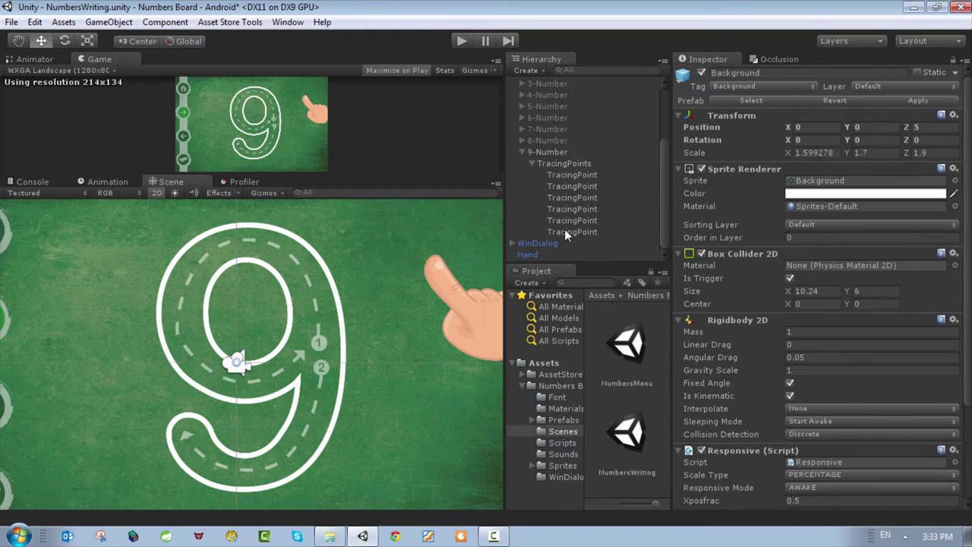
pyautogui.click(564, 230)
pyautogui.click(566, 220)
pyautogui.click(570, 210)
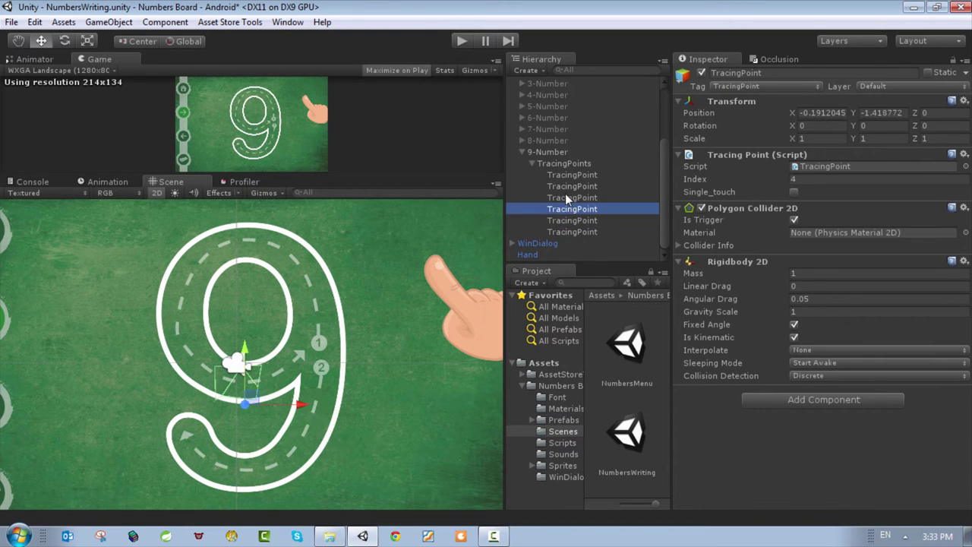
pyautogui.click(565, 198)
pyautogui.click(564, 186)
pyautogui.click(566, 174)
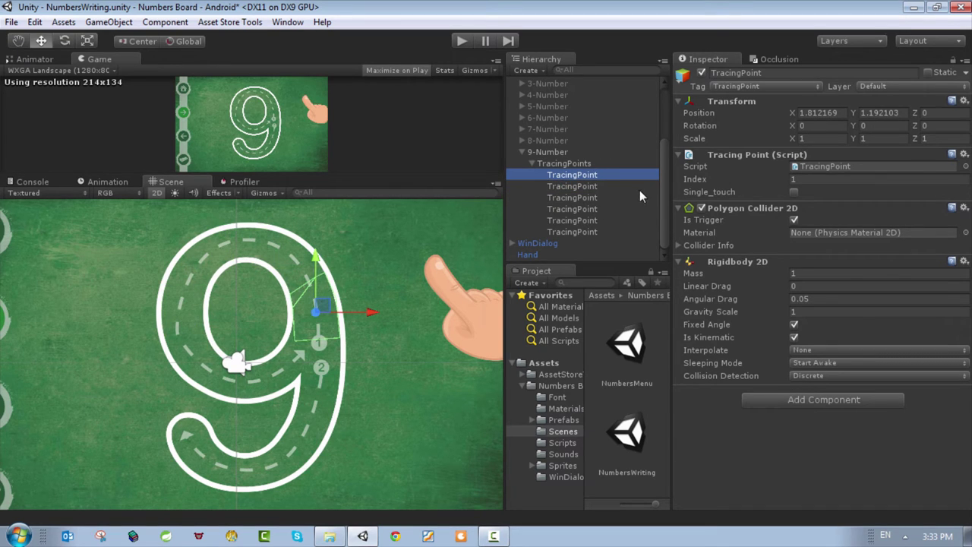
pyautogui.click(561, 163)
# Set the Order size of 9-Number's first Tracing Part script to 4.
pyautogui.click(552, 151)
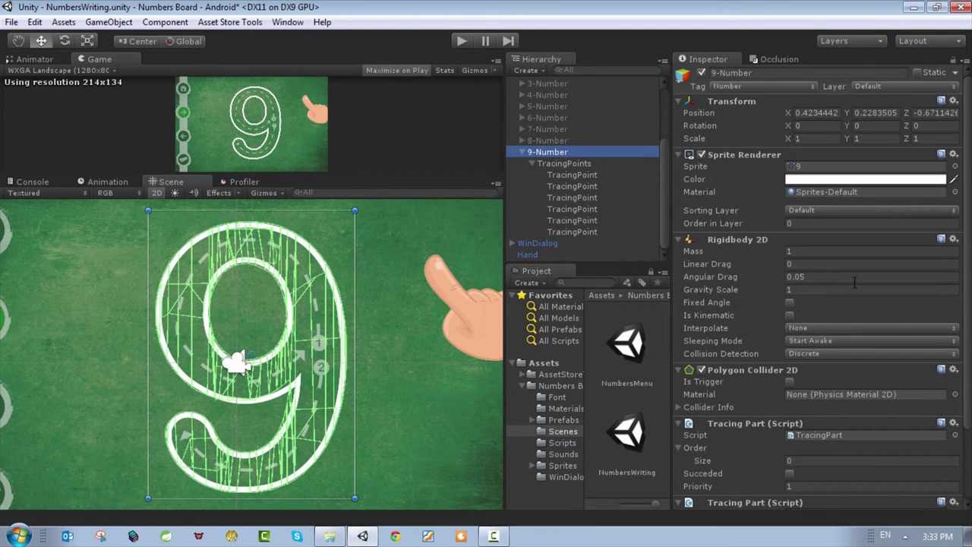
pyautogui.scroll(-3, 867, 305)
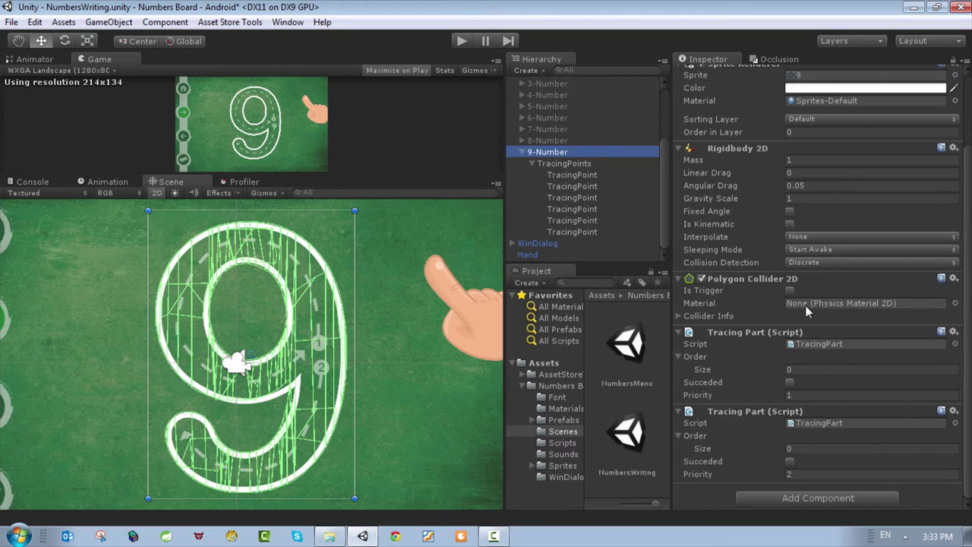
pyautogui.click(801, 370)
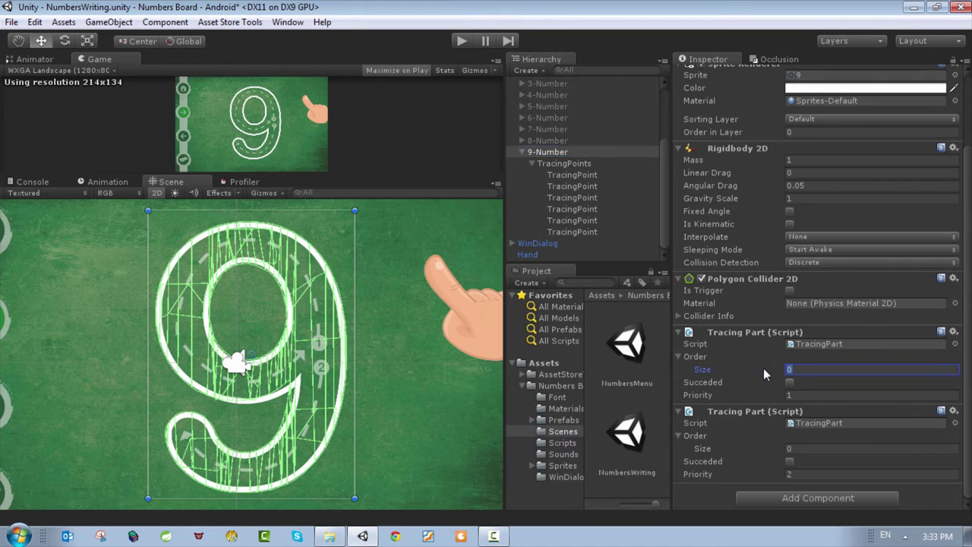
pyautogui.write('4')
pyautogui.press('Return')
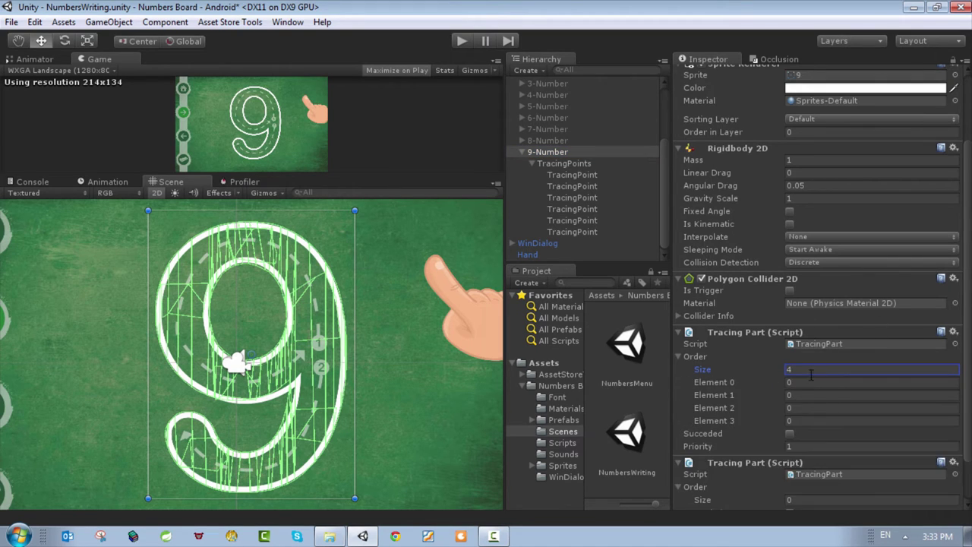
# Fill Order elements 0 to 3 of the first Tracing Part with 1, 2, 3 and 4.
pyautogui.click(796, 332)
pyautogui.write('1')
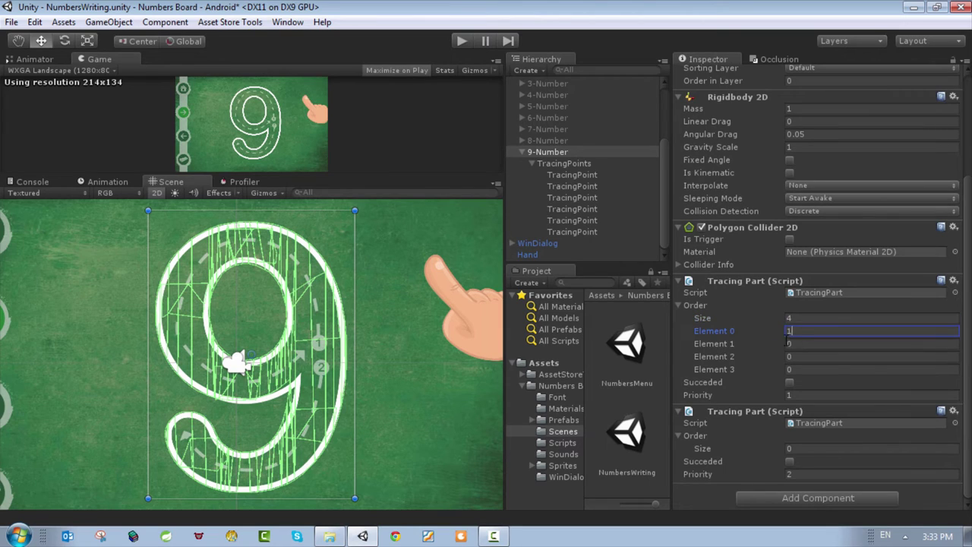
pyautogui.press('Tab')
pyautogui.write('2')
pyautogui.press('Tab')
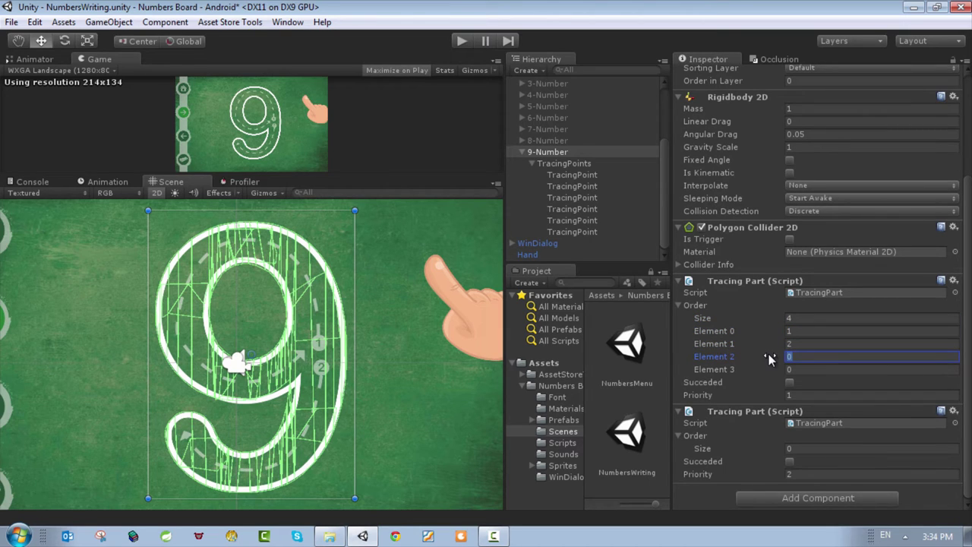
pyautogui.write('3')
pyautogui.press('Tab')
pyautogui.write('4')
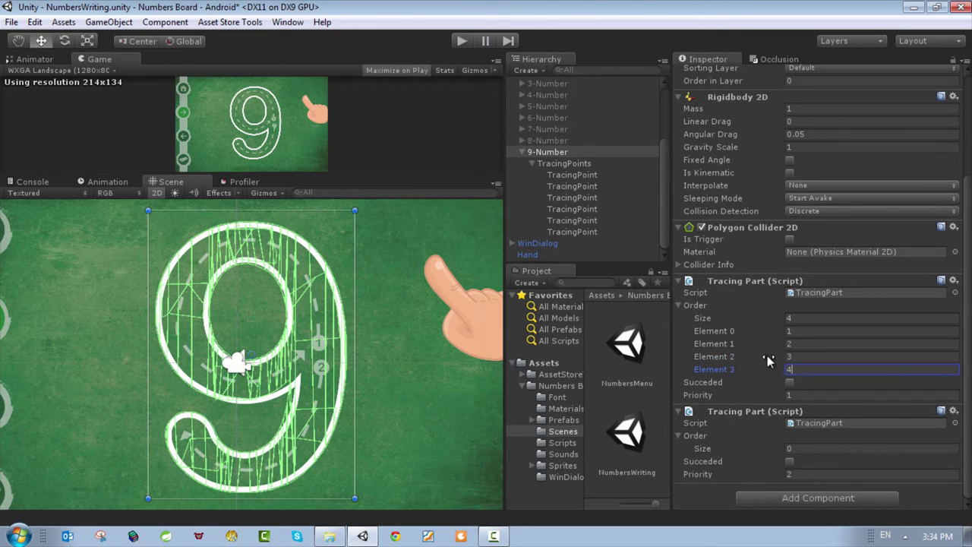
pyautogui.click(767, 342)
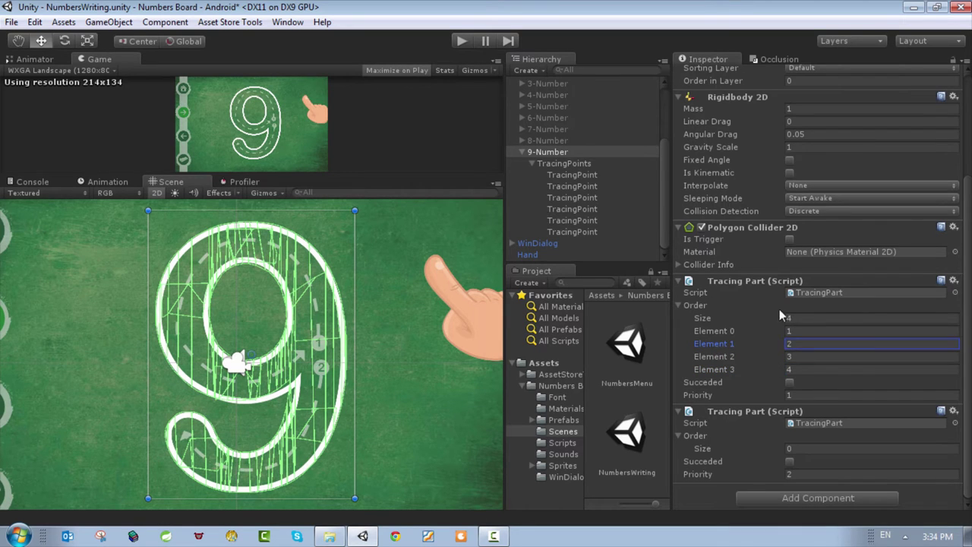
pyautogui.click(779, 308)
pyautogui.click(747, 415)
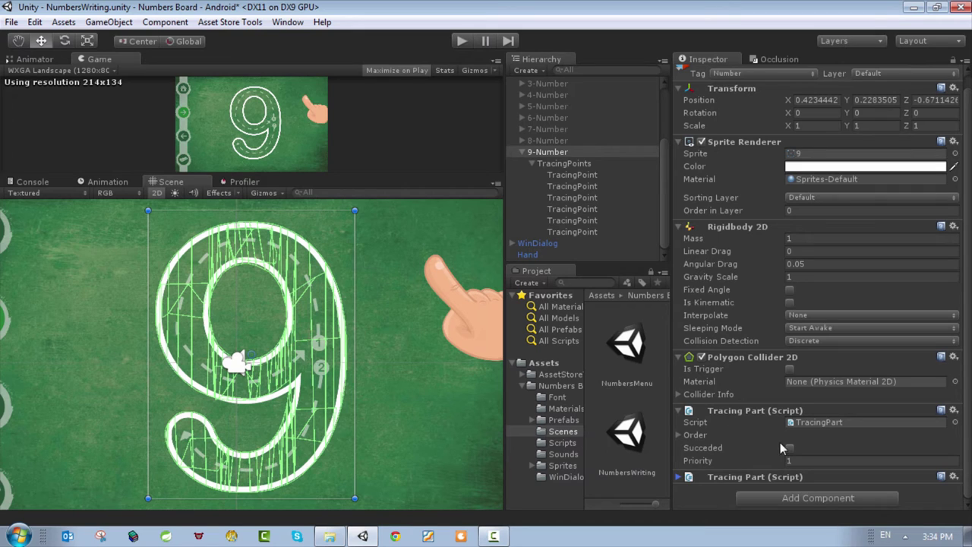
pyautogui.click(750, 477)
pyautogui.scroll(-3, 774, 448)
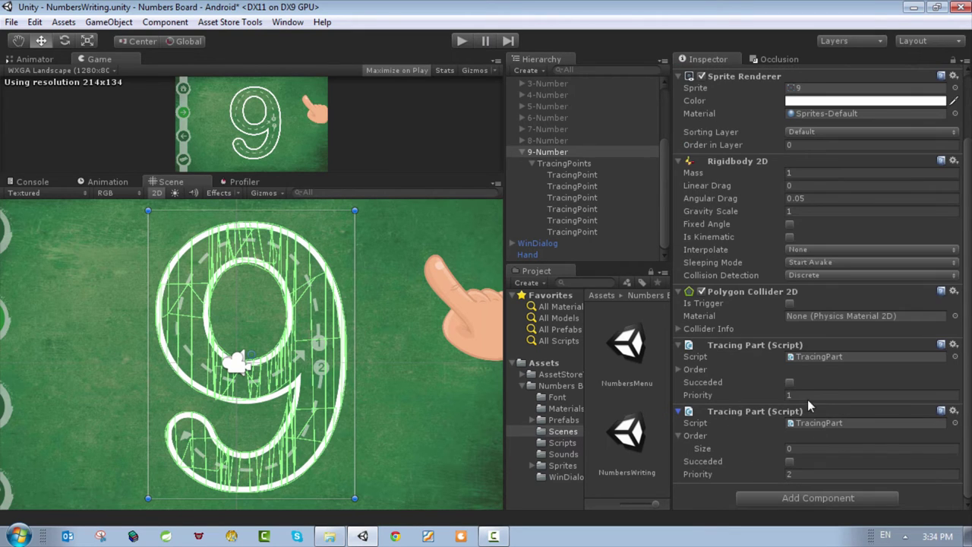
pyautogui.click(679, 370)
pyautogui.scroll(-2, 759, 402)
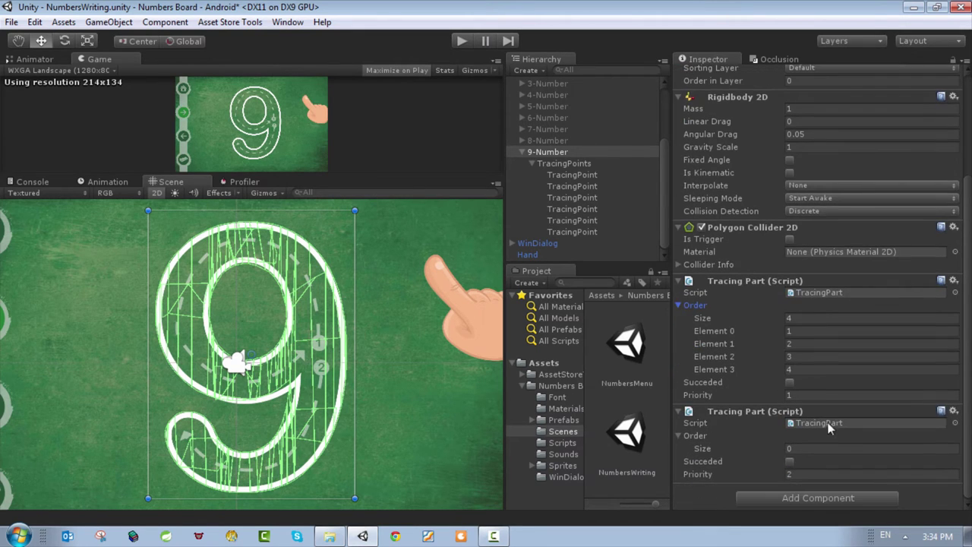
# Check the position and Index of 9-Number's first, fifth and sixth tracing points to identify those on its second stroke.
pyautogui.click(803, 449)
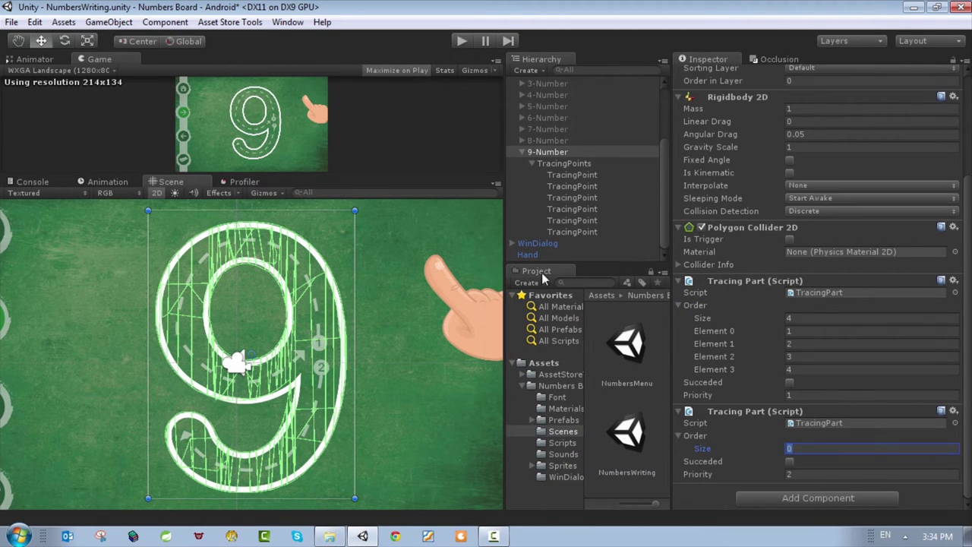
pyautogui.click(587, 230)
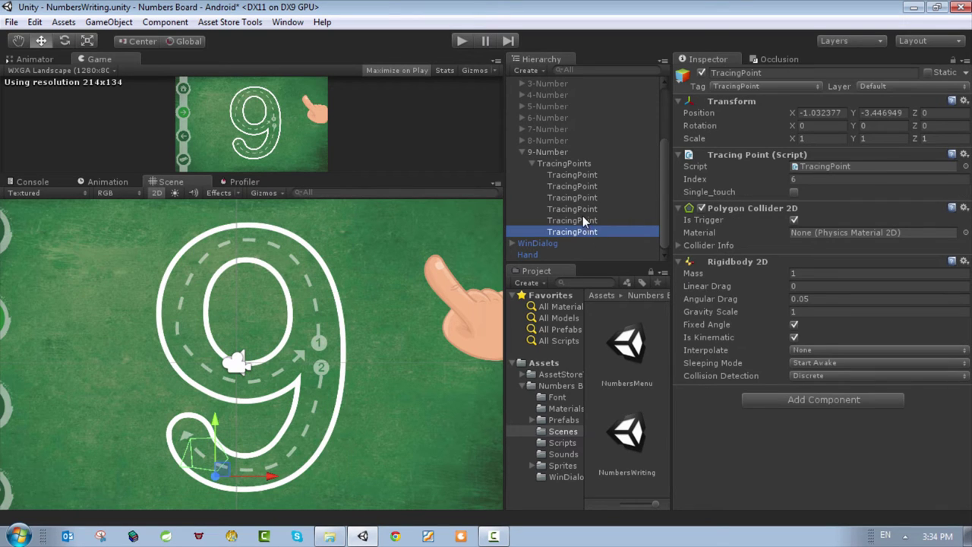
pyautogui.click(583, 220)
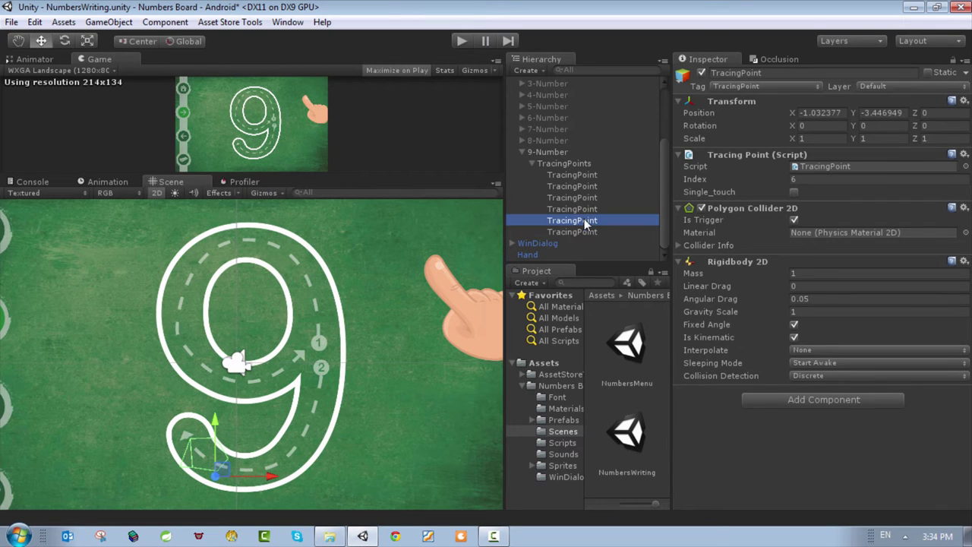
pyautogui.click(573, 176)
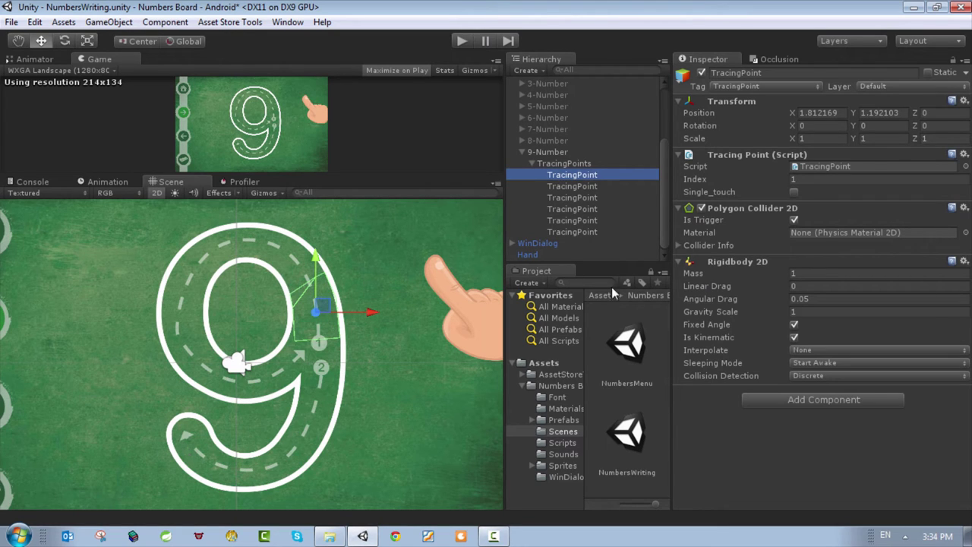
pyautogui.click(569, 219)
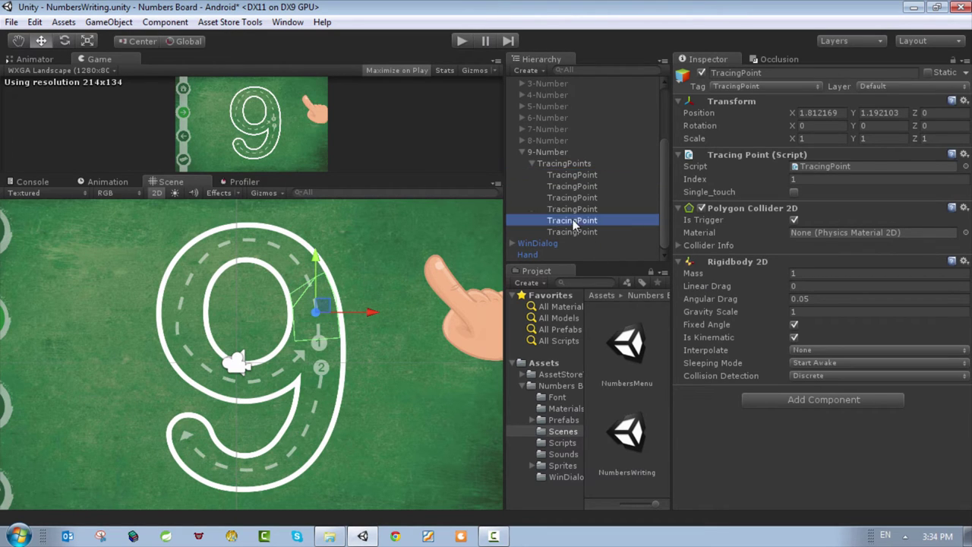
pyautogui.click(577, 176)
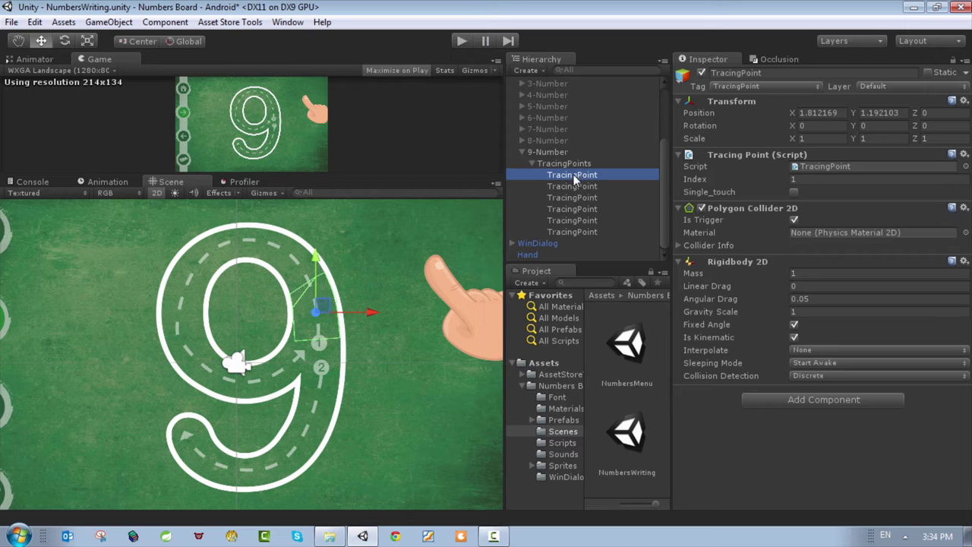
pyautogui.click(584, 221)
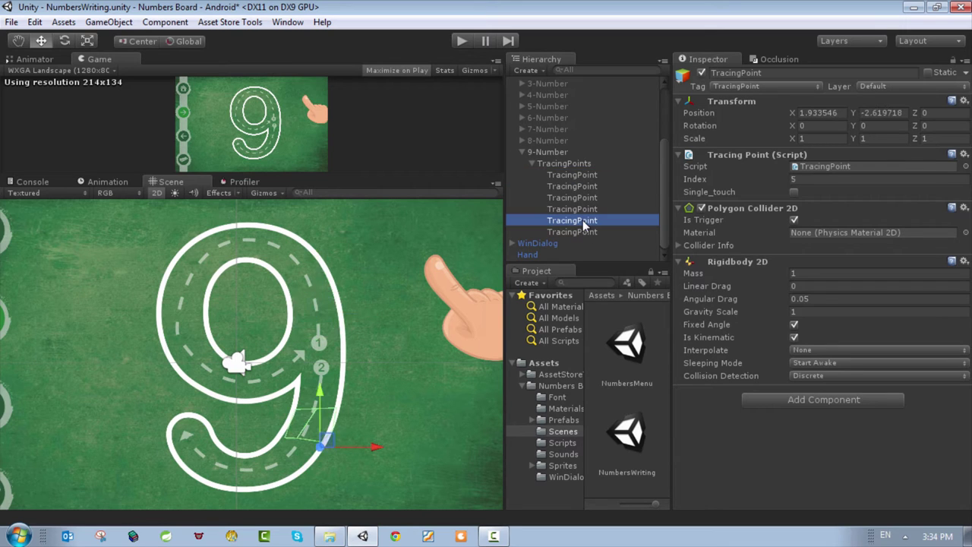
pyautogui.click(580, 230)
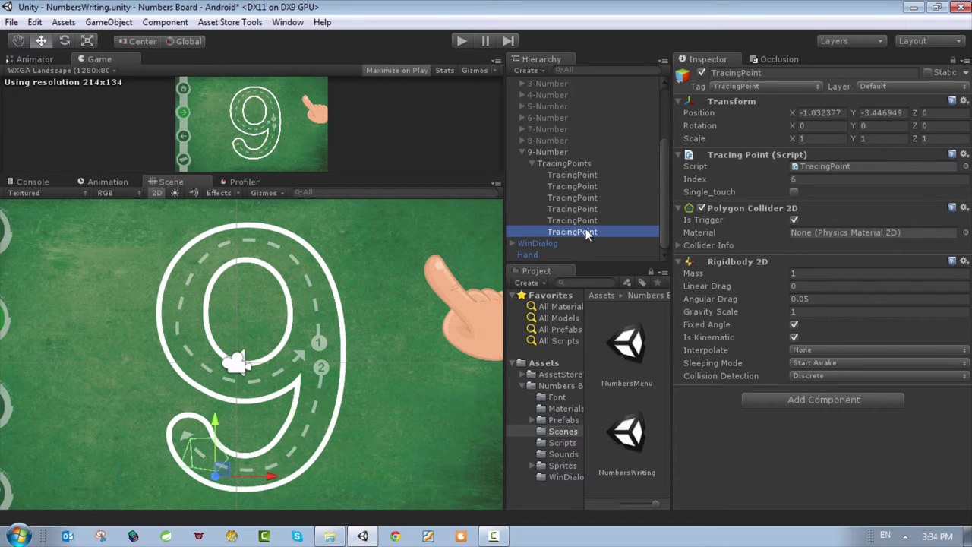
# Set the Order size of 9-Number's second Tracing Part script to 3.
pyautogui.click(544, 150)
pyautogui.scroll(-5, 921, 300)
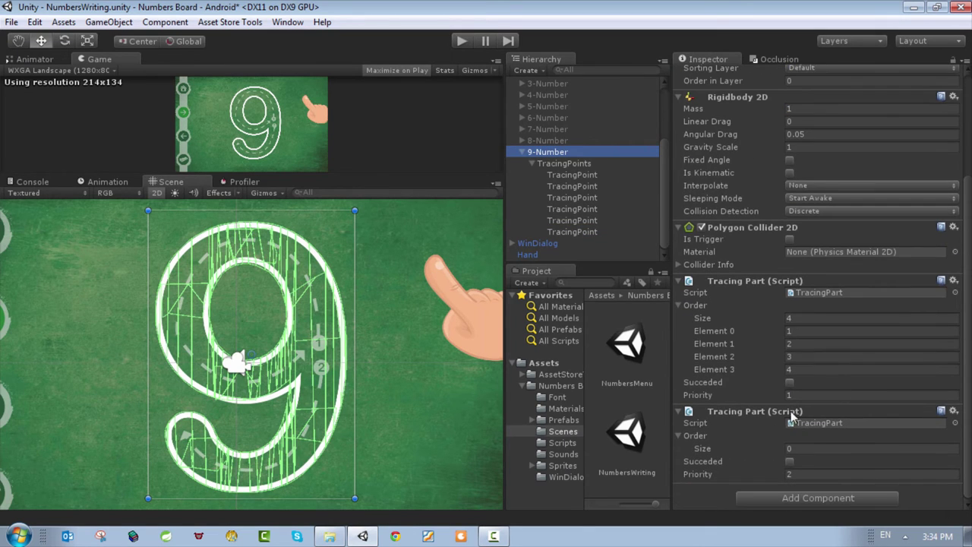
pyautogui.click(793, 448)
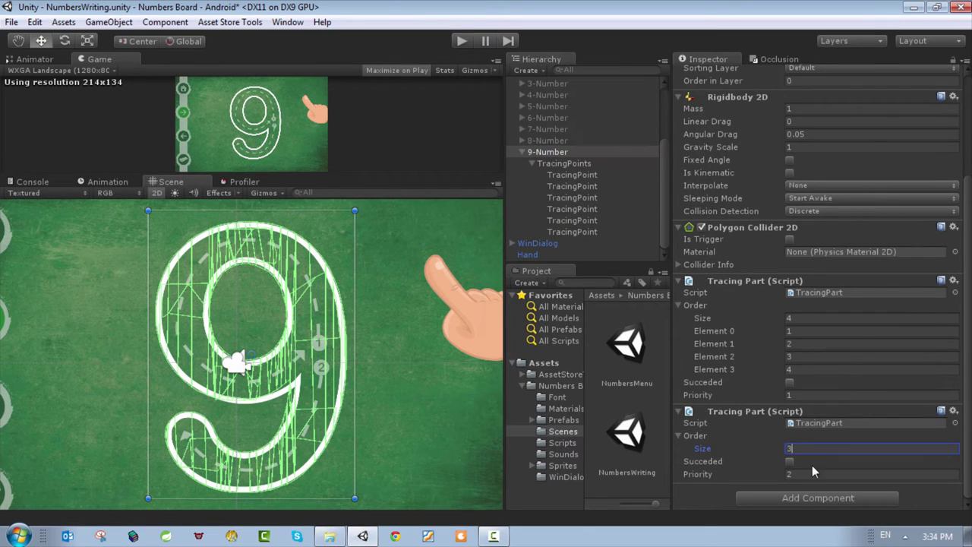
pyautogui.write('3')
pyautogui.press('Return')
pyautogui.scroll(-2, 805, 441)
# Fill Order elements 0 to 2 of the second Tracing Part with 1, 5 and 6.
pyautogui.click(794, 422)
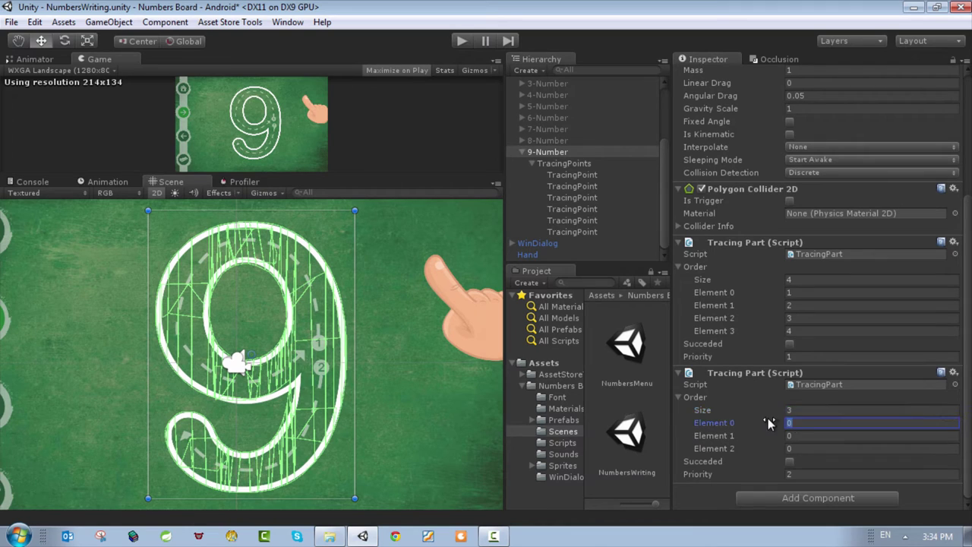
pyautogui.write('1')
pyautogui.click(798, 434)
pyautogui.write('5')
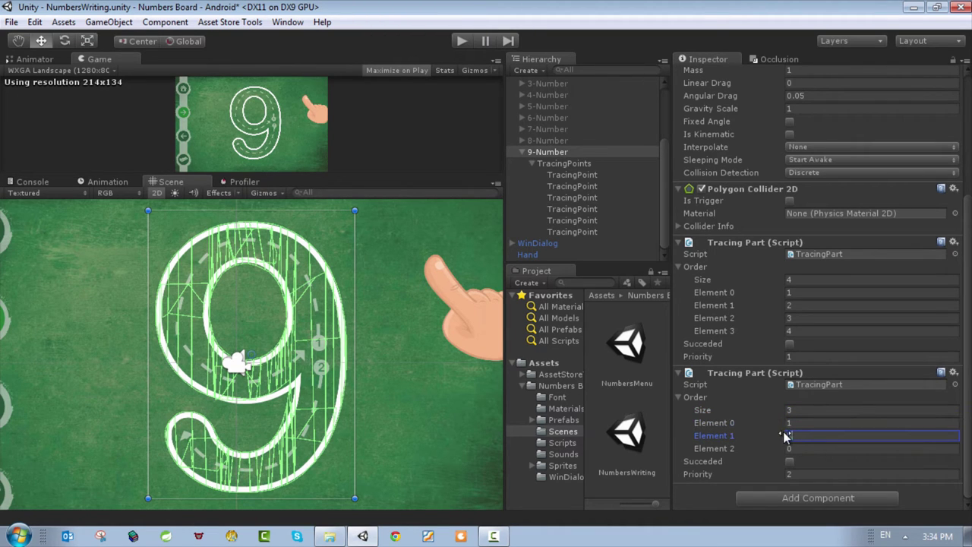
pyautogui.click(809, 448)
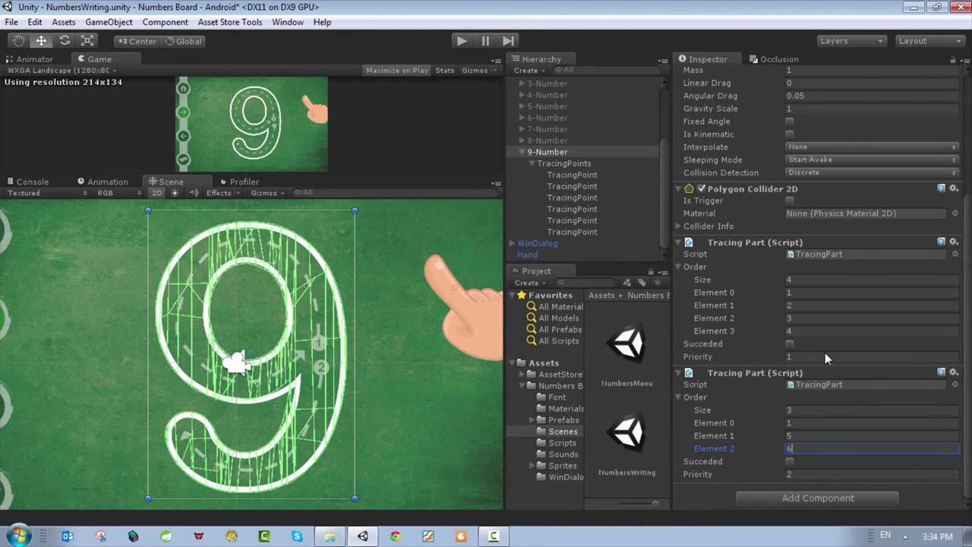
pyautogui.click(826, 414)
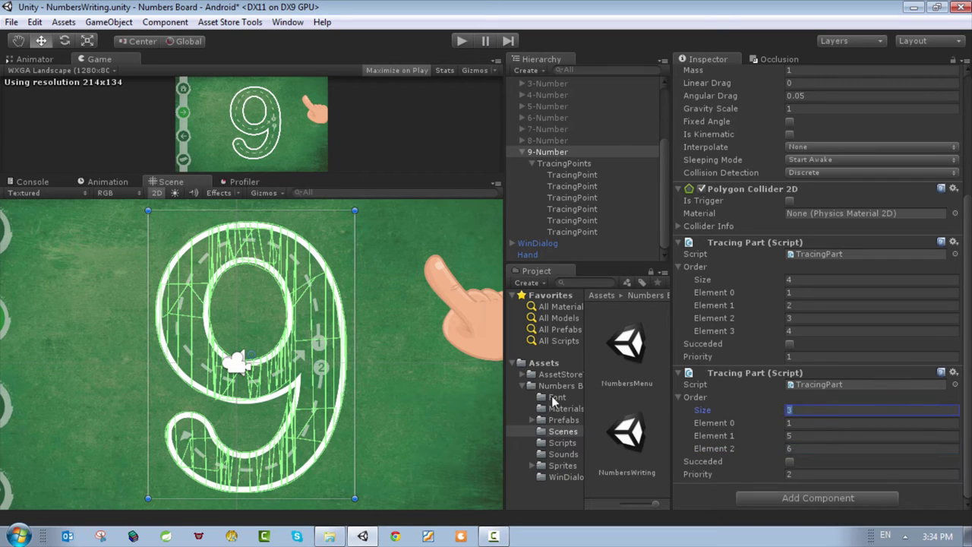
# Inspect 9-Number and its TracingPoints child alternately to view their colliders and components in the scene.
pyautogui.click(560, 155)
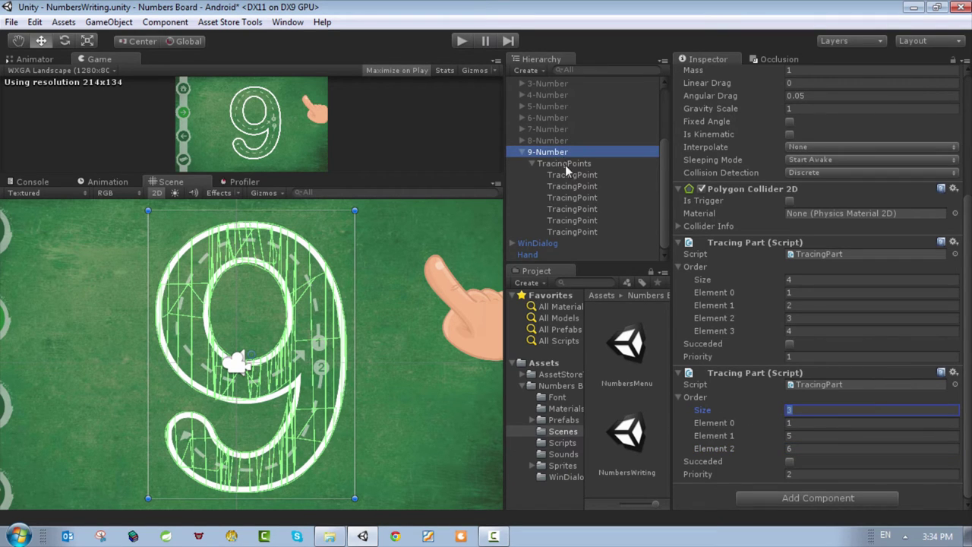
pyautogui.click(565, 164)
pyautogui.click(561, 153)
pyautogui.click(562, 163)
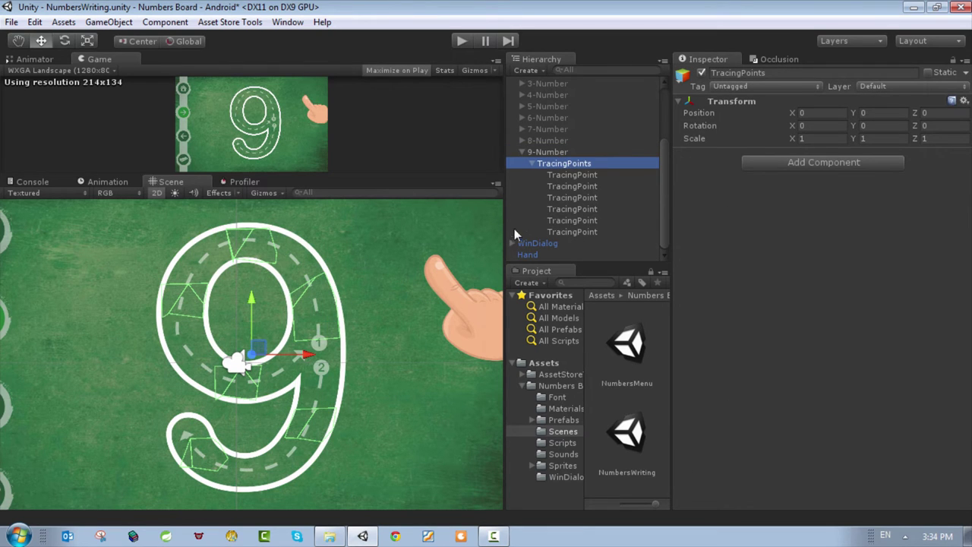
pyautogui.click(542, 153)
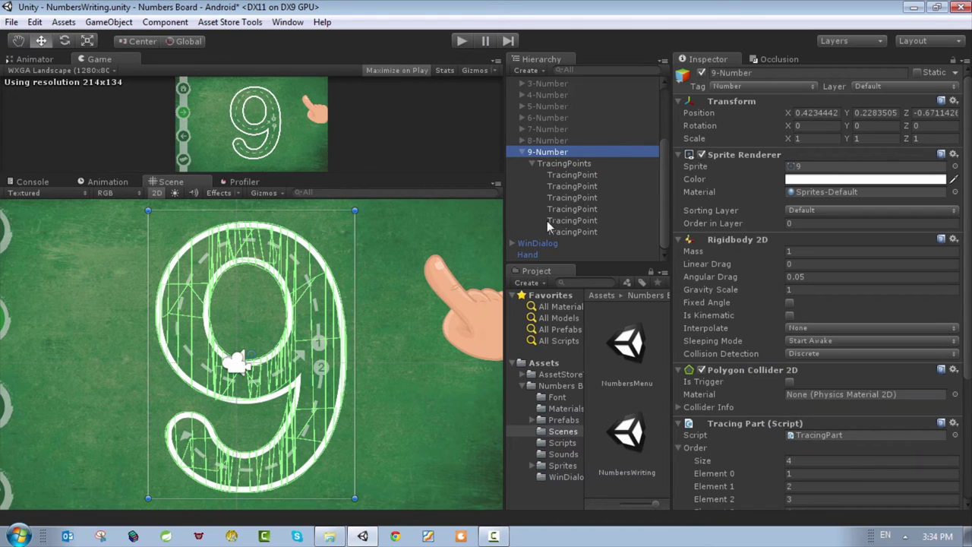
pyautogui.click(561, 165)
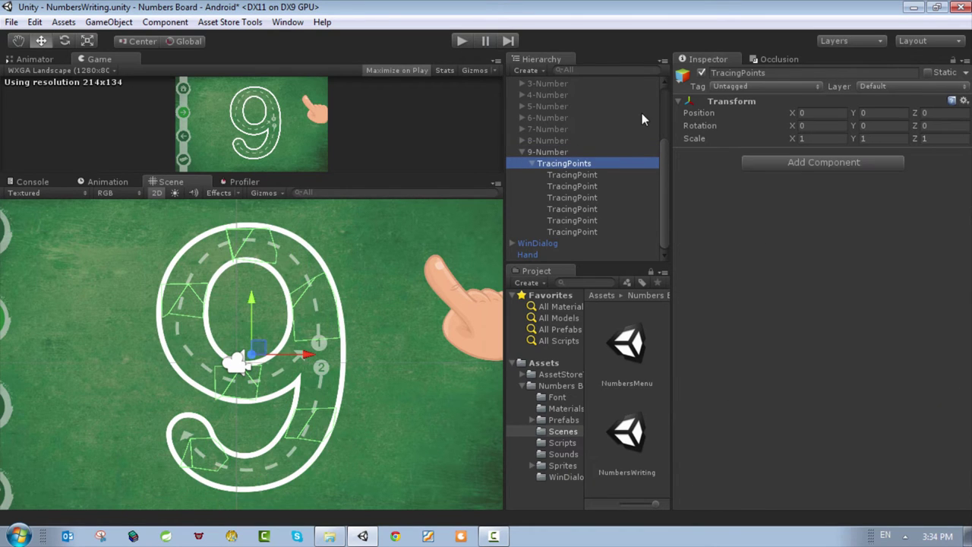
pyautogui.click(564, 155)
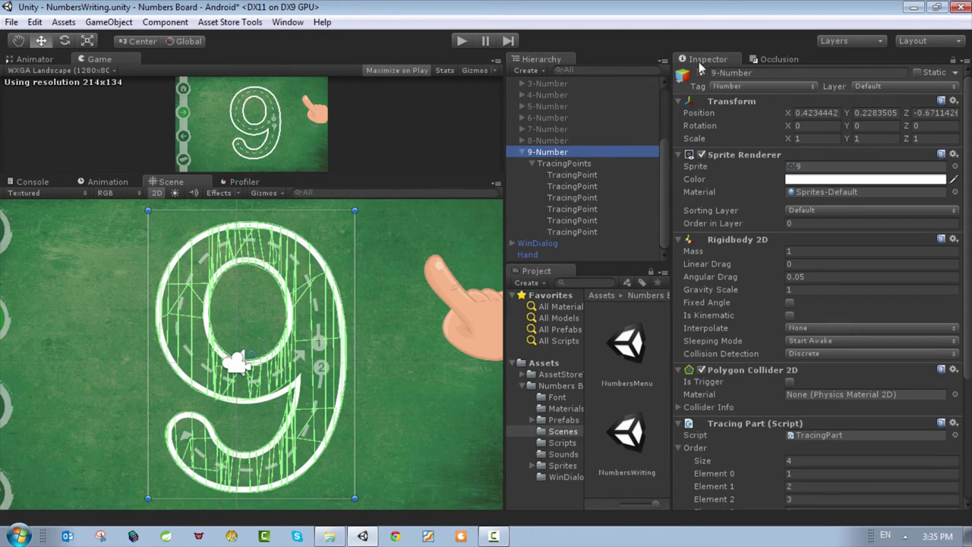
# Deactivate the 9-Number object and collapse its children in the hierarchy.
pyautogui.click(704, 74)
pyautogui.click(702, 74)
pyautogui.click(703, 73)
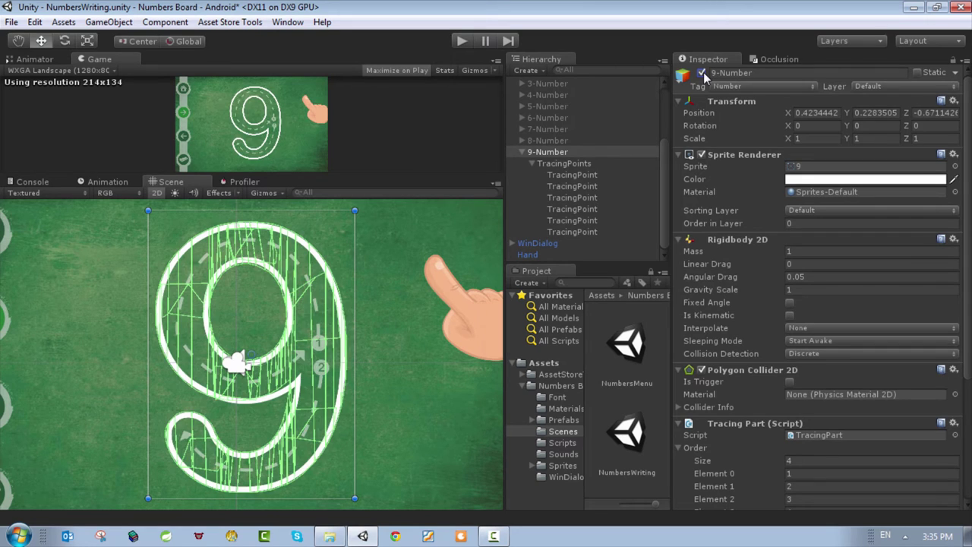
pyautogui.click(702, 73)
pyautogui.click(702, 74)
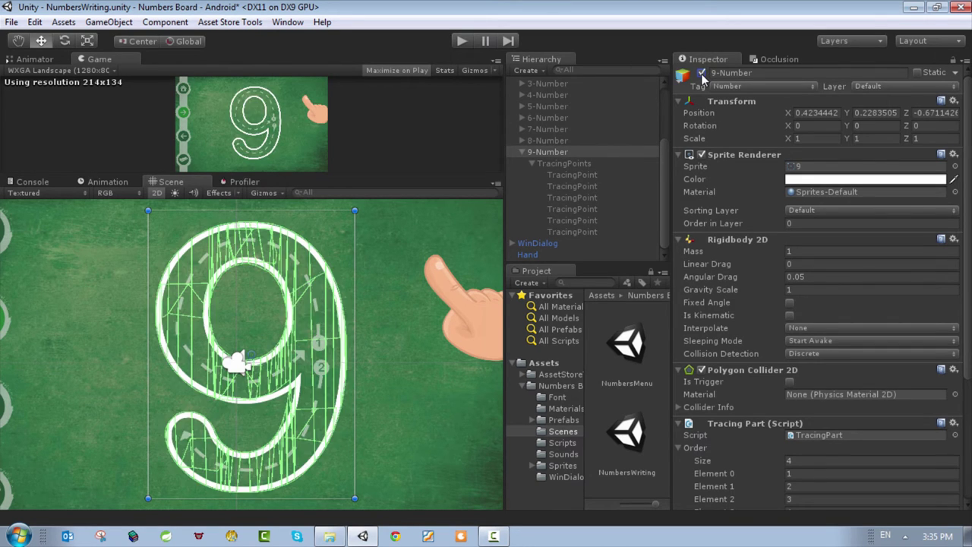
pyautogui.click(702, 73)
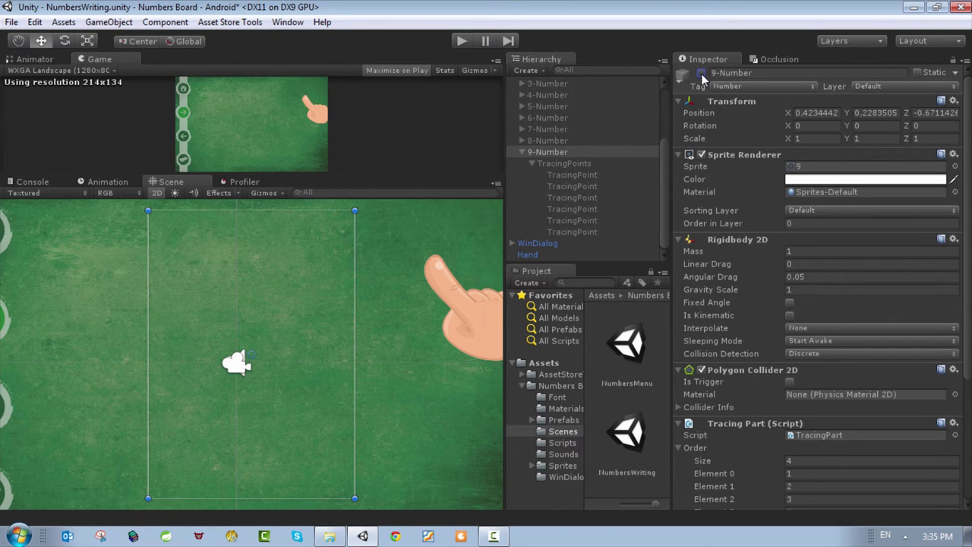
pyautogui.click(702, 73)
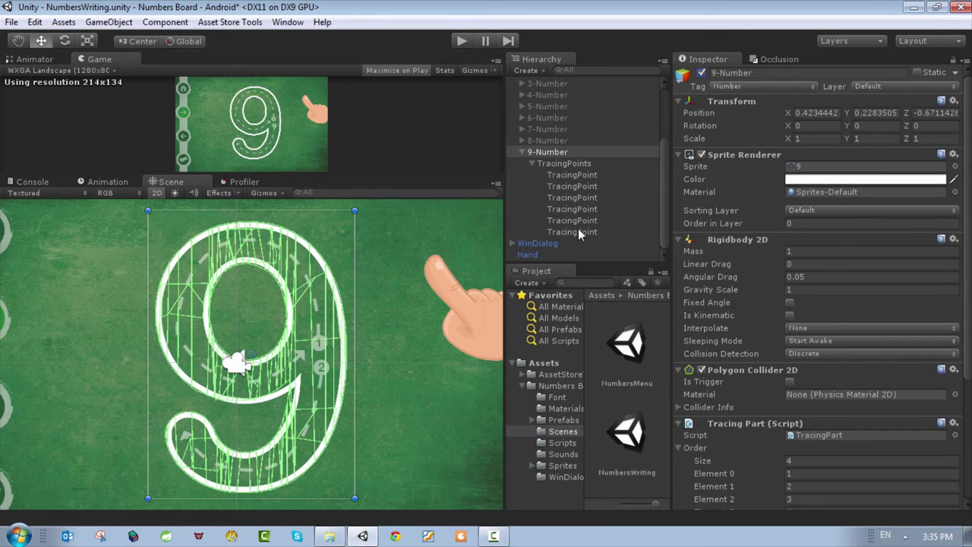
pyautogui.click(703, 73)
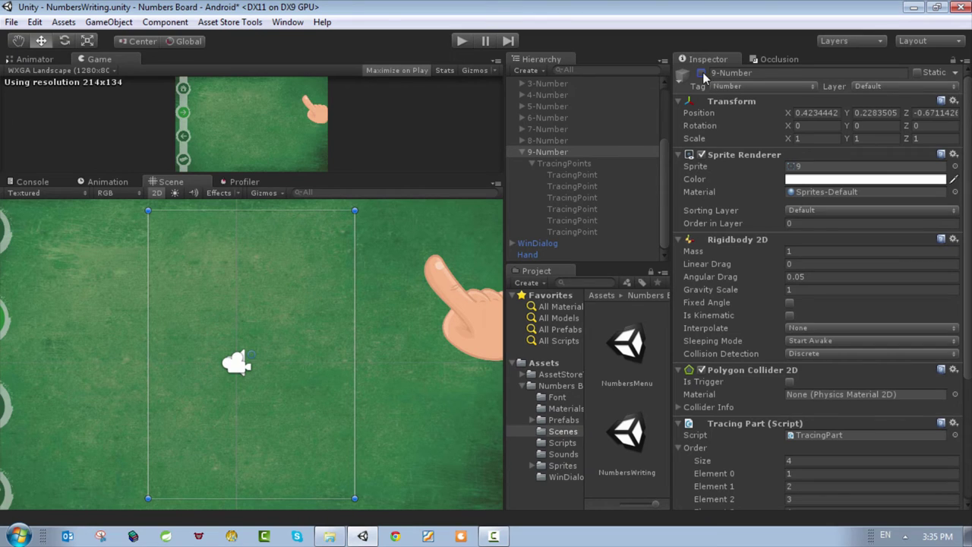
pyautogui.click(539, 151)
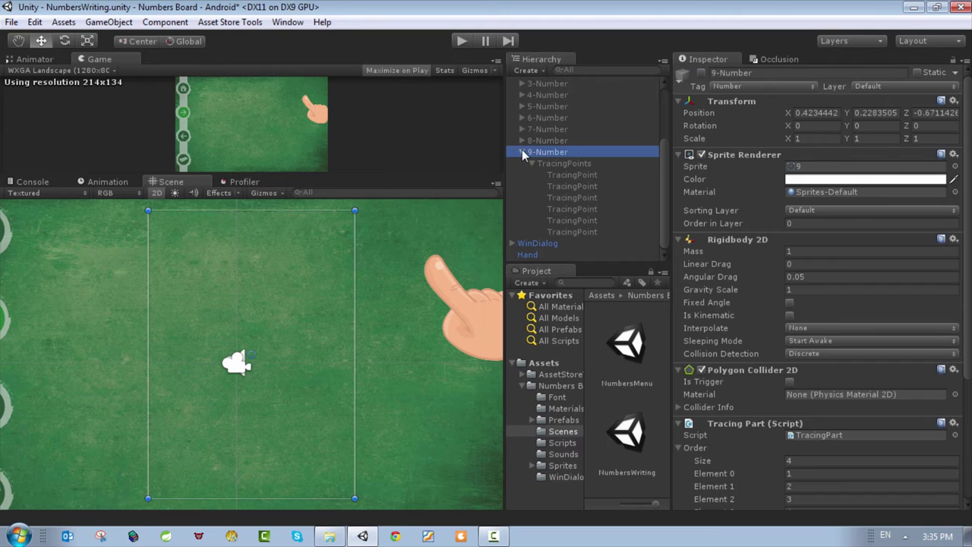
pyautogui.click(522, 151)
pyautogui.scroll(-4, 366, 345)
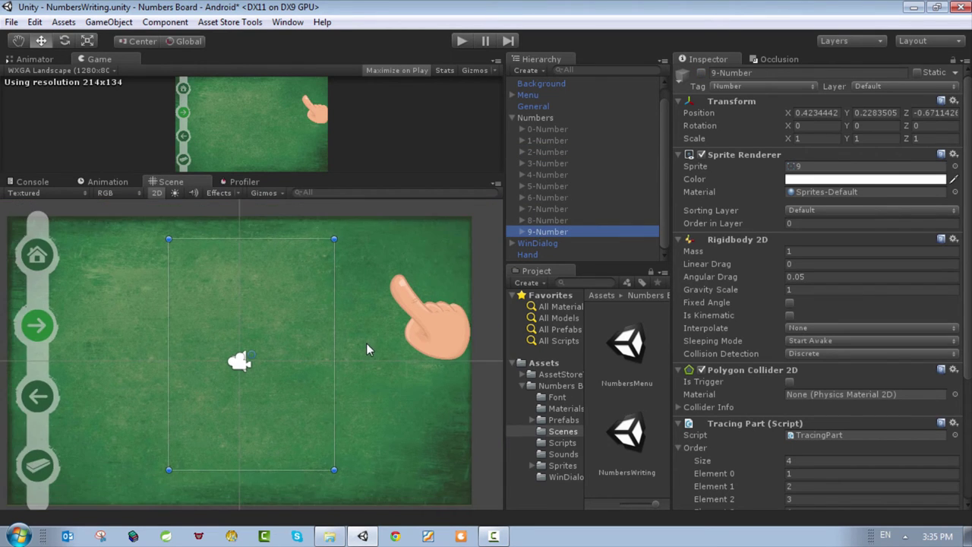
# Run the scene, advance from number 0 to number 9 to test it, and stop the game.
pyautogui.click(462, 41)
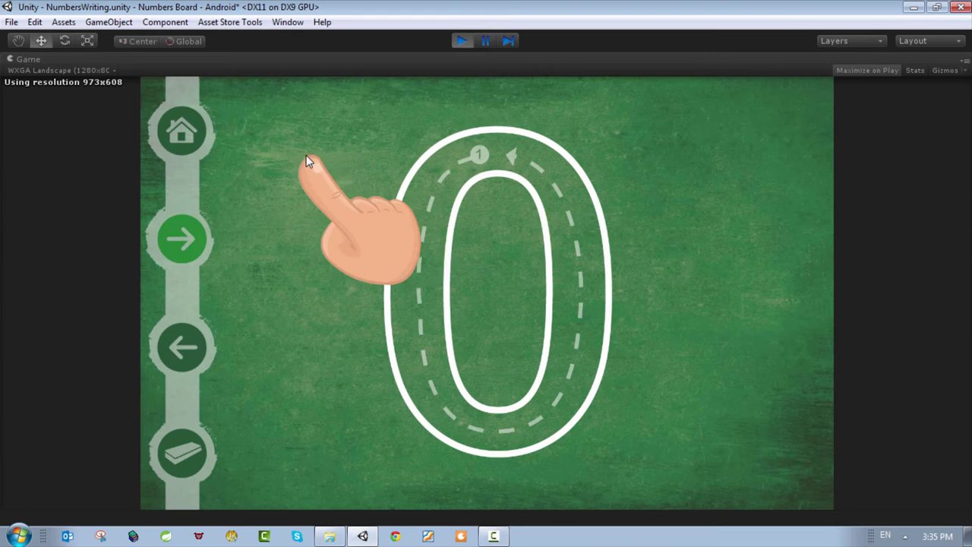
pyautogui.click(179, 238)
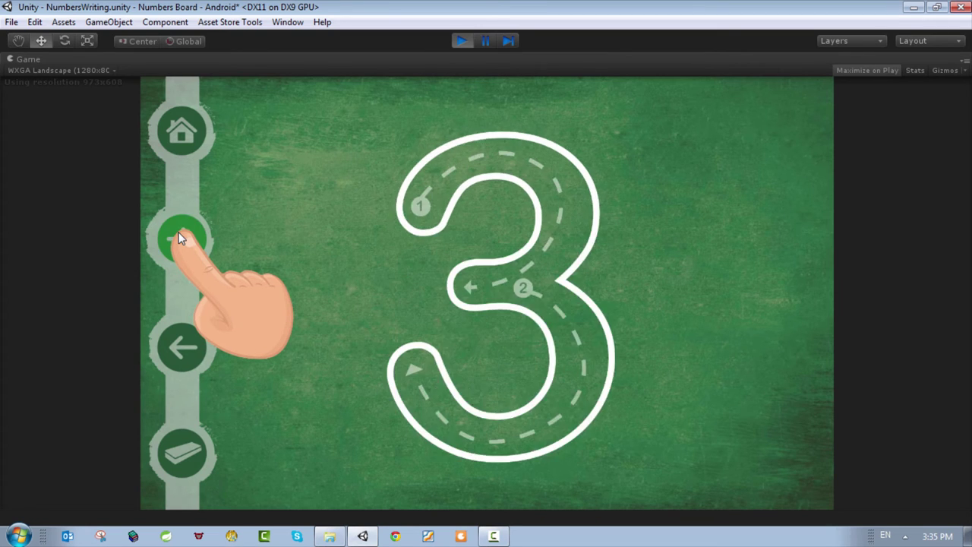
pyautogui.click(179, 238)
pyautogui.click(179, 237)
pyautogui.click(179, 237)
pyautogui.click(179, 238)
pyautogui.click(179, 238)
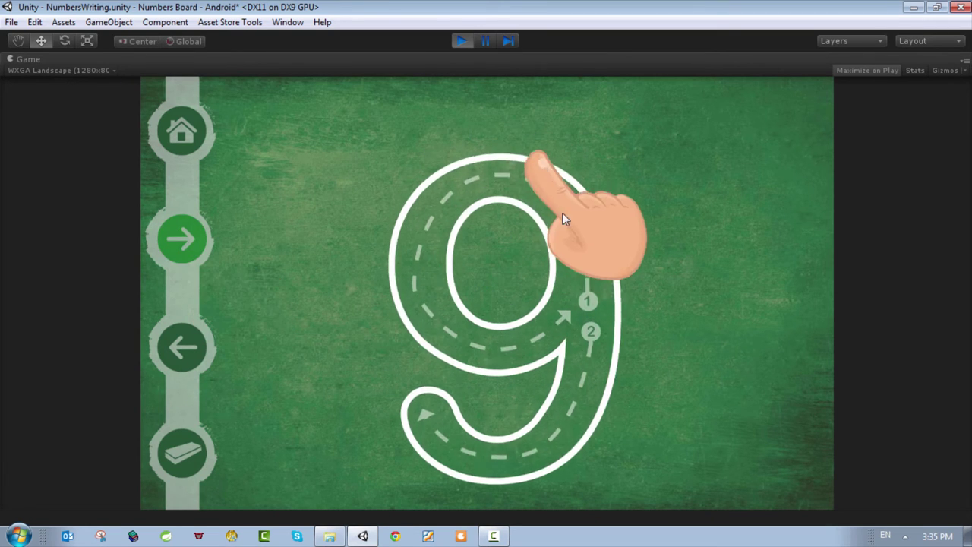
pyautogui.click(460, 41)
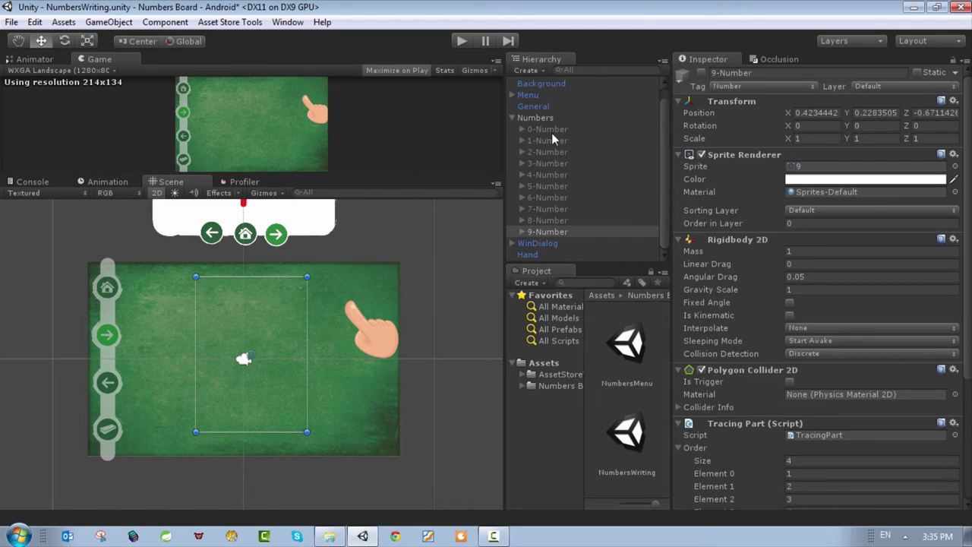
# Review 9-Number's Tracing Part scripts and compare its Rigidbody 2D settings with those of 8-Number.
pyautogui.click(549, 230)
pyautogui.scroll(-5, 902, 315)
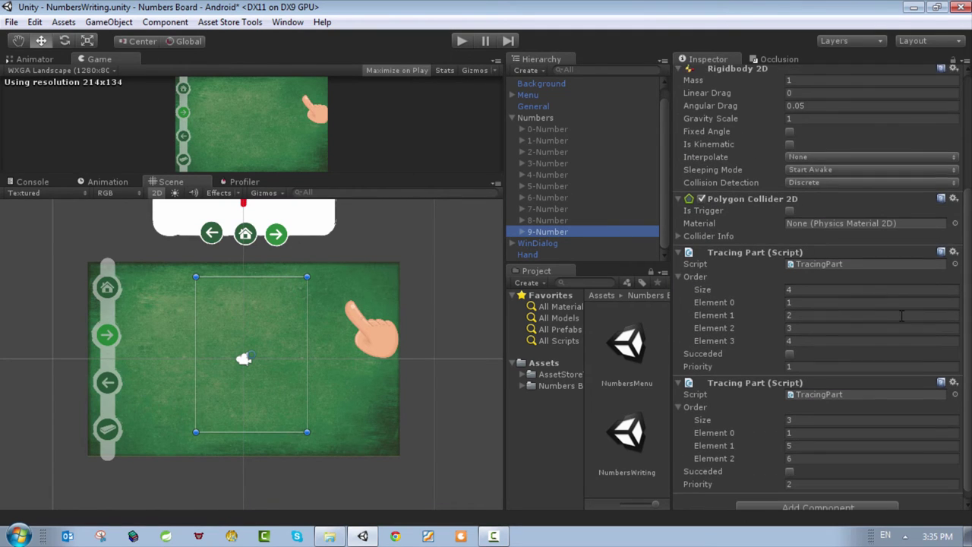
pyautogui.scroll(-1, 897, 304)
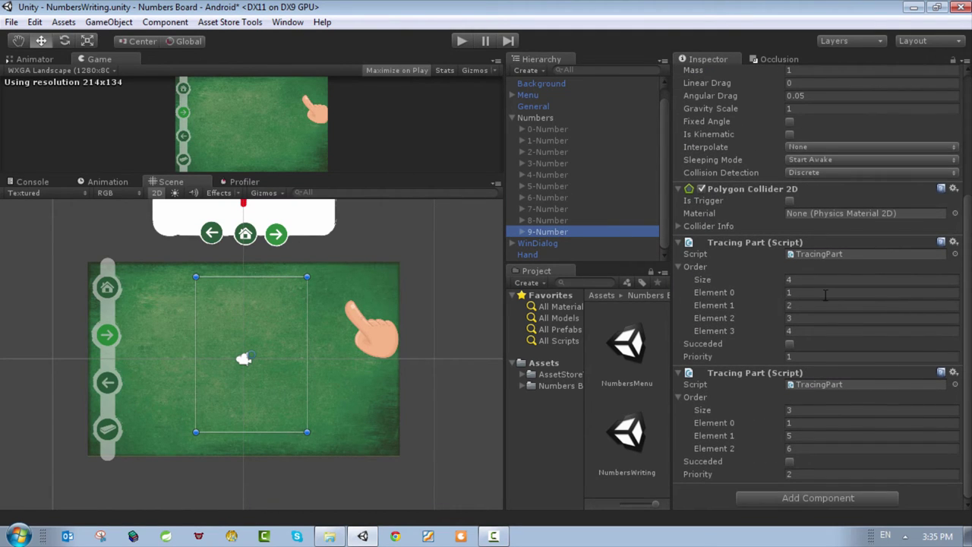
pyautogui.scroll(3, 797, 334)
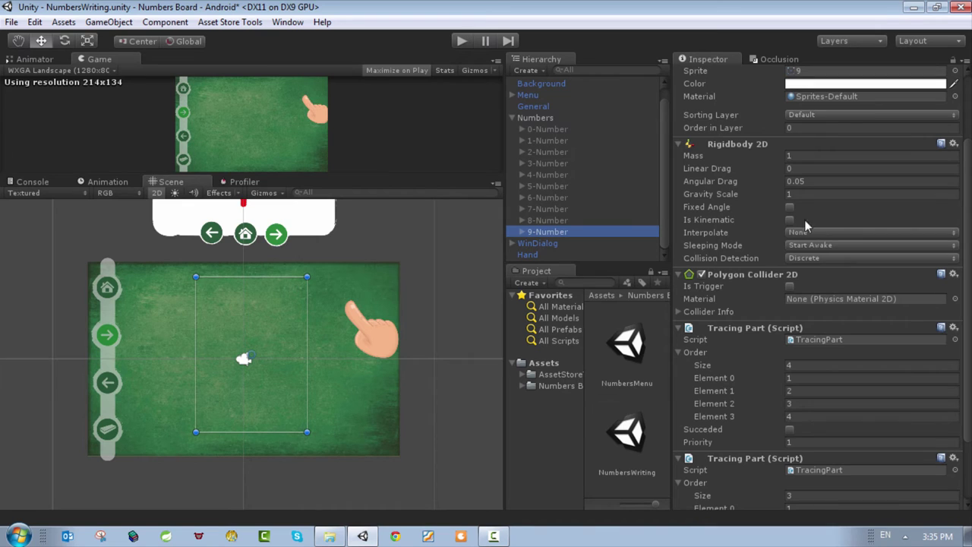
pyautogui.click(562, 221)
pyautogui.scroll(-4, 800, 389)
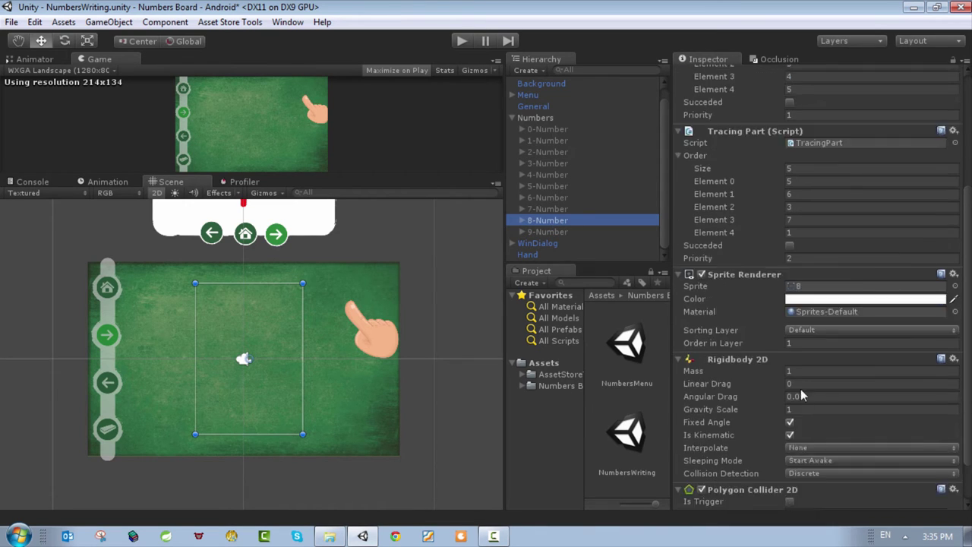
pyautogui.click(547, 231)
pyautogui.scroll(2, 798, 201)
pyautogui.scroll(4, 825, 213)
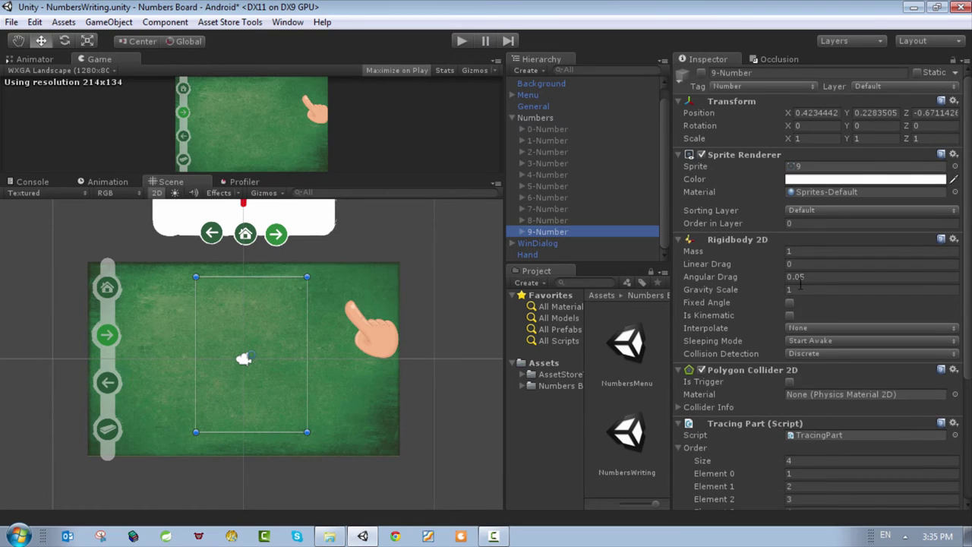
# Enable Fixed Angle and Is Kinematic on 9-Number's Rigidbody 2D, and save the scene.
pyautogui.click(789, 303)
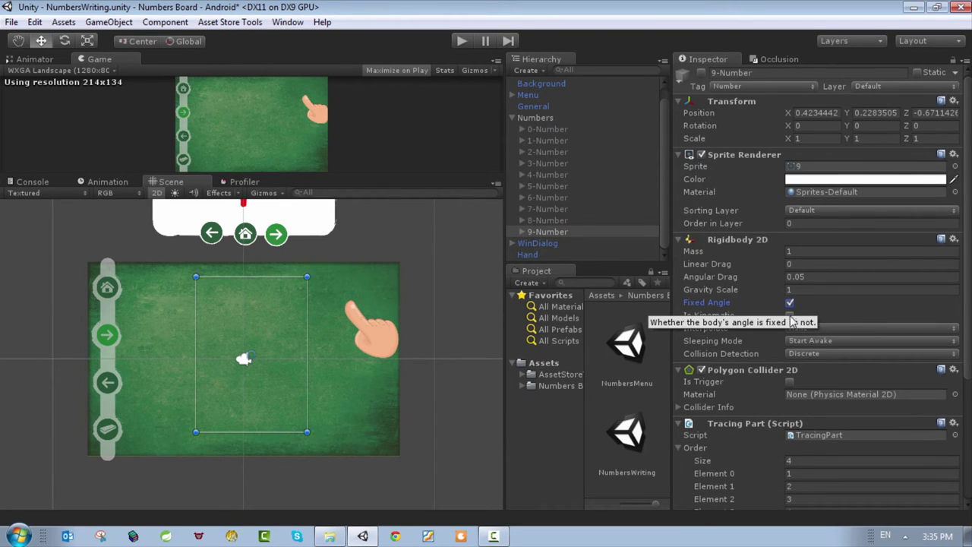
pyautogui.click(789, 315)
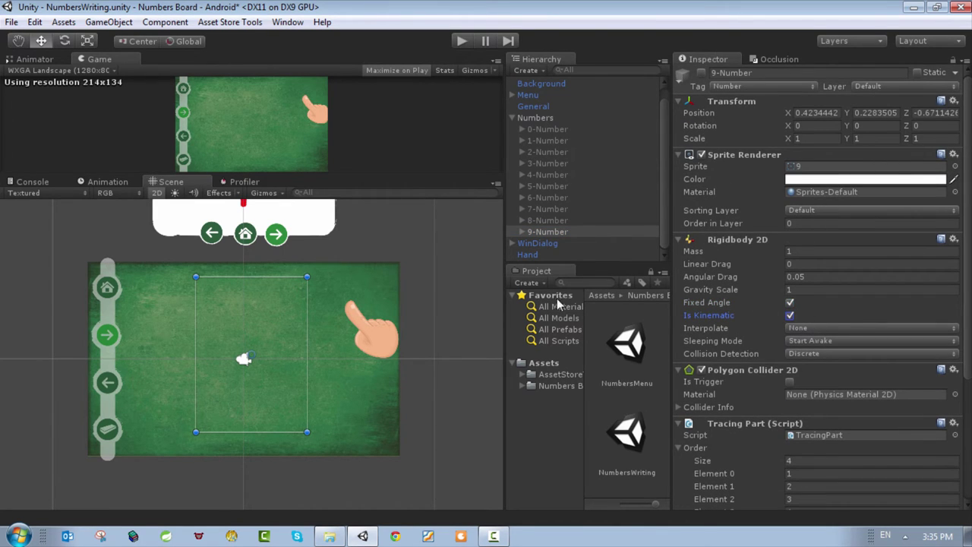
pyautogui.click(12, 22)
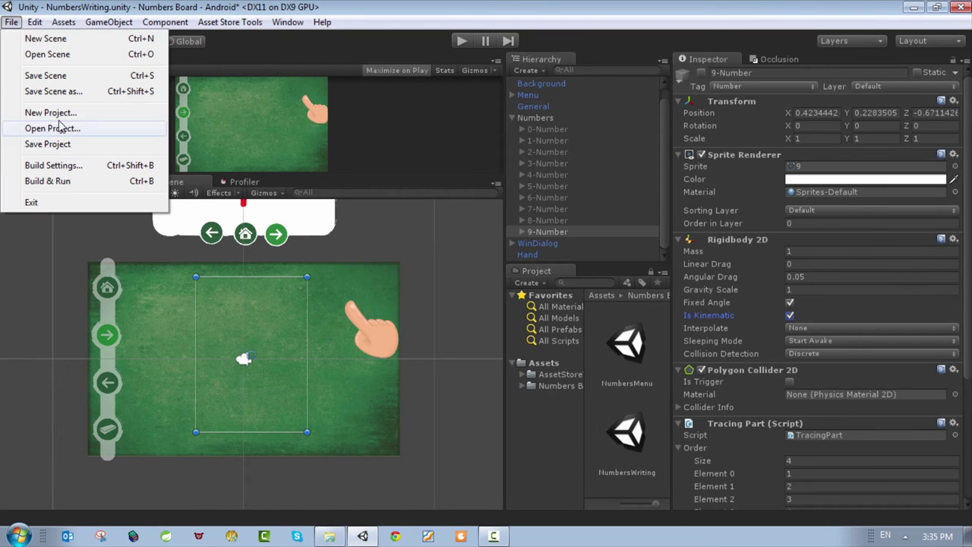
pyautogui.click(113, 75)
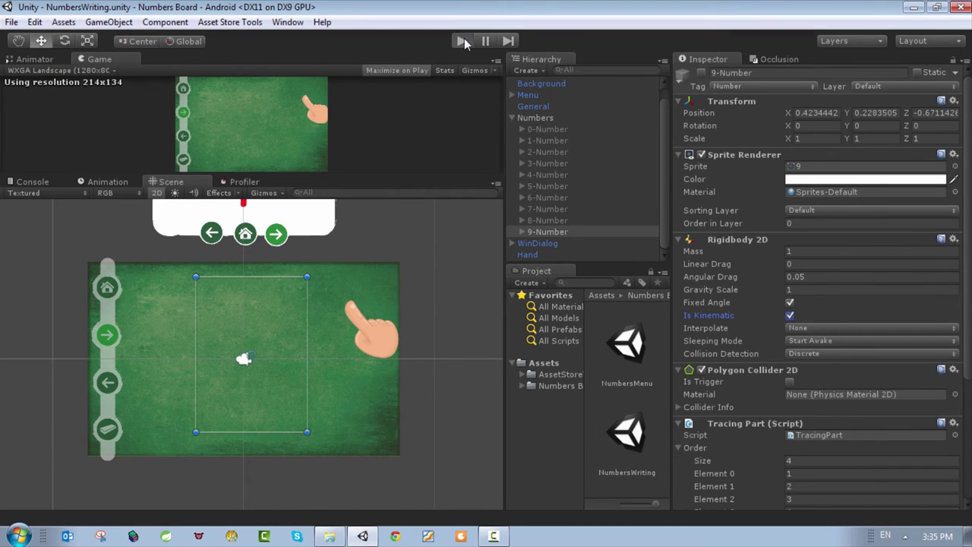
# Run the scene, advance through the numbers to 9 to check that it stays in place, and stop the game.
pyautogui.click(462, 39)
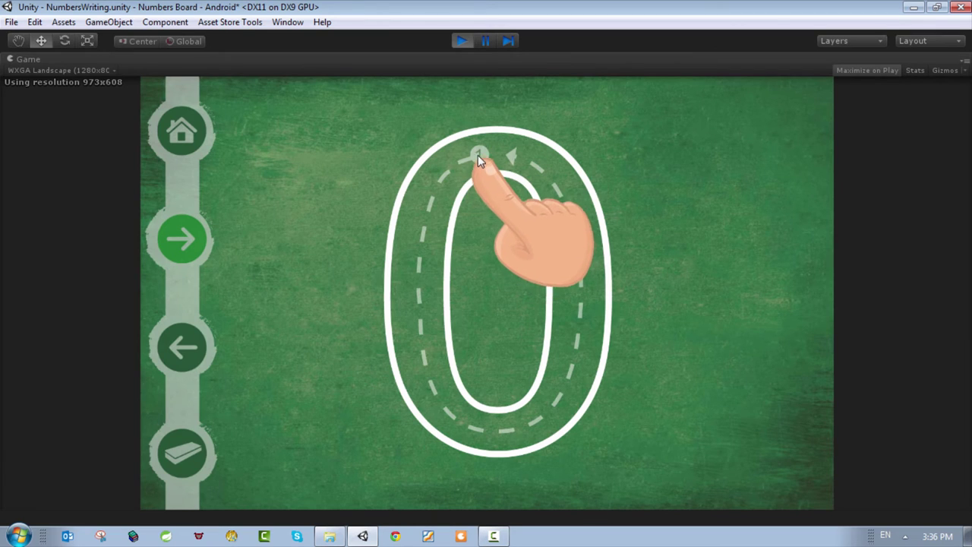
pyautogui.click(170, 230)
pyautogui.click(170, 230)
pyautogui.click(170, 230)
pyautogui.click(170, 229)
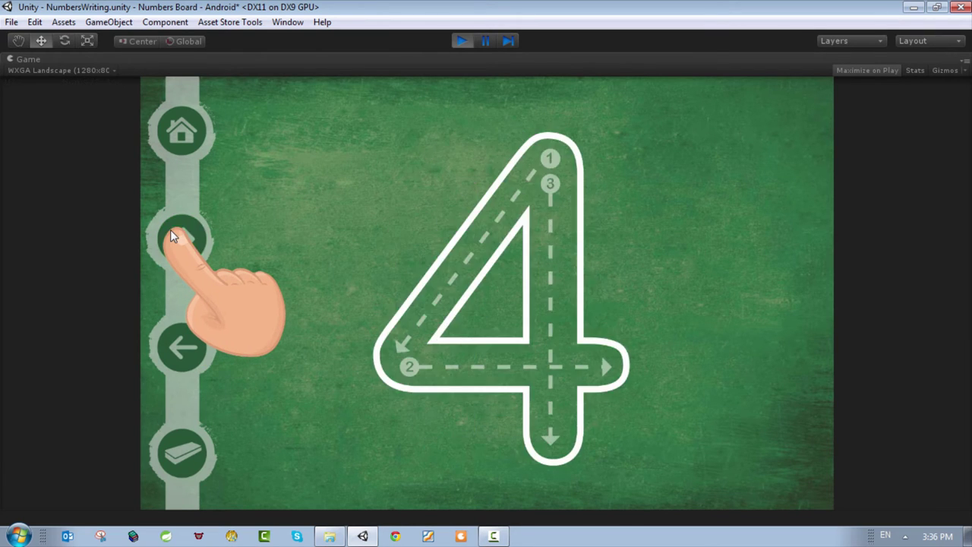
pyautogui.click(170, 229)
pyautogui.click(170, 229)
pyautogui.click(170, 229)
pyautogui.click(170, 229)
pyautogui.click(170, 230)
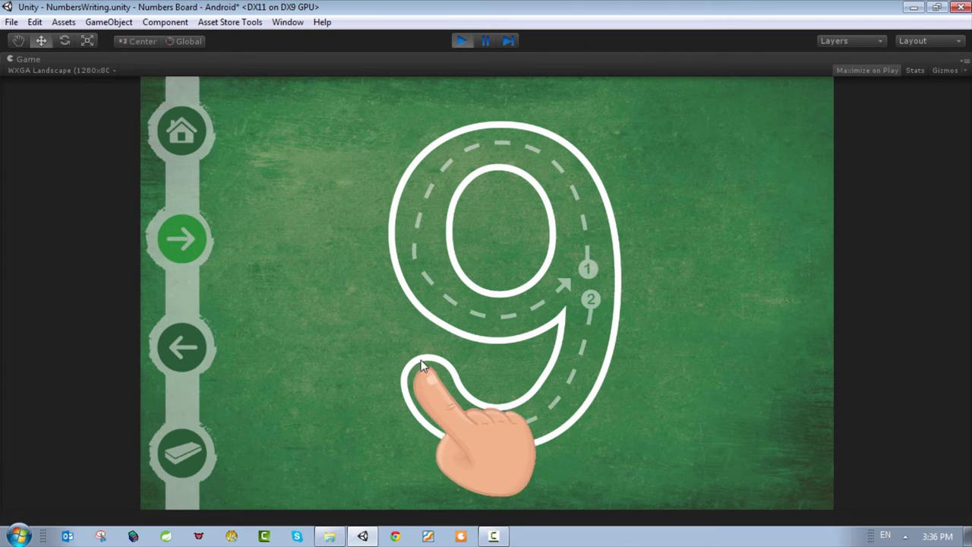
pyautogui.click(461, 41)
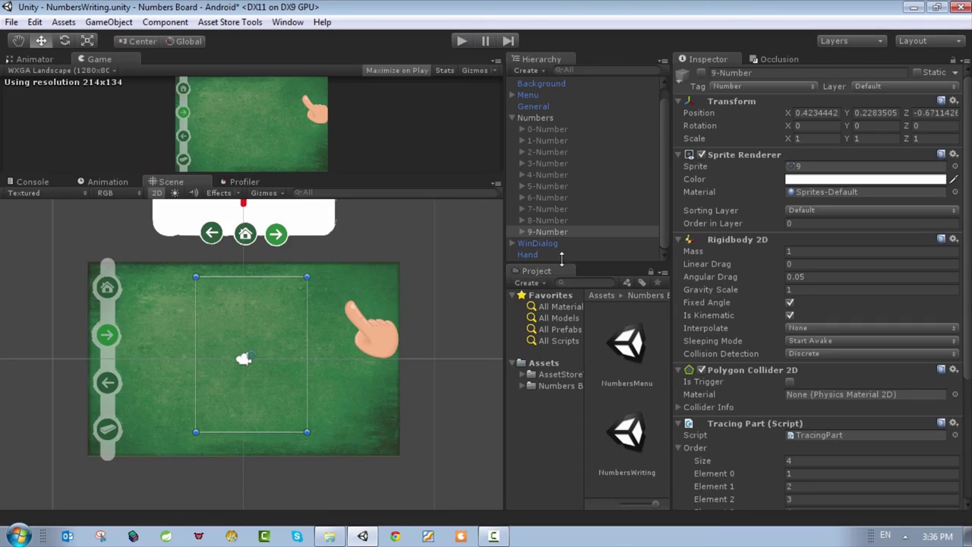
# Expand 9-Number in the hierarchy and inspect the index and physics settings of several of its TracingPoint objects.
pyautogui.click(521, 231)
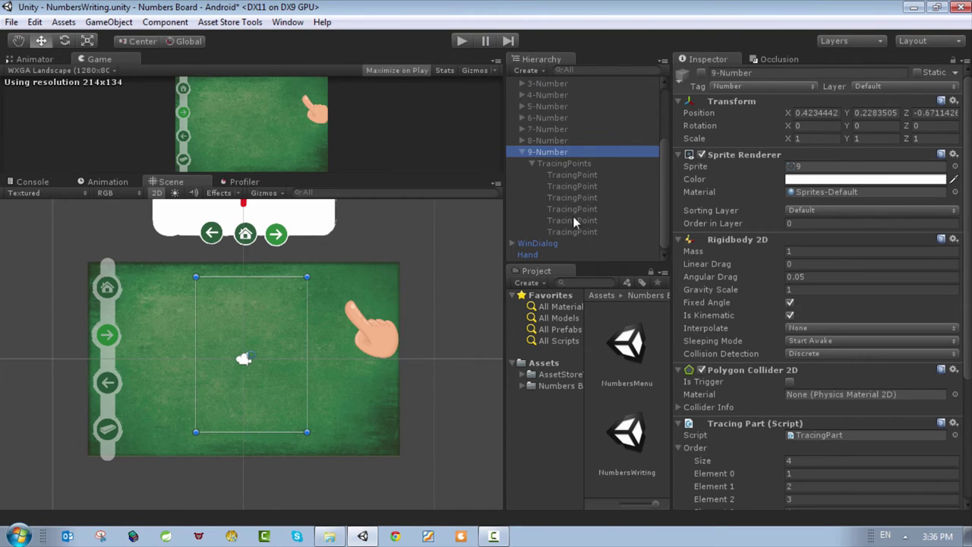
pyautogui.click(569, 177)
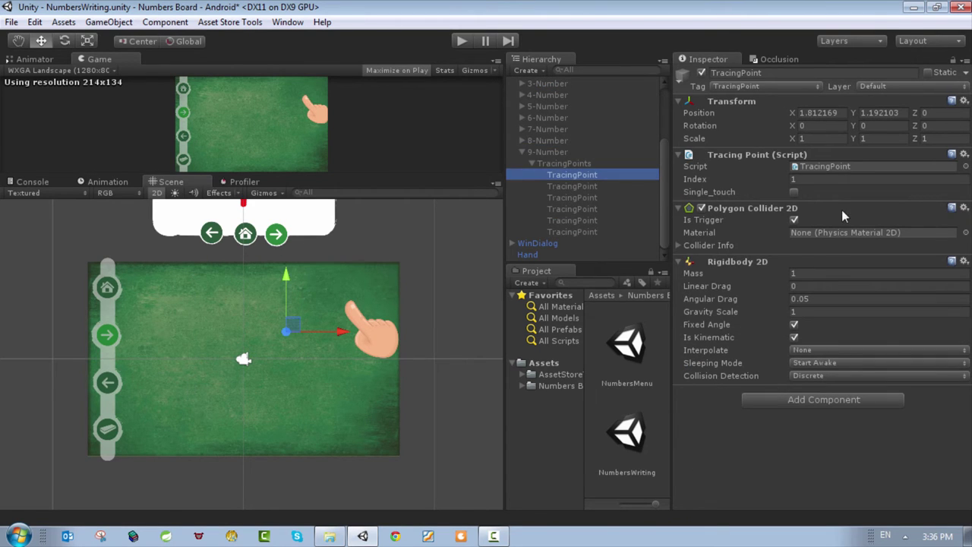
pyautogui.click(591, 187)
pyautogui.click(591, 198)
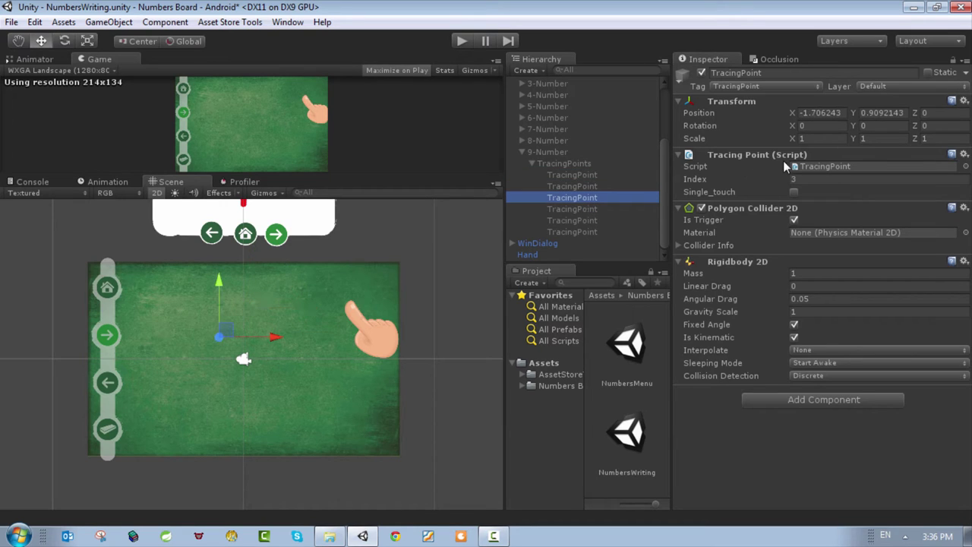
pyautogui.click(558, 164)
pyautogui.click(549, 152)
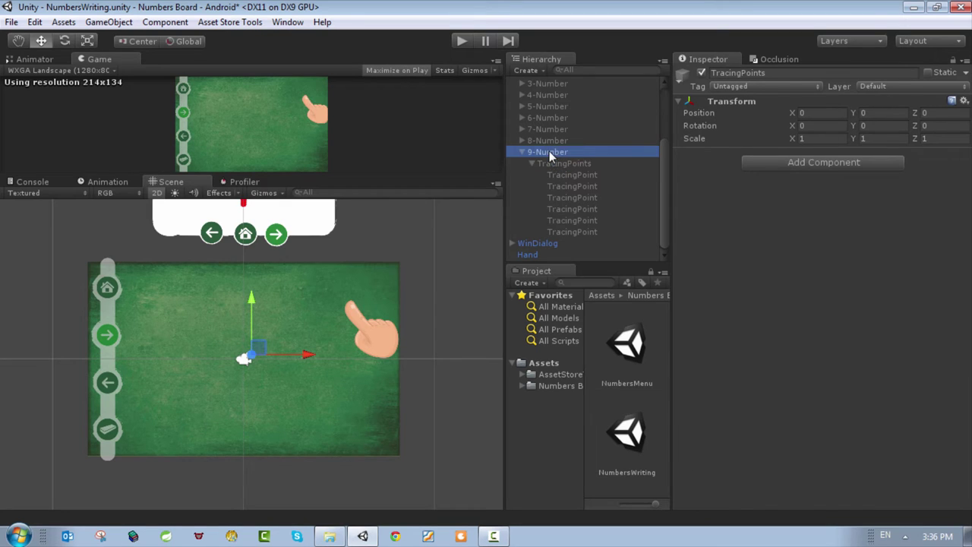
pyautogui.click(568, 209)
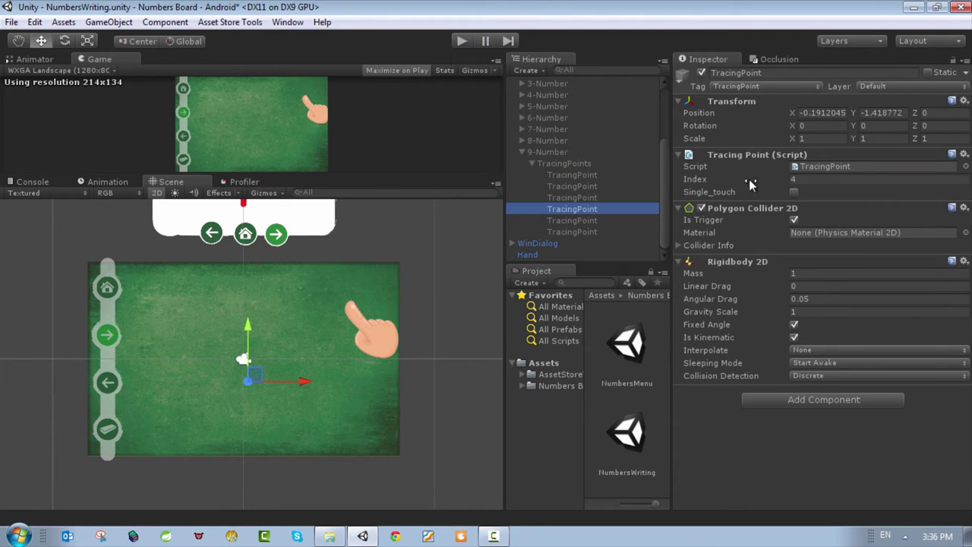
# Review 9-Number's Rigidbody 2D, Polygon Collider 2D and two Tracing Part scripts, and glance at its TracingPoints parent.
pyautogui.click(552, 155)
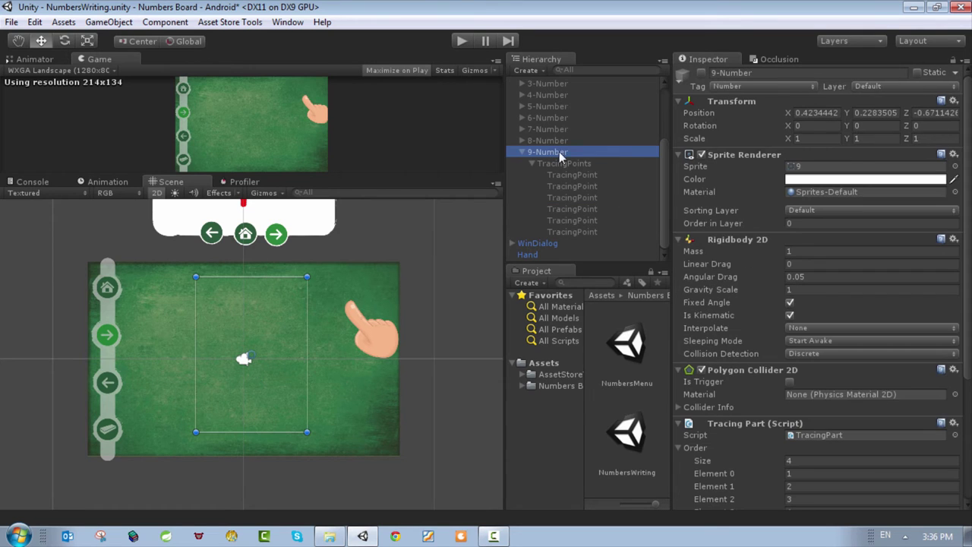
pyautogui.scroll(-4, 765, 377)
pyautogui.scroll(-3, 767, 335)
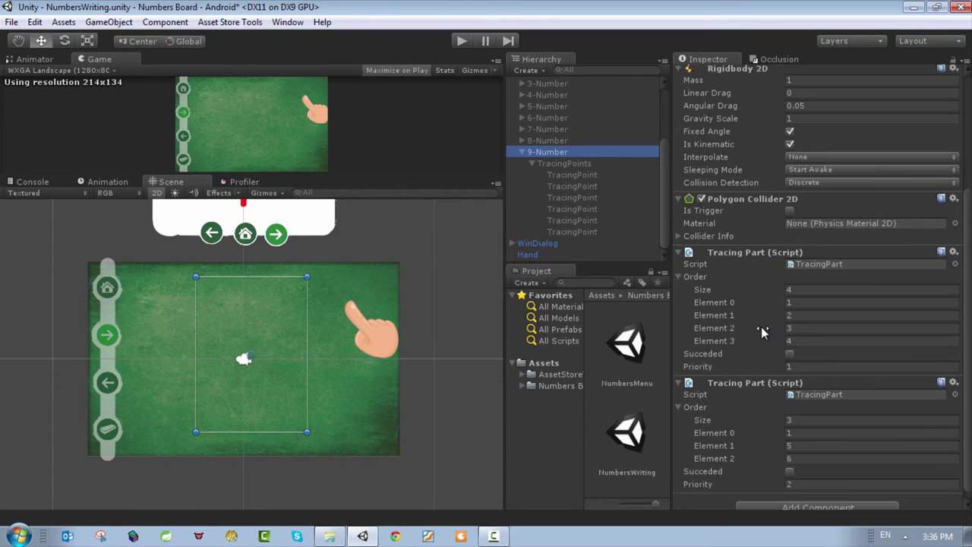
pyautogui.scroll(7, 706, 338)
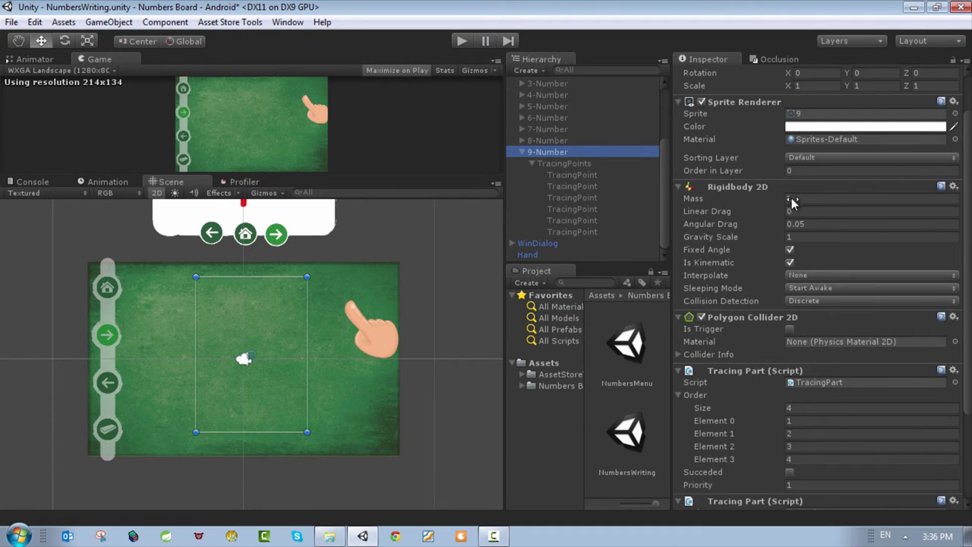
pyautogui.click(562, 164)
pyautogui.click(544, 152)
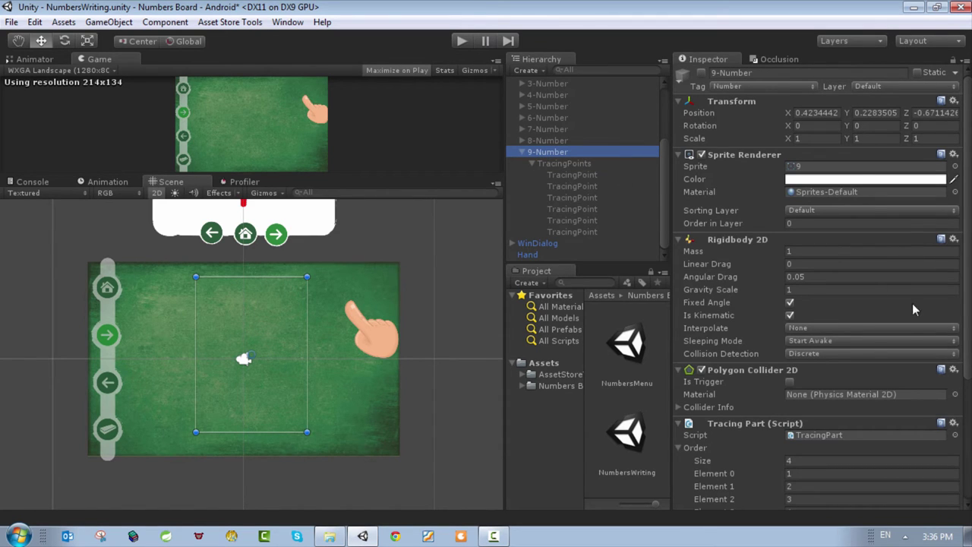
pyautogui.scroll(-5, 823, 365)
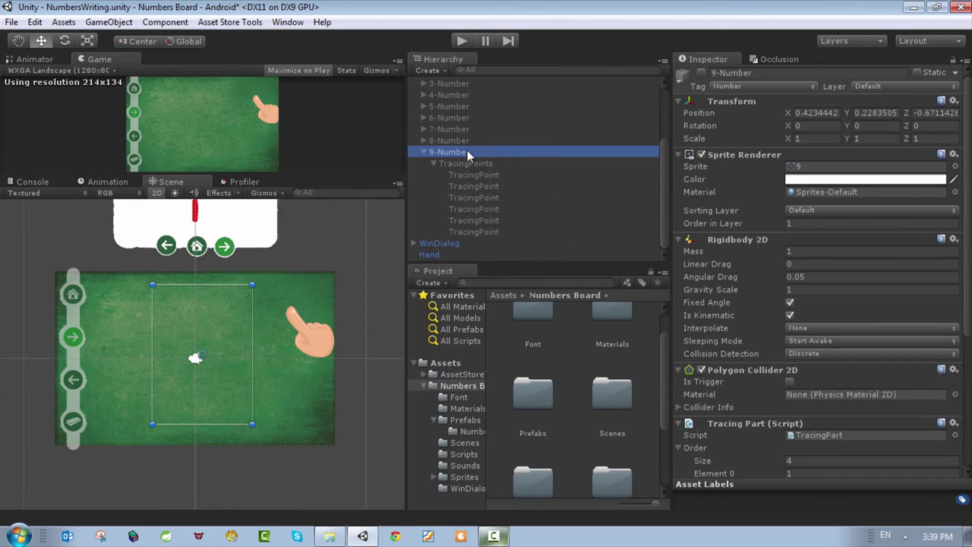
# Set the Z position of 9-Number to 0, keeping its name as 9-Number.
pyautogui.click(469, 151)
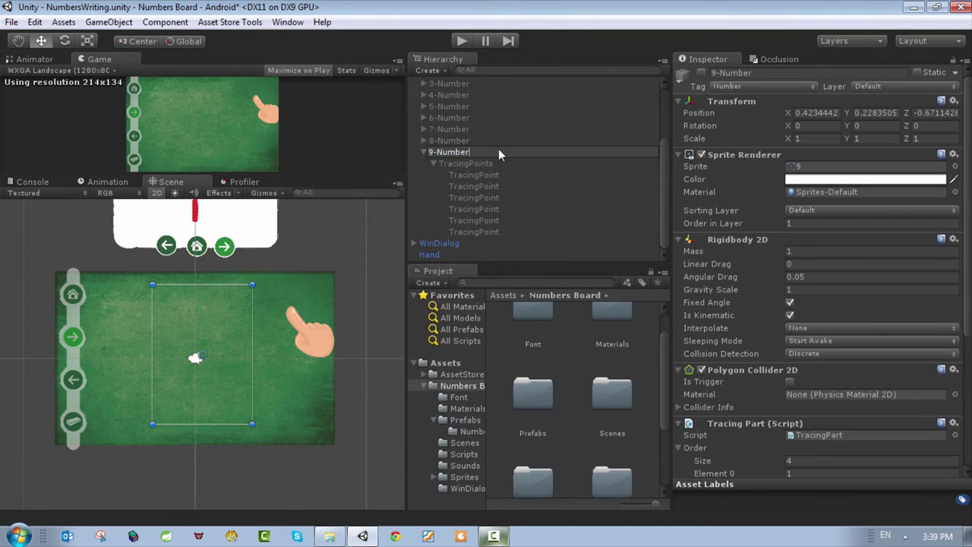
pyautogui.click(483, 186)
pyautogui.click(465, 154)
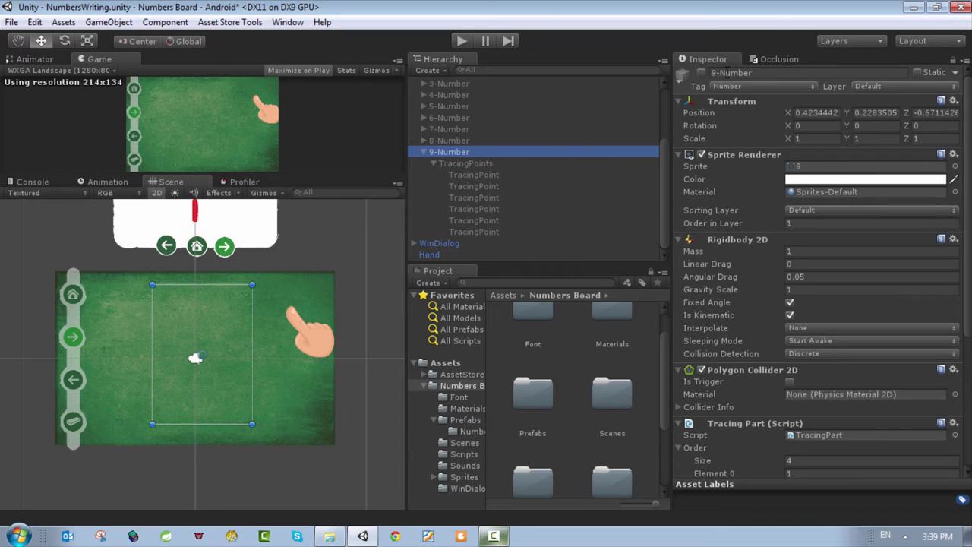
pyautogui.click(769, 73)
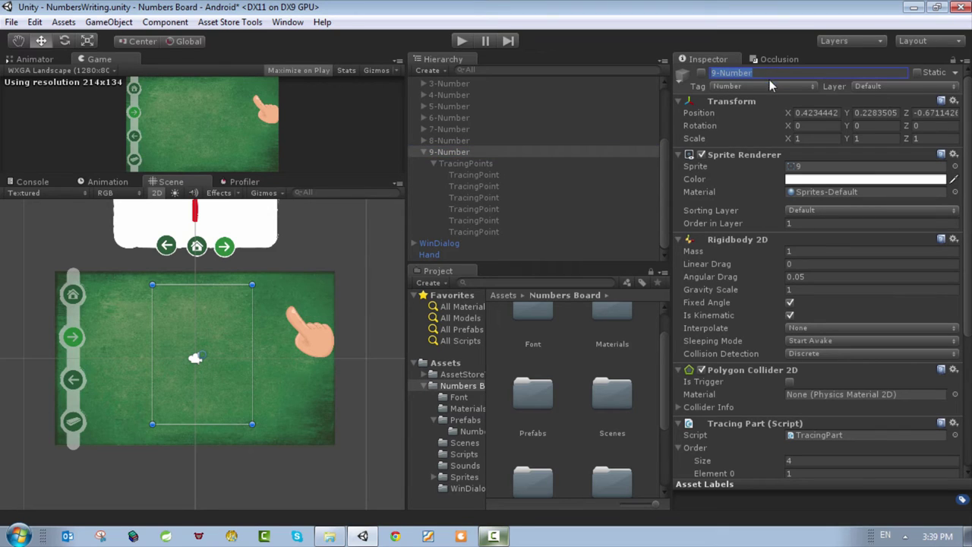
pyautogui.click(915, 112)
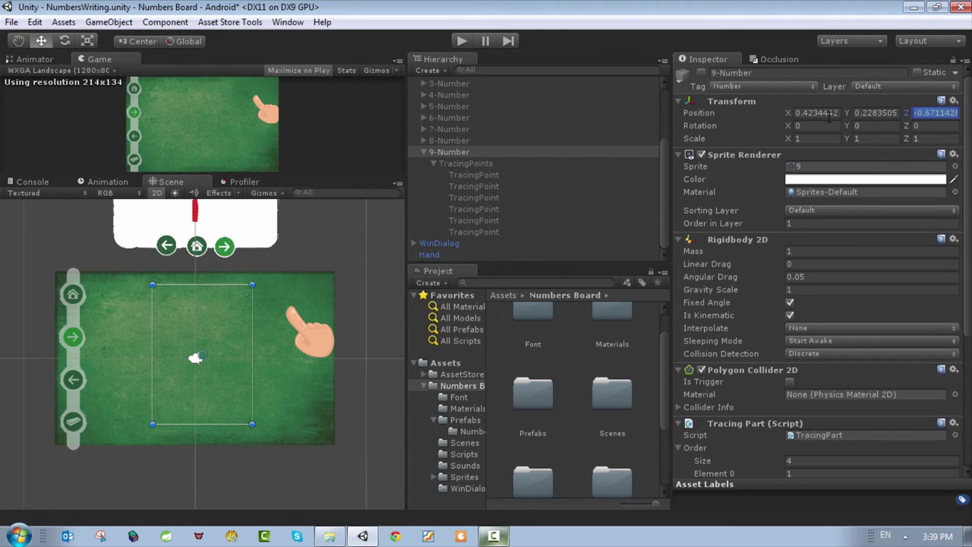
pyautogui.write('0')
pyautogui.click(869, 125)
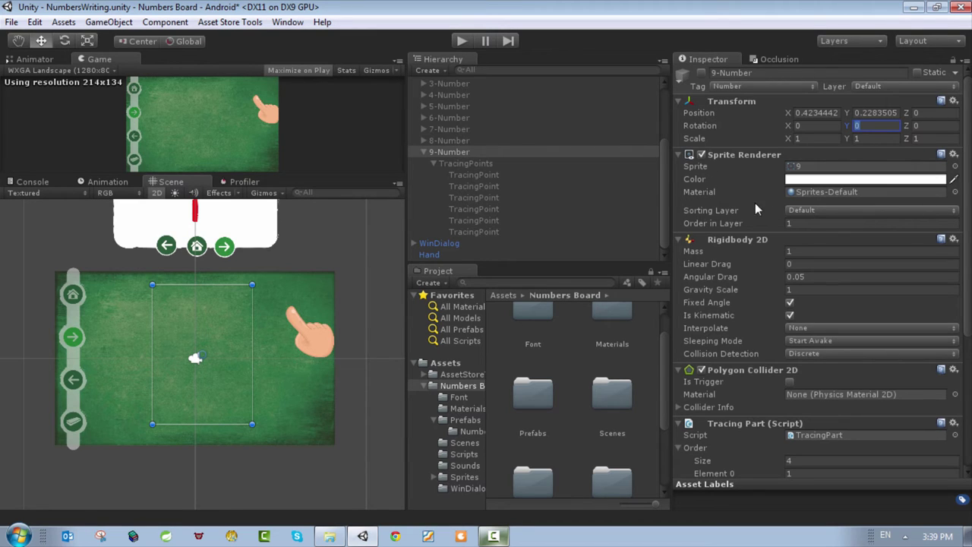
# Examine 9-Number's sprite Order in Layer, Rigidbody 2D mass, and the order and priority of both Tracing Part scripts.
pyautogui.click(809, 223)
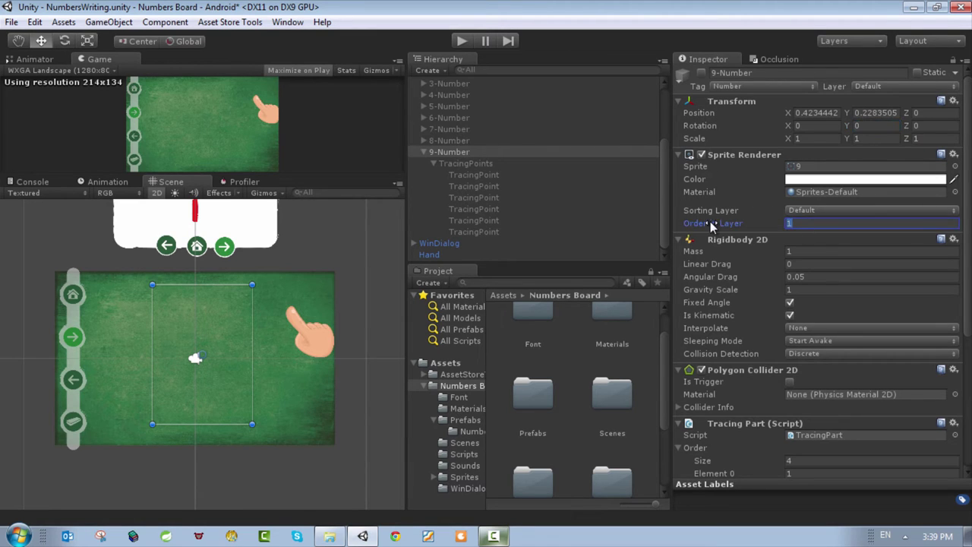
pyautogui.click(813, 250)
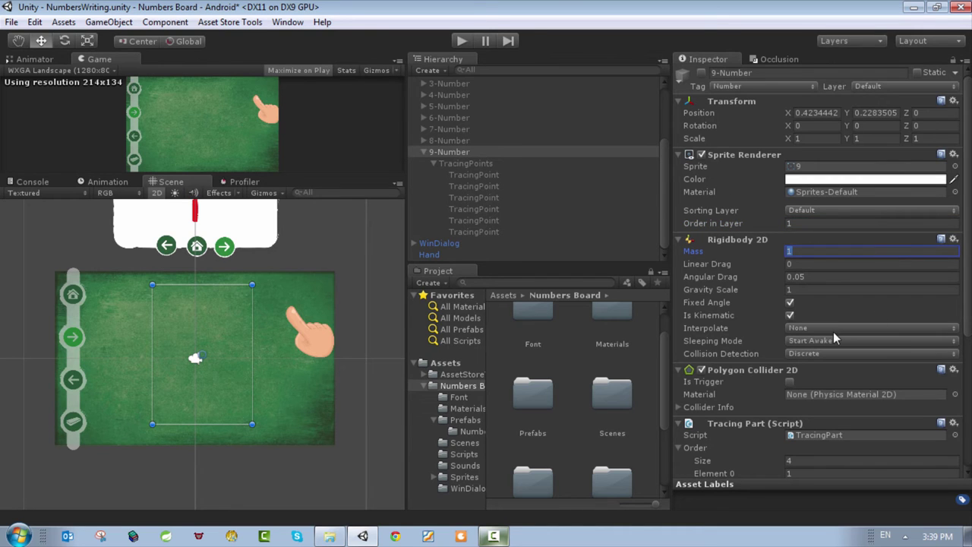
pyautogui.scroll(-5, 823, 321)
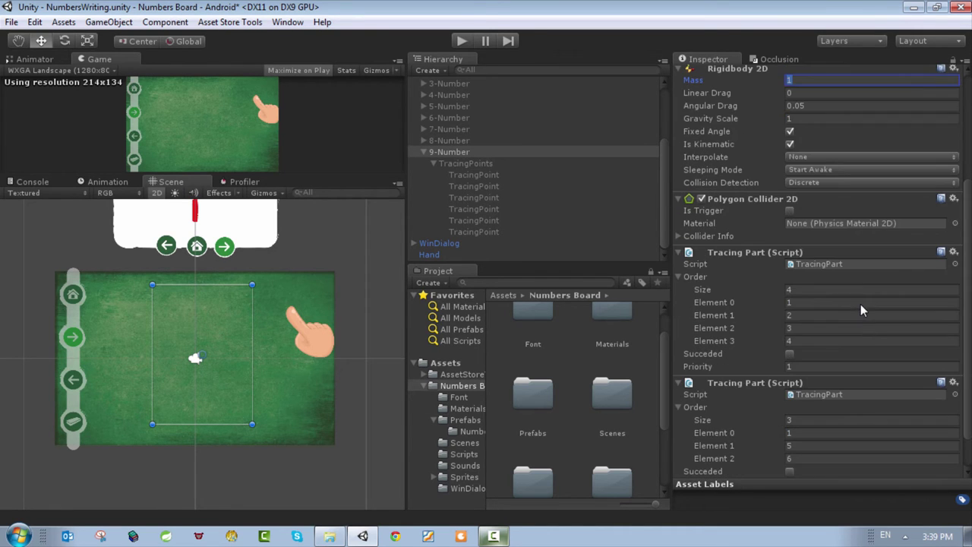
pyautogui.scroll(-1, 843, 351)
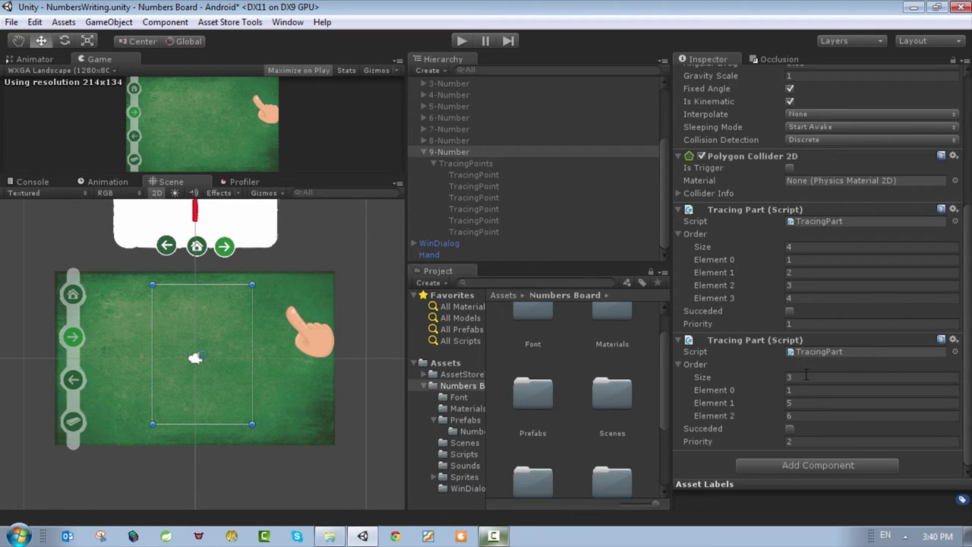
pyautogui.scroll(-2, 634, 427)
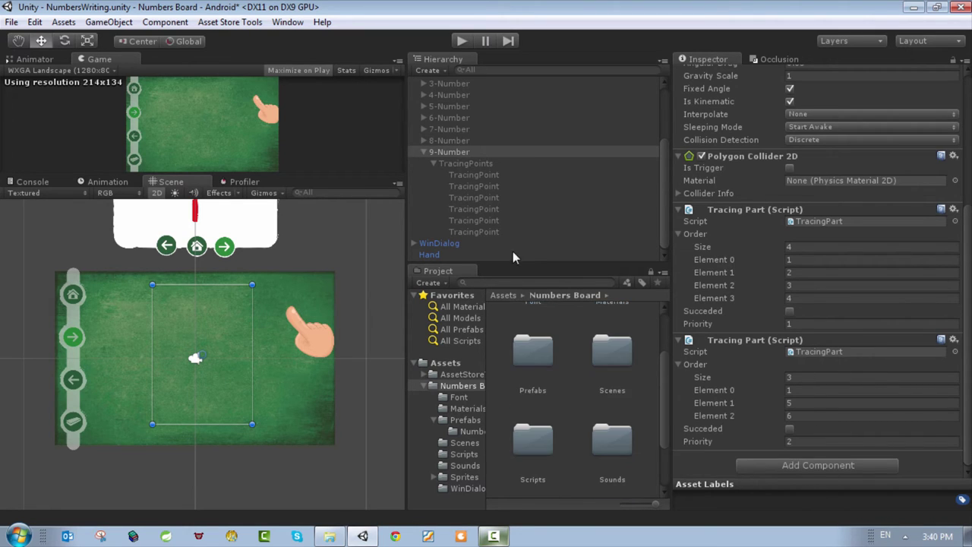
# Inspect all six TracingPoint objects of 9-Number in turn to check their index, trigger collider and Rigidbody 2D settings.
pyautogui.click(472, 176)
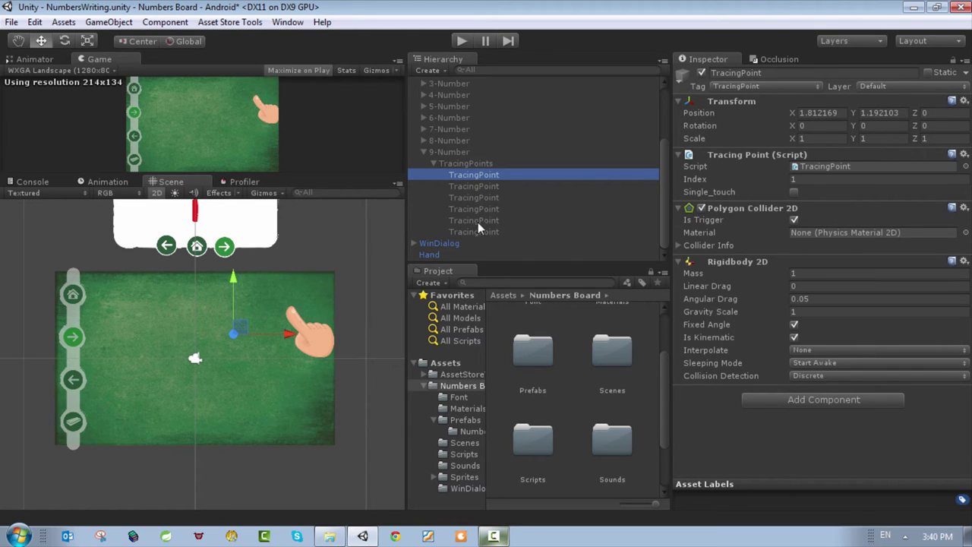
pyautogui.click(481, 187)
pyautogui.click(494, 197)
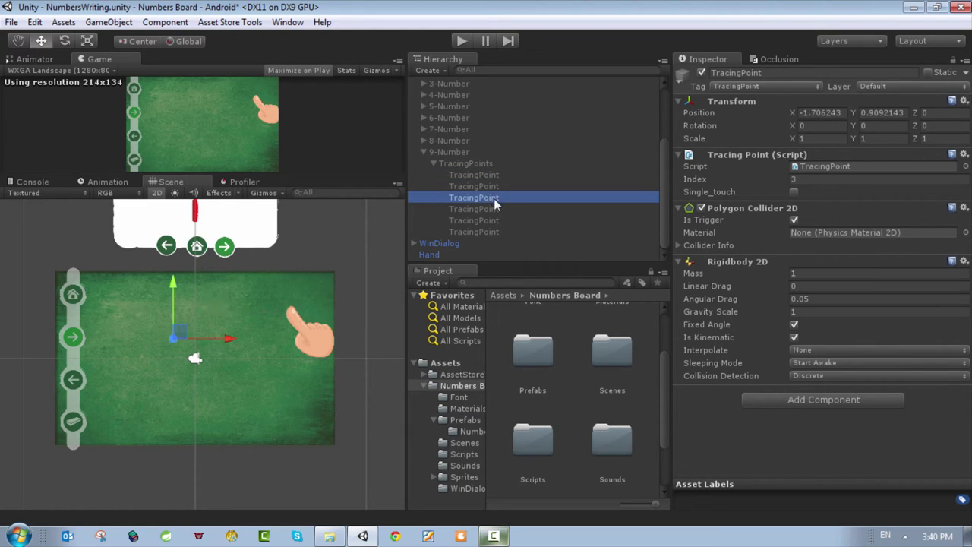
pyautogui.click(491, 209)
pyautogui.click(494, 221)
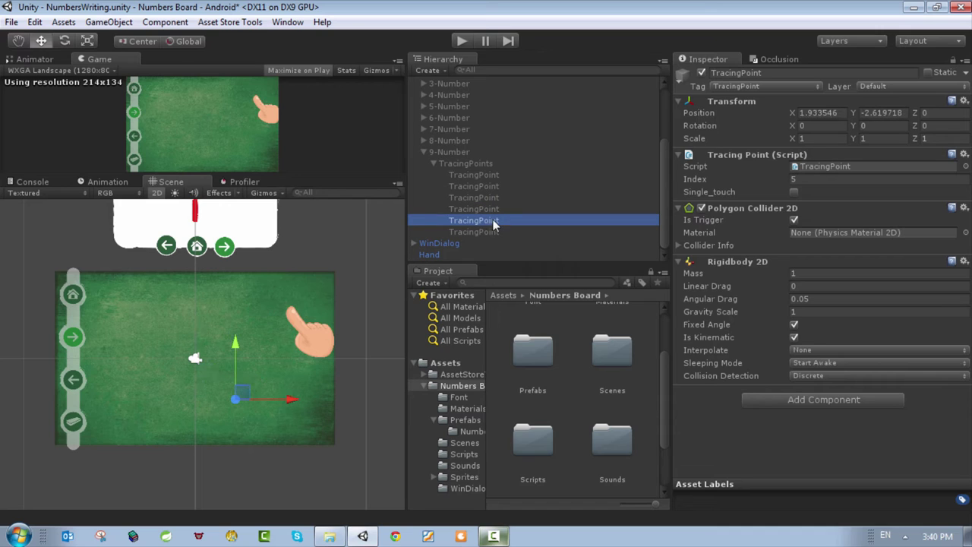
pyautogui.click(495, 232)
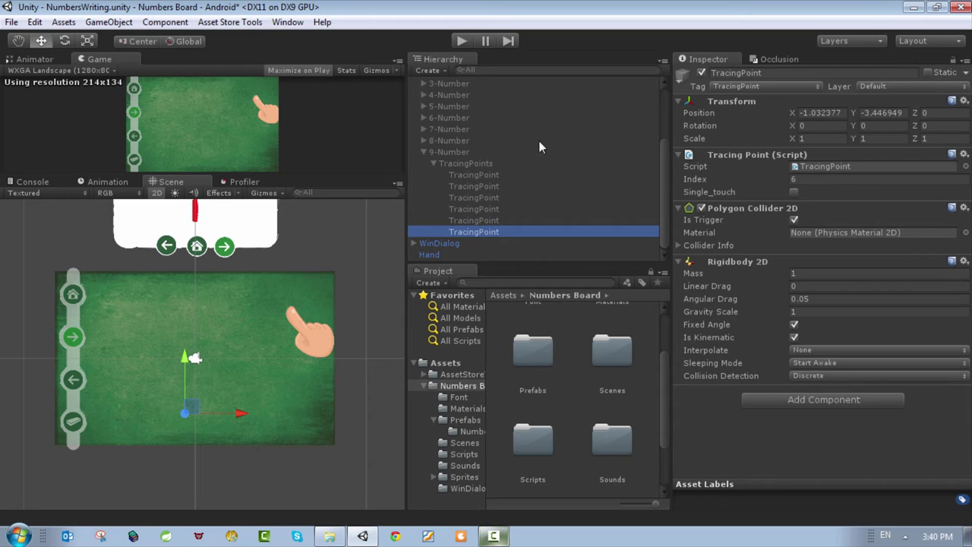
# Return to 9-Number and recheck its Rigidbody 2D, Polygon Collider 2D and Tracing Part order lists.
pyautogui.click(466, 162)
pyautogui.click(457, 151)
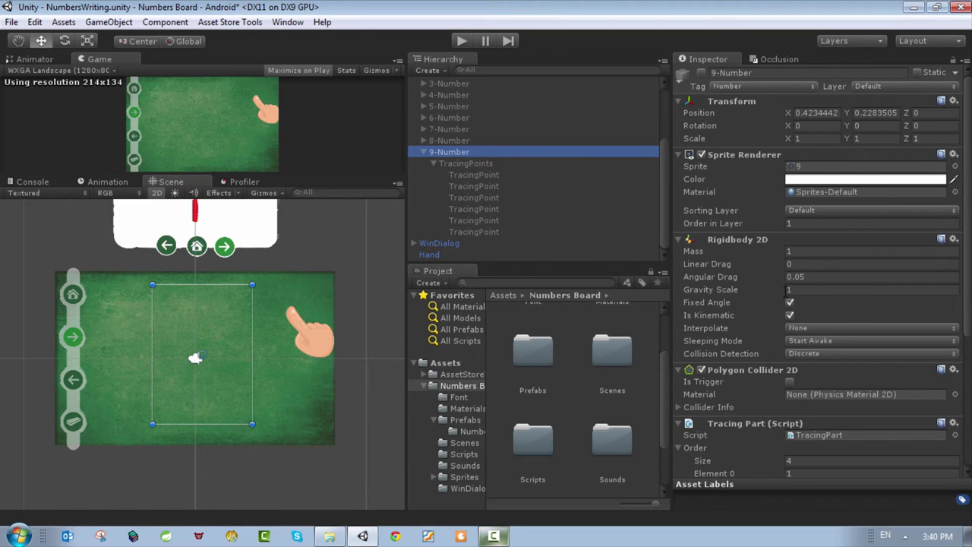
pyautogui.scroll(-3, 808, 340)
pyautogui.scroll(-1, 756, 342)
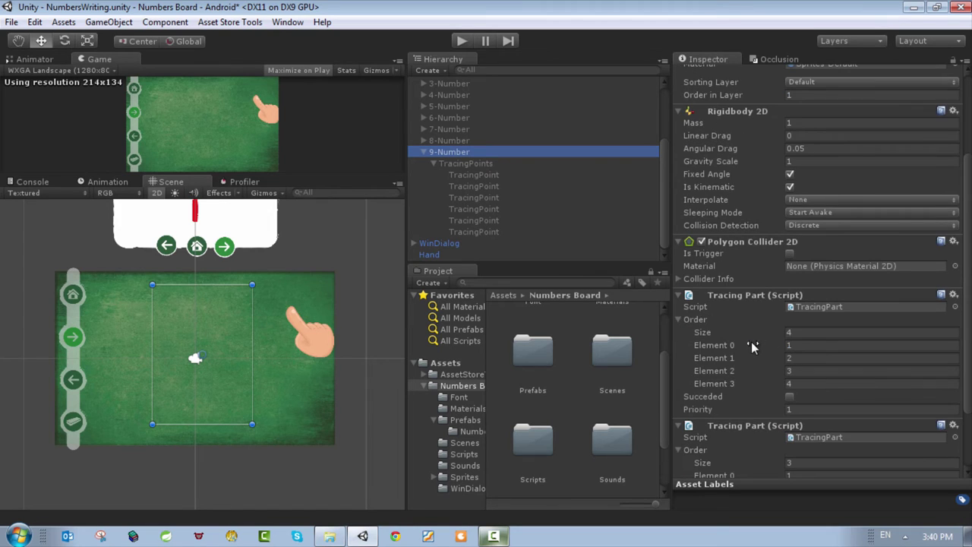
pyautogui.scroll(-1, 759, 330)
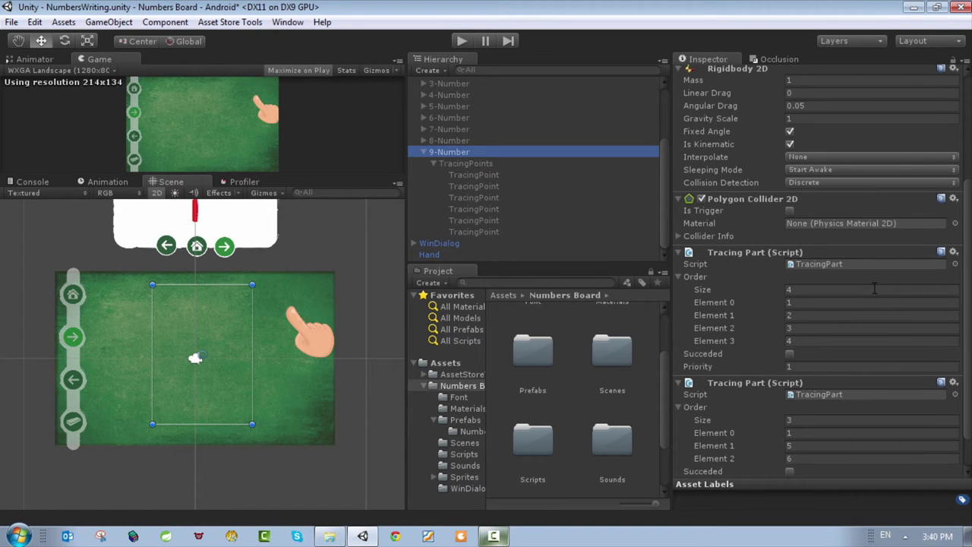
# Review the order lists and priorities of both Tracing Part scripts on 9-Number.
pyautogui.scroll(-2, 874, 289)
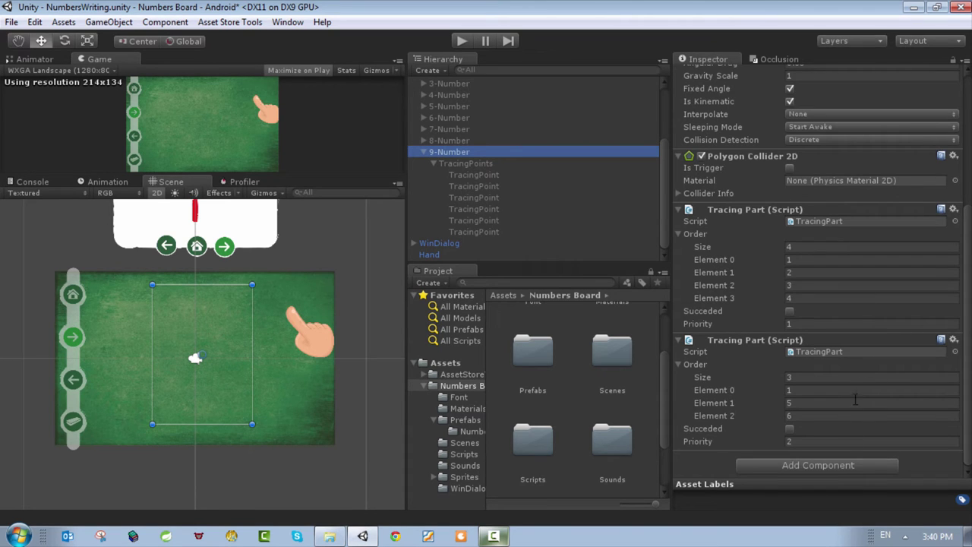
pyautogui.scroll(10, 860, 387)
pyautogui.scroll(1, 192, 313)
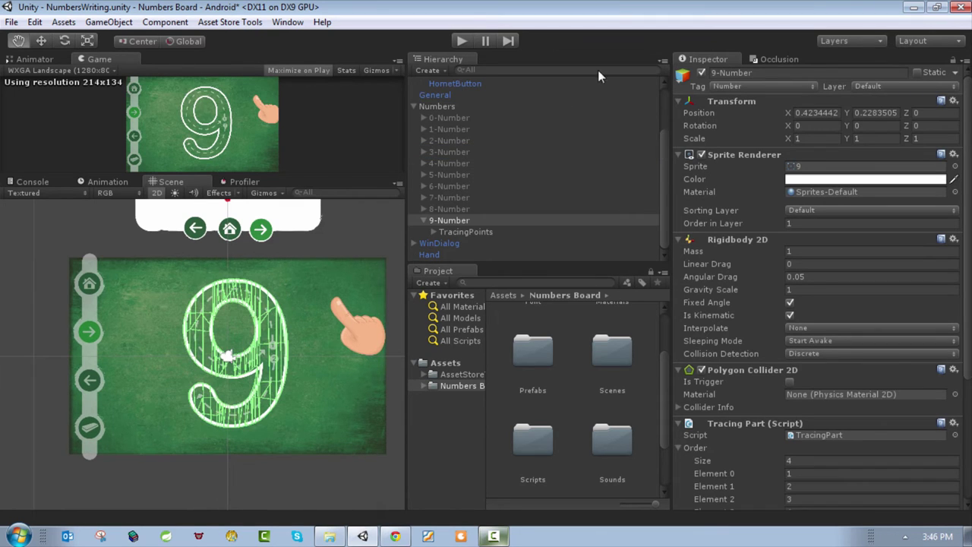
# Deactivate 9-Number and activate 8-Number in its place for comparison.
pyautogui.click(467, 222)
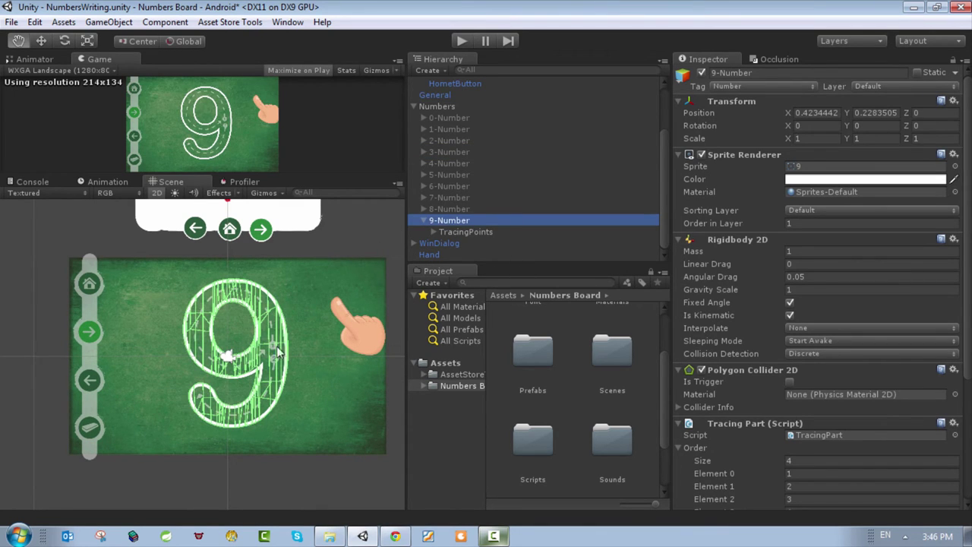
pyautogui.scroll(3, 277, 351)
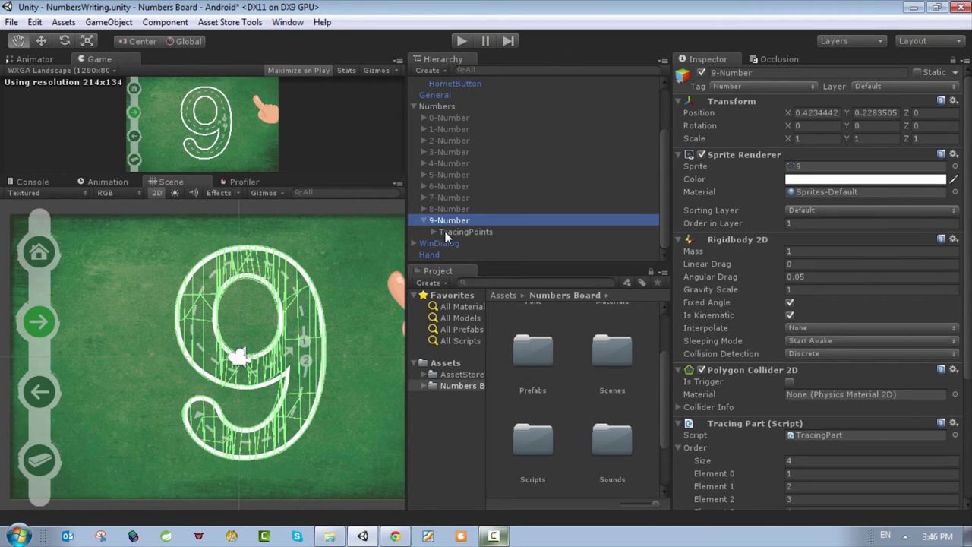
pyautogui.click(446, 210)
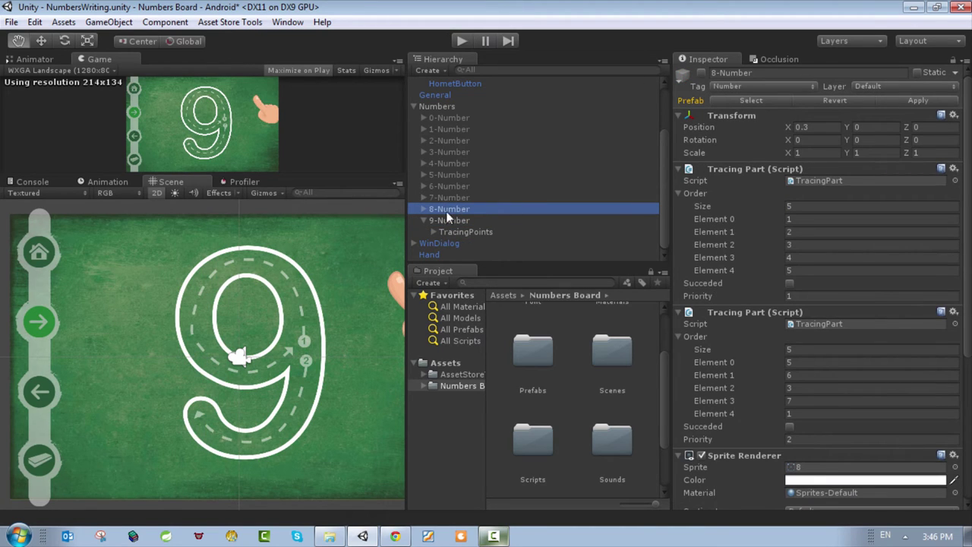
pyautogui.click(447, 220)
pyautogui.click(700, 74)
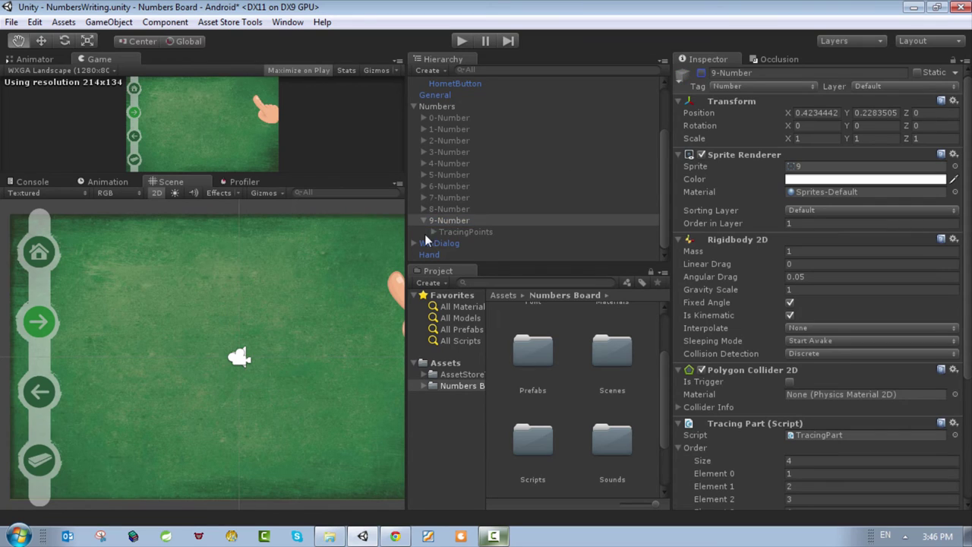
pyautogui.click(443, 210)
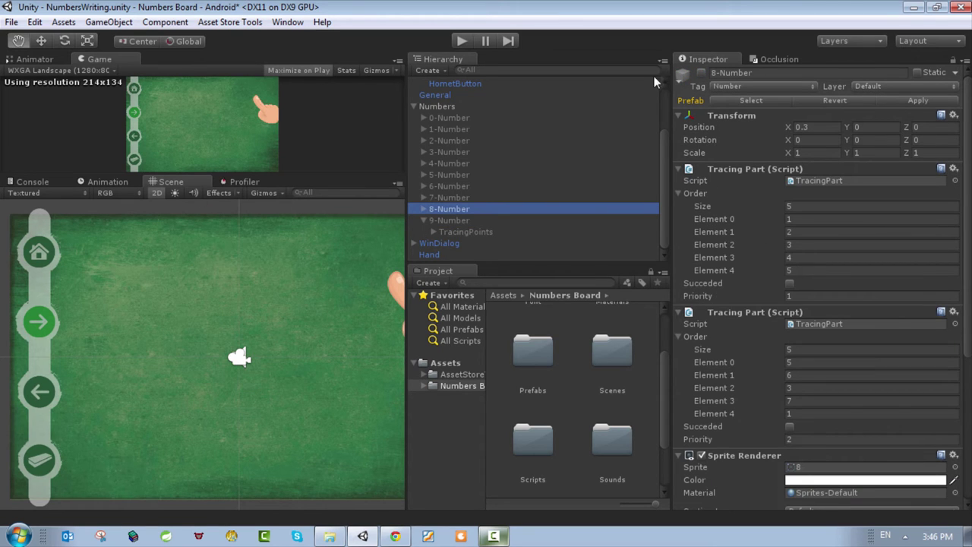
pyautogui.click(701, 73)
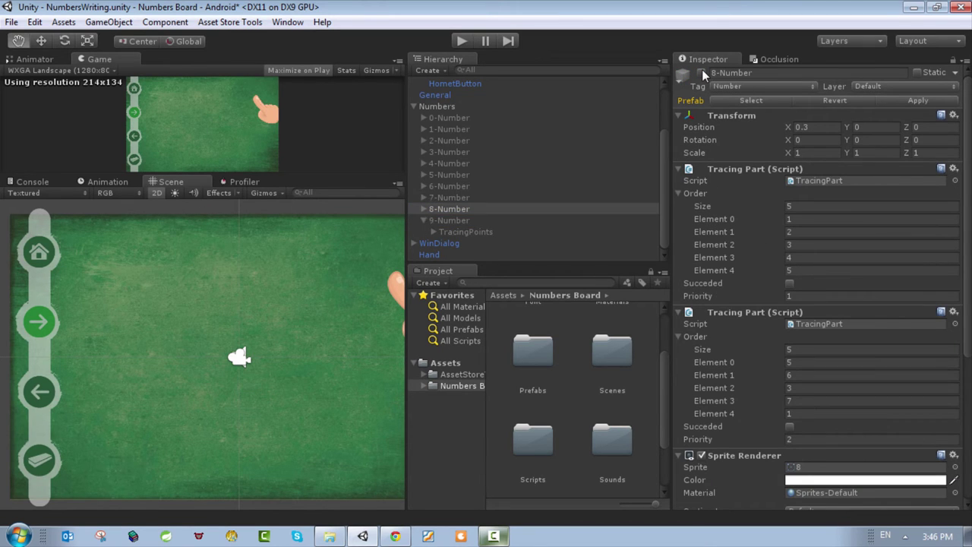
# Examine in 3D how 8-Number's tracing point colliders are placed relative to its sprite.
pyautogui.click(158, 192)
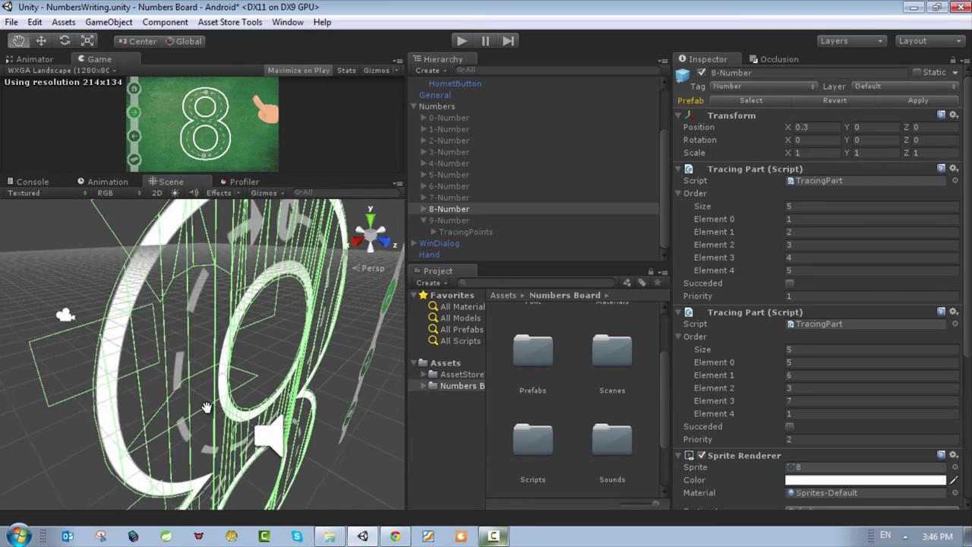
pyautogui.keyDown('alt'); pyautogui.moveTo(206, 407); pyautogui.dragTo(324, 438); pyautogui.keyUp('alt')
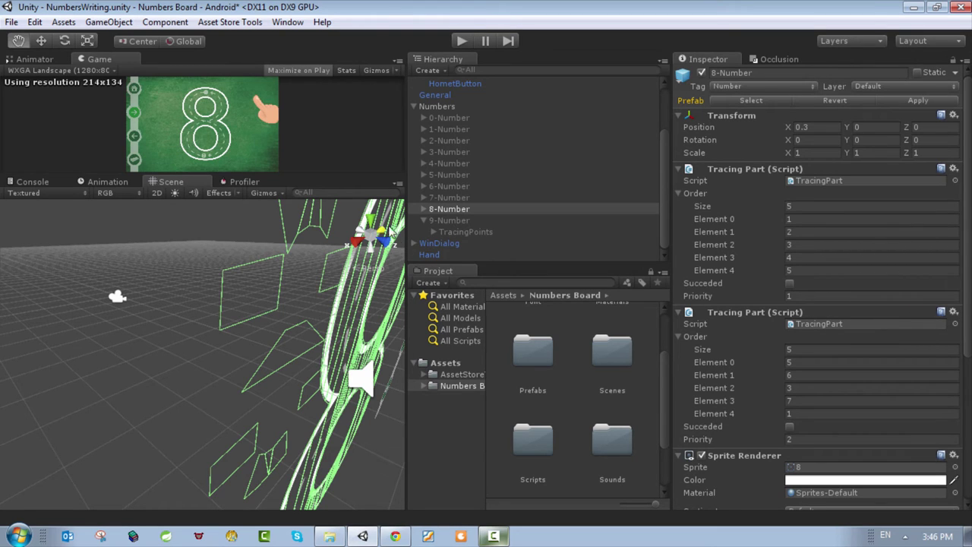
pyautogui.press('f')
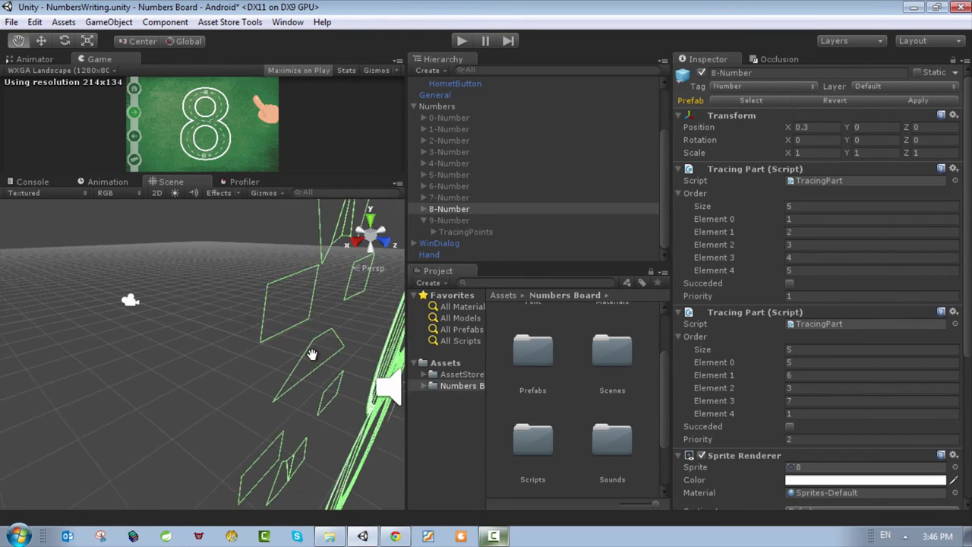
pyautogui.keyDown('alt'); pyautogui.moveTo(255, 370); pyautogui.dragTo(293, 369); pyautogui.keyUp('alt')
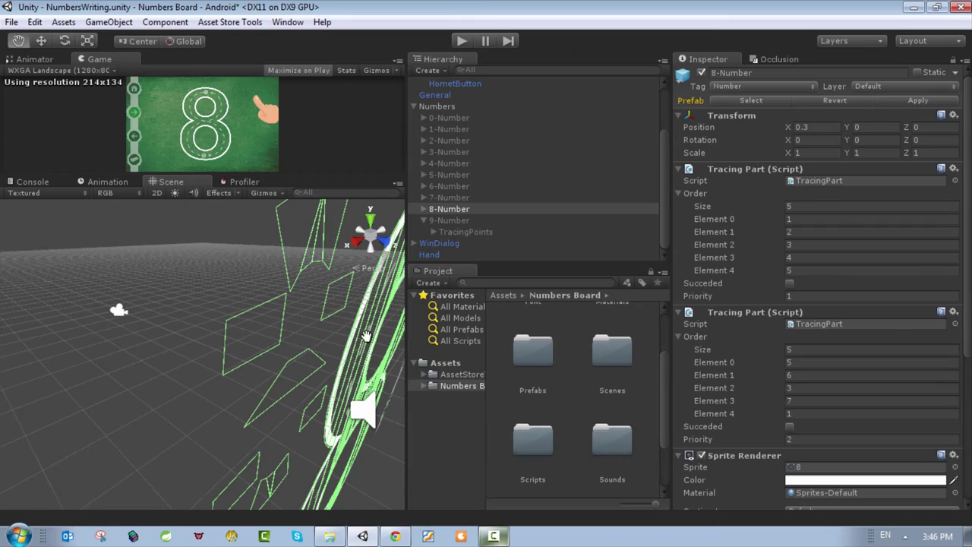
pyautogui.moveTo(365, 334); pyautogui.dragTo(340, 399)
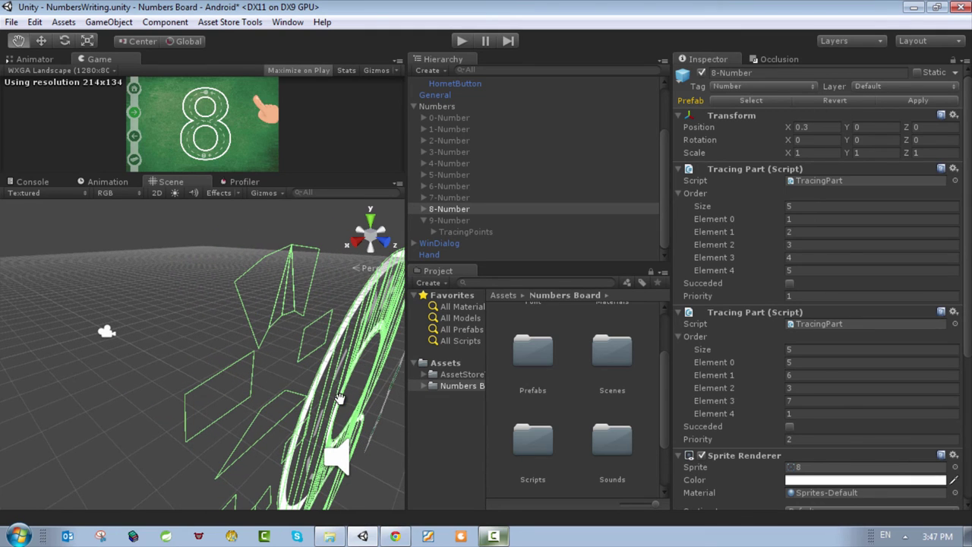
# Deactivate 8-Number and activate 9-Number again in the 2D scene view.
pyautogui.click(450, 211)
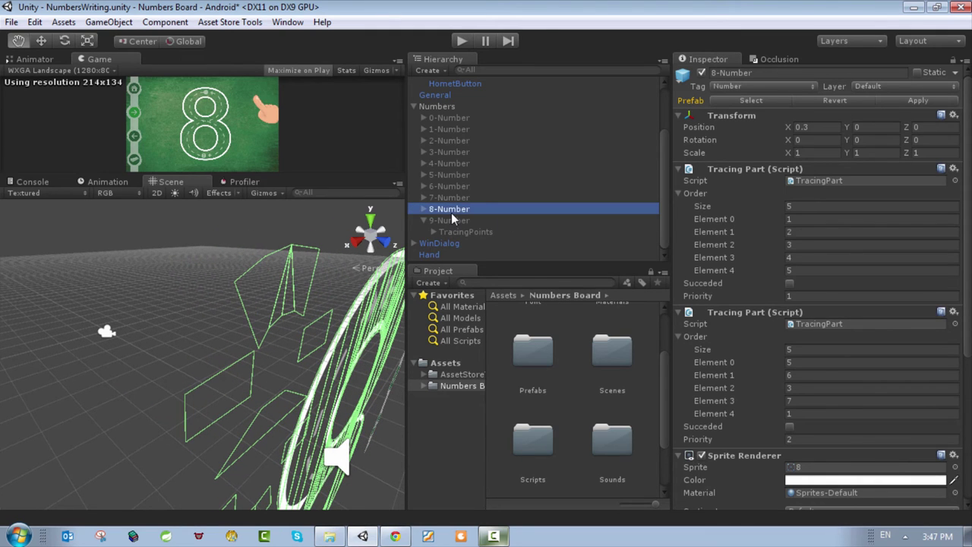
pyautogui.click(703, 73)
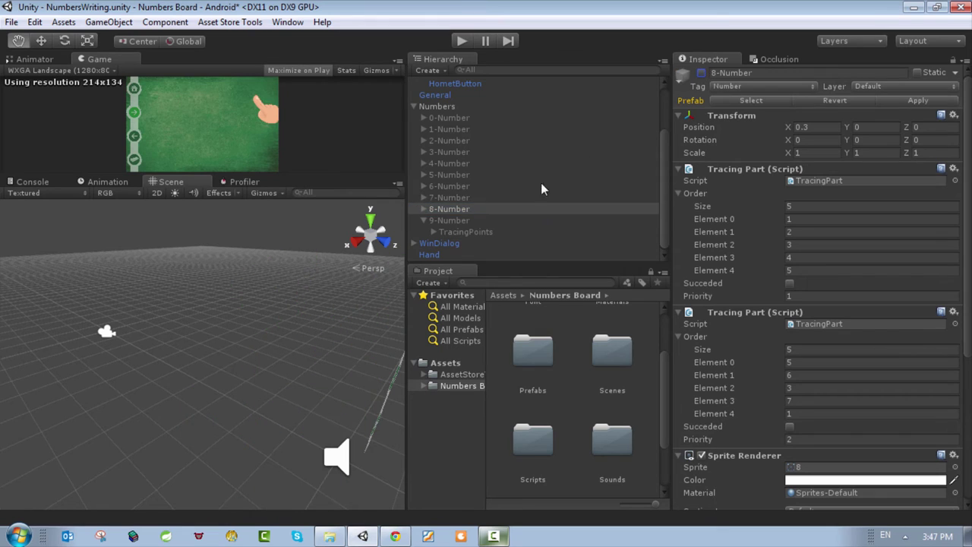
pyautogui.click(463, 221)
pyautogui.click(157, 199)
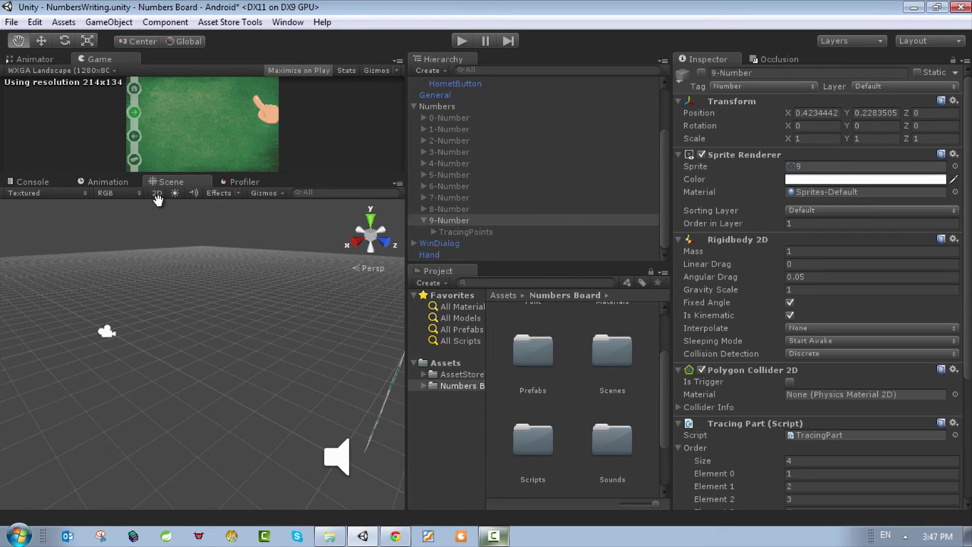
pyautogui.click(158, 194)
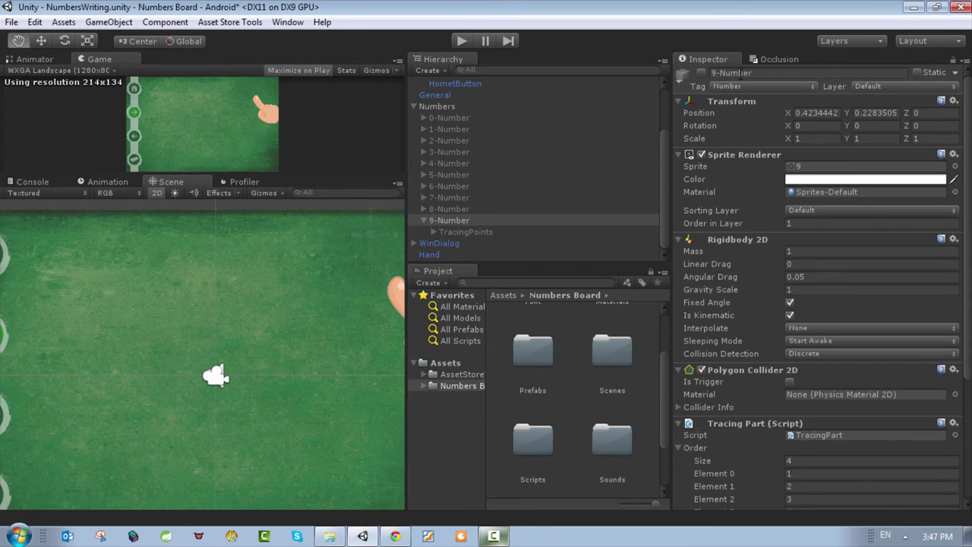
pyautogui.click(701, 73)
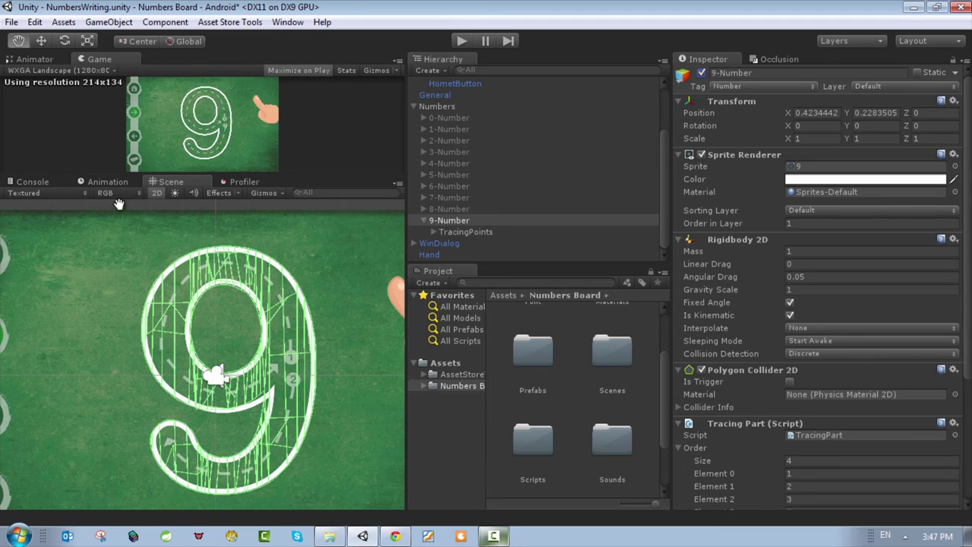
# Examine 9-Number and its TracingPoints group in 3D, expanding the group to show its child points.
pyautogui.click(160, 192)
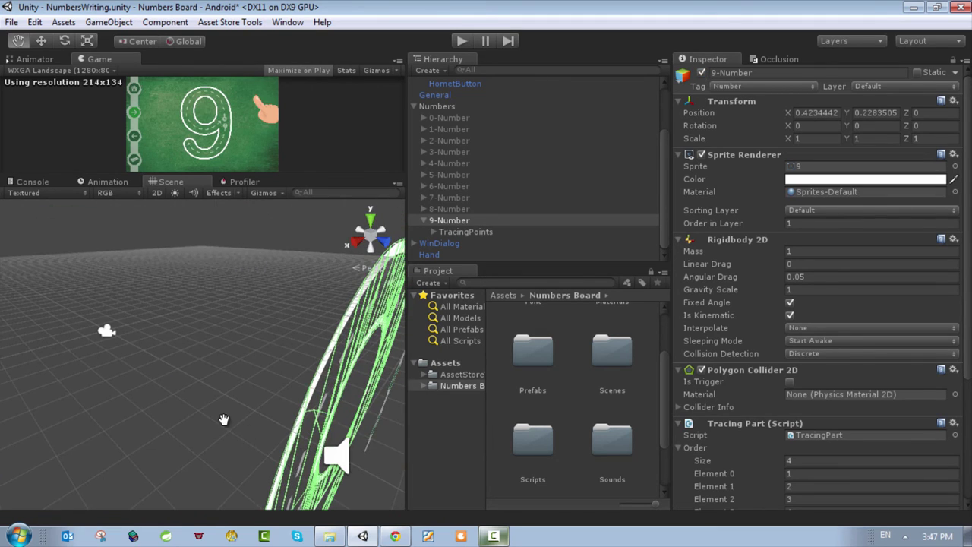
pyautogui.moveTo(223, 420); pyautogui.dragTo(232, 399)
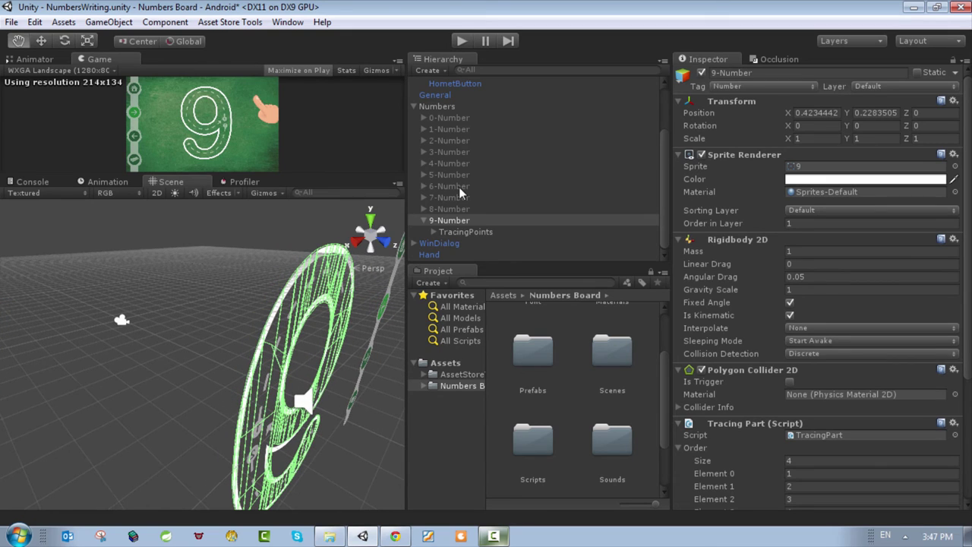
pyautogui.click(444, 219)
pyautogui.click(450, 232)
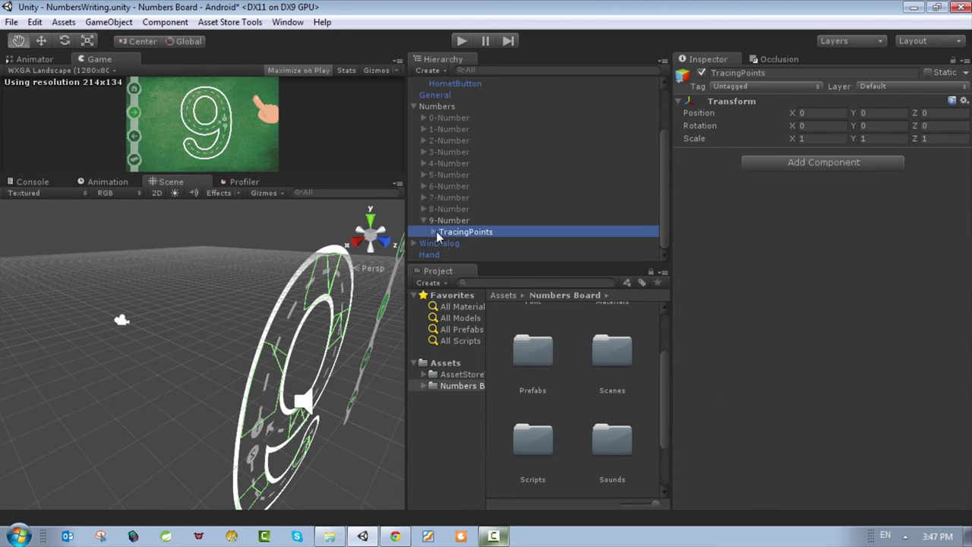
pyautogui.click(433, 231)
pyautogui.scroll(-3, 474, 243)
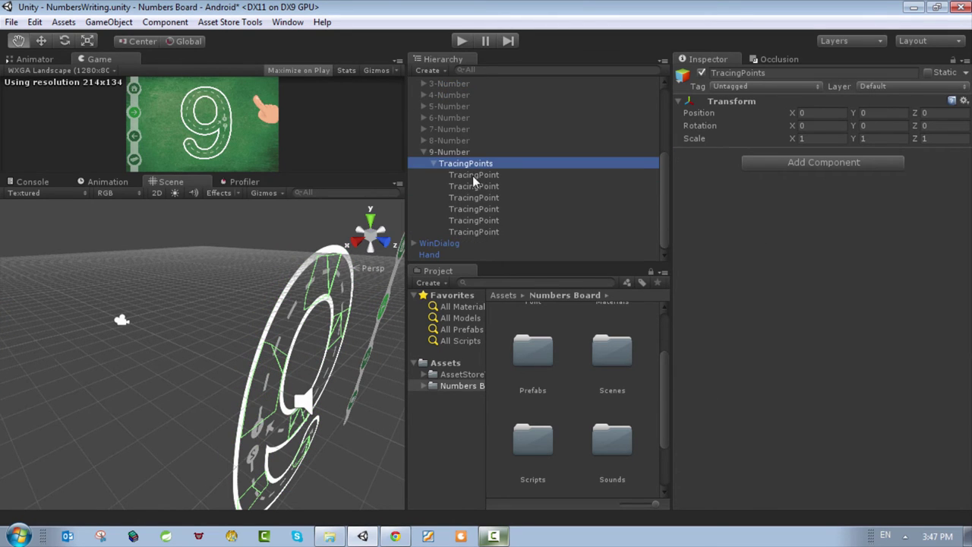
# Select all six TracingPoint objects of 9-Number and move them together along Z to about -0.98, in front of the sprite.
pyautogui.keyDown('ctrl'); pyautogui.click(472, 175); pyautogui.keyUp('ctrl')
pyautogui.keyDown('ctrl'); pyautogui.click(475, 186); pyautogui.keyUp('ctrl')
pyautogui.keyDown('ctrl'); pyautogui.click(477, 198); pyautogui.keyUp('ctrl')
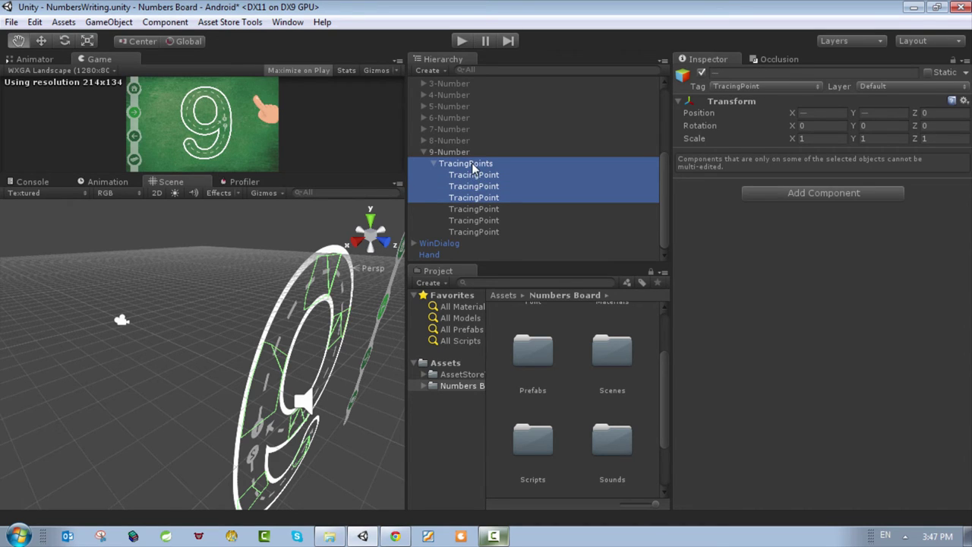
pyautogui.click(472, 165)
pyautogui.click(471, 176)
pyautogui.keyDown('ctrl'); pyautogui.click(477, 197); pyautogui.keyUp('ctrl')
pyautogui.keyDown('ctrl'); pyautogui.click(472, 186); pyautogui.keyUp('ctrl')
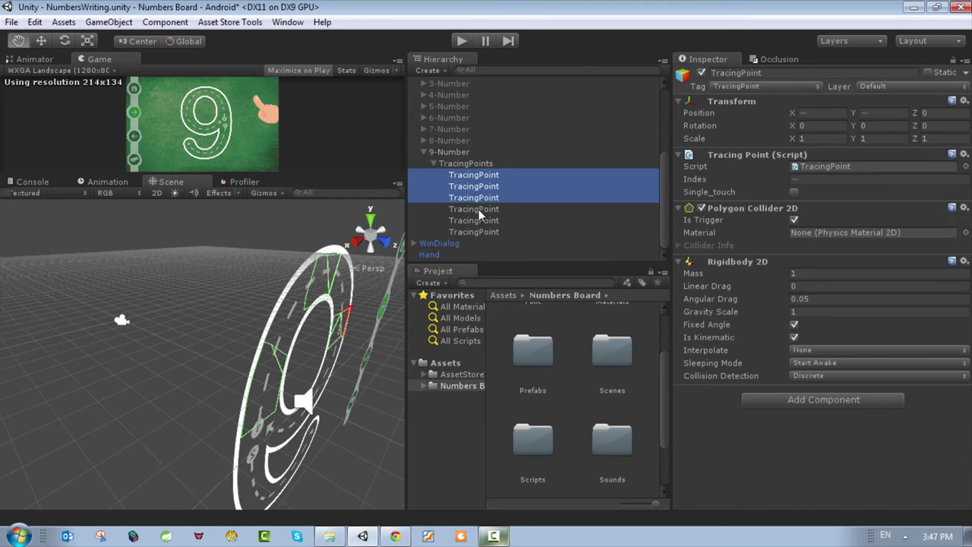
pyautogui.keyDown('ctrl'); pyautogui.click(478, 208); pyautogui.keyUp('ctrl')
pyautogui.keyDown('ctrl'); pyautogui.click(479, 220); pyautogui.keyUp('ctrl')
pyautogui.keyDown('ctrl'); pyautogui.click(478, 232); pyautogui.keyUp('ctrl')
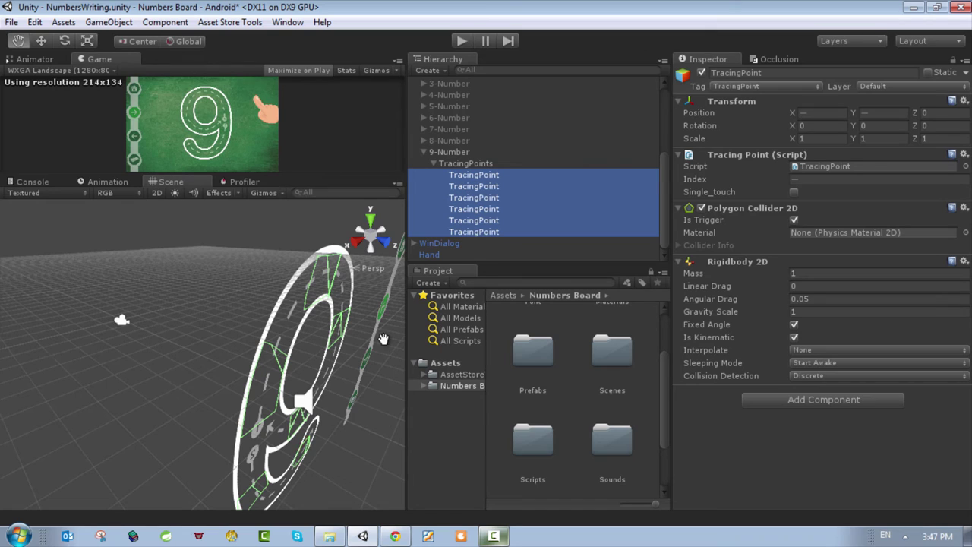
pyautogui.click(42, 41)
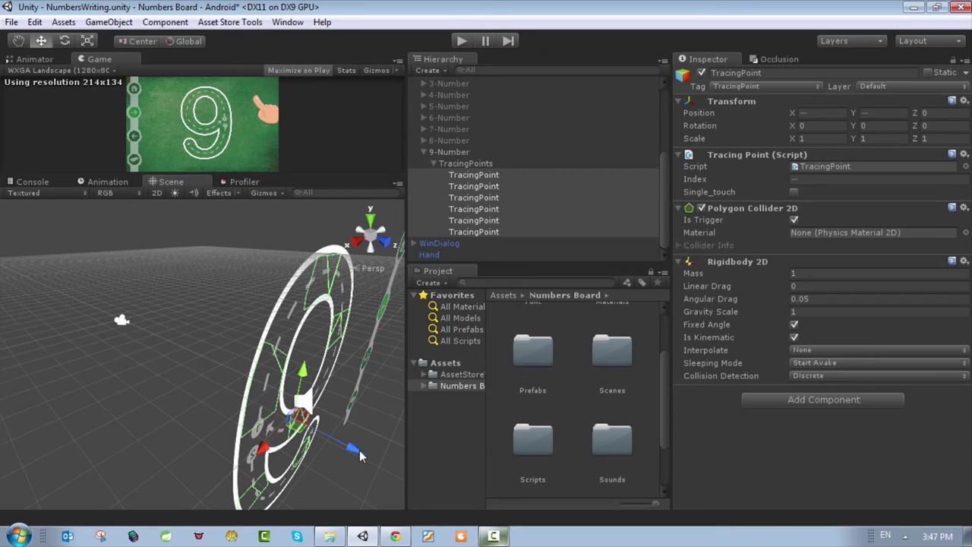
pyautogui.moveTo(359, 449); pyautogui.dragTo(330, 431)
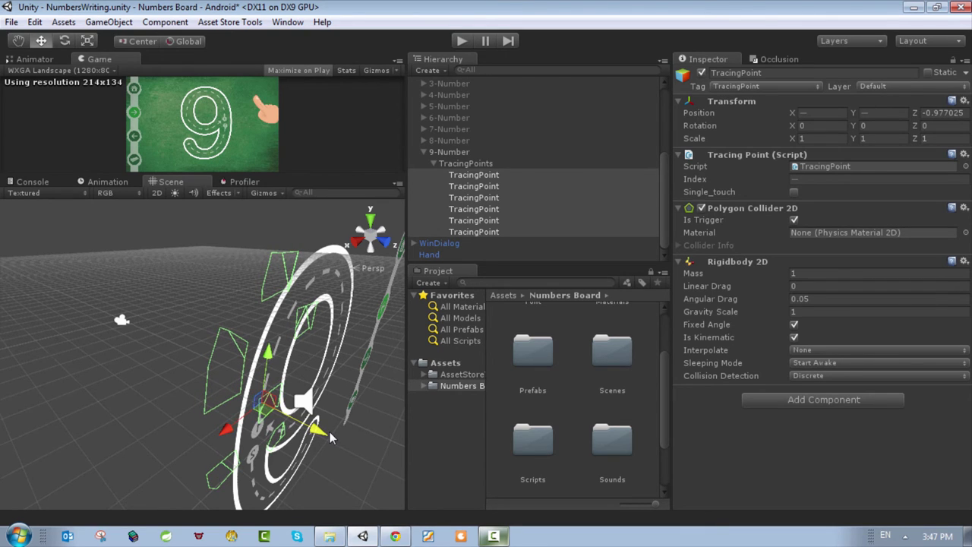
# Check the moved tracing points against 9-Number in 3D, and deactivate 9-Number back in the 2D scene view.
pyautogui.click(466, 163)
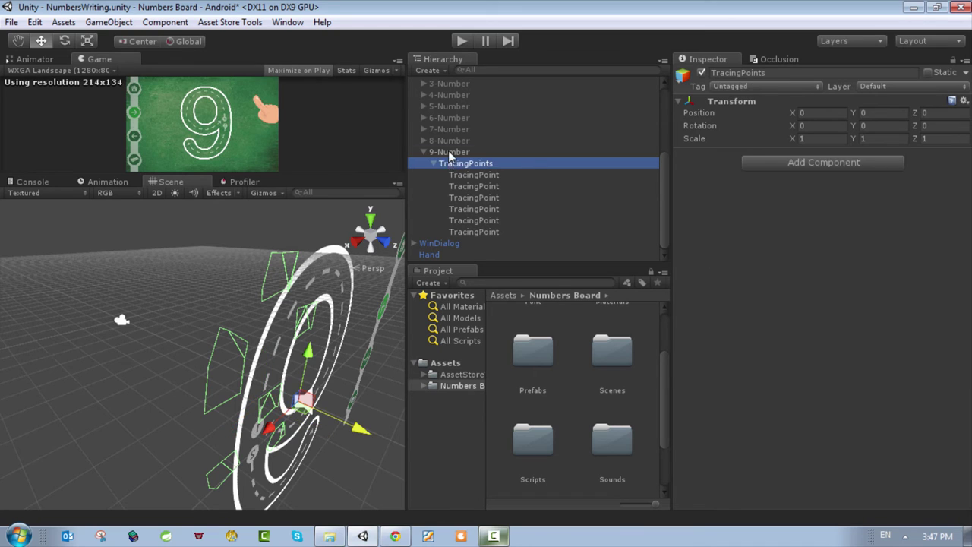
pyautogui.click(449, 151)
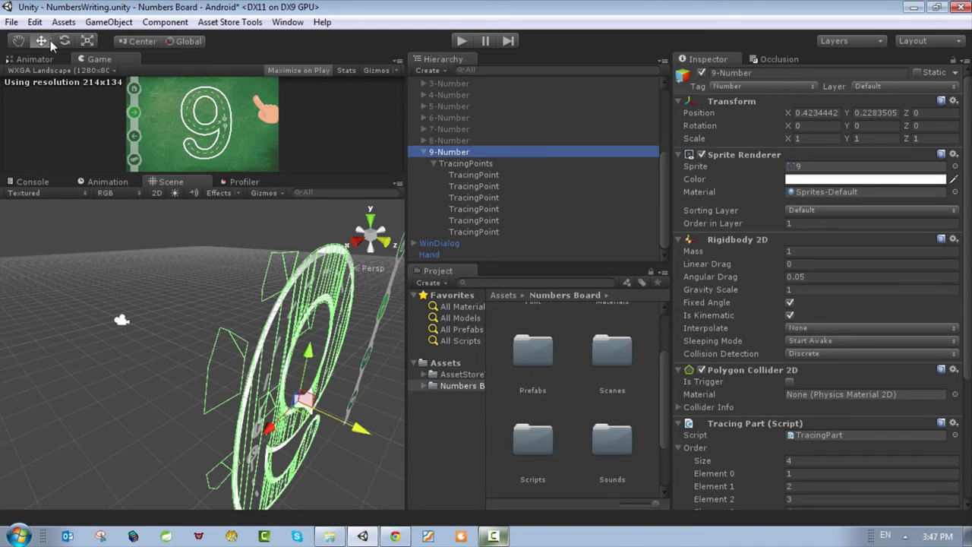
pyautogui.click(18, 41)
pyautogui.moveTo(99, 215); pyautogui.dragTo(256, 422)
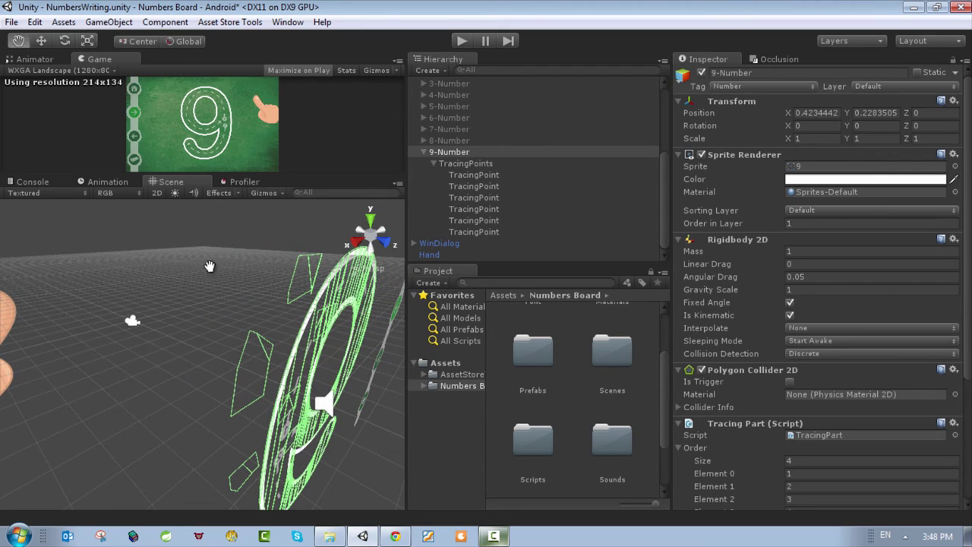
pyautogui.click(156, 193)
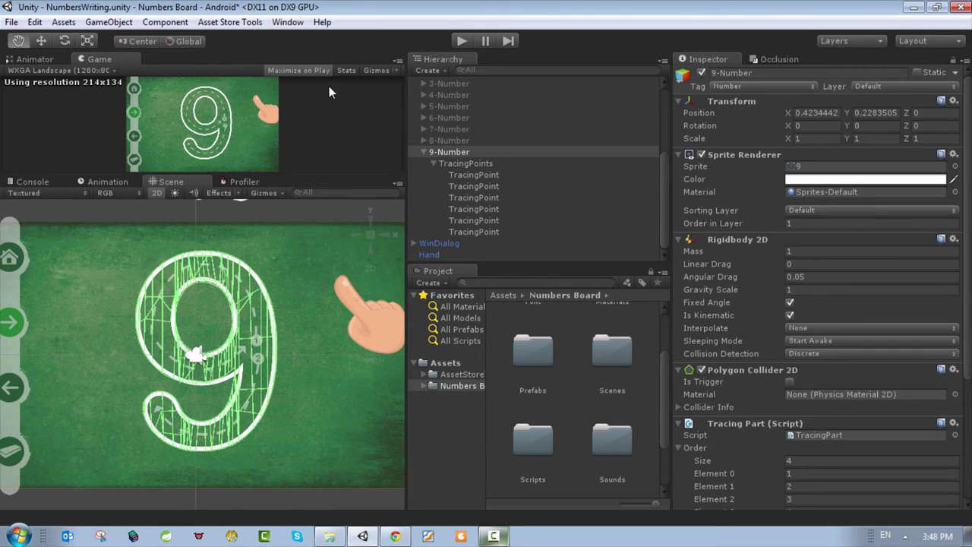
pyautogui.click(701, 74)
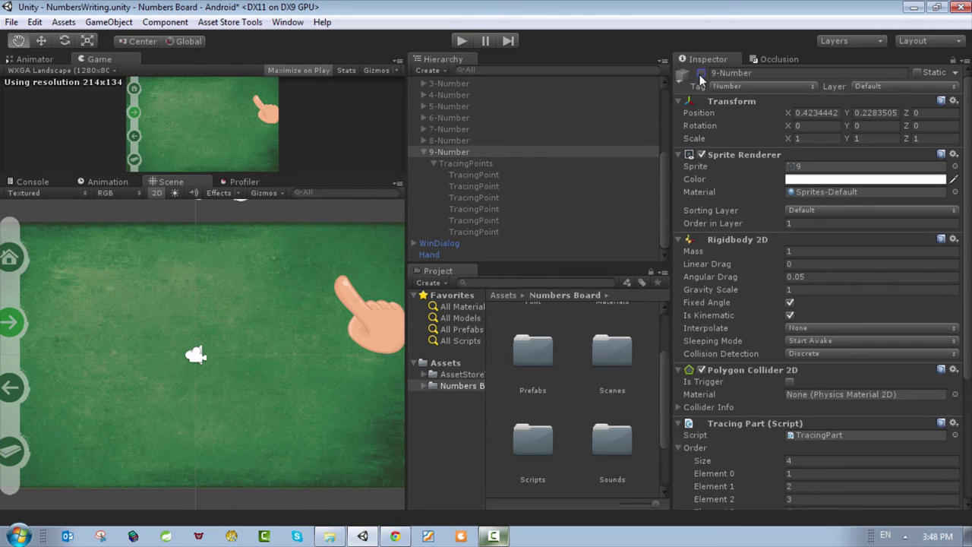
# Run the game and advance through the numbers from 0 to 9.
pyautogui.click(461, 41)
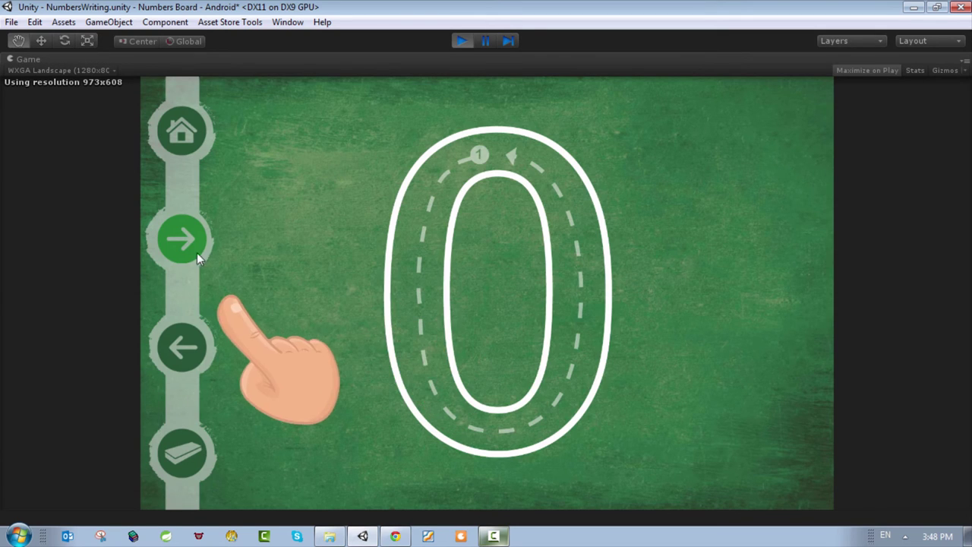
pyautogui.click(188, 220)
pyautogui.click(188, 220)
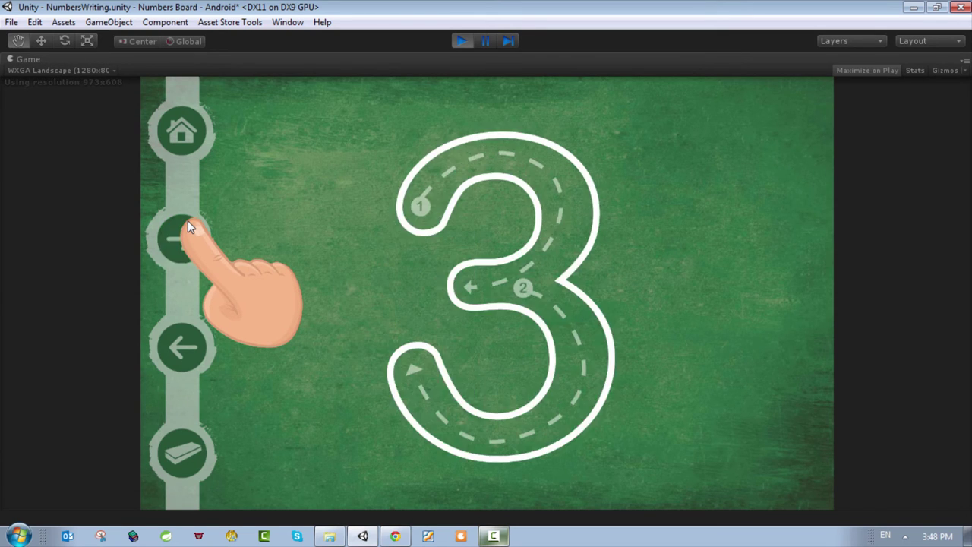
pyautogui.click(187, 220)
pyautogui.click(187, 220)
pyautogui.click(188, 221)
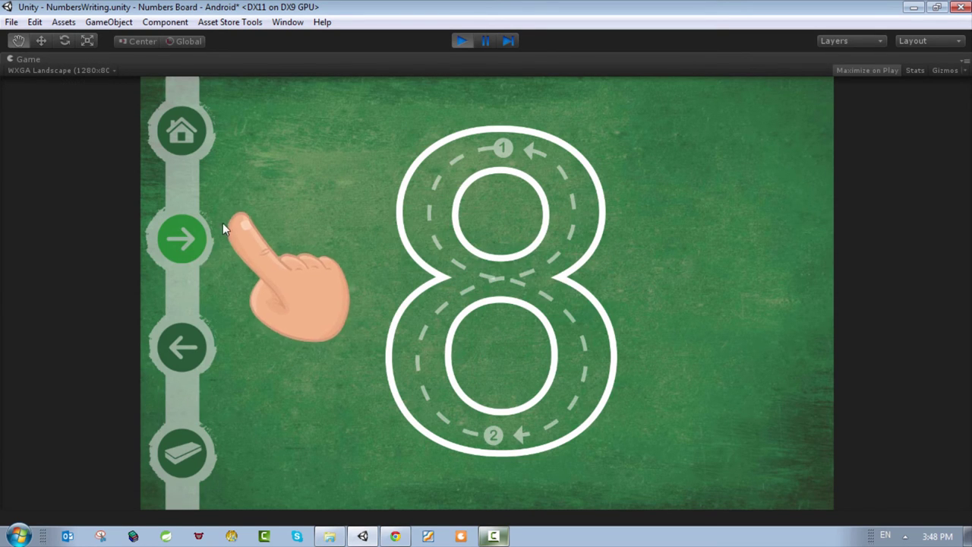
pyautogui.click(190, 235)
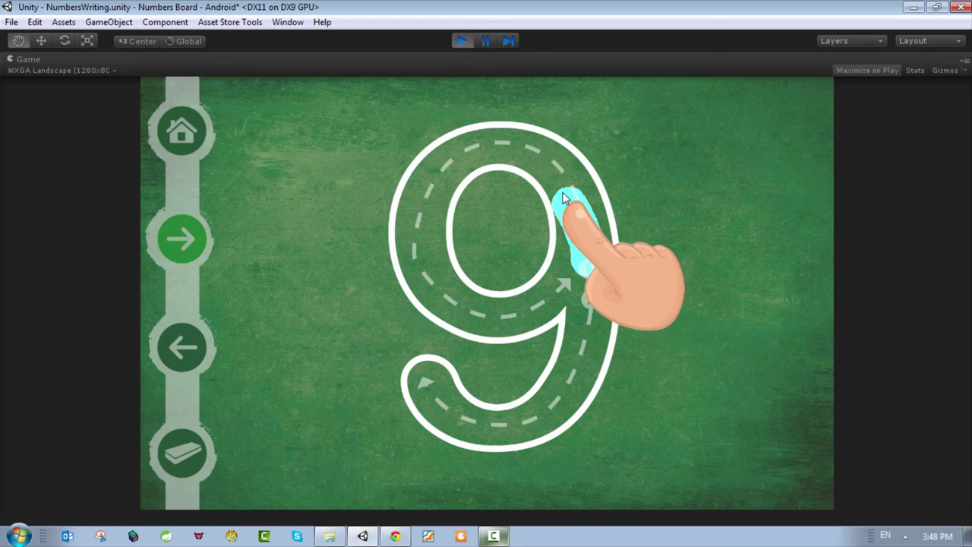
# Trace the loop and then the tail of the 9, and return to the numbers menu.
pyautogui.moveTo(565, 199)
pyautogui.mouseDown()
pyautogui.moveTo(490, 152)
pyautogui.moveTo(452, 160)
pyautogui.moveTo(429, 230)
pyautogui.moveTo(432, 279)
pyautogui.moveTo(460, 304)
pyautogui.moveTo(493, 309)
pyautogui.moveTo(554, 288)
pyautogui.mouseUp()
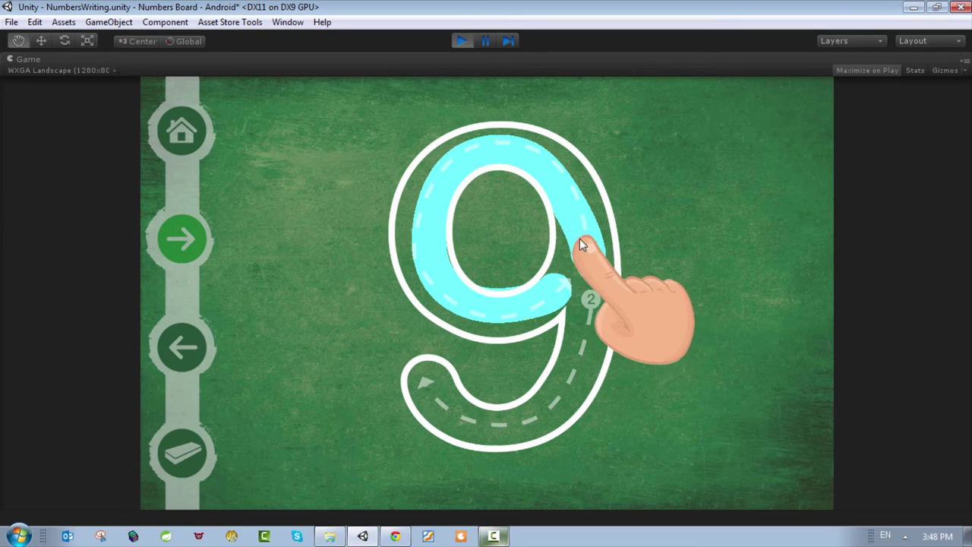
pyautogui.moveTo(579, 239)
pyautogui.mouseDown()
pyautogui.moveTo(595, 358)
pyautogui.moveTo(559, 416)
pyautogui.moveTo(478, 439)
pyautogui.moveTo(452, 425)
pyautogui.moveTo(425, 386)
pyautogui.mouseUp()
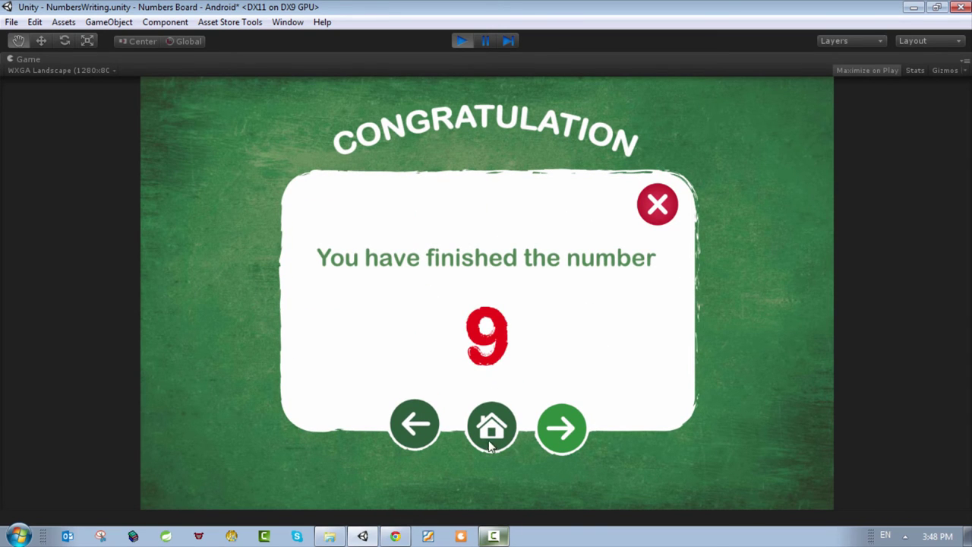
pyautogui.click(416, 426)
pyautogui.click(181, 237)
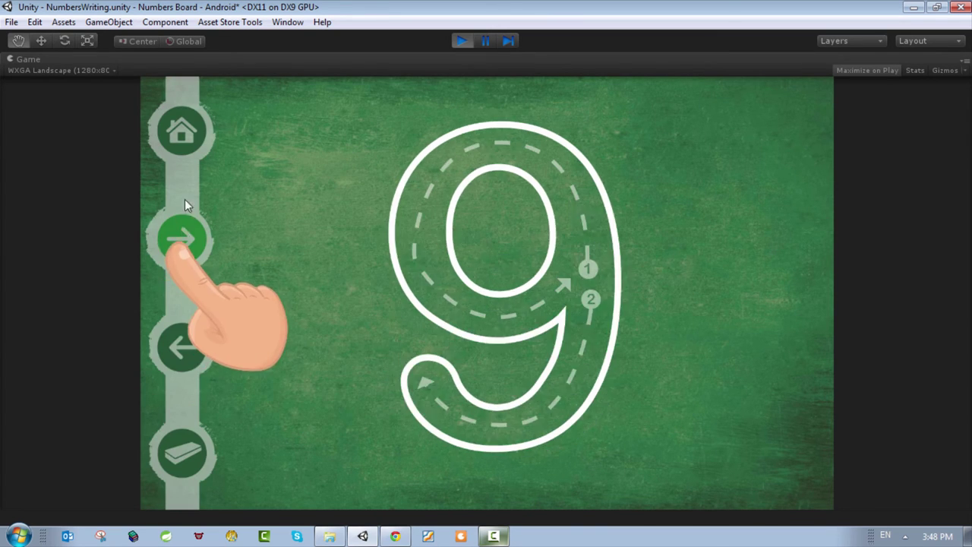
pyautogui.click(187, 130)
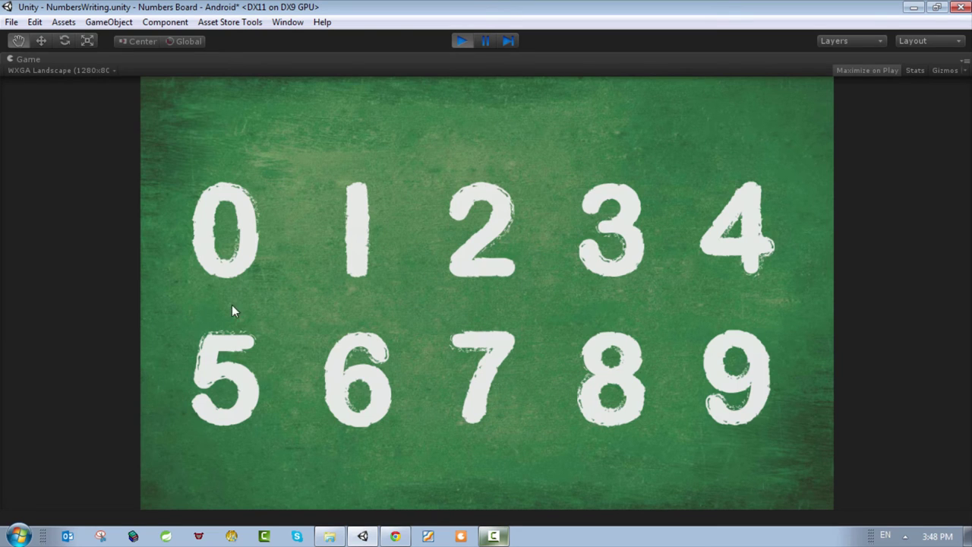
# Replay number 9 from the numbers menu, dismiss its completion dialog and stop the game.
pyautogui.click(741, 352)
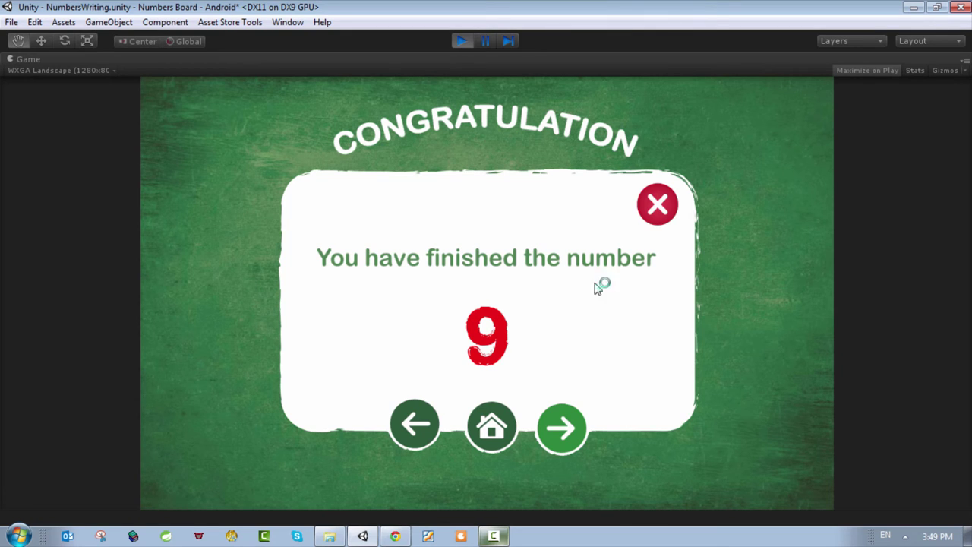
pyautogui.click(656, 203)
pyautogui.click(461, 42)
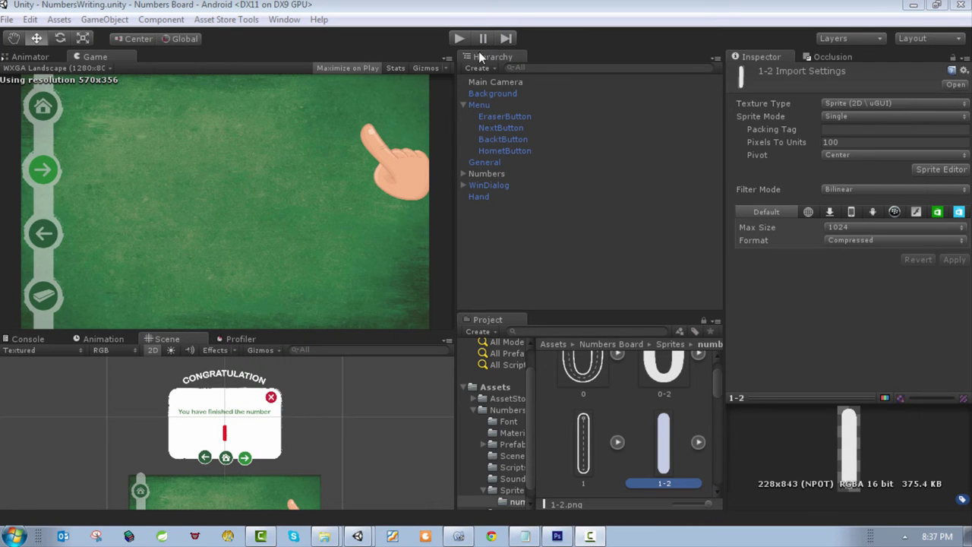
# Run the game again, trace the complete 0, dismiss the completion dialog and stop the game.
pyautogui.click(460, 38)
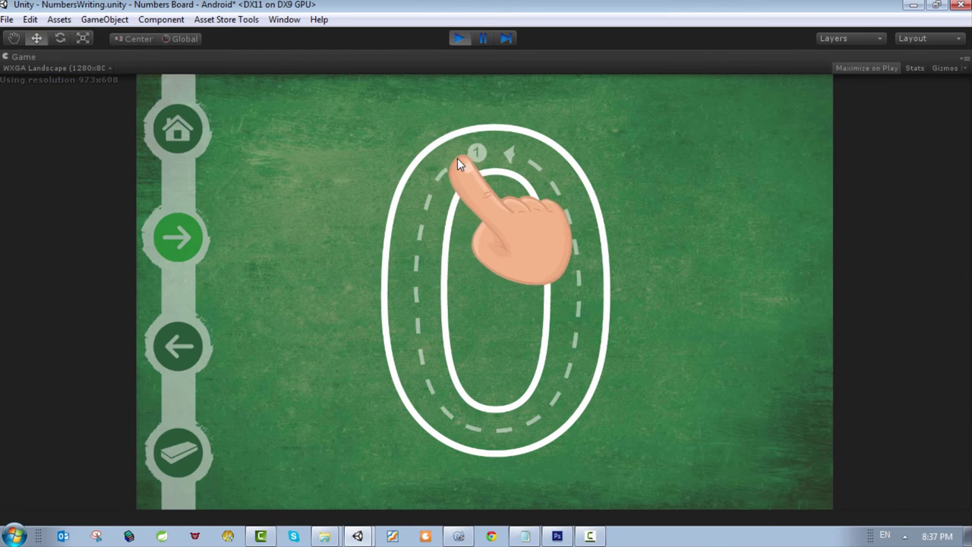
pyautogui.moveTo(475, 147)
pyautogui.mouseDown()
pyautogui.moveTo(451, 176)
pyautogui.moveTo(419, 257)
pyautogui.moveTo(412, 351)
pyautogui.moveTo(431, 410)
pyautogui.moveTo(475, 425)
pyautogui.moveTo(506, 425)
pyautogui.moveTo(568, 392)
pyautogui.moveTo(583, 356)
pyautogui.moveTo(579, 266)
pyautogui.moveTo(546, 175)
pyautogui.mouseUp()
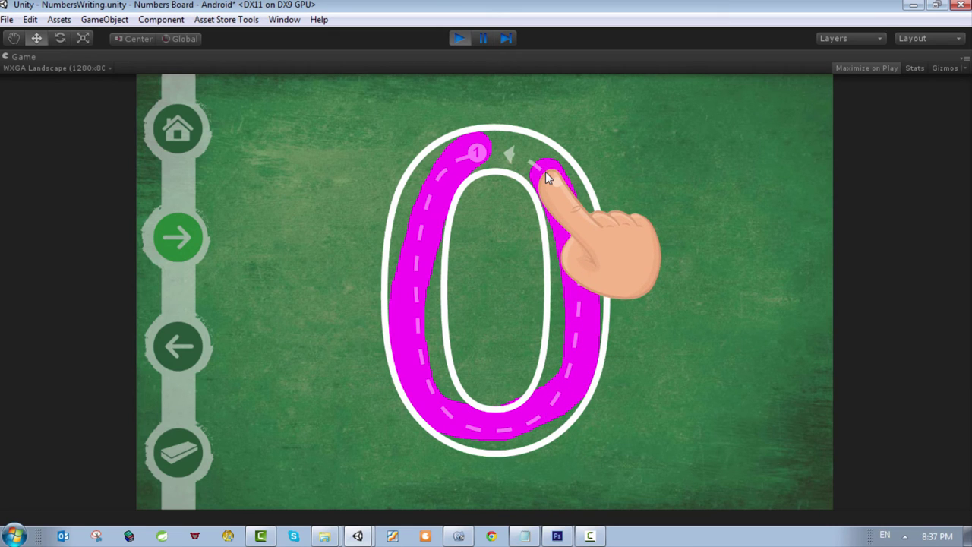
pyautogui.moveTo(545, 172); pyautogui.dragTo(517, 158)
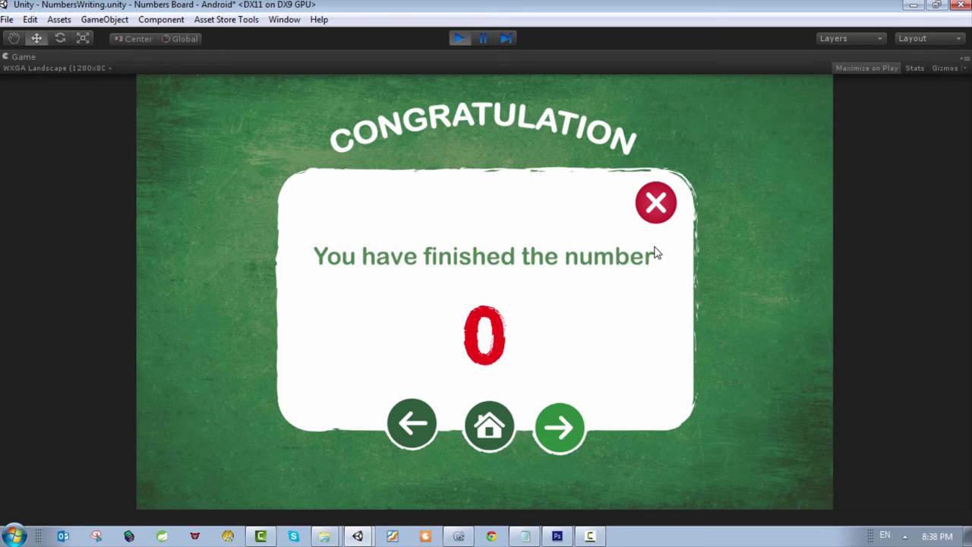
pyautogui.click(653, 202)
pyautogui.click(455, 41)
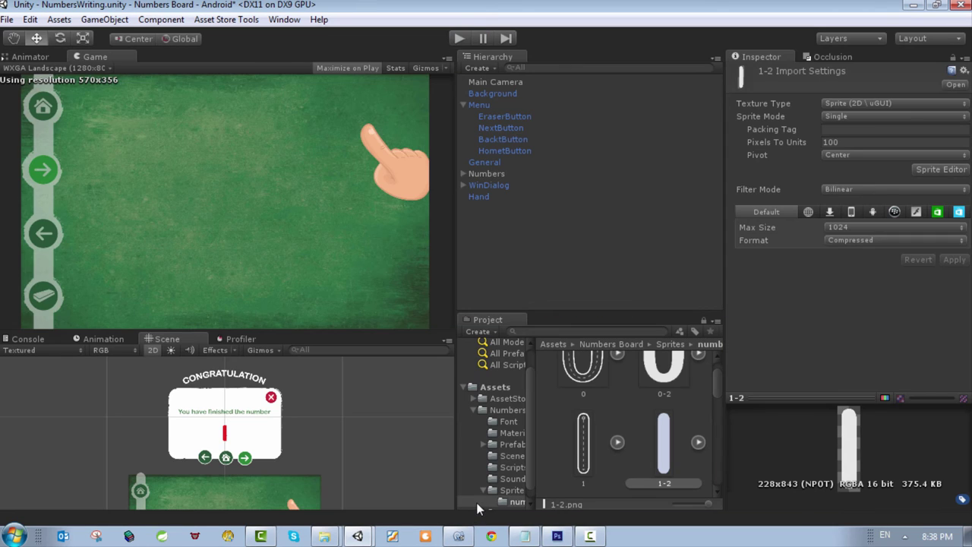
# Switch to File Explorer and open numbers-2.png from the project's Sprites folder in Photoshop.
pyautogui.moveTo(324, 536)
pyautogui.click(331, 507)
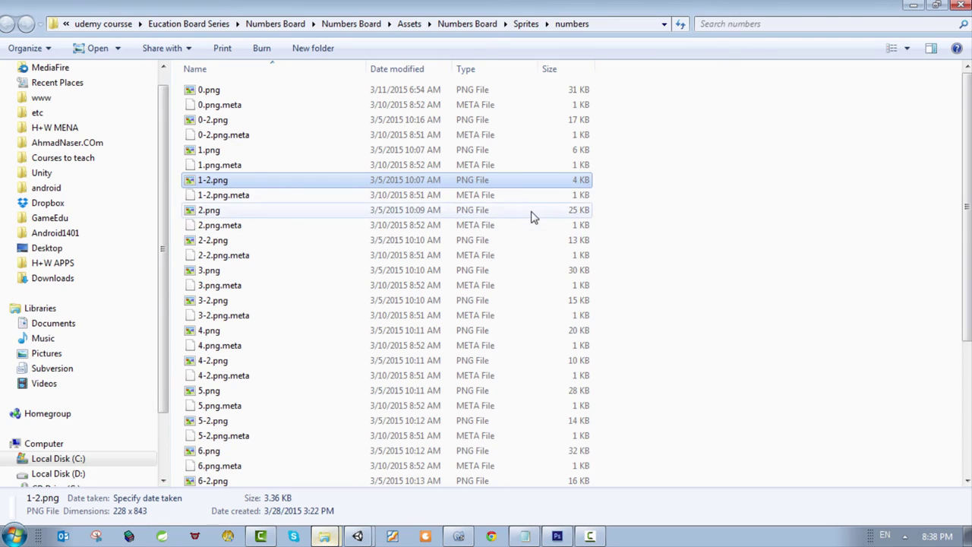
pyautogui.click(524, 24)
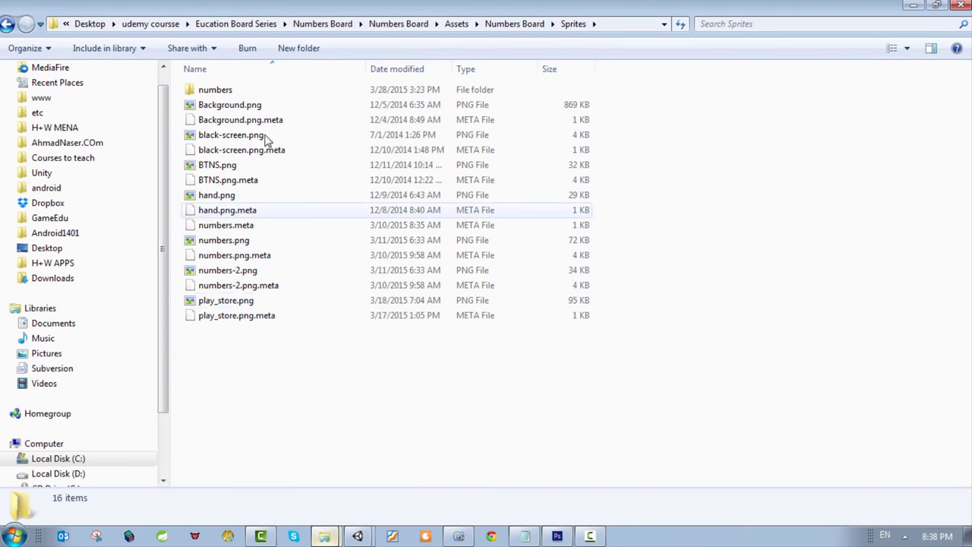
pyautogui.doubleClick(216, 90)
pyautogui.click(6, 24)
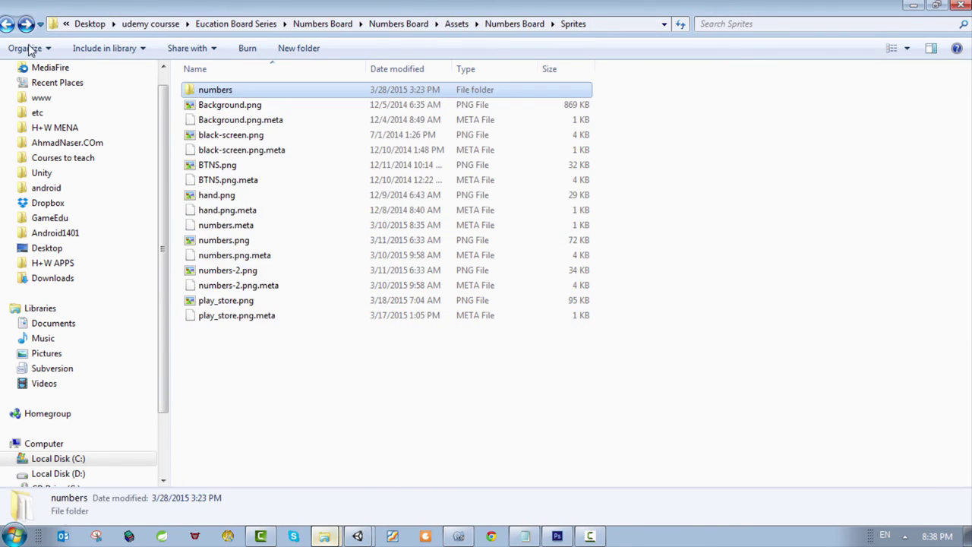
pyautogui.rightClick(241, 300)
pyautogui.click(226, 260)
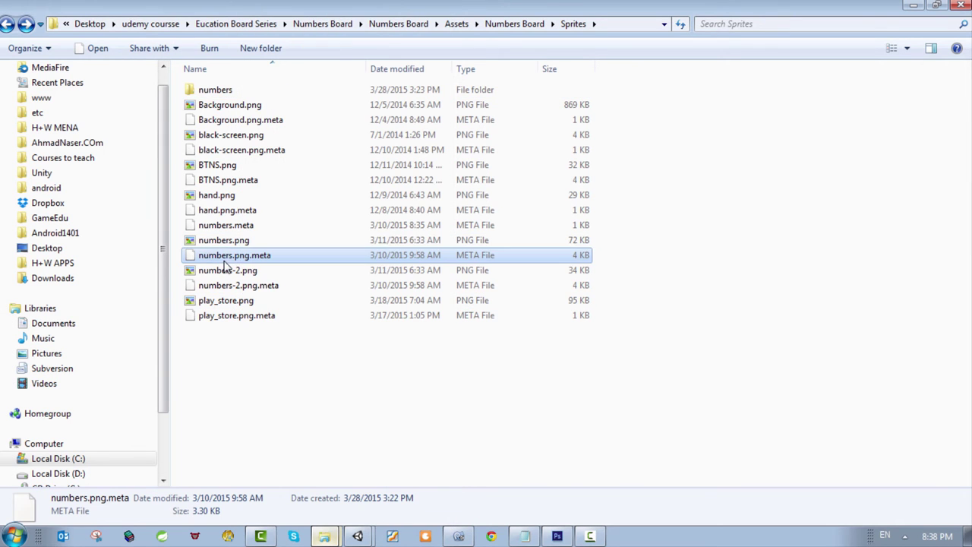
pyautogui.rightClick(240, 276)
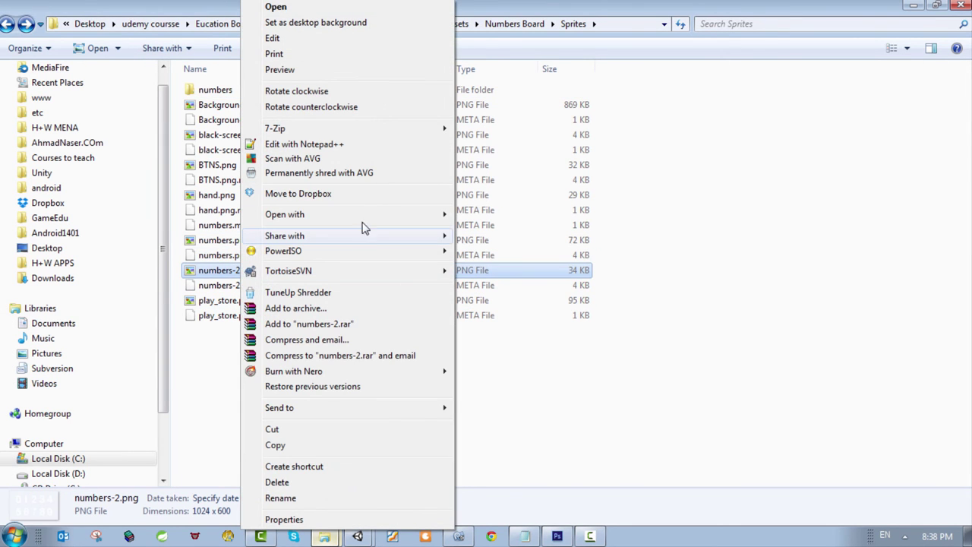
pyautogui.moveTo(365, 215)
pyautogui.click(545, 247)
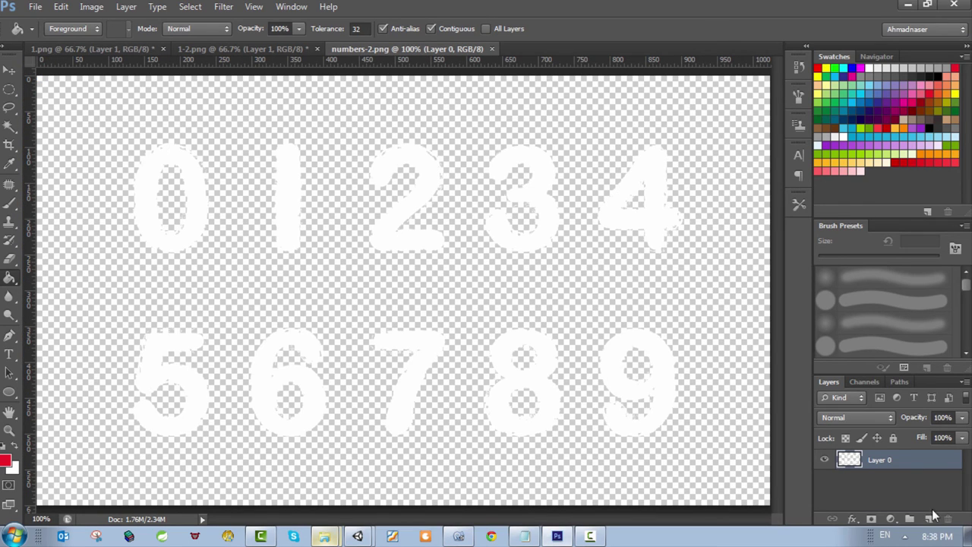
# Add a new layer beneath the white numbers layer and fill it with red using the Paint Bucket.
pyautogui.click(927, 518)
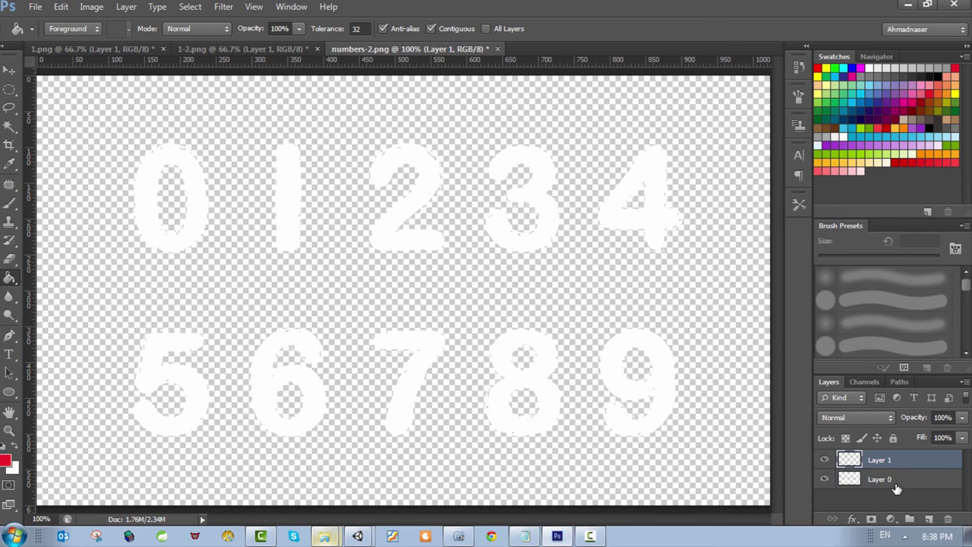
pyautogui.moveTo(881, 478); pyautogui.dragTo(869, 456)
pyautogui.hotkey('alt', '[')
pyautogui.click(600, 455)
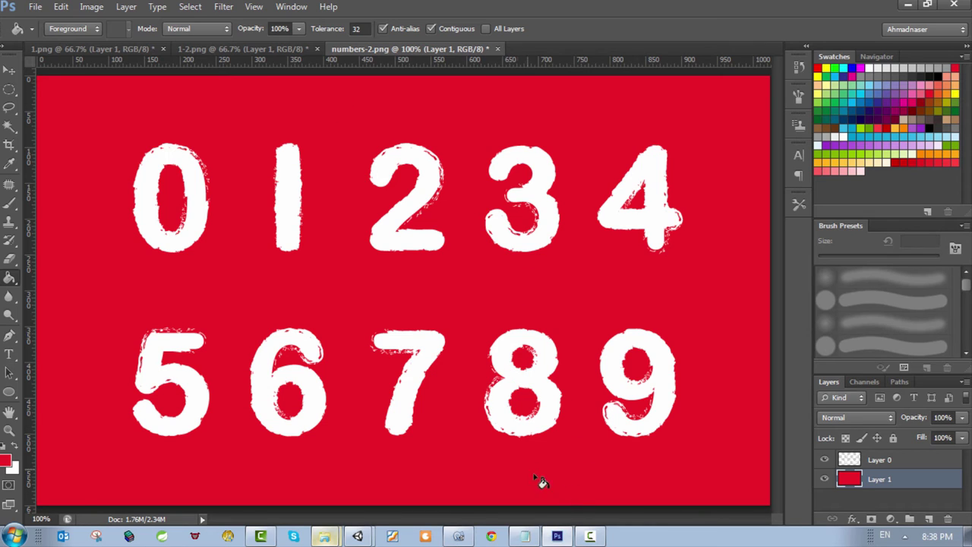
# Switch back to Unity, collapse the Menu object, and select and frame WinDialog in the scene view.
pyautogui.moveTo(557, 536)
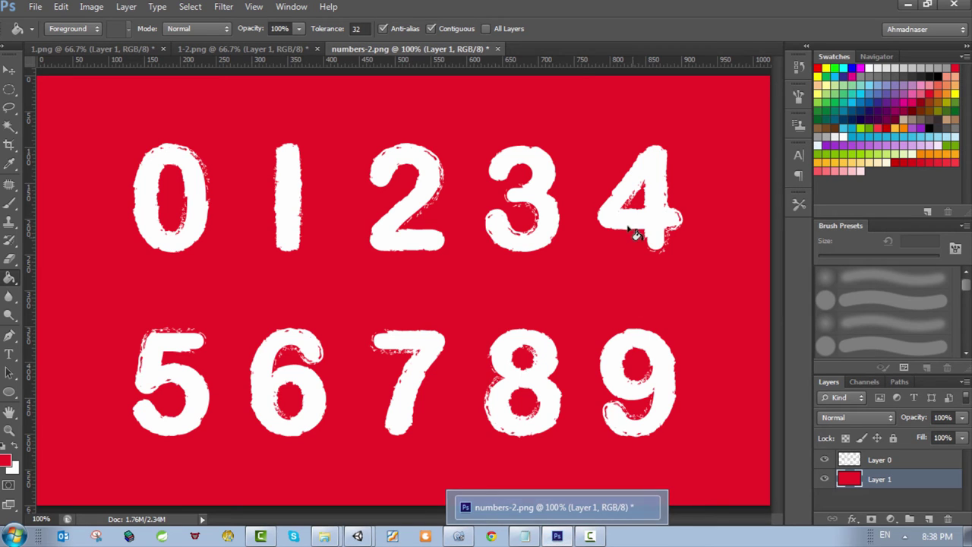
pyautogui.click(557, 537)
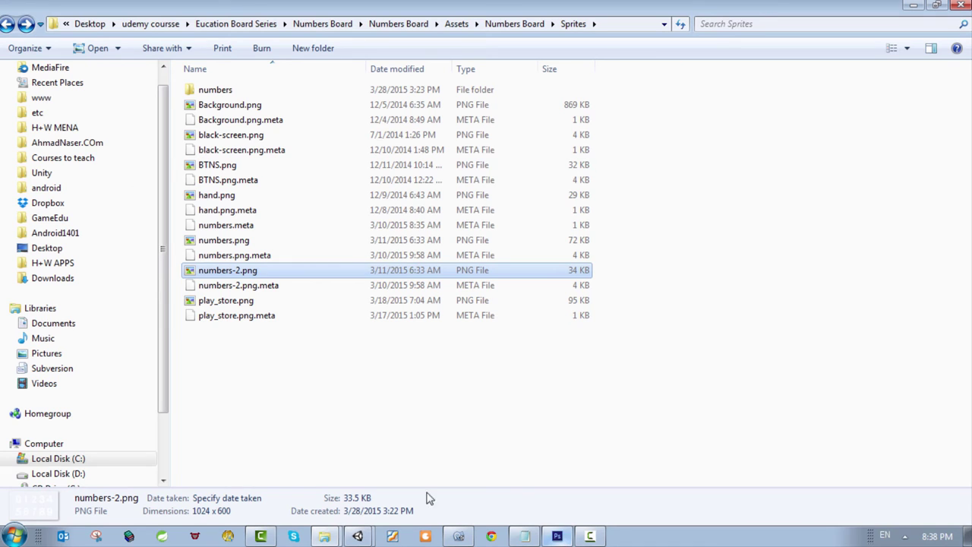
pyautogui.click(357, 536)
pyautogui.click(424, 506)
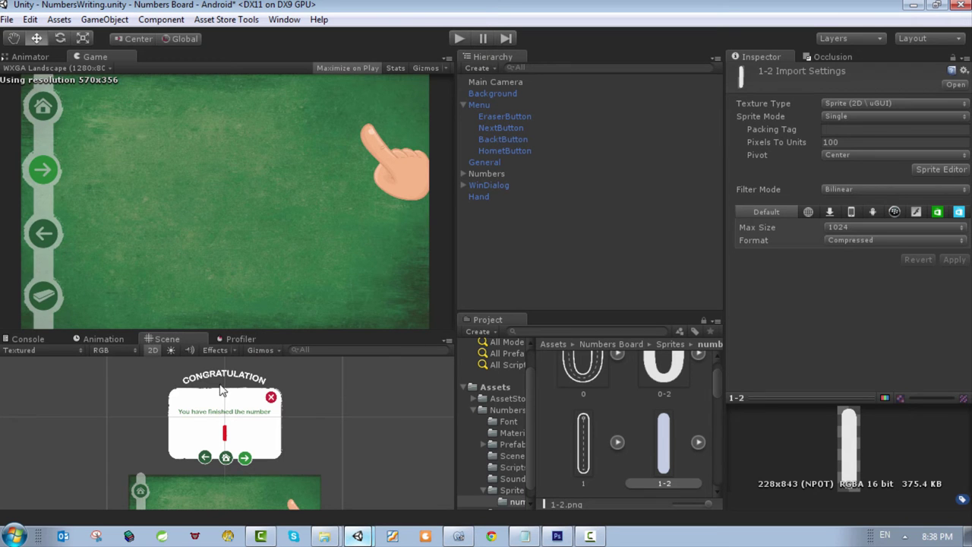
pyautogui.click(463, 105)
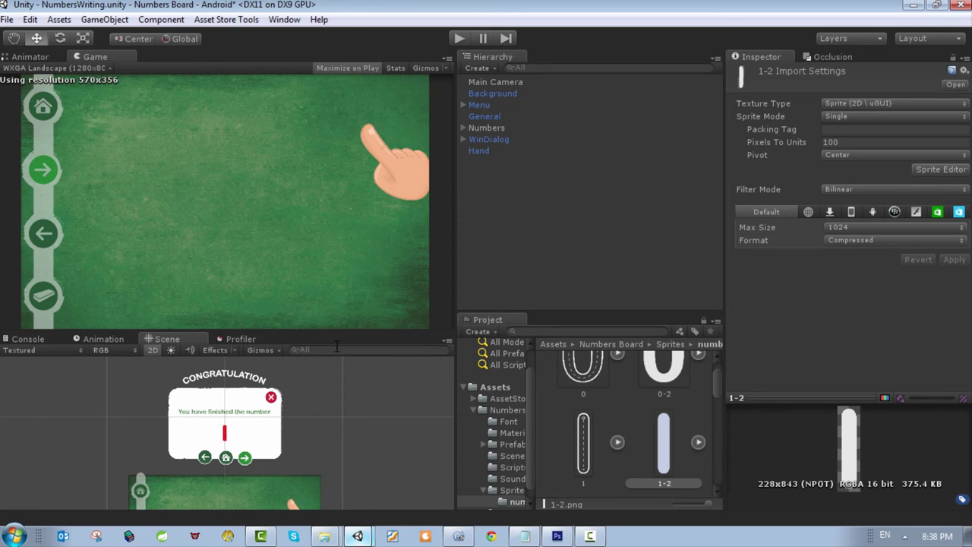
pyautogui.scroll(-5, 363, 462)
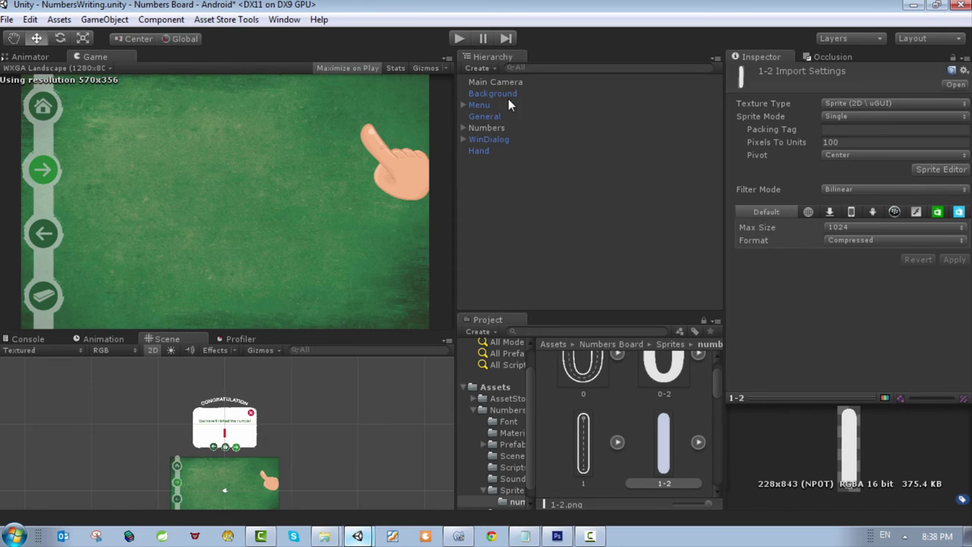
pyautogui.click(491, 139)
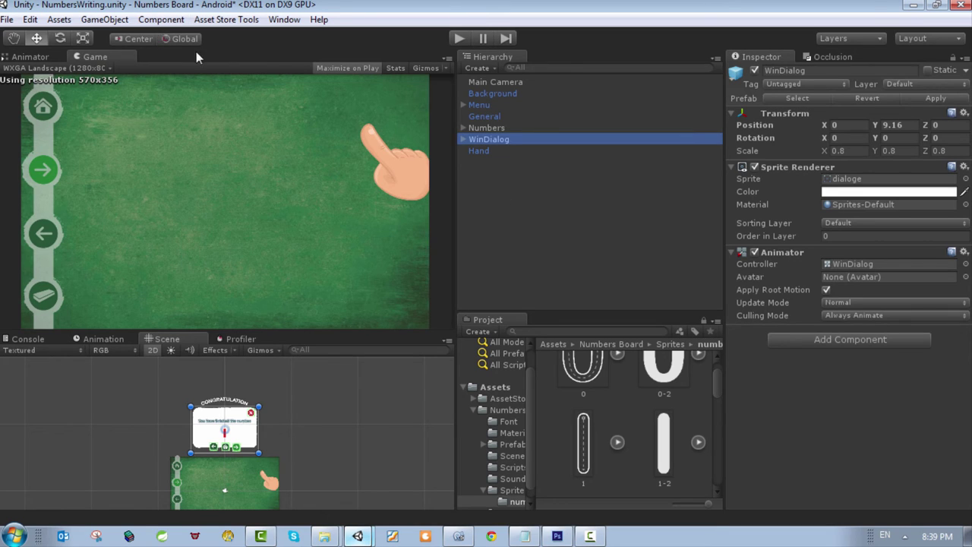
pyautogui.doubleClick(483, 141)
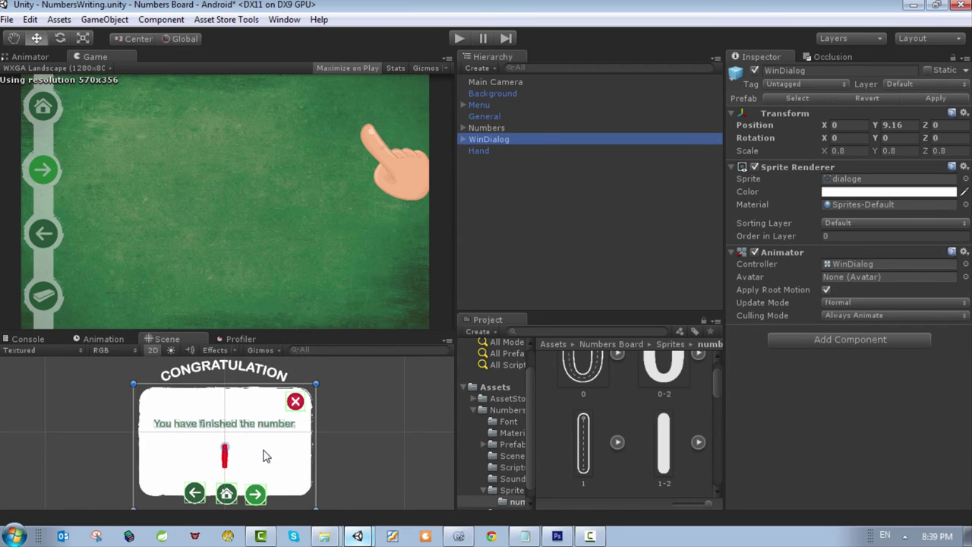
# Expand WinDialog and inspect its congratuation_text and exit child objects.
pyautogui.click(463, 139)
pyautogui.click(494, 151)
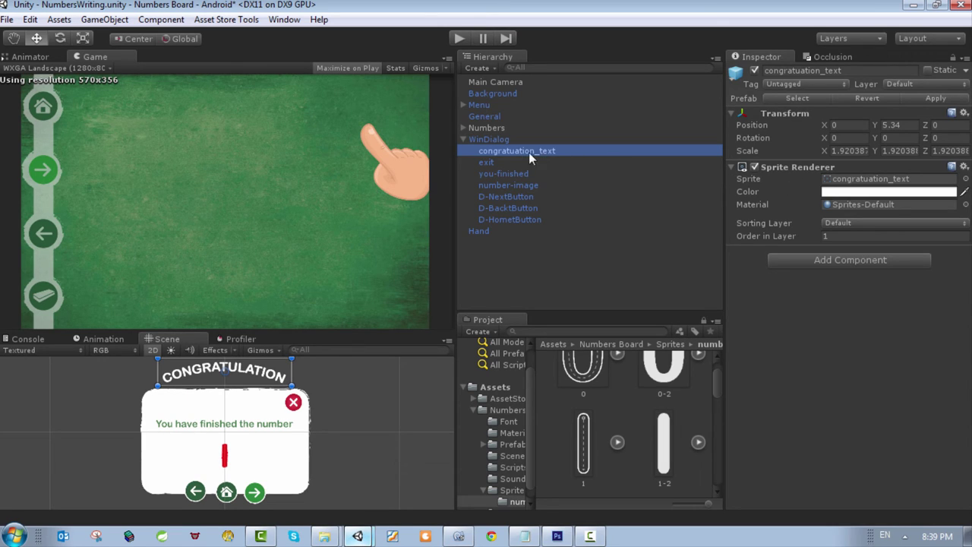
pyautogui.click(489, 162)
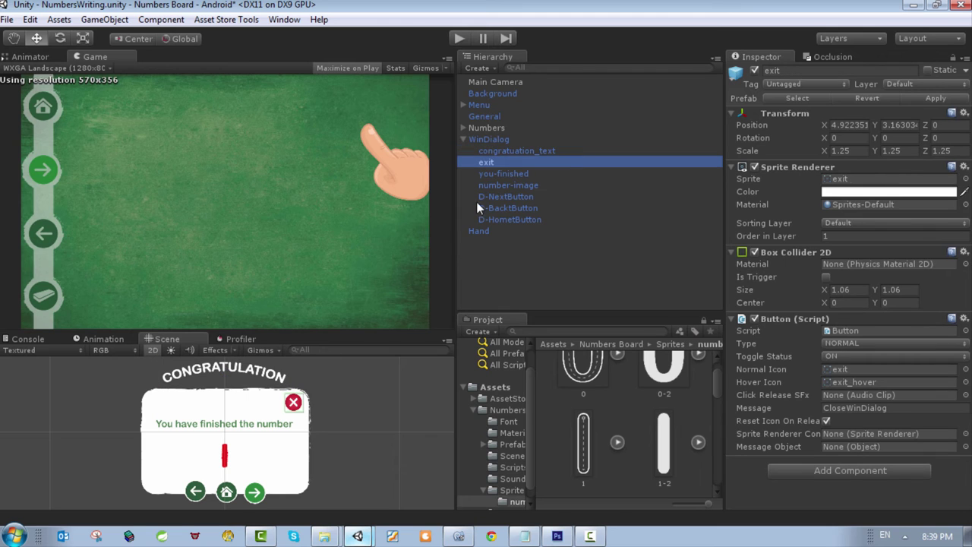
# Examine the Text Mesh text of WinDialog's you-finished object and the Sprite Renderer of number-image.
pyautogui.click(507, 174)
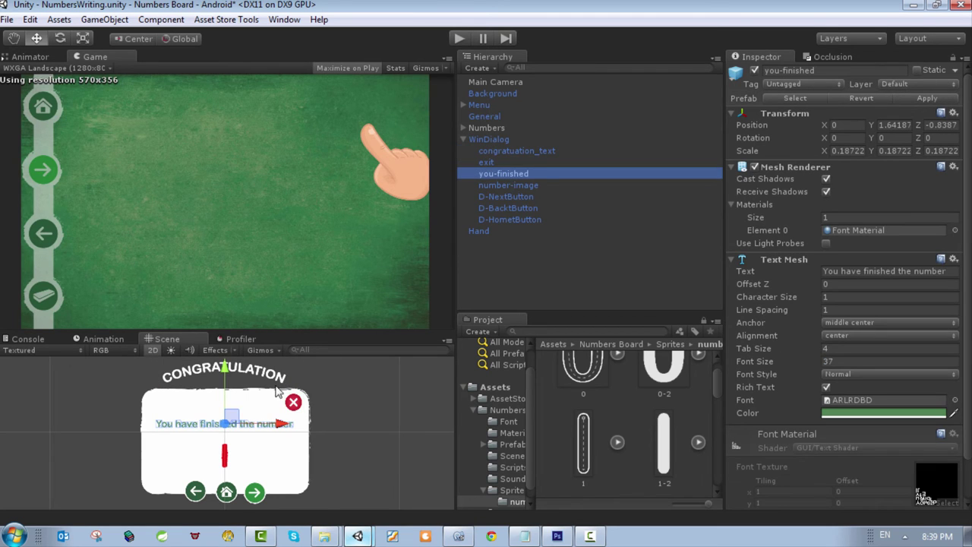
pyautogui.scroll(10, 182, 464)
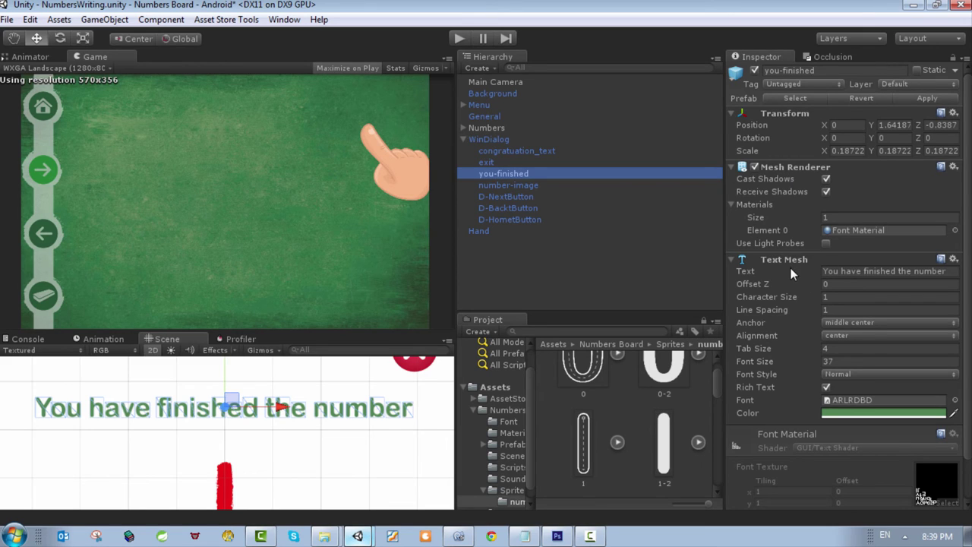
pyautogui.click(833, 271)
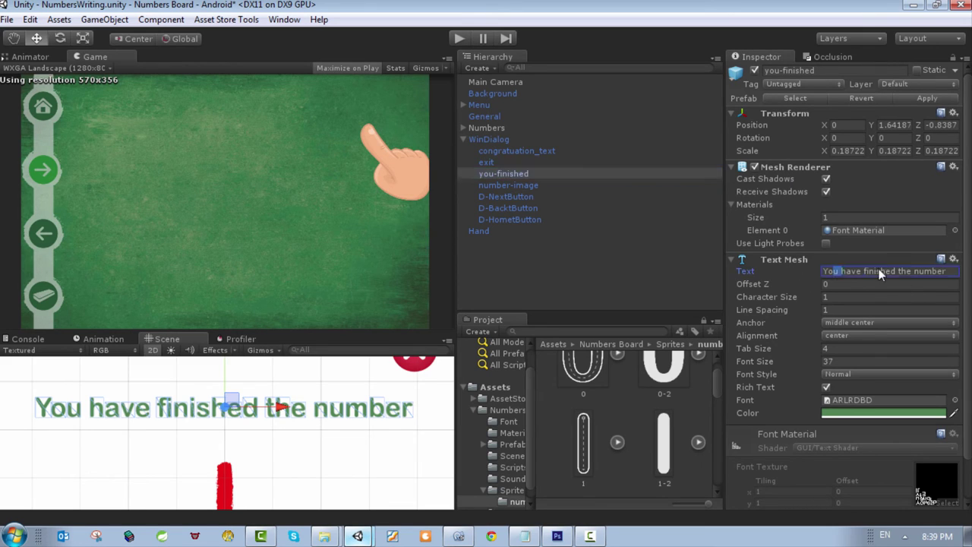
pyautogui.click(924, 271)
pyautogui.click(517, 186)
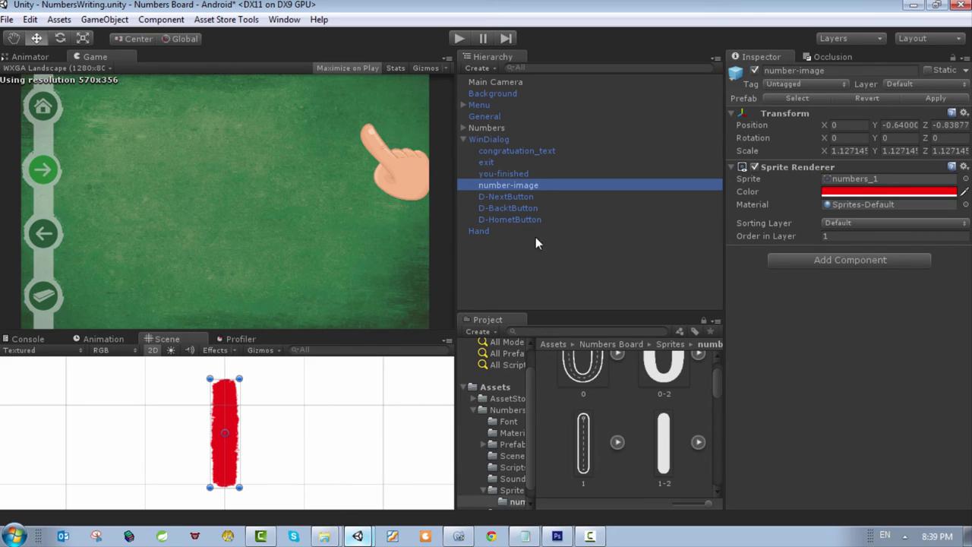
# Inspect WinDialog's next, back and home buttons, including the Message value of D-HometButton's Button script.
pyautogui.scroll(-5, 314, 445)
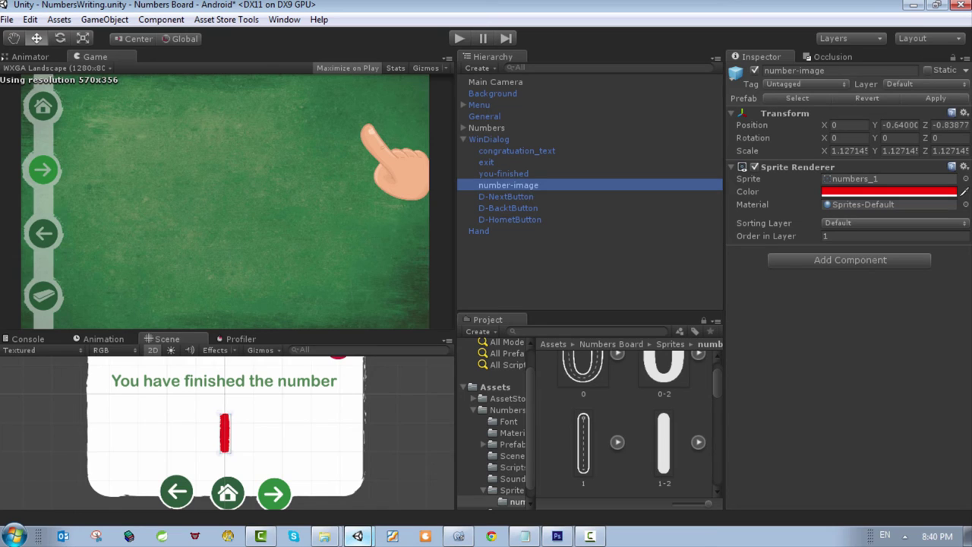
pyautogui.click(502, 198)
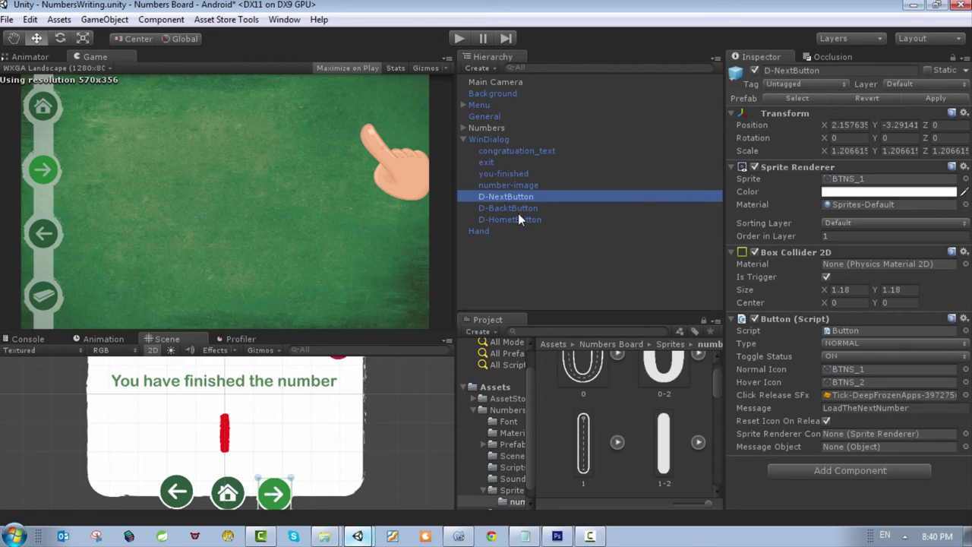
pyautogui.click(515, 207)
pyautogui.click(521, 219)
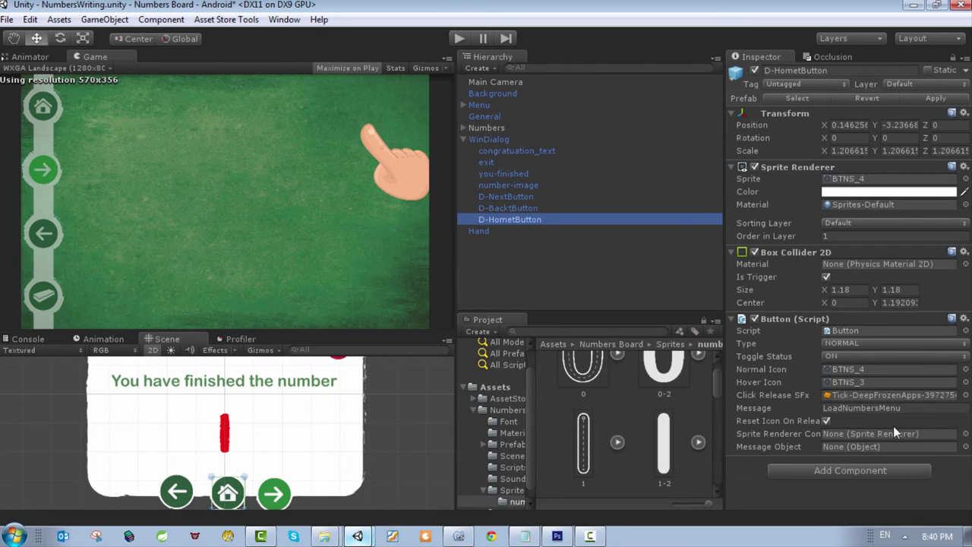
pyautogui.click(871, 408)
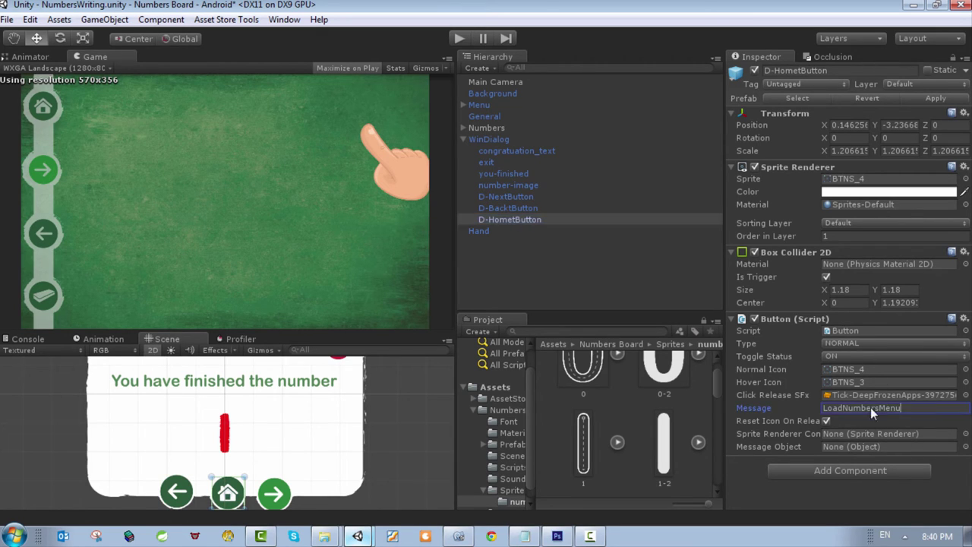
pyautogui.doubleClick(870, 407)
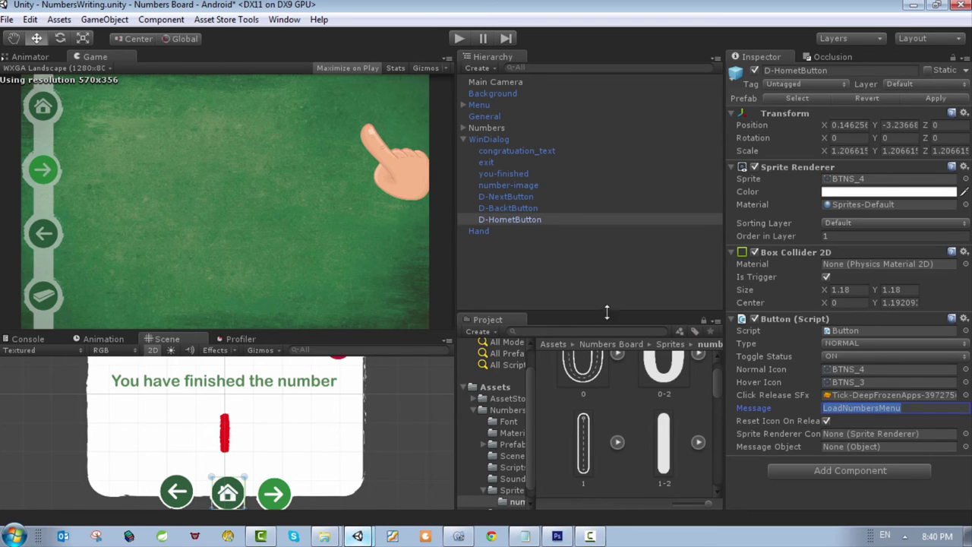
# Select WinDialog's exit object, switch to MonoDevelop, and open Events.cs at the CloseWinDialog method.
pyautogui.click(503, 186)
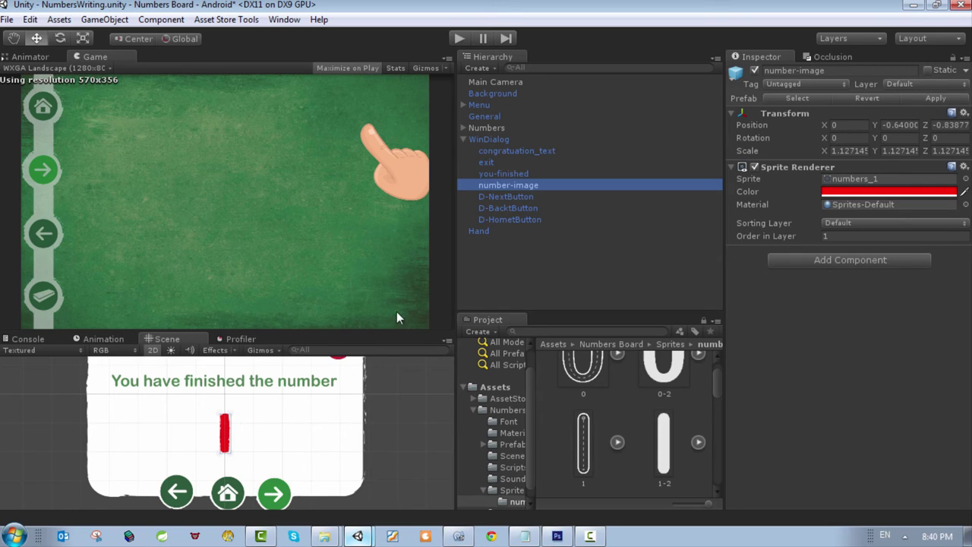
pyautogui.click(486, 162)
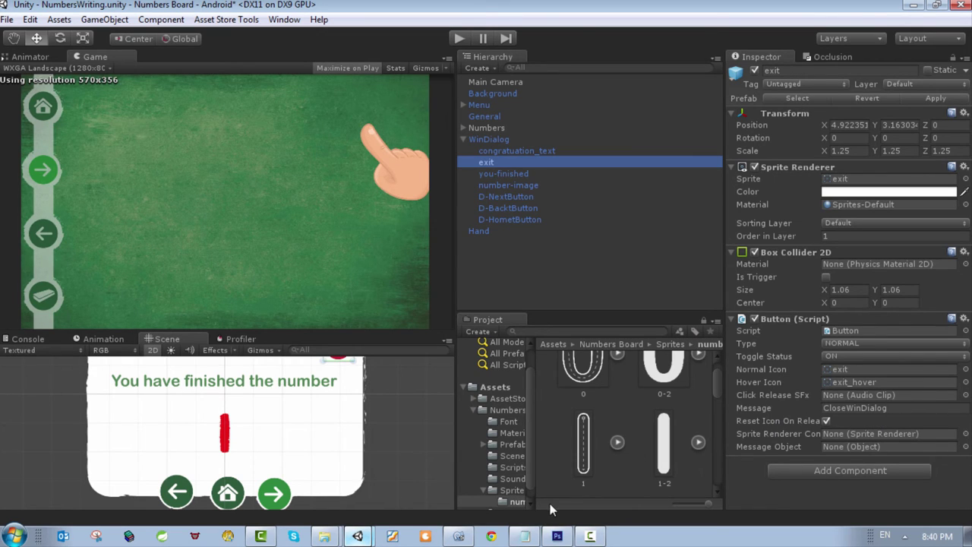
pyautogui.click(458, 536)
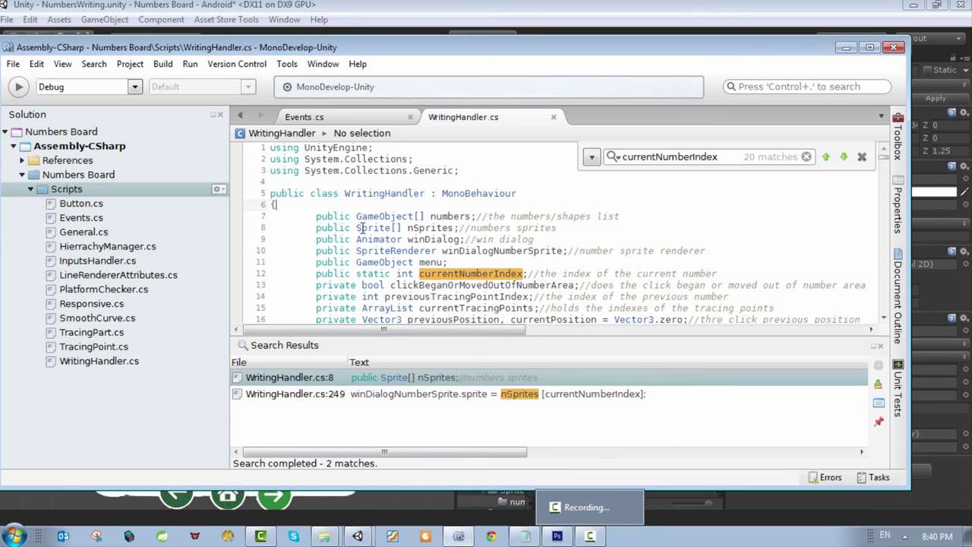
pyautogui.doubleClick(77, 220)
pyautogui.scroll(-19, 415, 235)
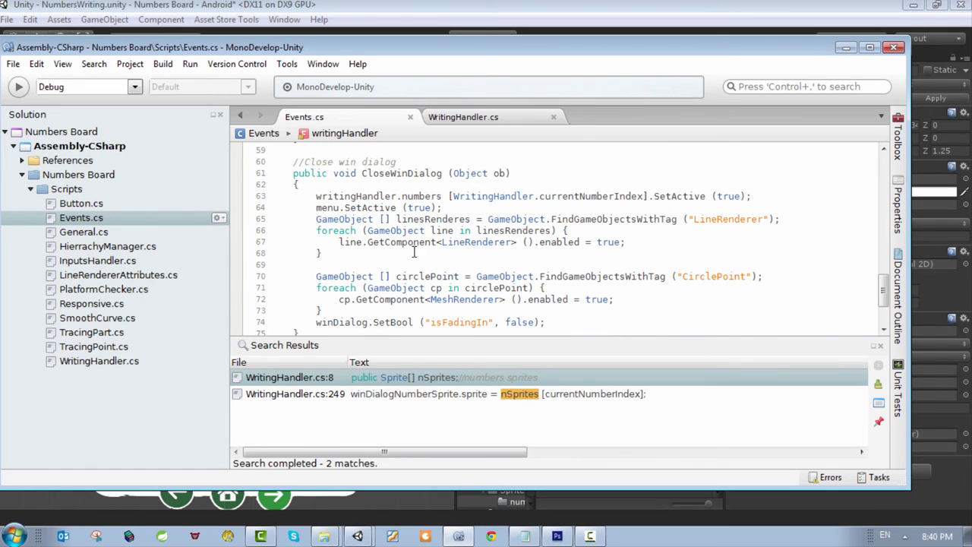
pyautogui.click(409, 174)
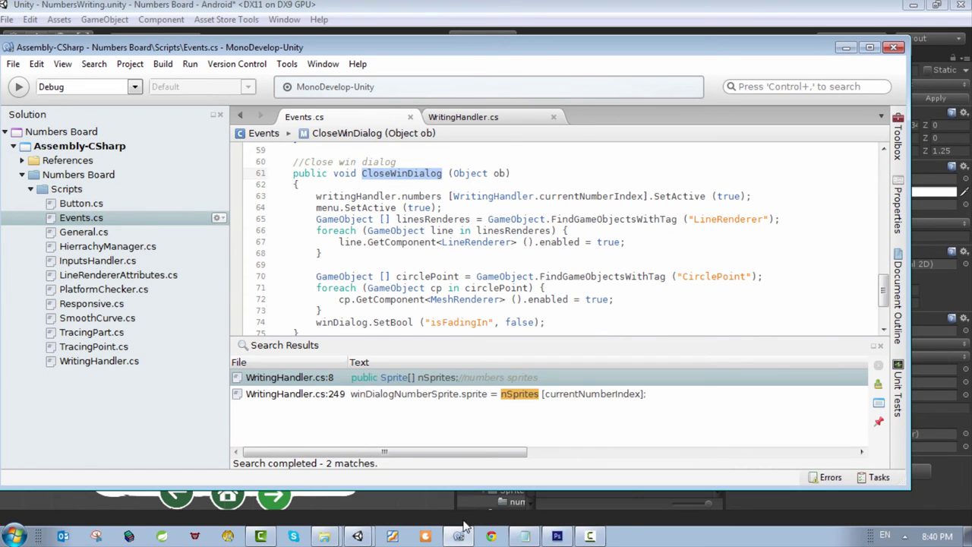
pyautogui.scroll(-1, 498, 471)
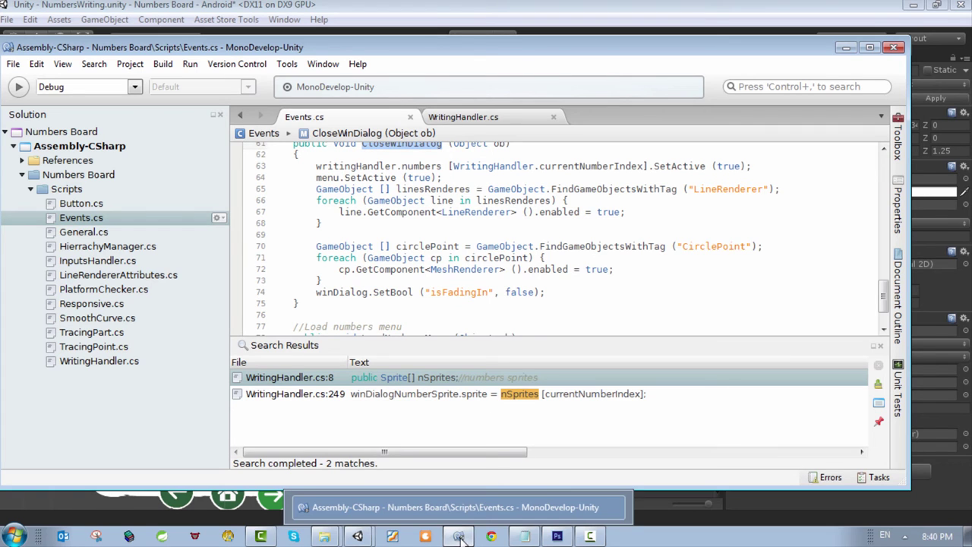
# Recheck the exit object's Button script in Unity, return to MonoDevelop, maximize its window, and highlight the CloseWinDialog method name.
pyautogui.click(372, 523)
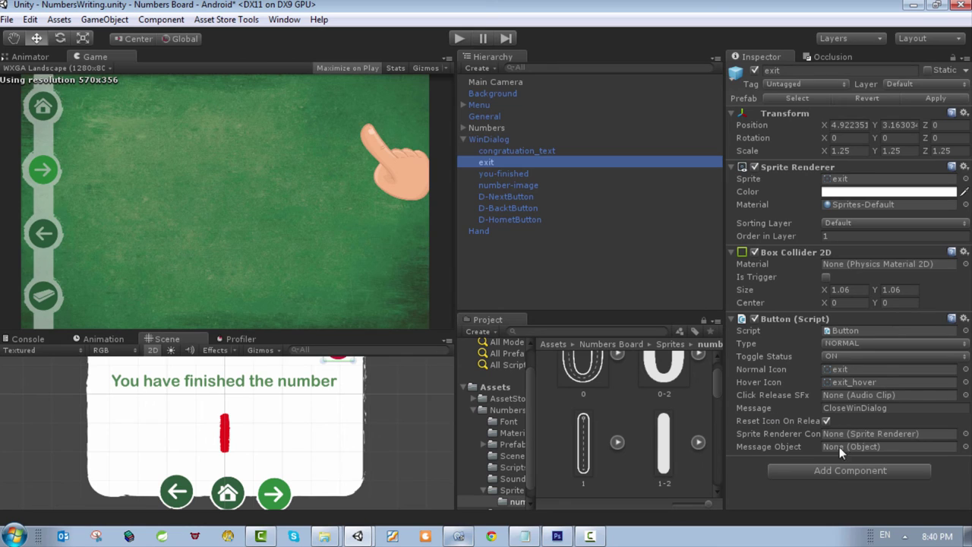
pyautogui.click(459, 536)
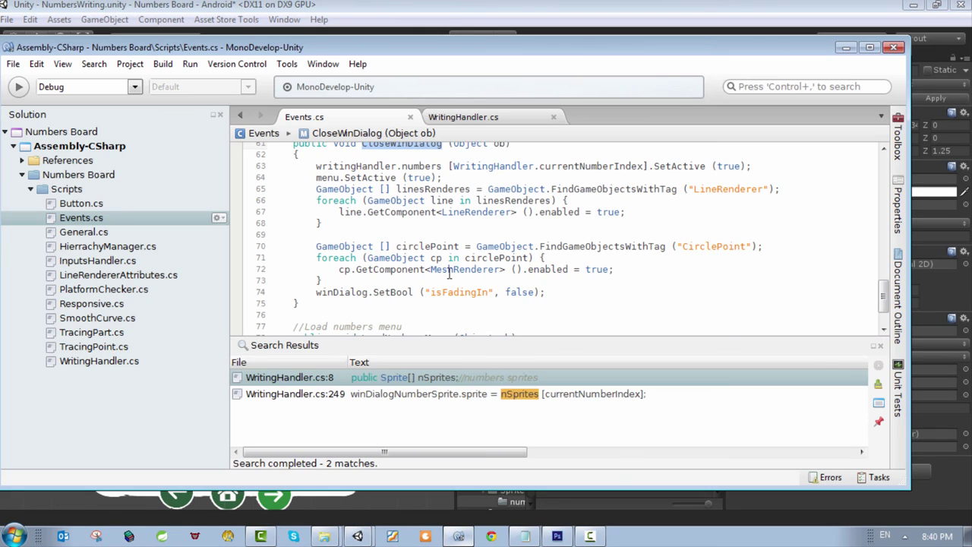
pyautogui.scroll(1, 438, 205)
pyautogui.click(453, 252)
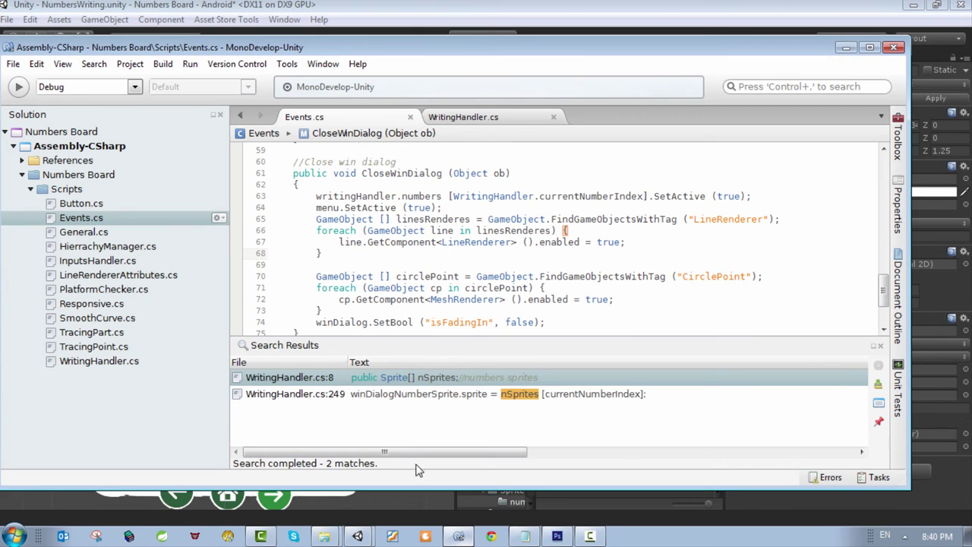
pyautogui.doubleClick(808, 50)
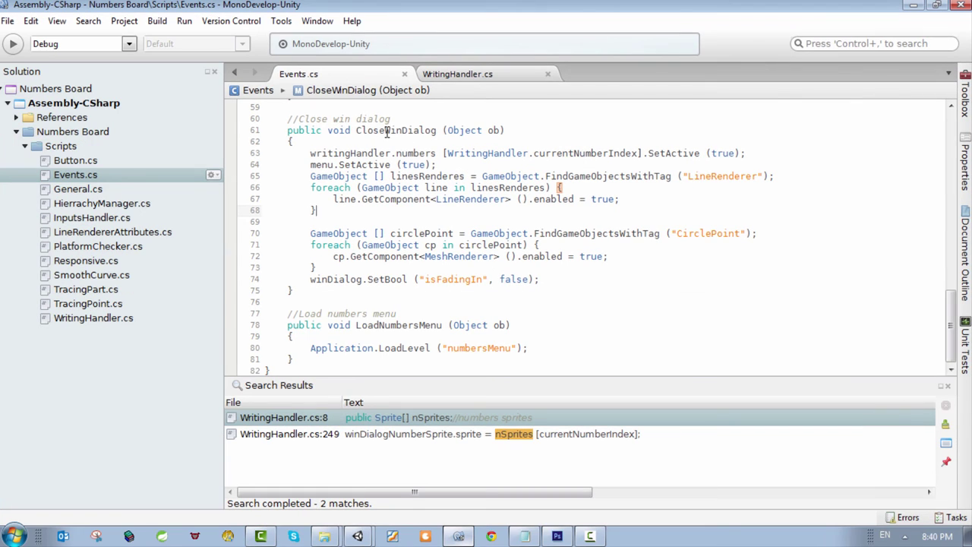
pyautogui.click(387, 131)
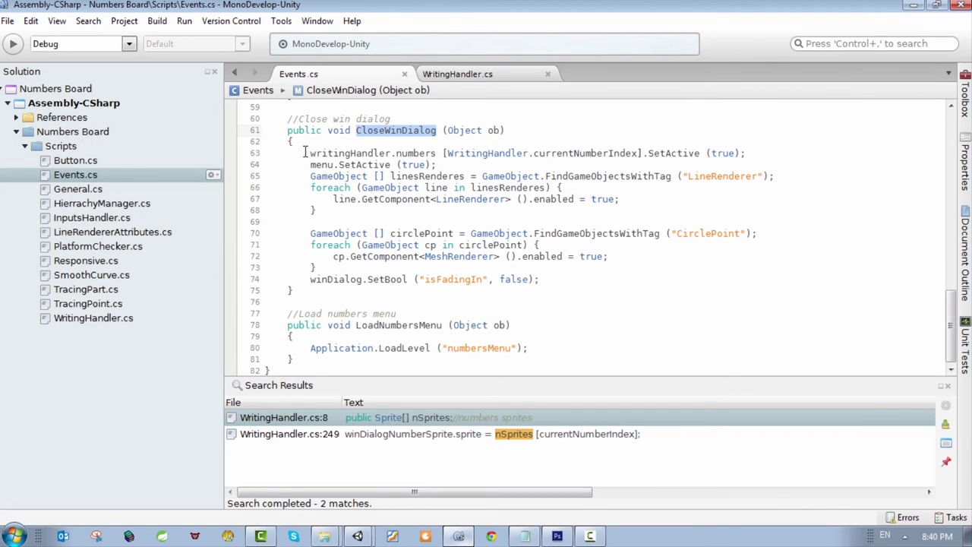
# Examine the CloseWinDialog lines that activate the current number and menu and find objects tagged LineRenderer.
pyautogui.moveTo(308, 153); pyautogui.dragTo(732, 153)
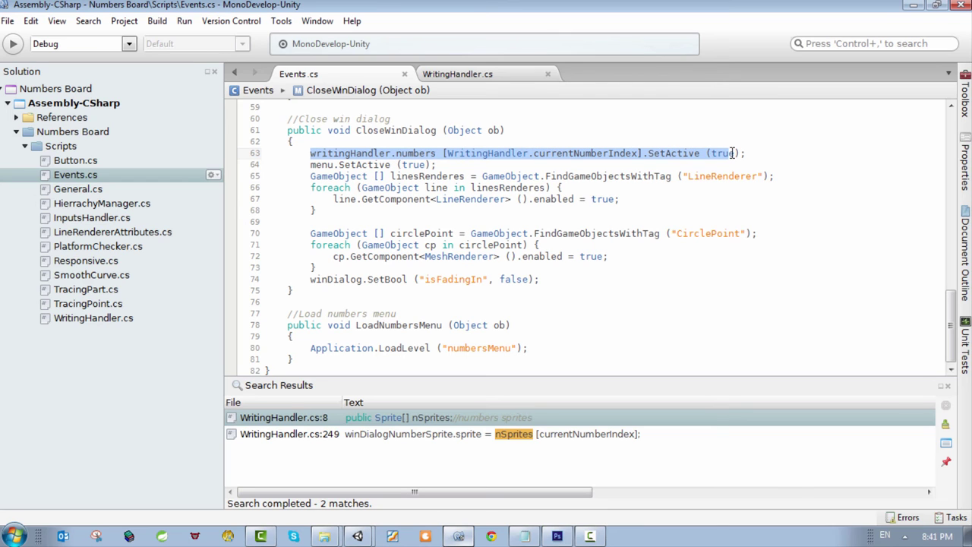
pyautogui.click(721, 152)
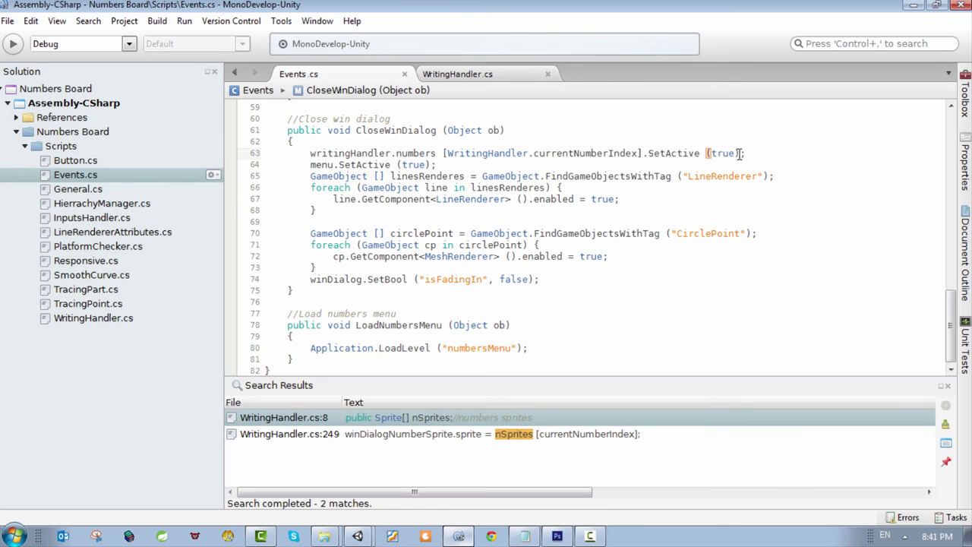
pyautogui.moveTo(308, 165); pyautogui.dragTo(456, 164)
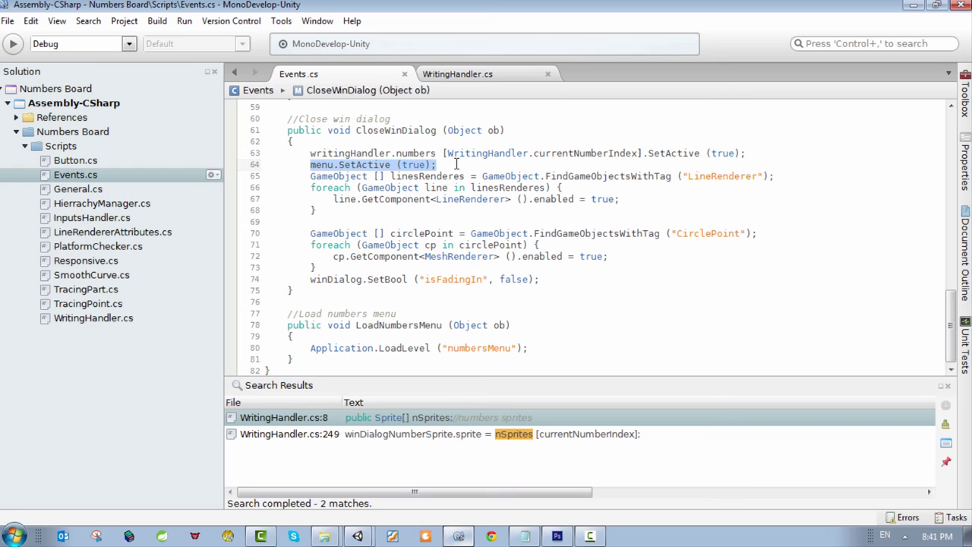
pyautogui.moveTo(308, 176); pyautogui.dragTo(448, 176)
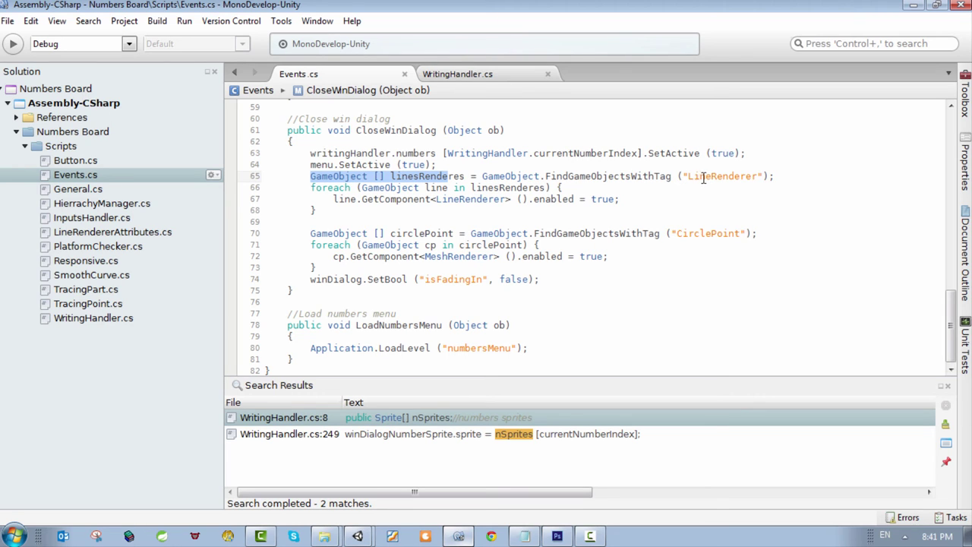
pyautogui.moveTo(647, 181)
pyautogui.moveTo(301, 176); pyautogui.dragTo(706, 175)
pyautogui.click(350, 185)
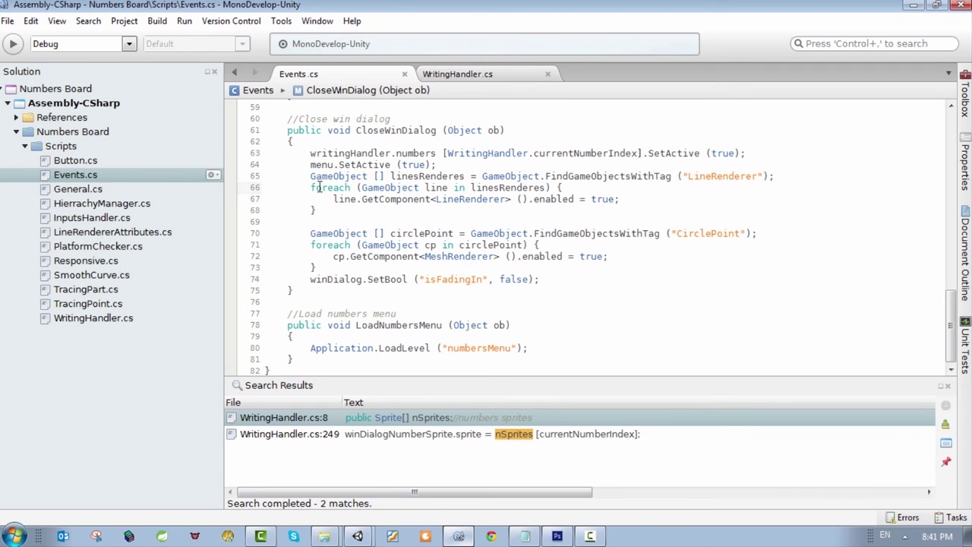
# Examine the foreach loop in CloseWinDialog that enables each LineRenderer component.
pyautogui.moveTo(319, 187); pyautogui.dragTo(419, 187)
pyautogui.click(380, 199)
pyautogui.moveTo(650, 199); pyautogui.dragTo(326, 199)
pyautogui.click(325, 199)
pyautogui.click(312, 210)
# Examine the CloseWinDialog code that finds objects tagged CirclePoint and enables their MeshRenderer components.
pyautogui.click(434, 233)
pyautogui.doubleClick(421, 233)
pyautogui.click(519, 233)
pyautogui.moveTo(316, 268); pyautogui.dragTo(307, 237)
pyautogui.click(392, 247)
pyautogui.click(554, 280)
pyautogui.doubleClick(688, 233)
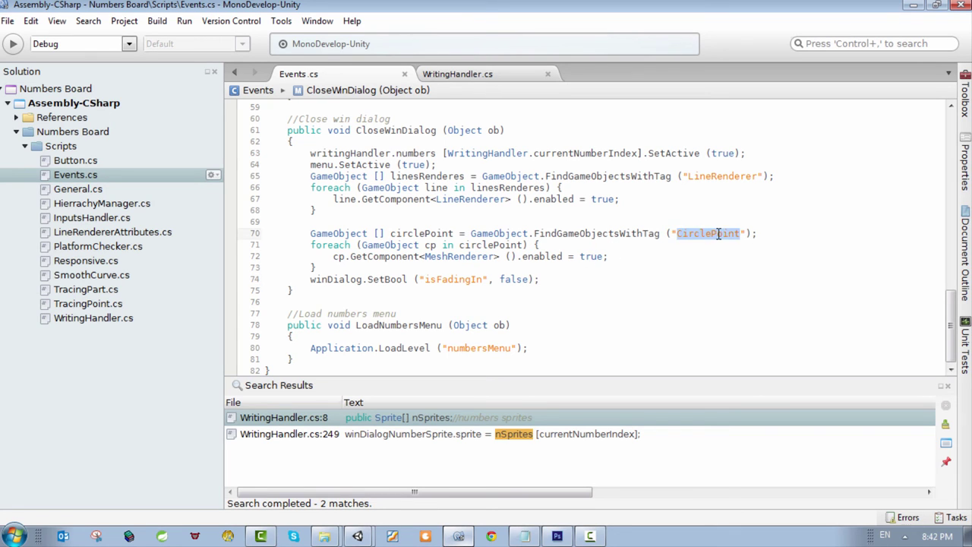
pyautogui.click(688, 245)
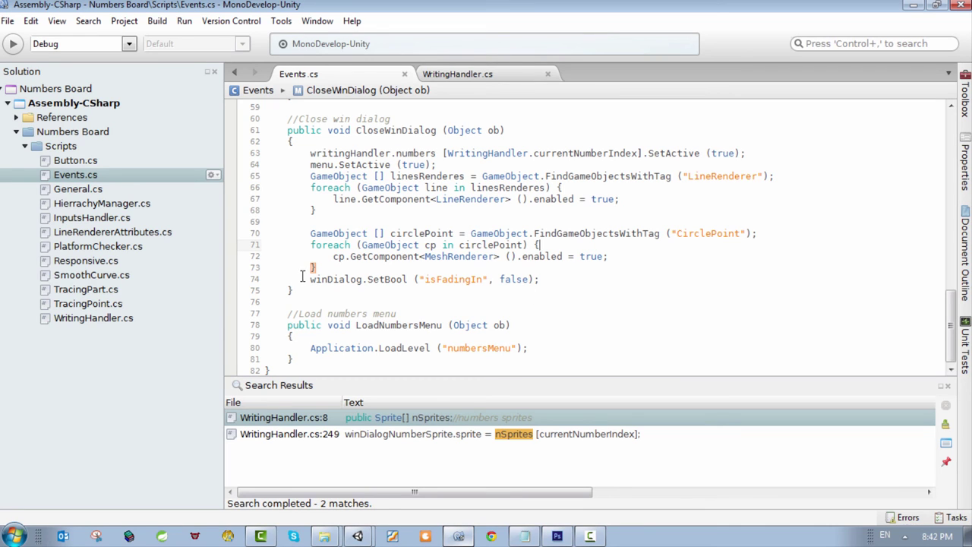
# Review the winDialog.SetBool call in CloseWinDialog with its isFadingIn parameter and false value.
pyautogui.moveTo(308, 279); pyautogui.dragTo(551, 279)
pyautogui.doubleClick(449, 279)
pyautogui.doubleClick(518, 279)
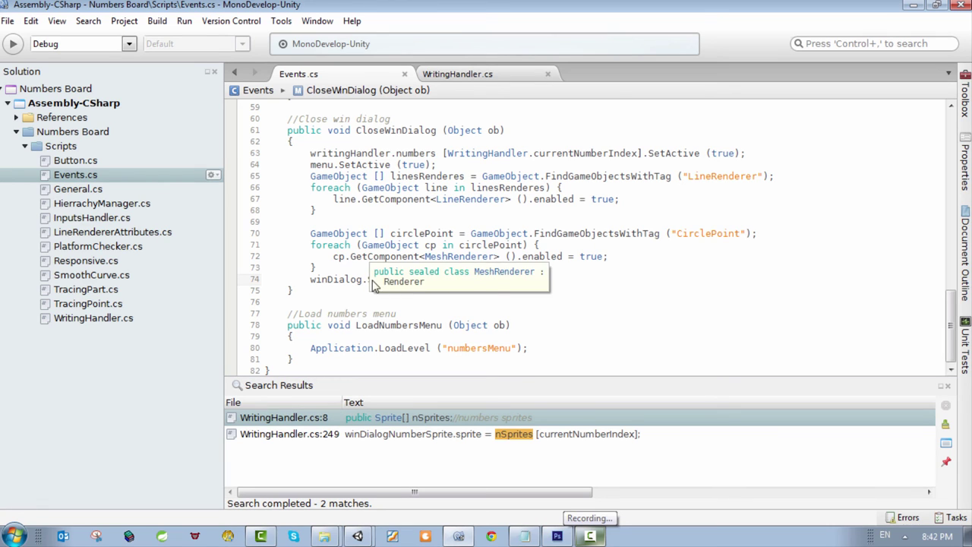
pyautogui.click(341, 267)
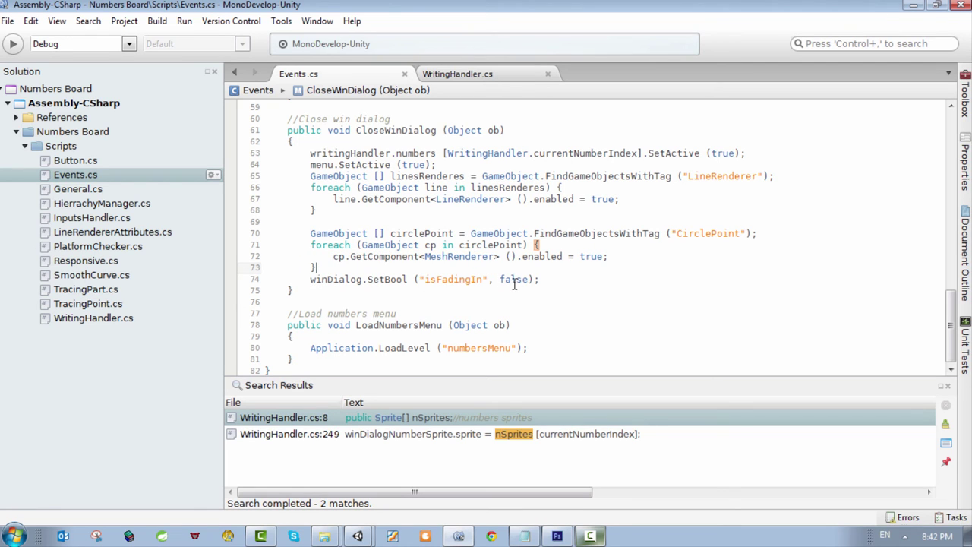
pyautogui.doubleClick(322, 281)
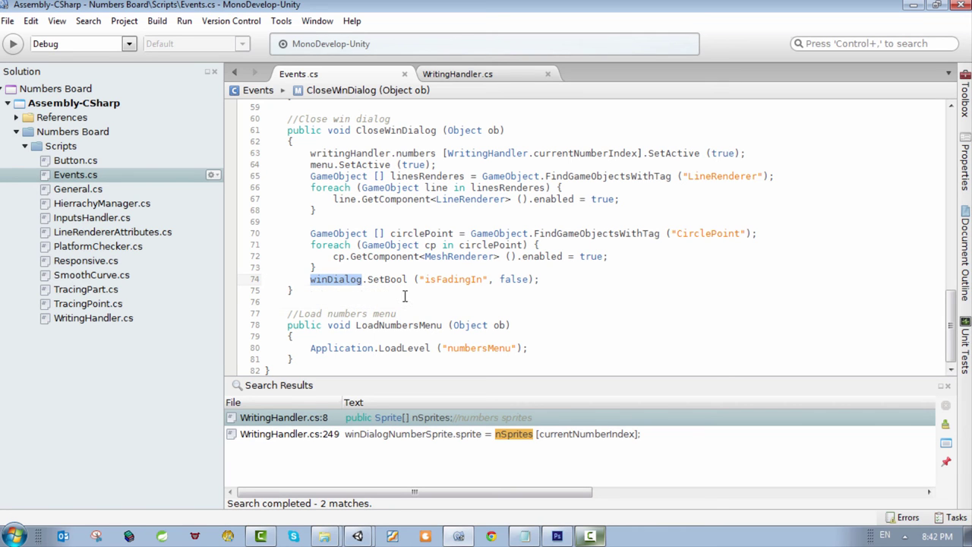
# Look up the winDialog Animator declaration in the Events class and return to the SetBool call in CloseWinDialog.
pyautogui.scroll(5, 400, 298)
pyautogui.scroll(-3, 398, 299)
pyautogui.scroll(6, 399, 300)
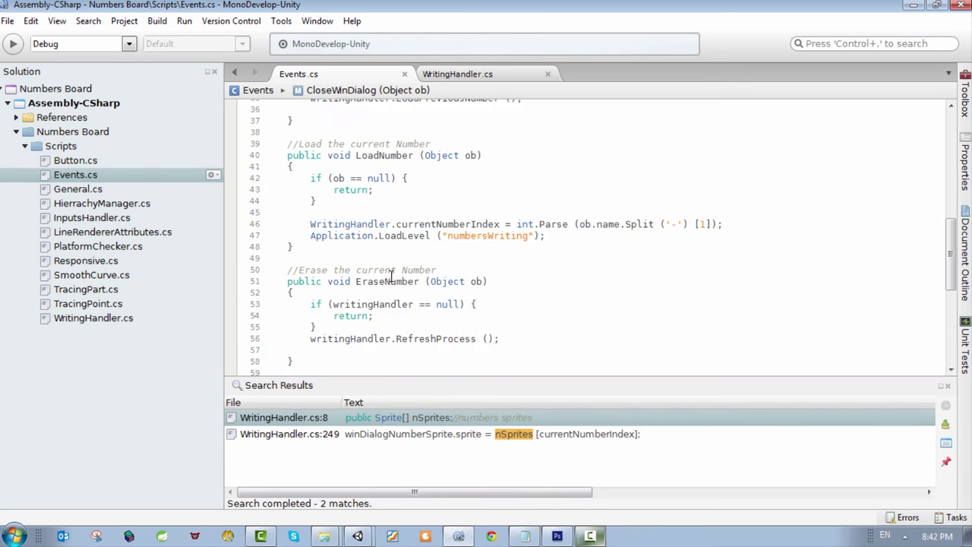
pyautogui.scroll(11, 388, 285)
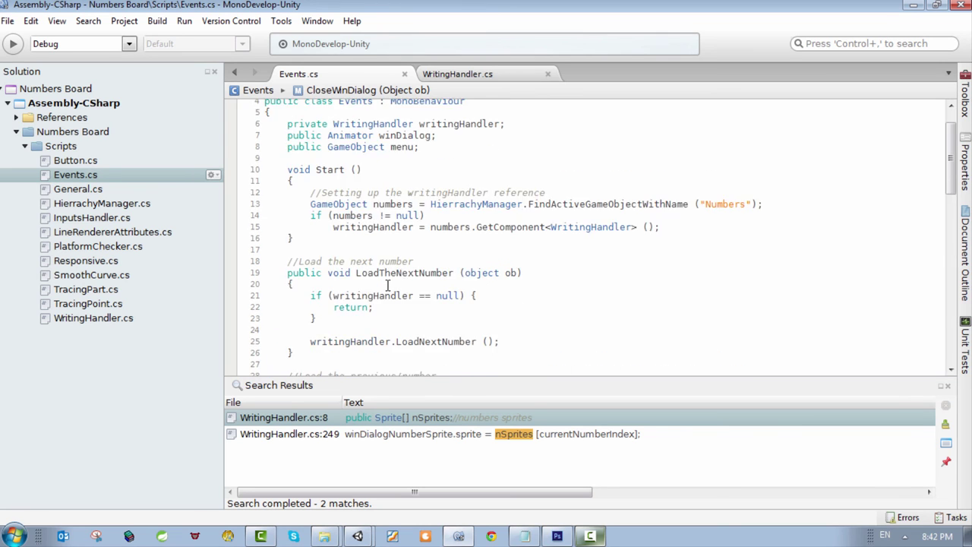
pyautogui.doubleClick(397, 174)
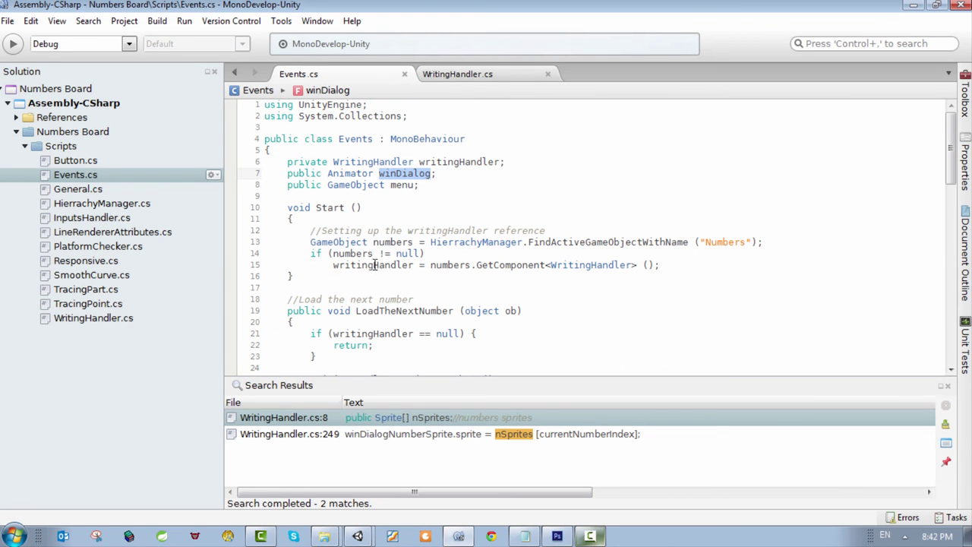
pyautogui.scroll(-19, 422, 186)
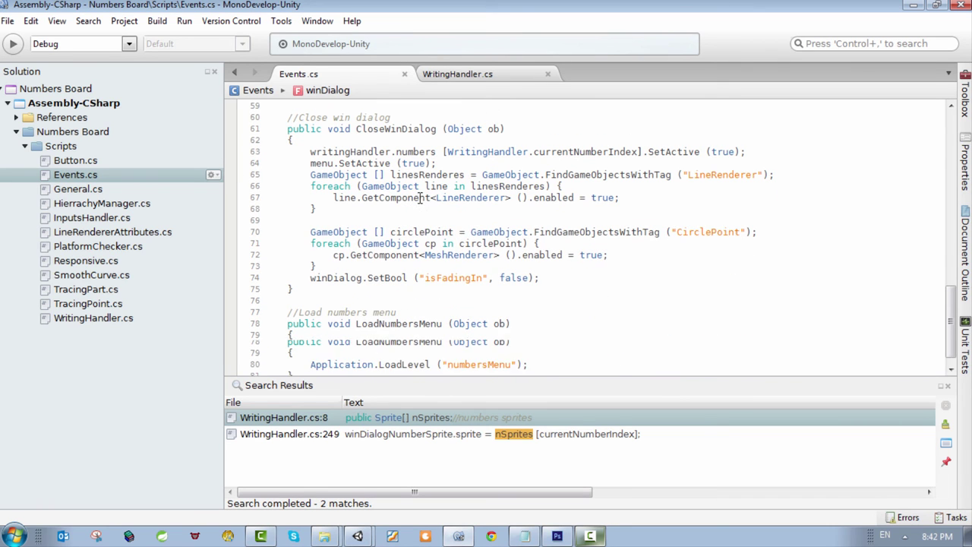
pyautogui.click(386, 277)
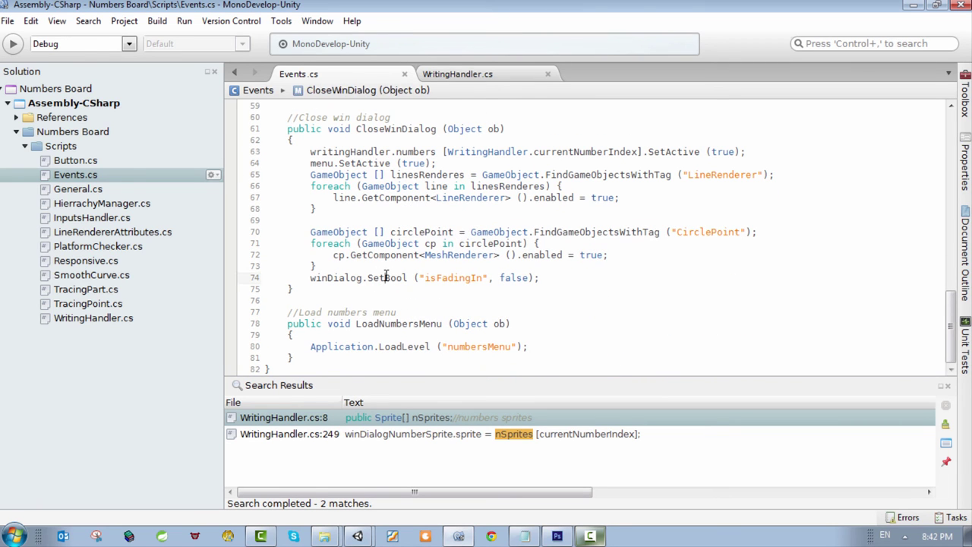
pyautogui.click(438, 278)
# Switch back to Unity, select WinDialog, and show its animation keyframes and its Animator state graph.
pyautogui.click(454, 536)
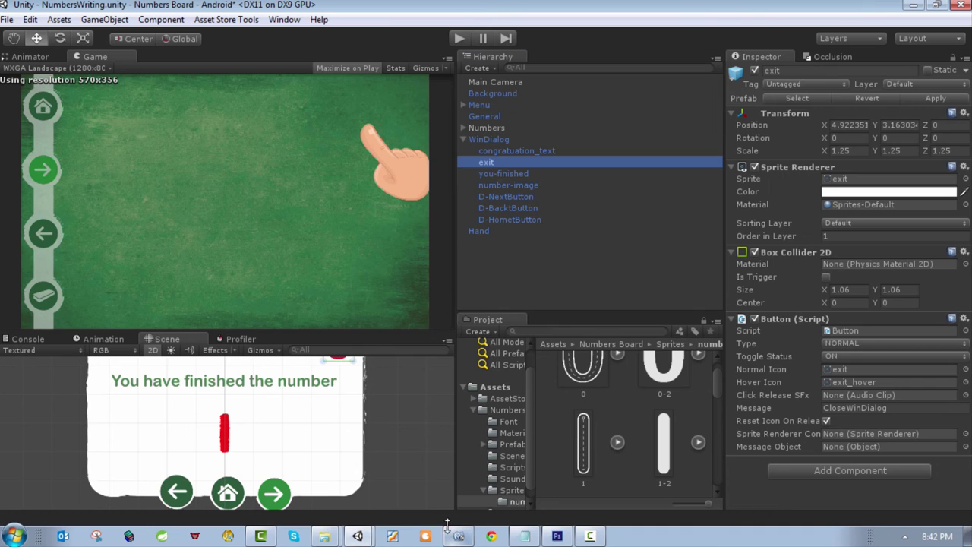
pyautogui.click(483, 140)
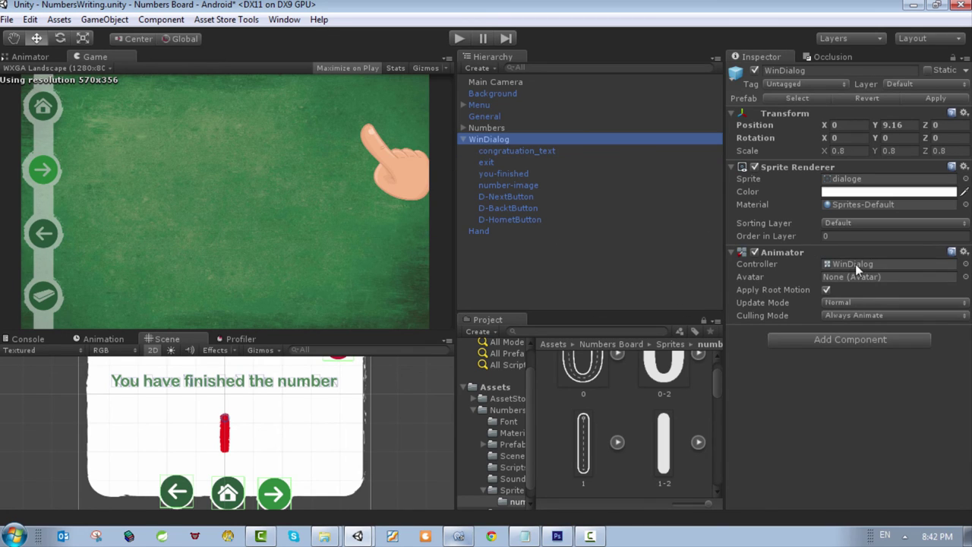
pyautogui.click(106, 339)
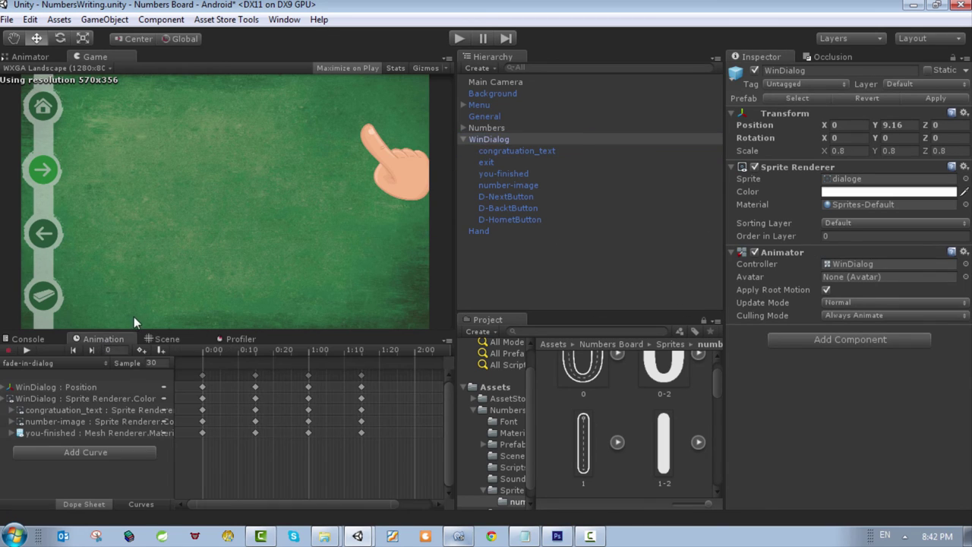
pyautogui.click(31, 57)
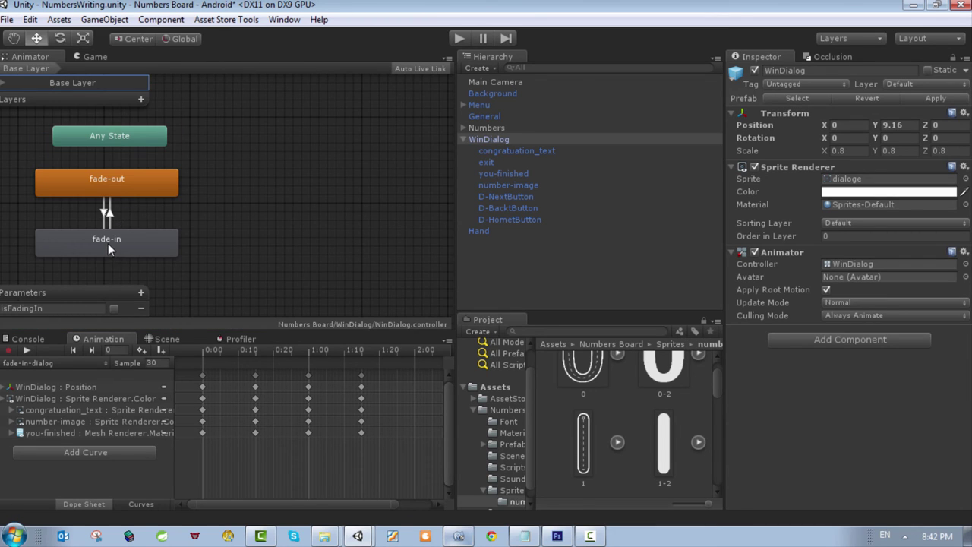
# Inspect WinDialog's fade-in and fade-out Animator states and highlight the isFadingIn parameter that controls them.
pyautogui.click(109, 244)
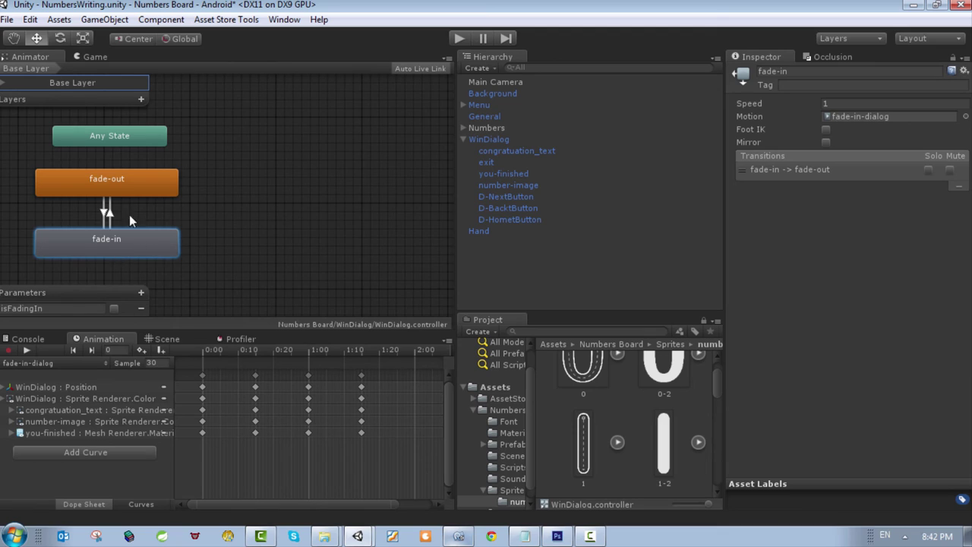
pyautogui.click(110, 185)
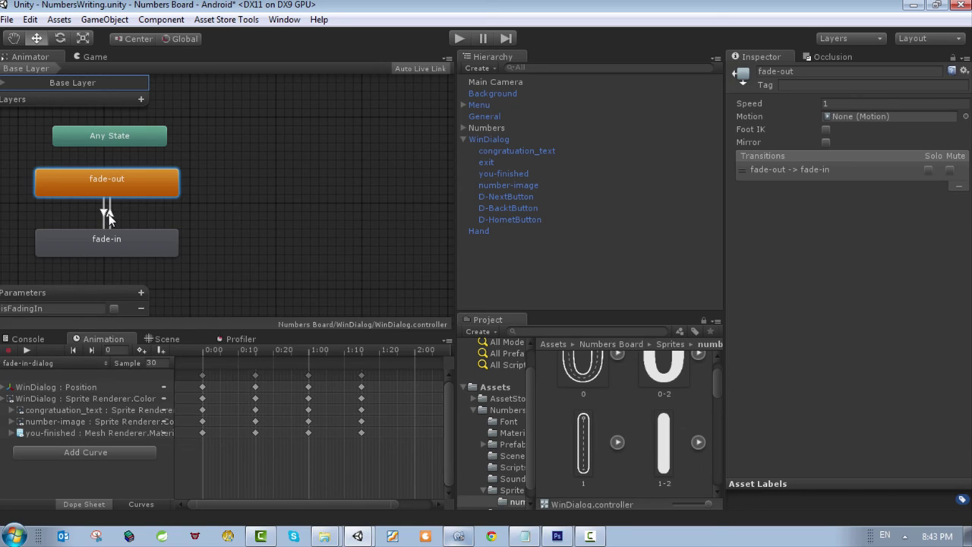
pyautogui.doubleClick(52, 309)
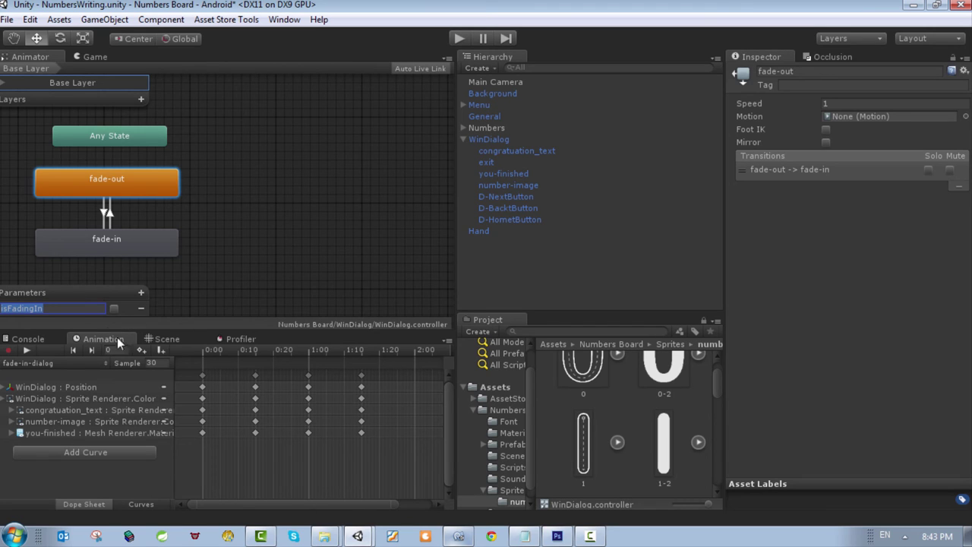
# Show WinDialog's resting place above the board in the scene and return to its fade-in-dialog keyframes.
pyautogui.click(165, 339)
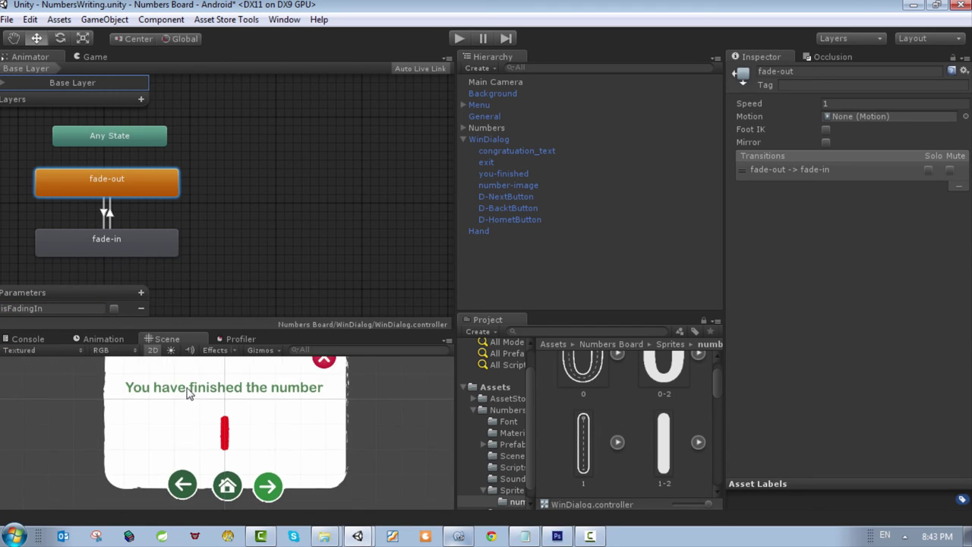
pyautogui.scroll(-5, 189, 392)
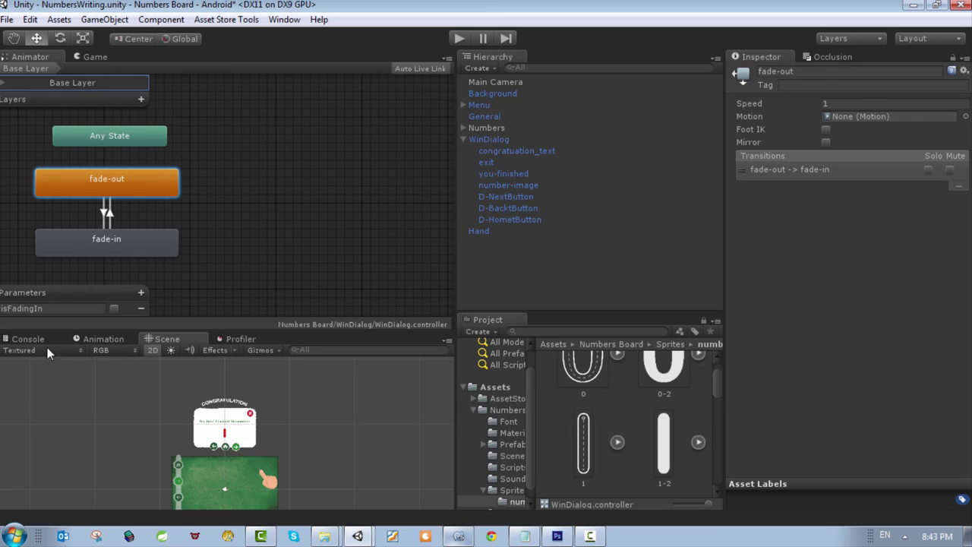
pyautogui.click(105, 341)
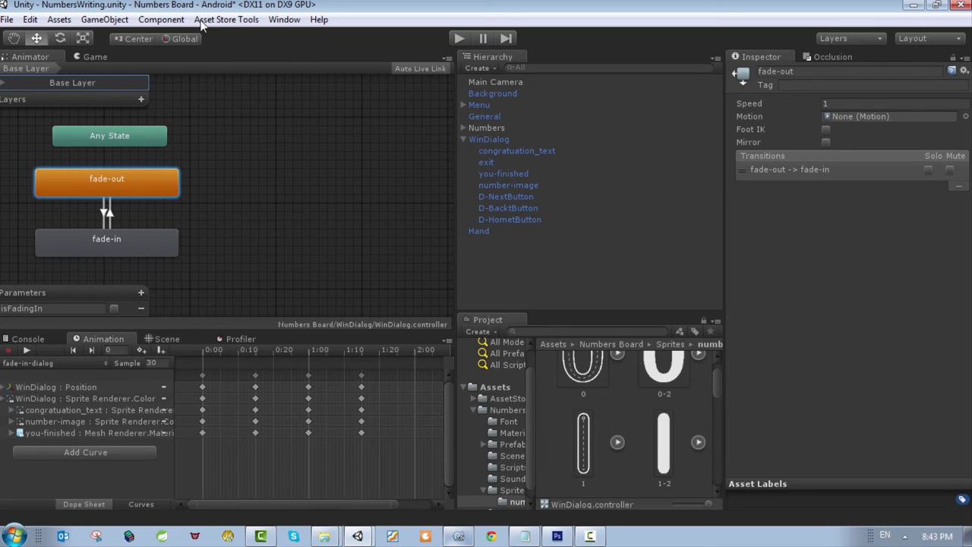
# Preview the fade-in-dialog animation in the game view and check the isFadingIn parameter in the state graph.
pyautogui.click(95, 57)
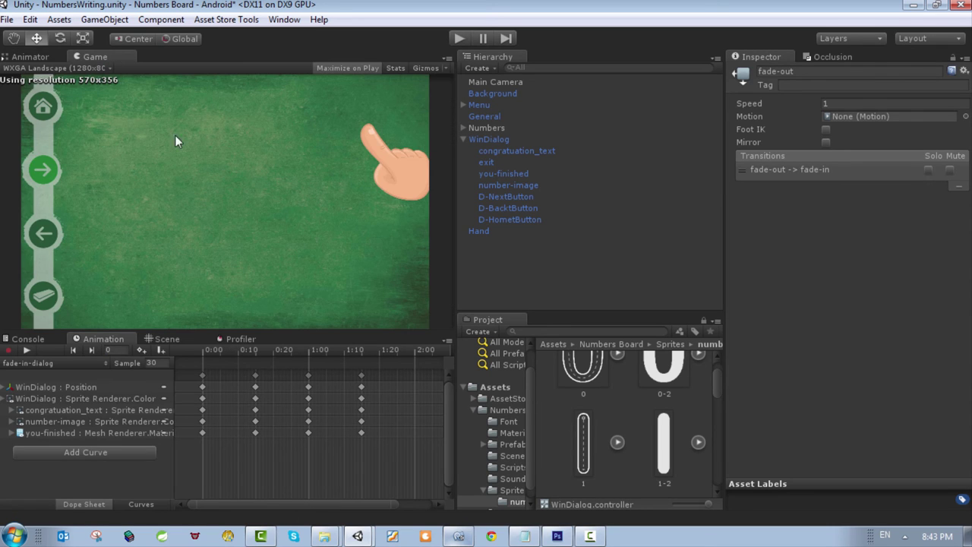
pyautogui.click(27, 351)
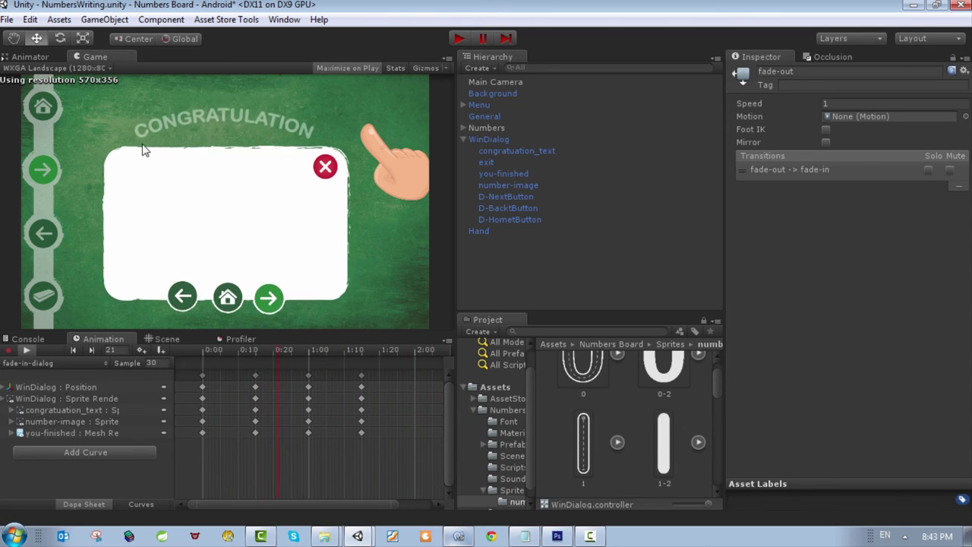
pyautogui.click(50, 67)
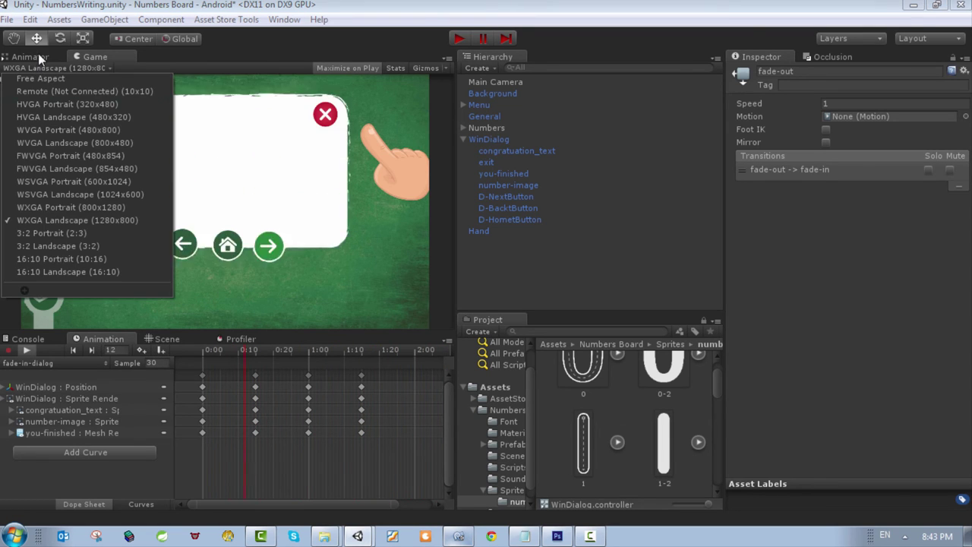
pyautogui.click(38, 58)
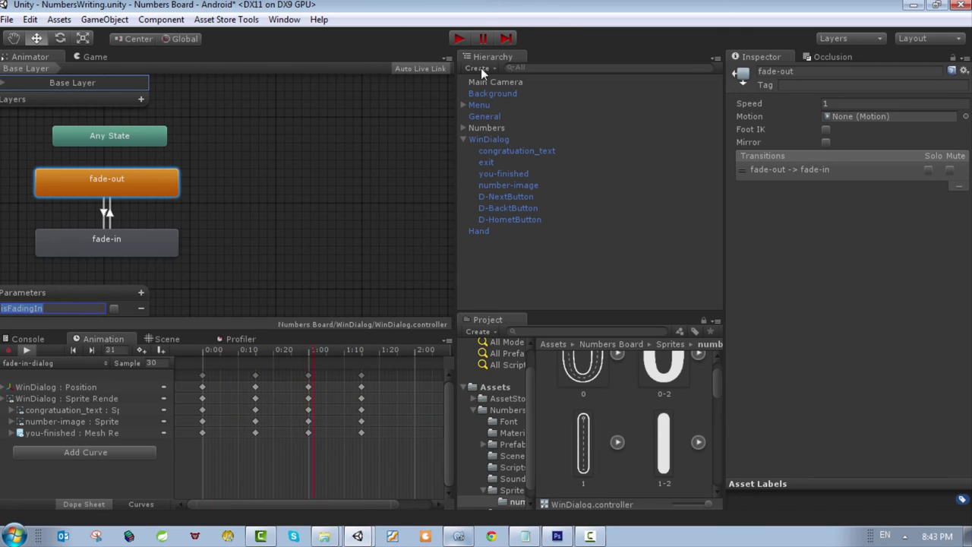
pyautogui.click(101, 57)
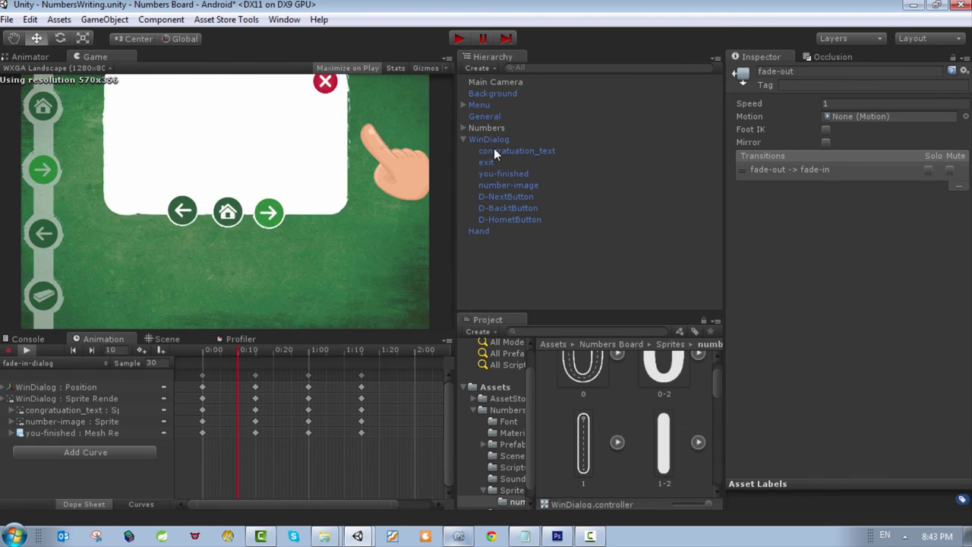
pyautogui.click(70, 350)
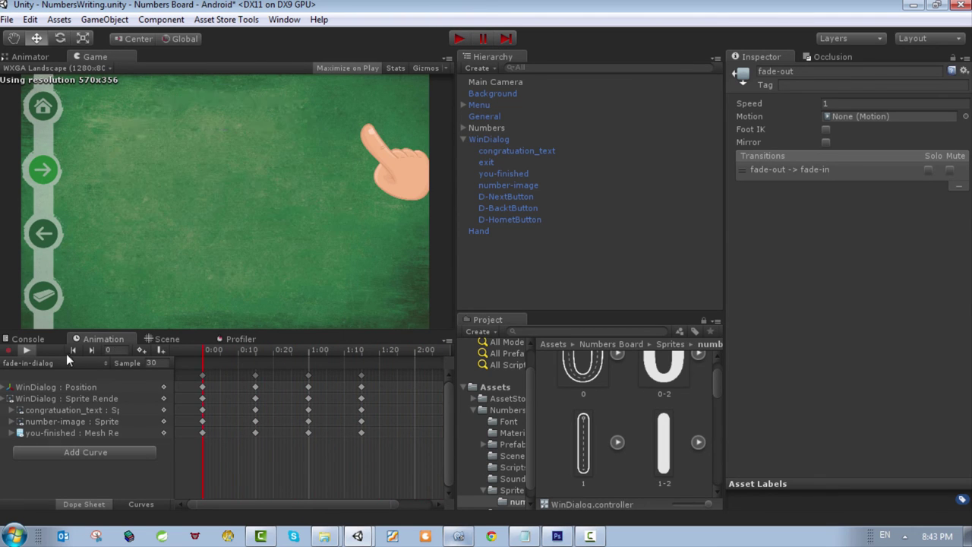
pyautogui.click(8, 350)
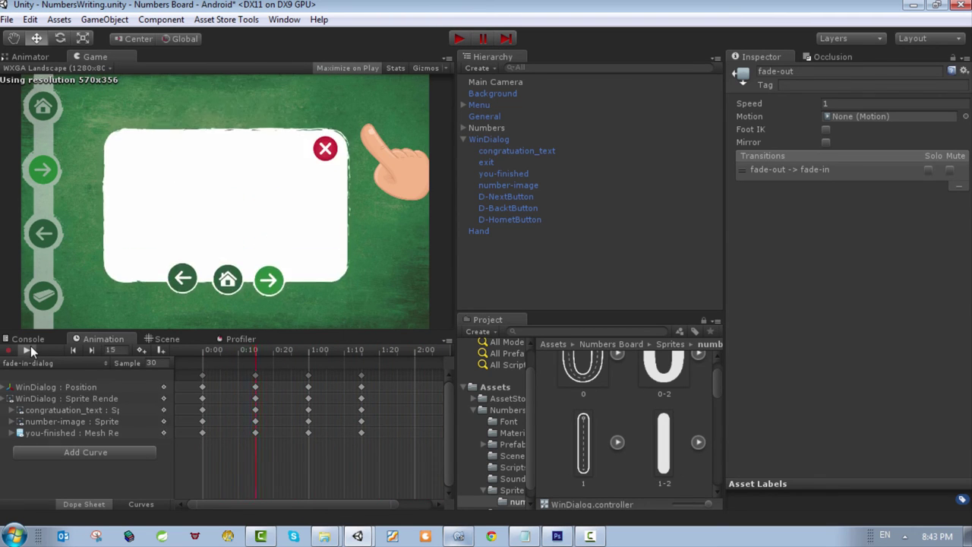
# Collapse WinDialog, expand the Numbers object, and inspect the components of its 0-Number child.
pyautogui.click(486, 140)
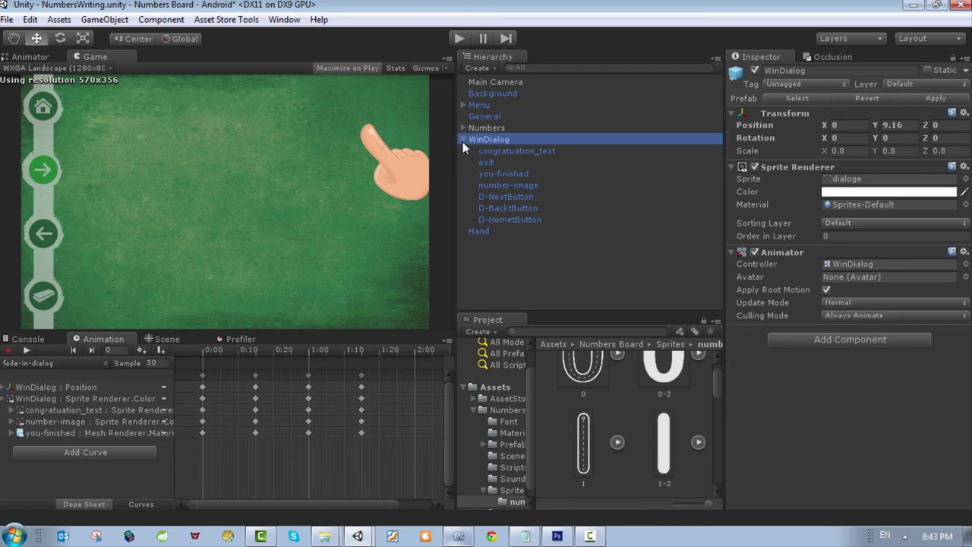
pyautogui.click(462, 140)
pyautogui.click(484, 127)
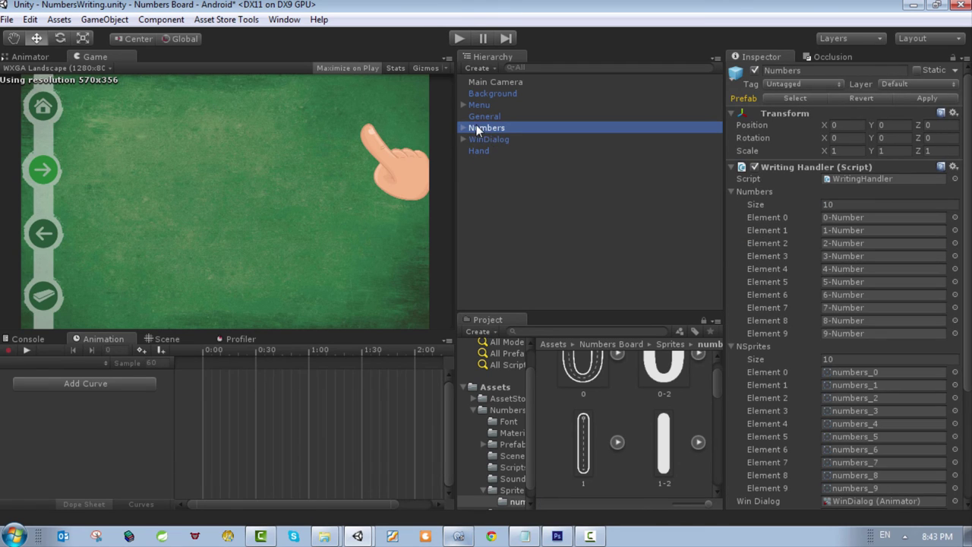
pyautogui.click(463, 126)
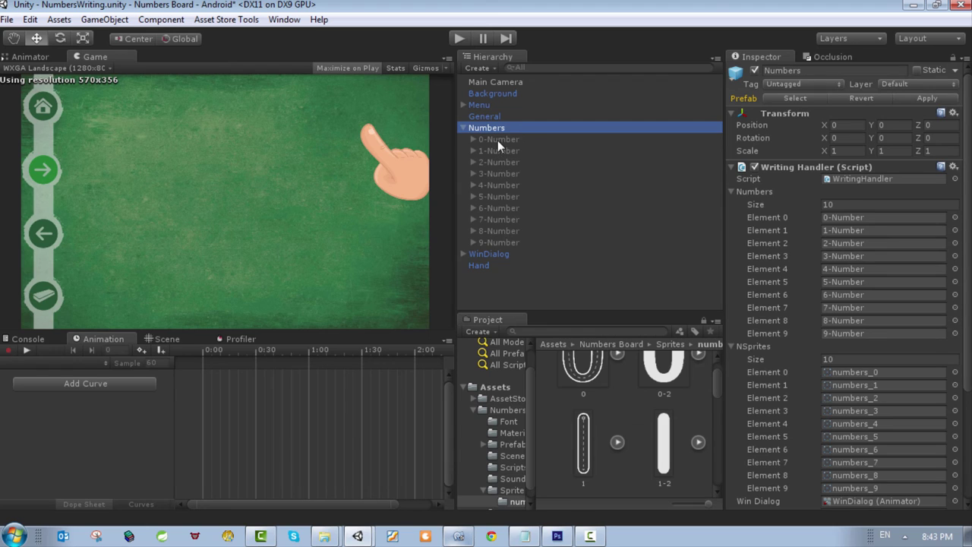
pyautogui.click(498, 140)
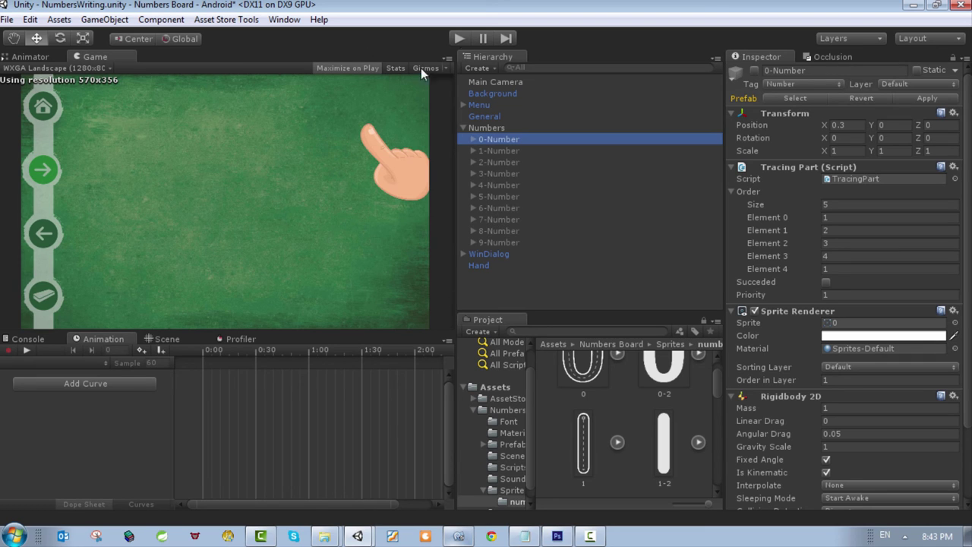
# Select WinDialog, frame it in the scene, and expand it to show its child objects.
pyautogui.click(492, 254)
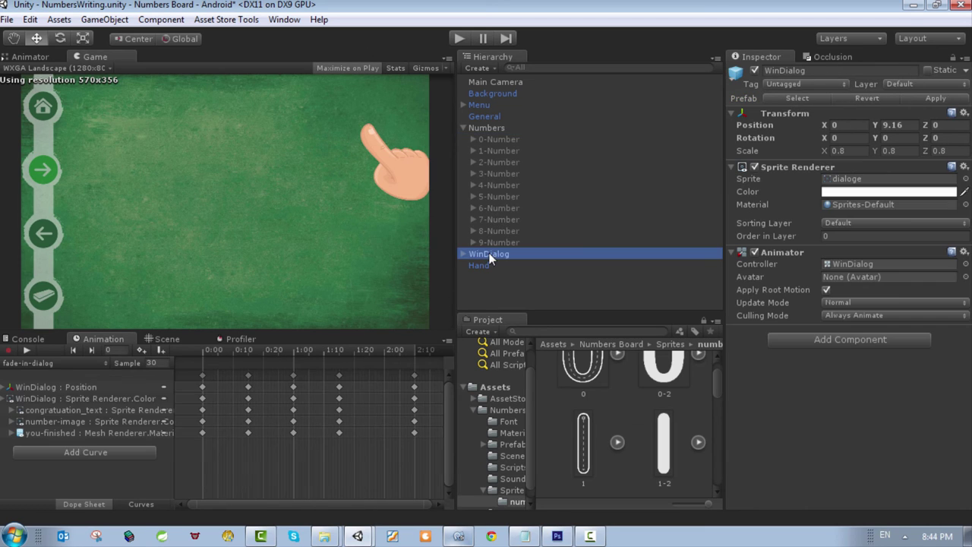
pyautogui.click(167, 339)
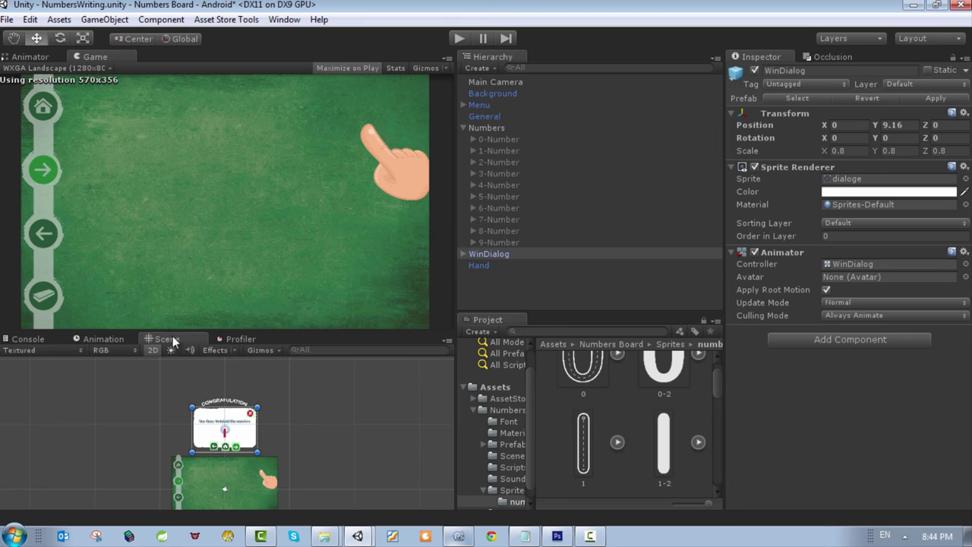
pyautogui.press('f')
pyautogui.scroll(4, 234, 454)
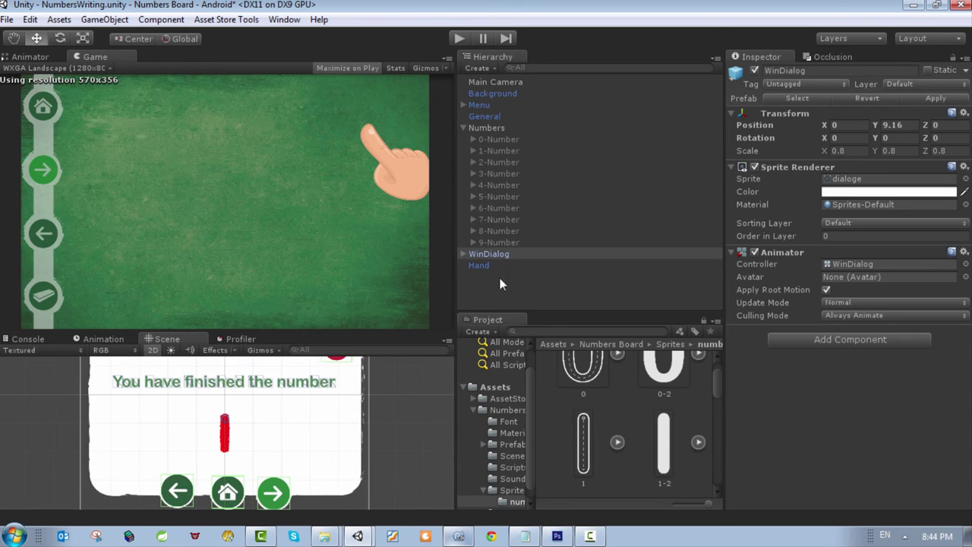
pyautogui.click(464, 254)
pyautogui.scroll(-2, 501, 288)
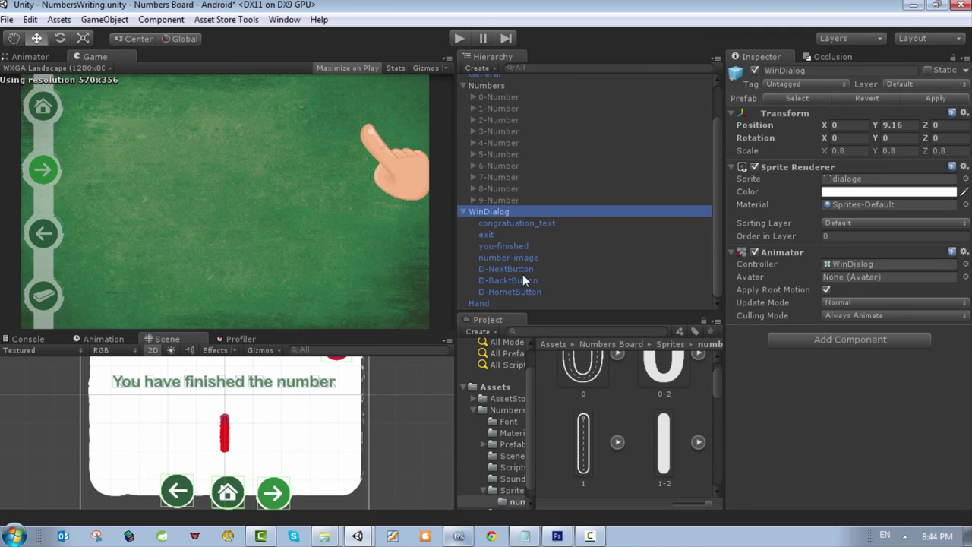
# Try other sprites such as numbers_2 on WinDialog's number-image and restore its sprite to numbers_1.
pyautogui.click(506, 257)
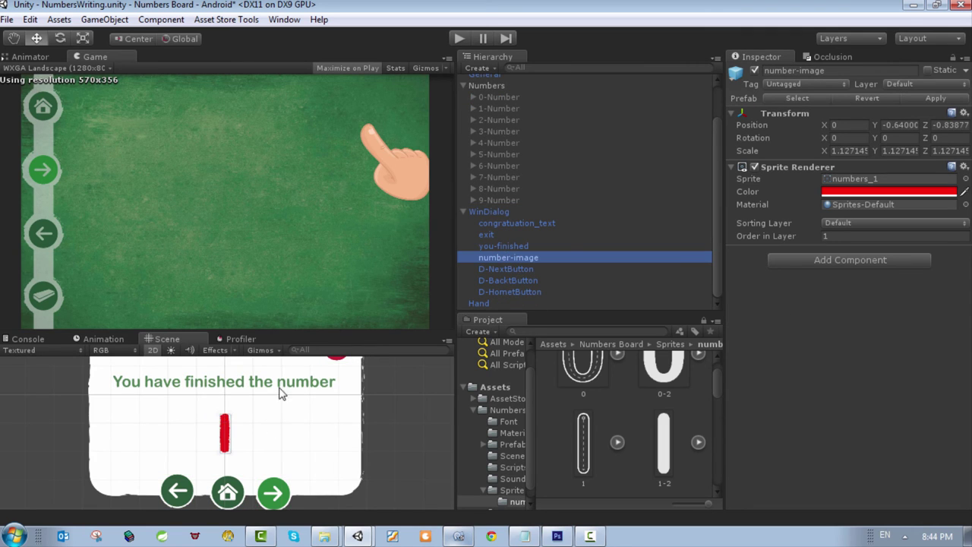
pyautogui.click(965, 179)
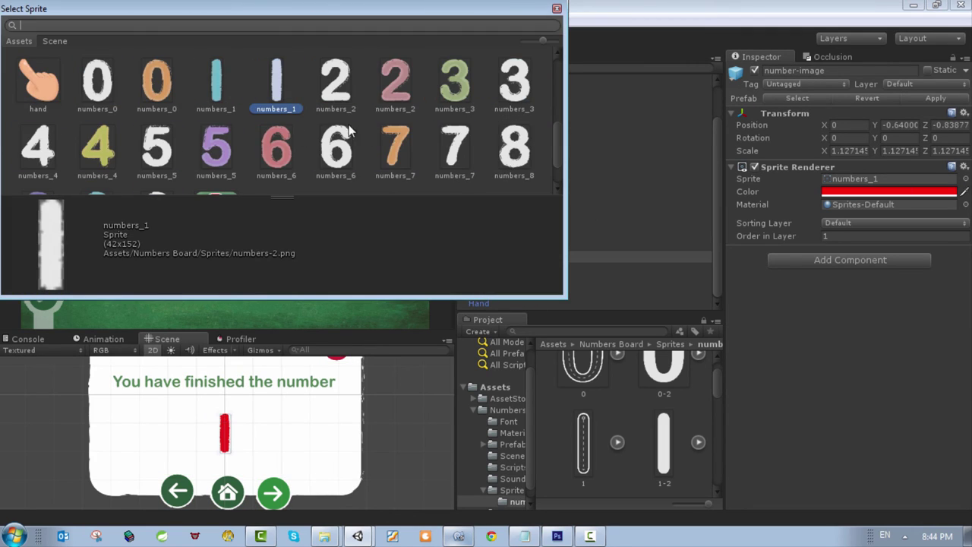
pyautogui.click(219, 89)
pyautogui.click(335, 80)
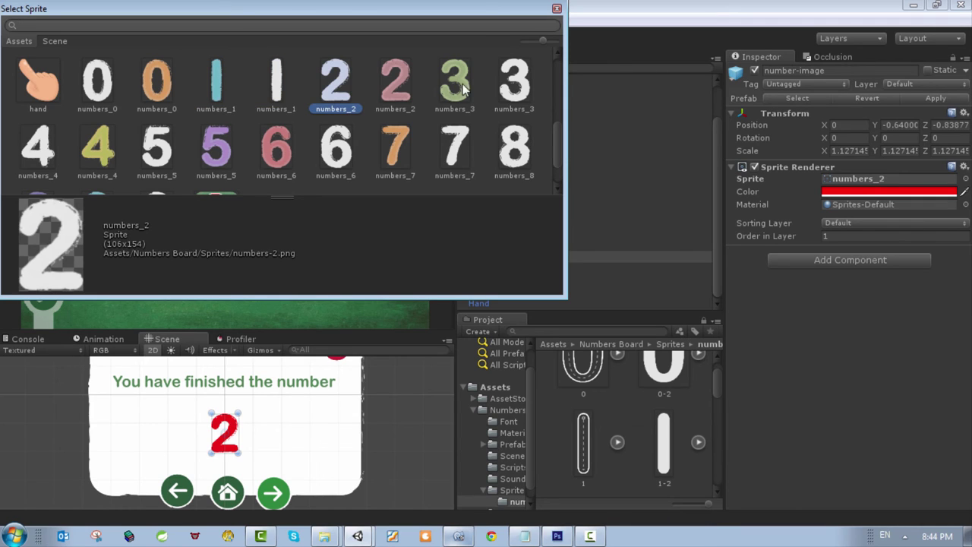
pyautogui.click(458, 113)
pyautogui.click(377, 141)
pyautogui.click(284, 86)
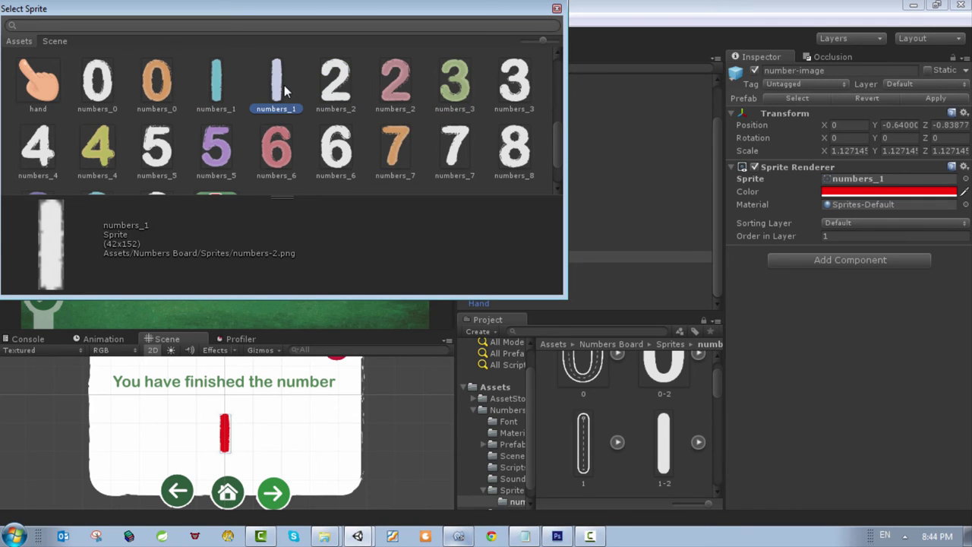
pyautogui.click(556, 9)
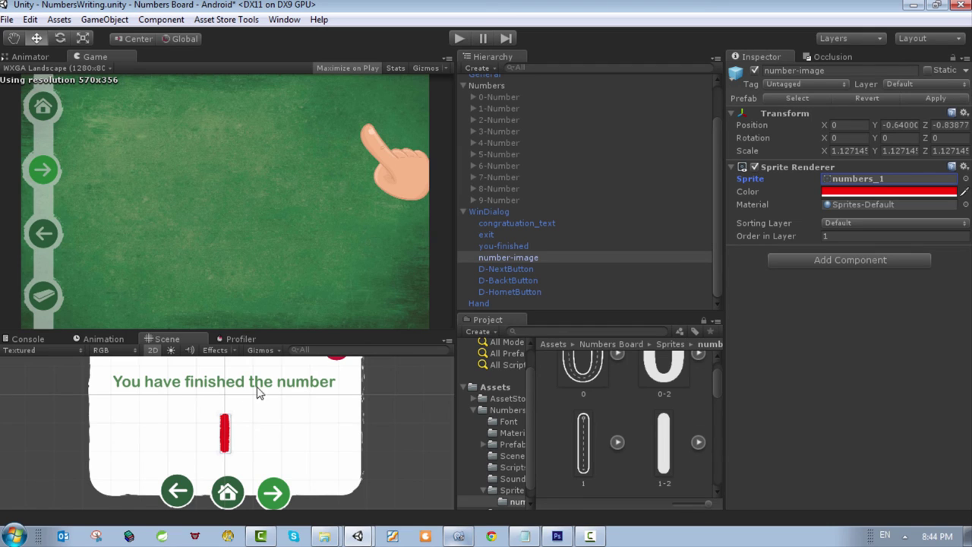
# Select Main Camera, collapse its Camera component, and expand the Events script to view its Win Dialog and Menu references.
pyautogui.click(513, 257)
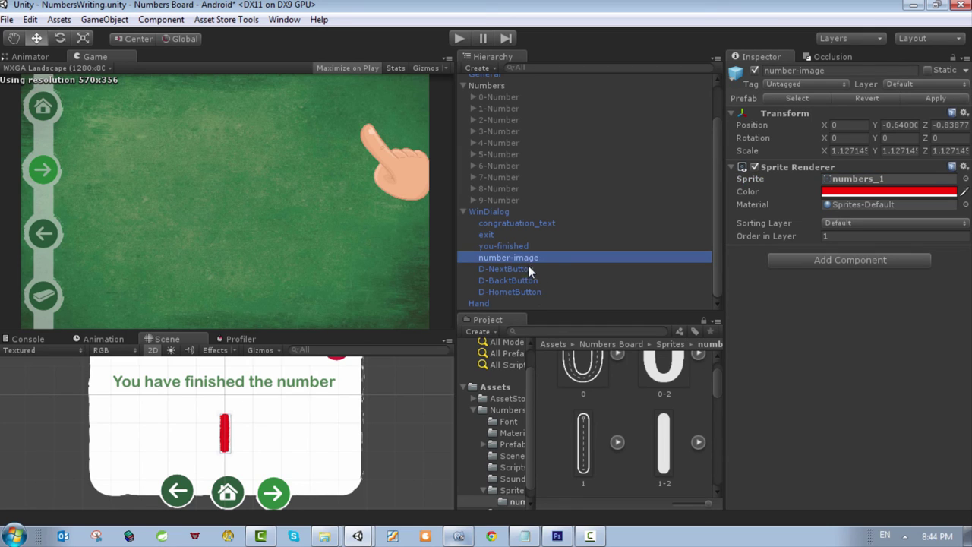
pyautogui.scroll(3, 509, 192)
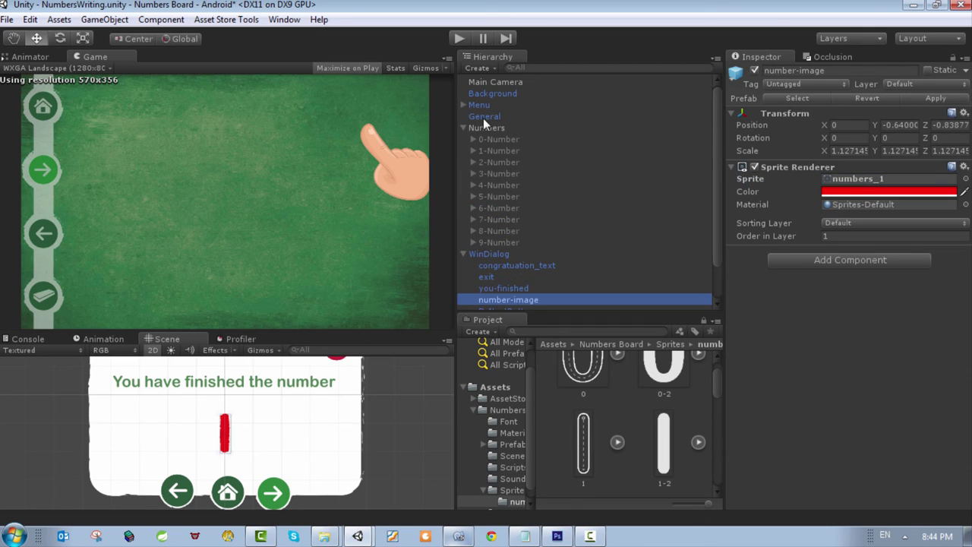
pyautogui.click(495, 81)
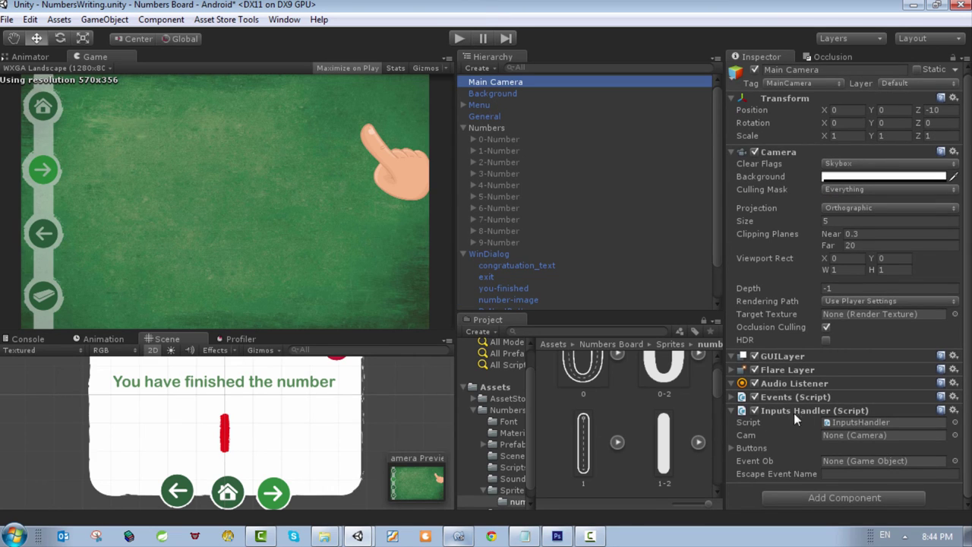
pyautogui.click(731, 153)
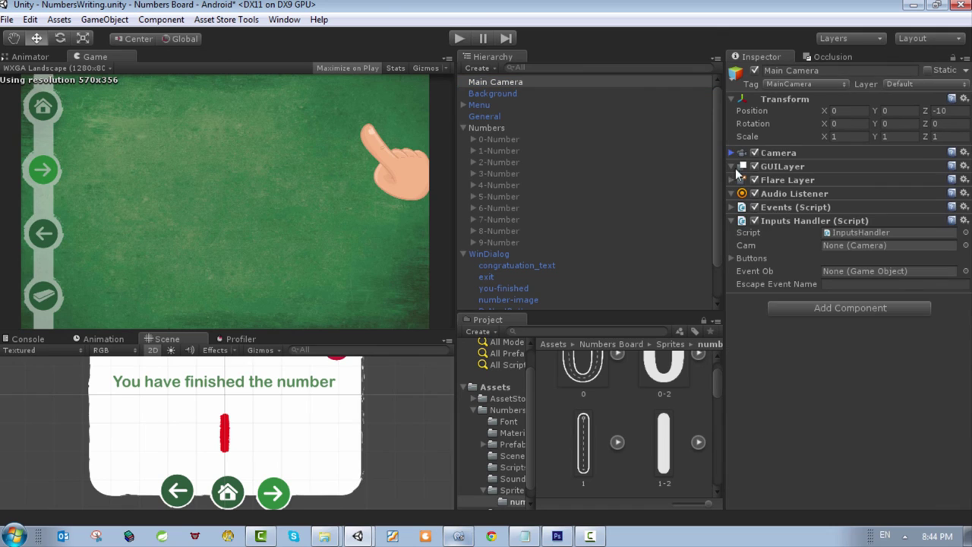
pyautogui.click(732, 208)
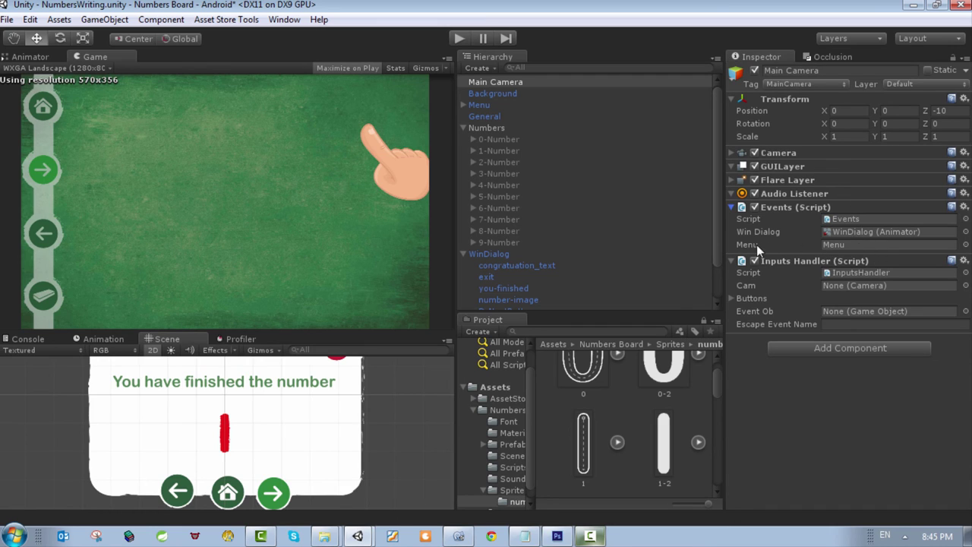
# Compare WinDialog with the reference in Main Camera's Events script, and select General to view its script and Audio Source.
pyautogui.click(491, 253)
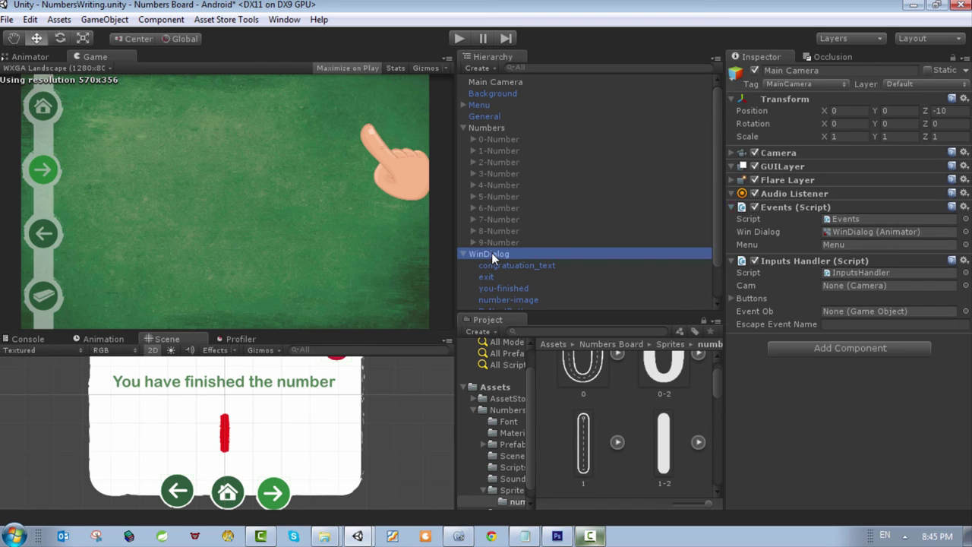
pyautogui.click(503, 90)
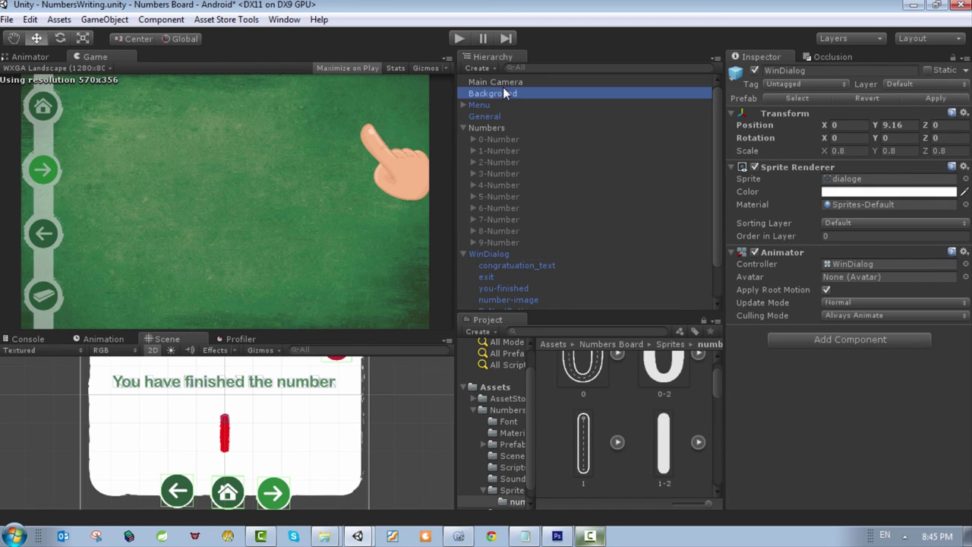
pyautogui.click(509, 82)
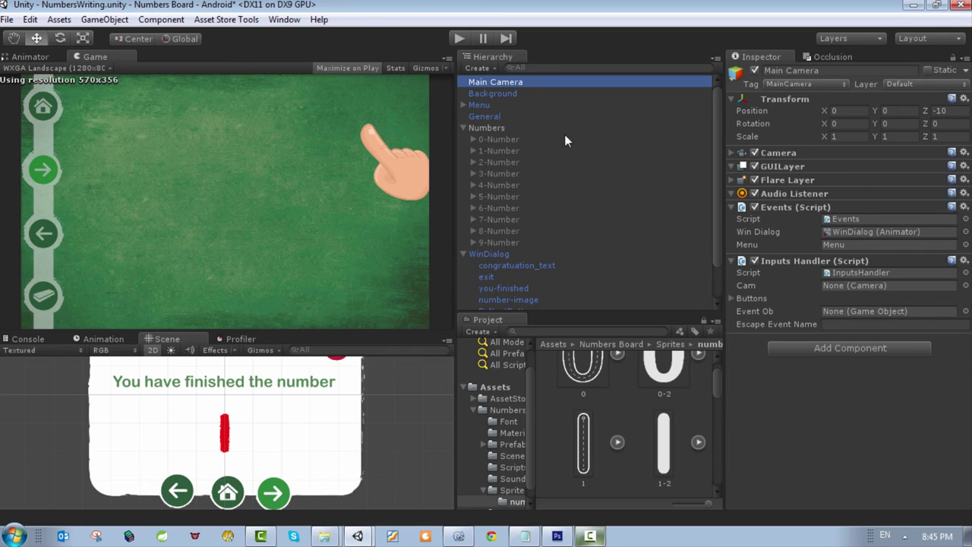
pyautogui.click(493, 117)
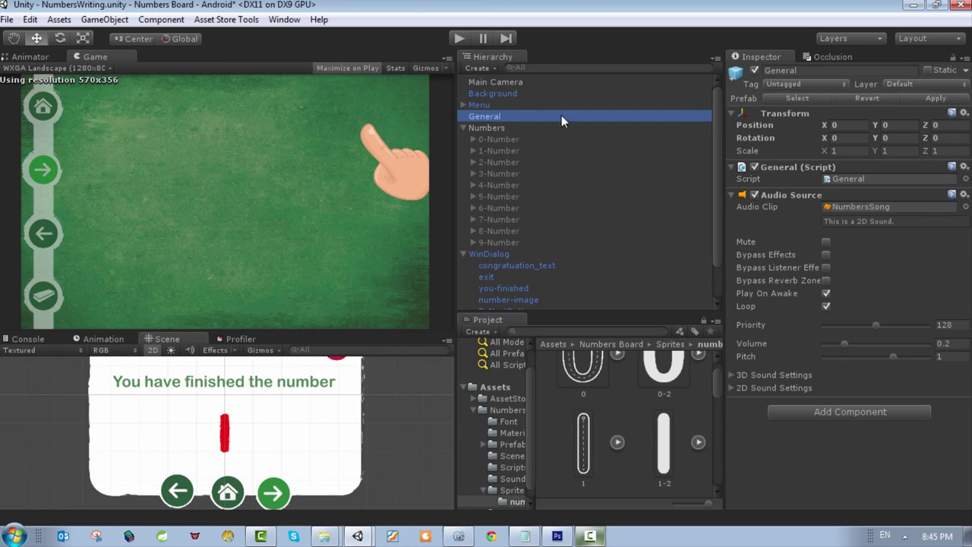
# Collapse General's Audio Source component and select Numbers to view its Writing Handler script.
pyautogui.click(732, 196)
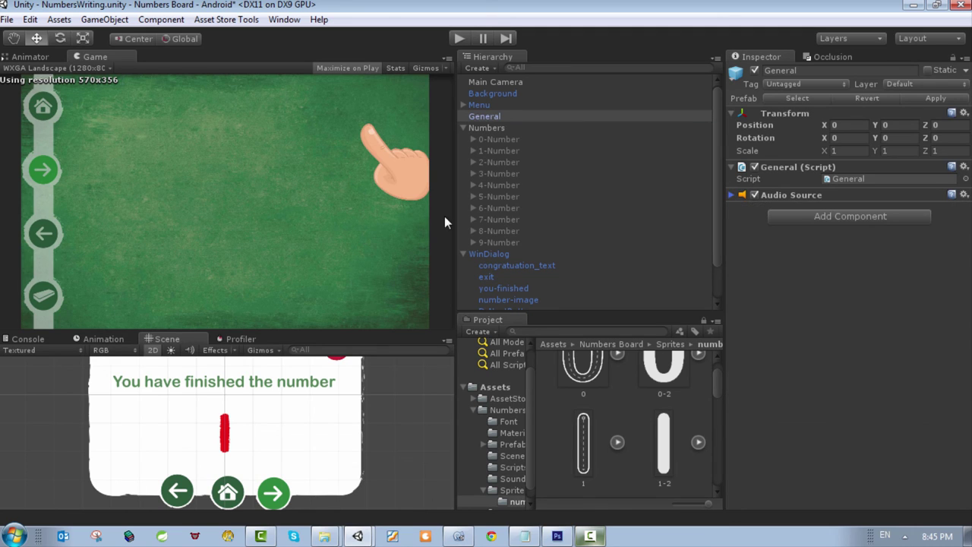
pyautogui.click(494, 126)
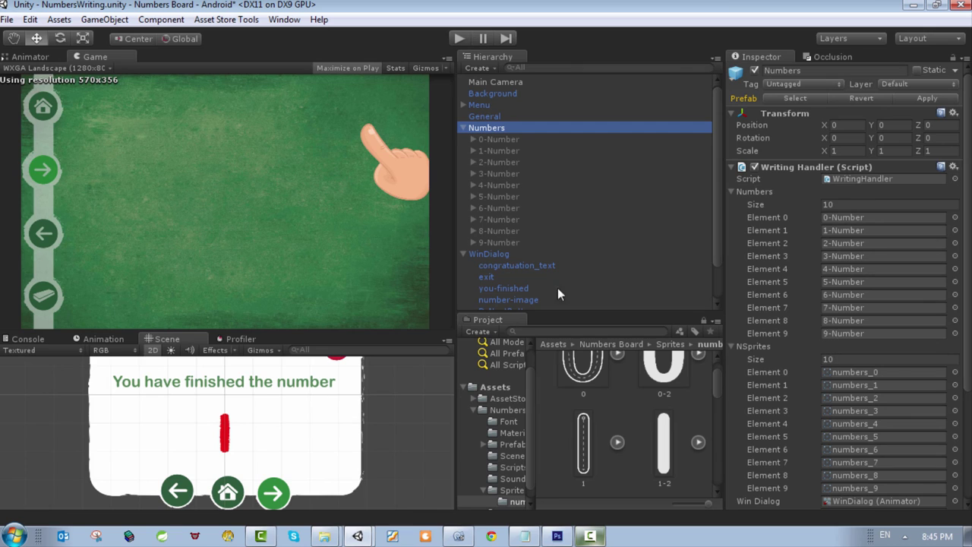
# Select 9-Number, enable it to preview the outlined 9 on the board, and disable it again.
pyautogui.click(498, 230)
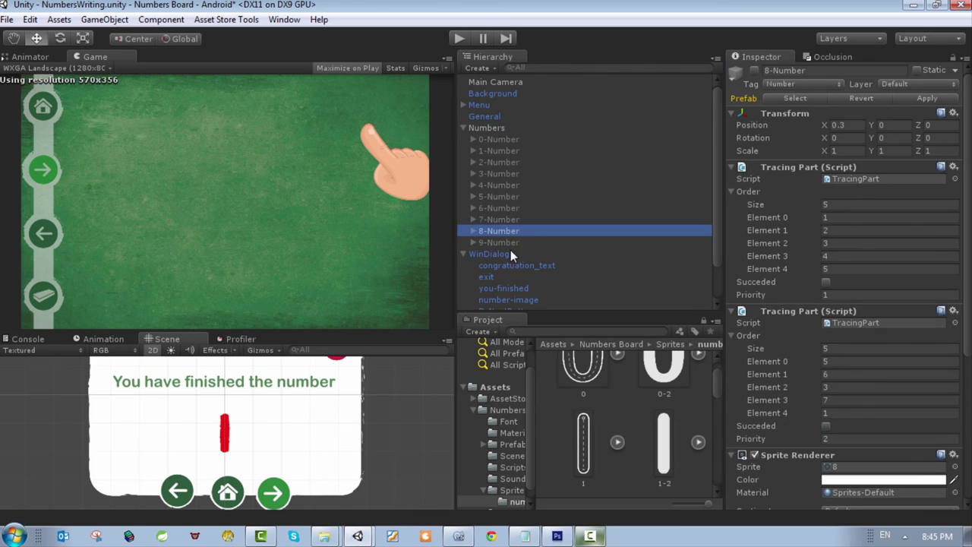
pyautogui.click(510, 252)
pyautogui.click(511, 243)
pyautogui.click(755, 70)
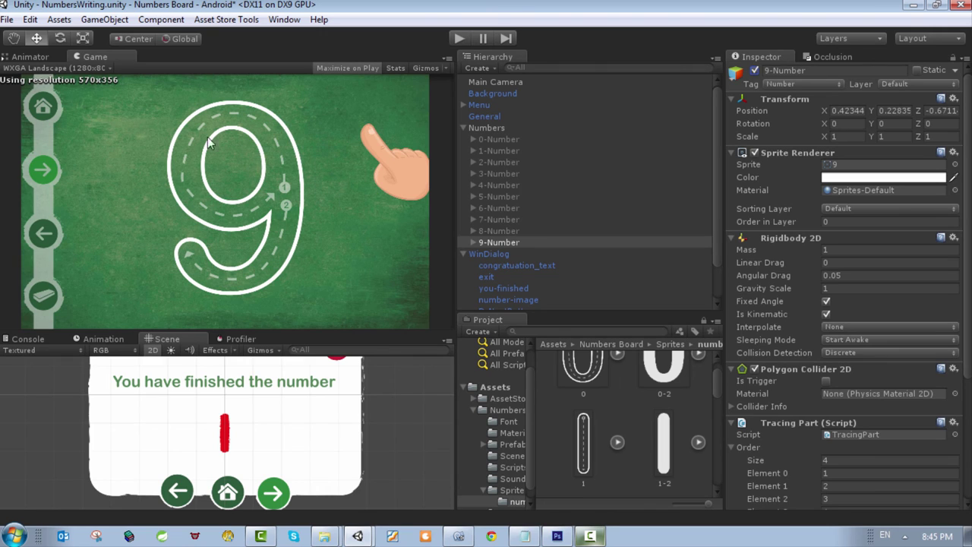
pyautogui.click(756, 70)
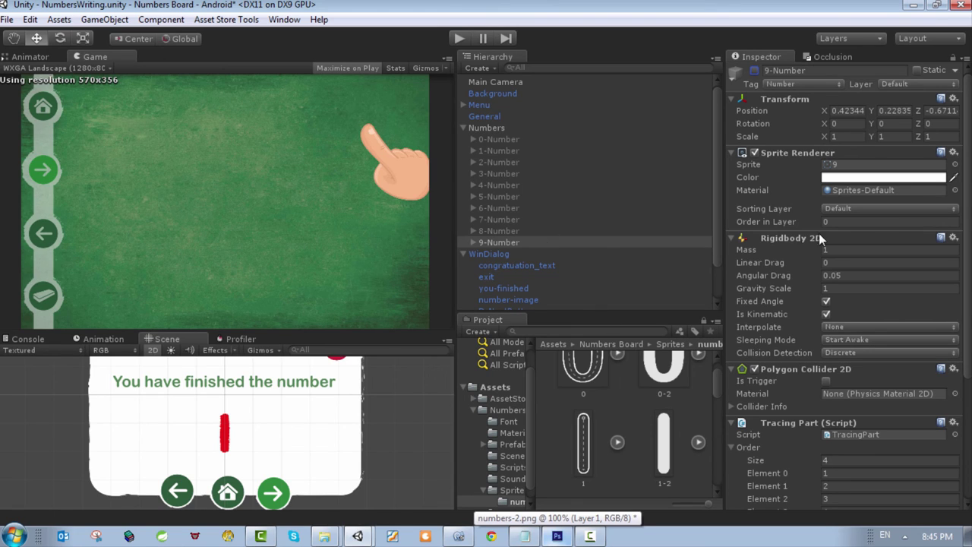
# Select Numbers and collapse the Numbers array in Writing Handler to review the NSprites list and its size.
pyautogui.click(498, 127)
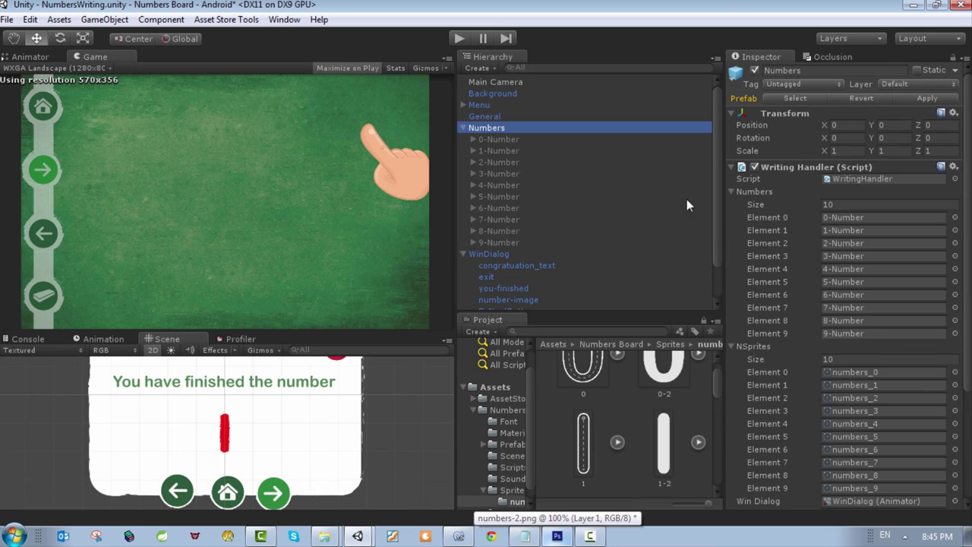
pyautogui.click(731, 191)
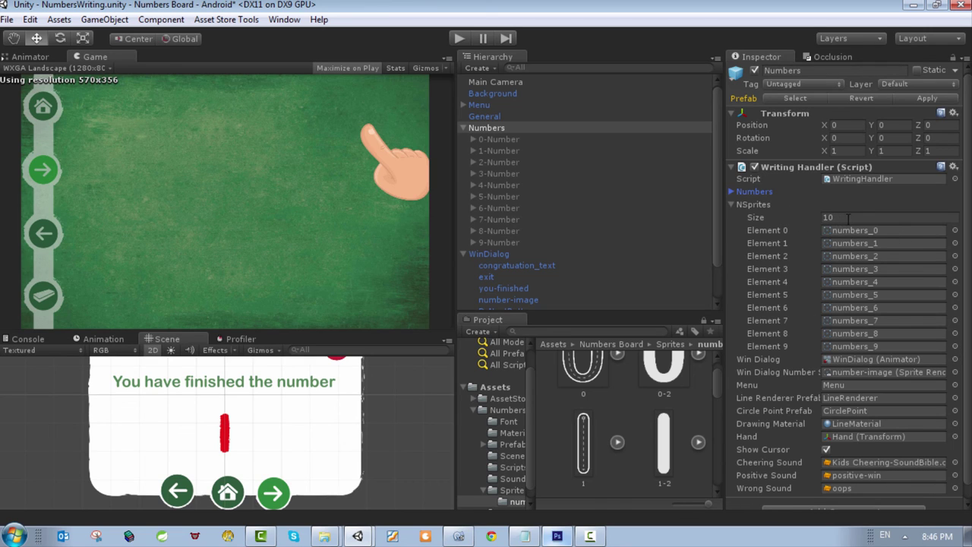
pyautogui.click(829, 217)
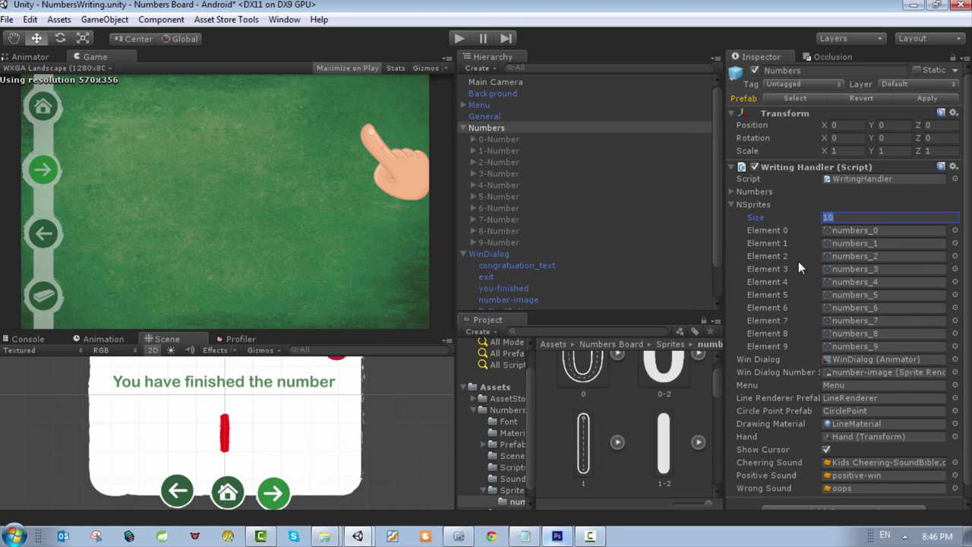
# Compare the coloured and white numbers_9 sprites on NSprites Element 9 and assign the white one from numbers-2.png.
pyautogui.click(955, 346)
pyautogui.click(107, 166)
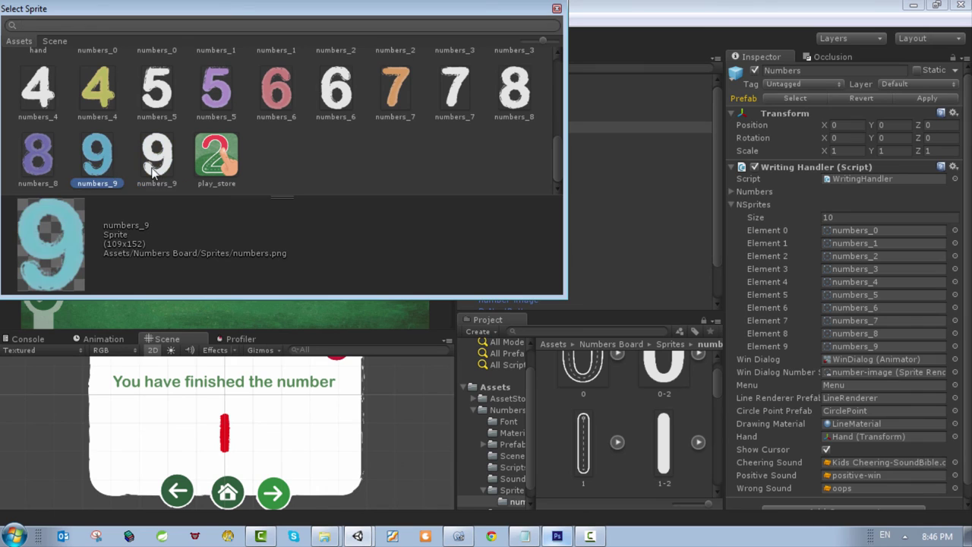
pyautogui.click(159, 173)
pyautogui.click(110, 165)
pyautogui.click(159, 173)
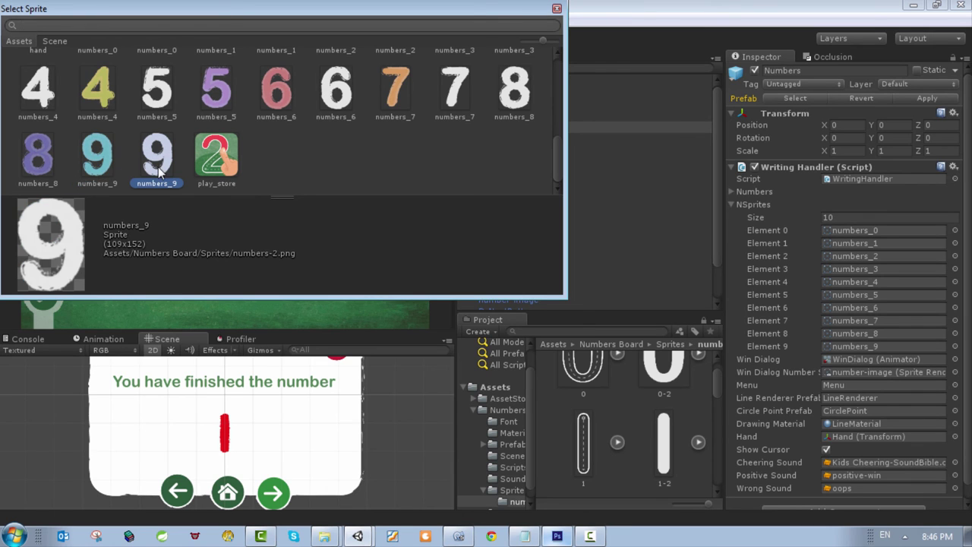
pyautogui.click(556, 10)
# Run the game, advance through the numbers from 0 to 9, and stop play mode.
pyautogui.click(396, 425)
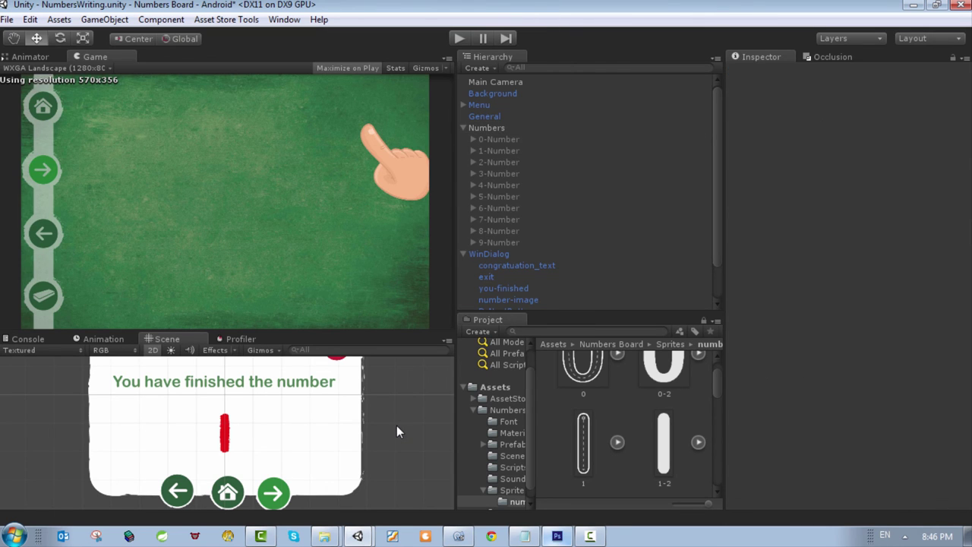
pyautogui.scroll(-4, 396, 425)
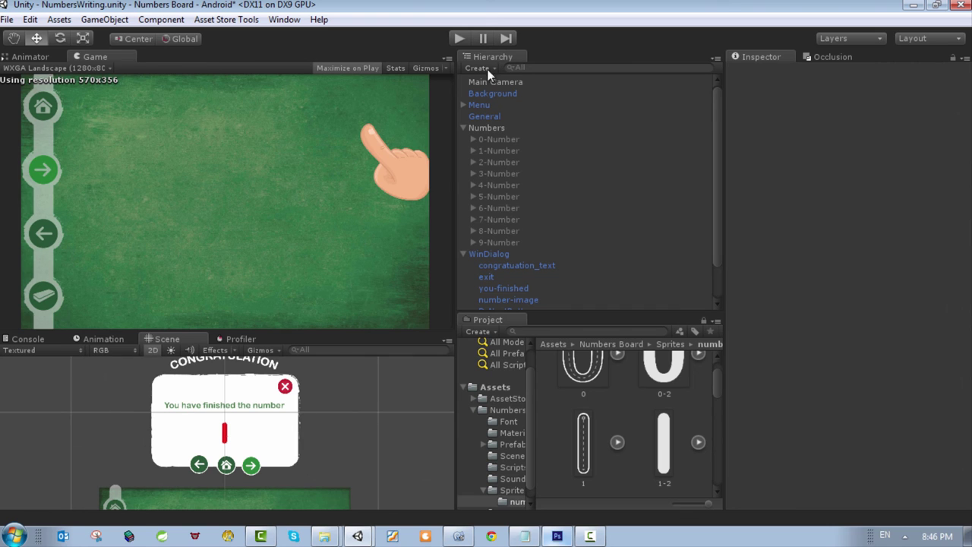
pyautogui.click(463, 40)
pyautogui.click(458, 38)
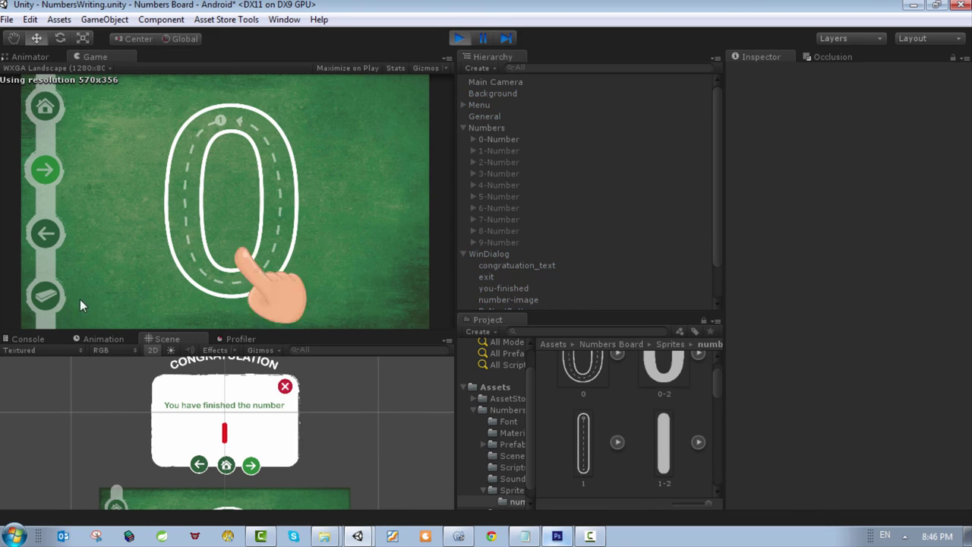
pyautogui.click(43, 172)
pyautogui.click(43, 172)
pyautogui.click(44, 172)
pyautogui.click(43, 172)
pyautogui.click(43, 173)
pyautogui.click(43, 172)
pyautogui.click(43, 172)
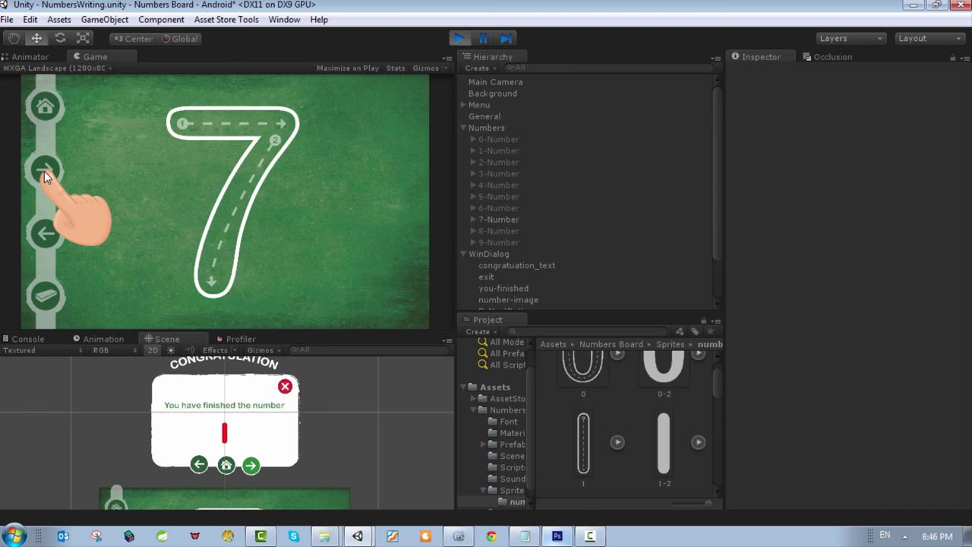
pyautogui.click(43, 172)
pyautogui.click(44, 172)
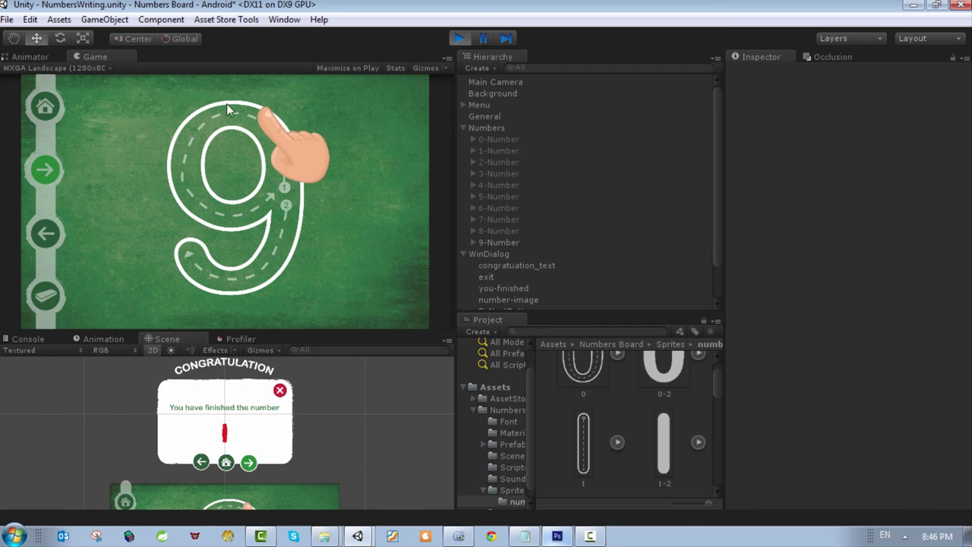
pyautogui.click(458, 39)
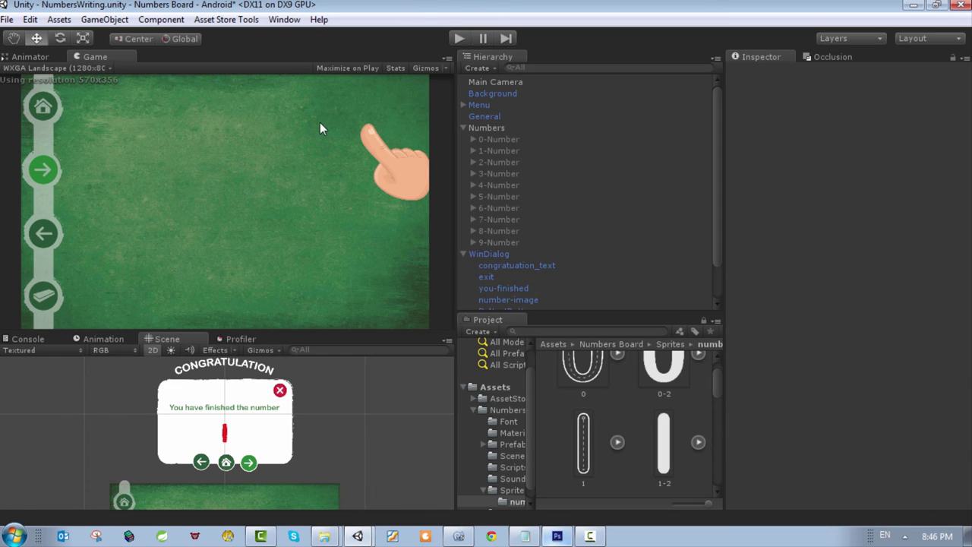
# Switch the scene to 3D, frame and enable 9-Number, and view it edge-on to see its depth.
pyautogui.click(494, 127)
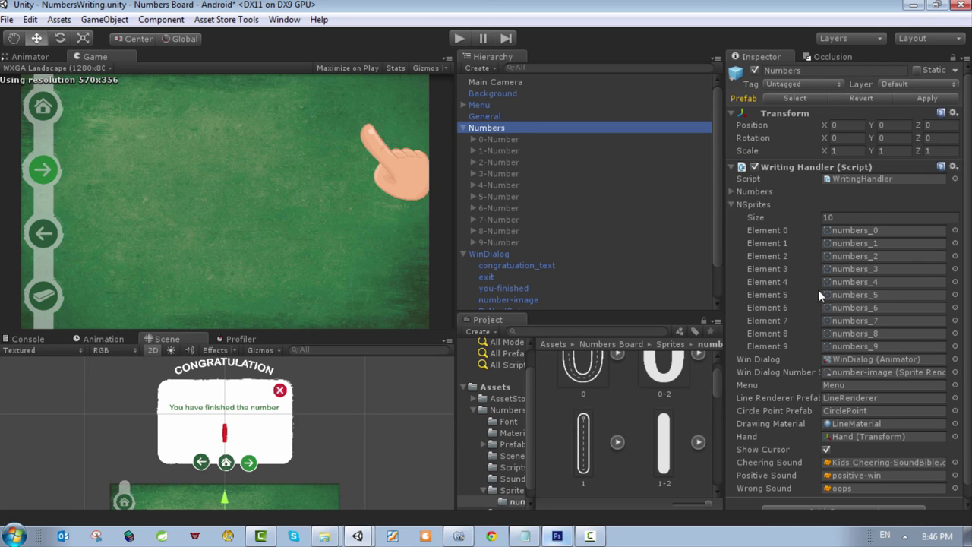
pyautogui.click(150, 349)
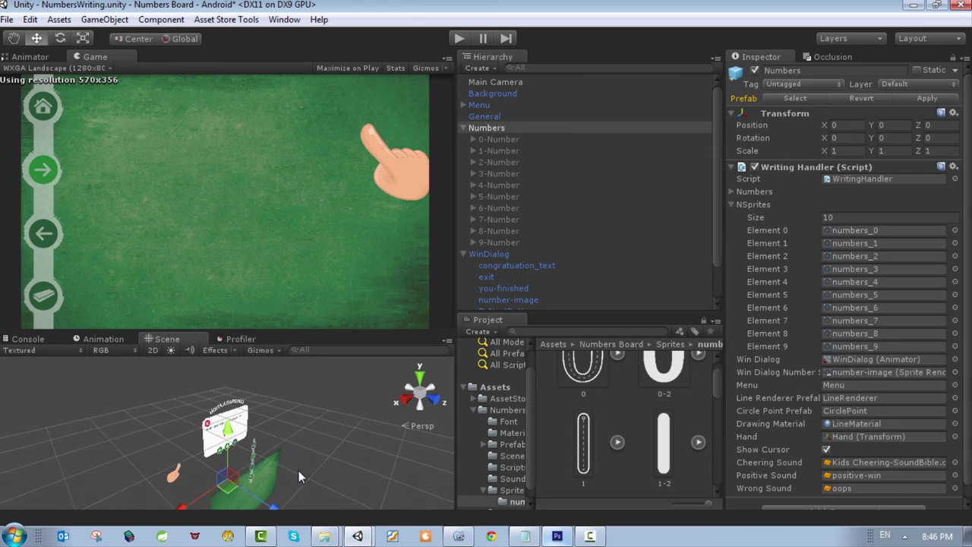
pyautogui.doubleClick(498, 242)
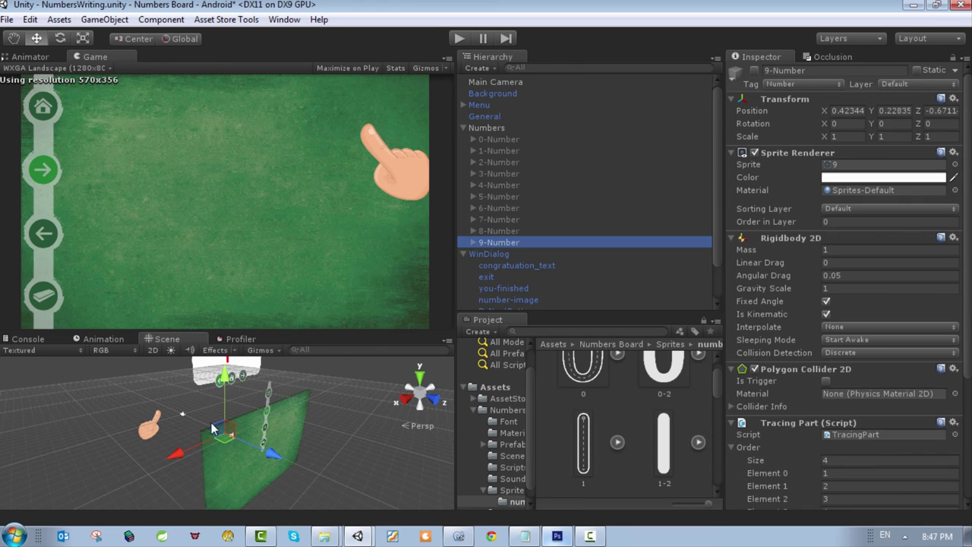
pyautogui.click(759, 69)
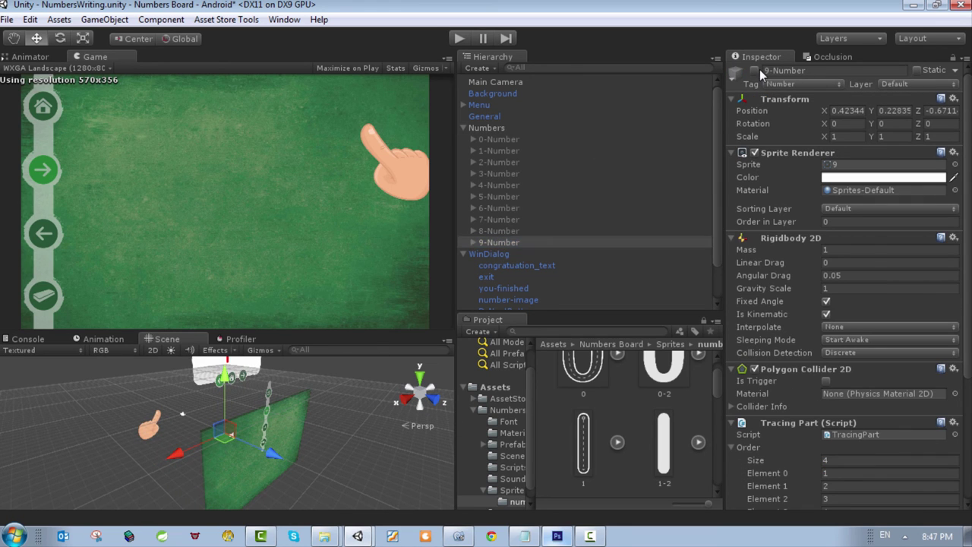
pyautogui.click(753, 70)
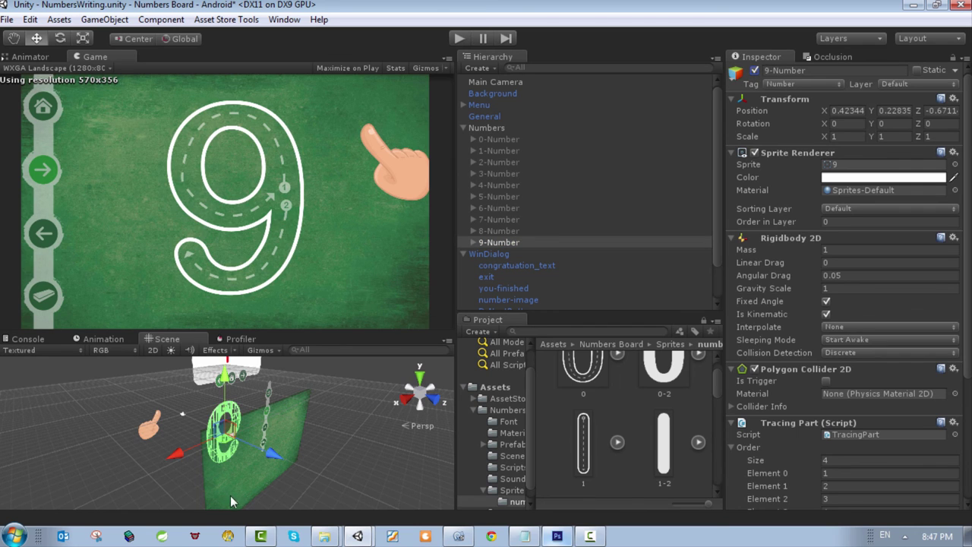
pyautogui.scroll(5, 236, 483)
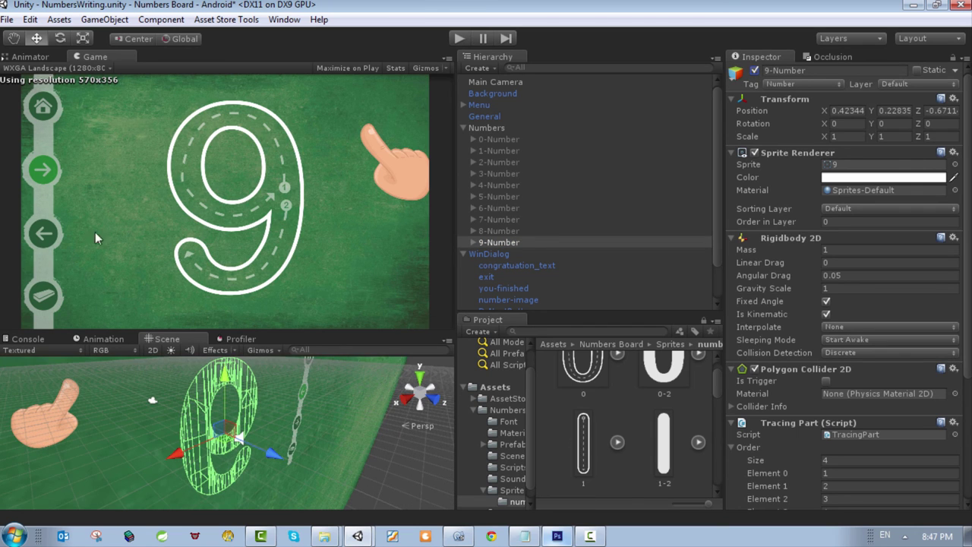
pyautogui.click(13, 38)
pyautogui.moveTo(166, 429); pyautogui.dragTo(331, 432)
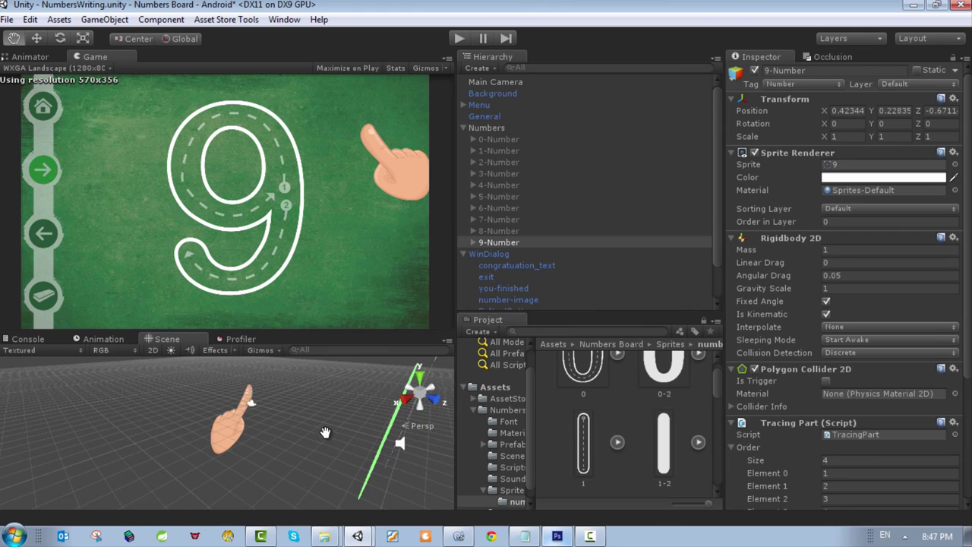
# Expand 9-Number's TracingPoints, select all six TracingPoint objects, and move them along Z to about -0.73.
pyautogui.click(473, 242)
pyautogui.click(493, 253)
pyautogui.click(487, 253)
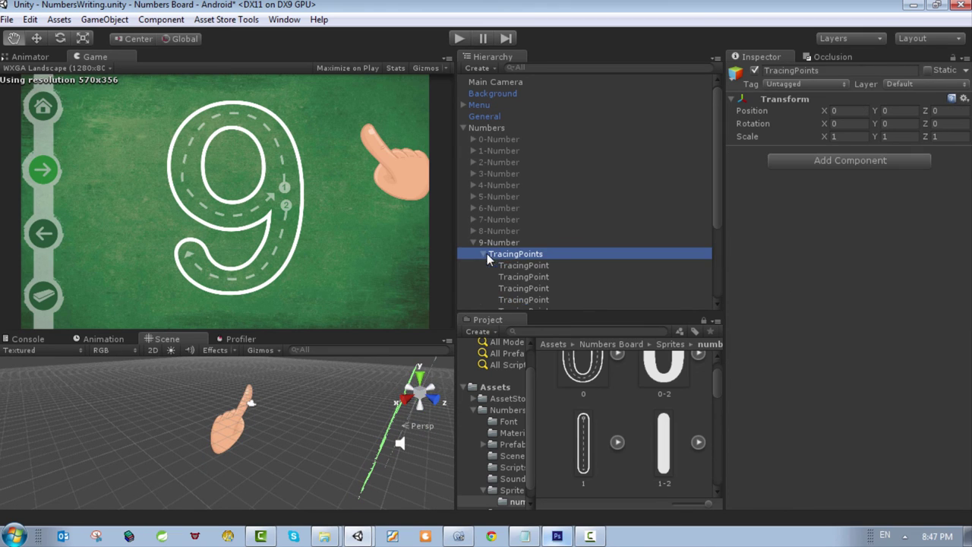
pyautogui.scroll(-3, 529, 270)
pyautogui.moveTo(521, 279); pyautogui.dragTo(520, 221)
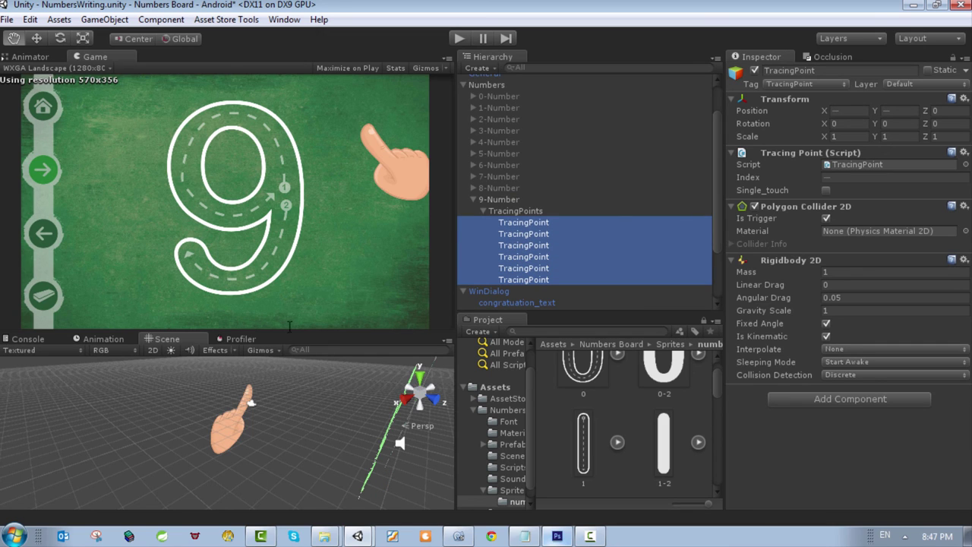
pyautogui.click(34, 42)
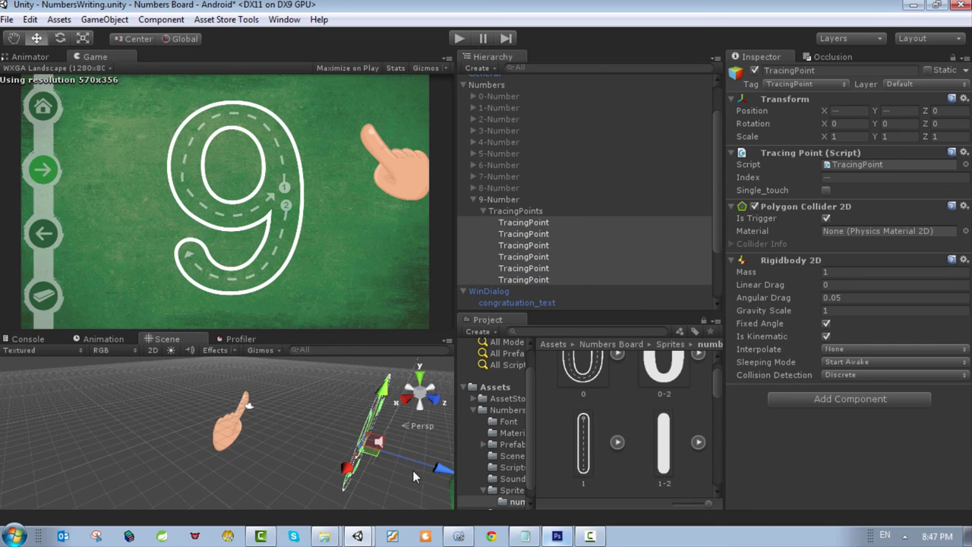
pyautogui.moveTo(447, 466); pyautogui.dragTo(431, 464)
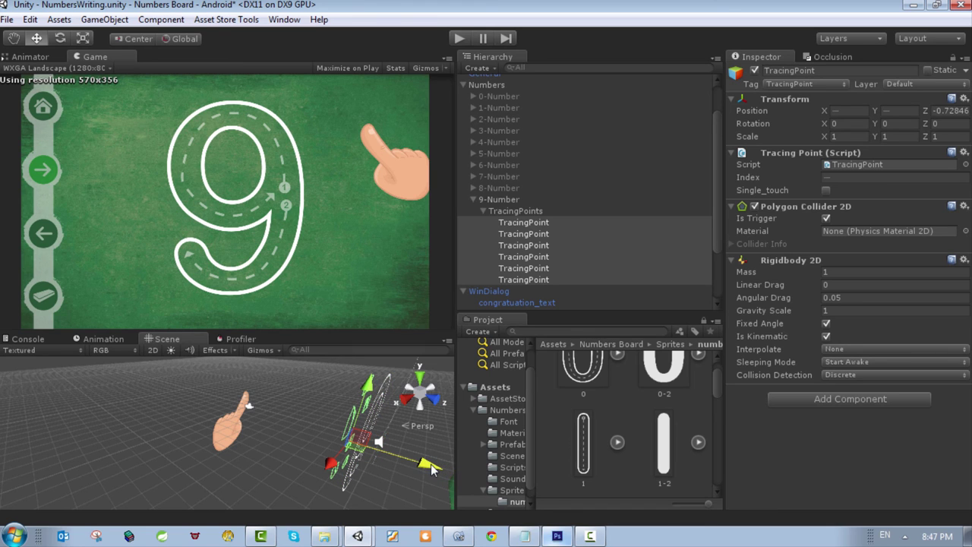
# Run the game and advance through the numbers to 9.
pyautogui.click(454, 36)
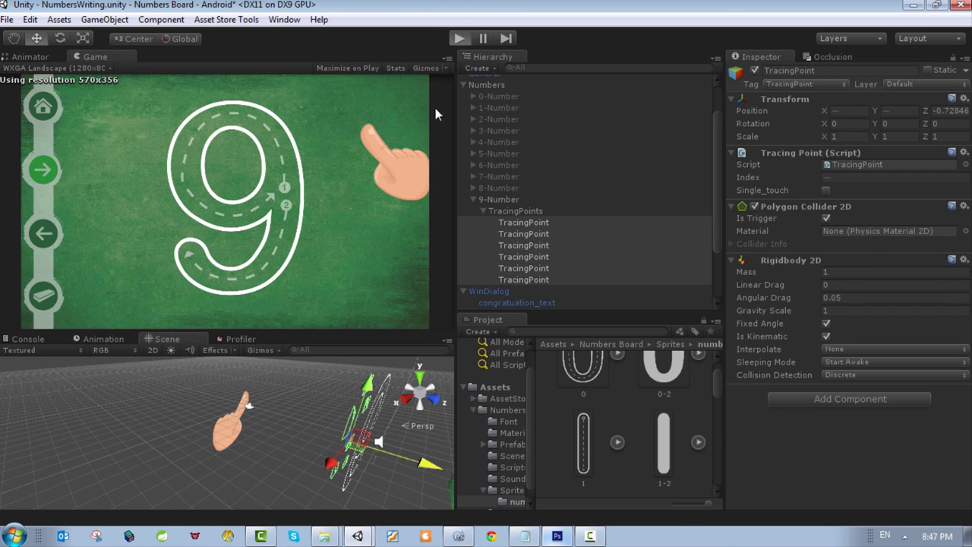
pyautogui.click(50, 166)
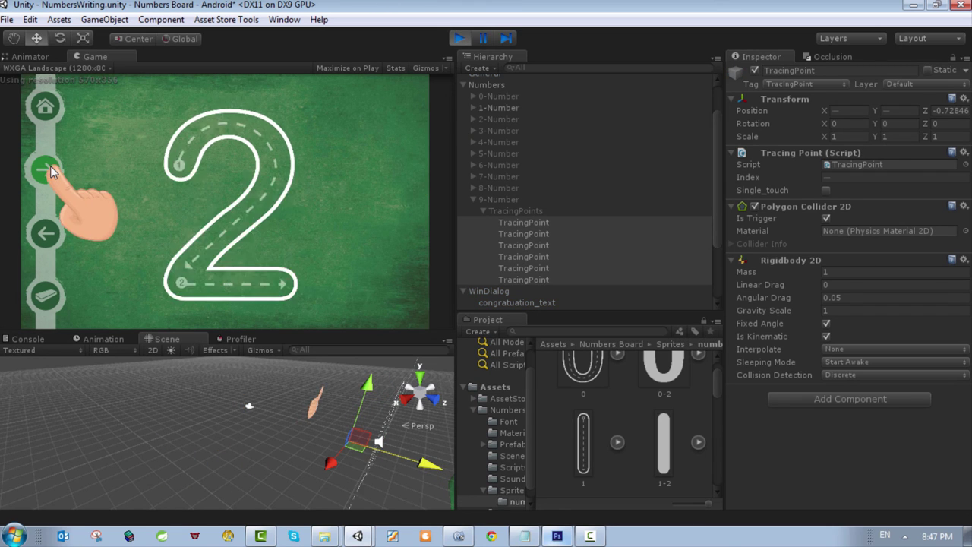
pyautogui.click(50, 166)
pyautogui.click(50, 165)
pyautogui.click(50, 165)
pyautogui.click(51, 165)
pyautogui.click(50, 166)
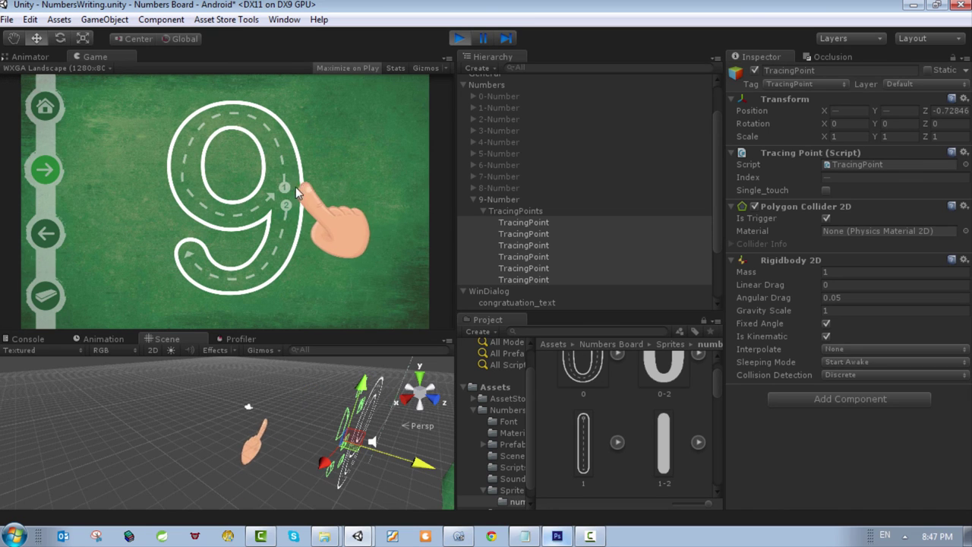
# Trace both strokes of the number 9, close the congratulation dialog, and stop play mode.
pyautogui.moveTo(282, 186)
pyautogui.mouseDown()
pyautogui.moveTo(273, 125)
pyautogui.moveTo(209, 110)
pyautogui.moveTo(192, 178)
pyautogui.moveTo(212, 218)
pyautogui.moveTo(282, 200)
pyautogui.mouseUp()
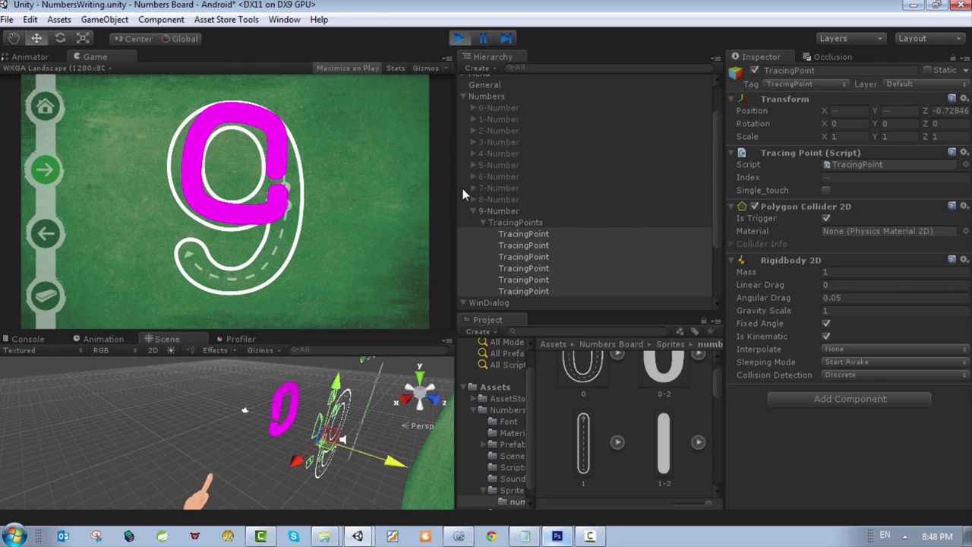
pyautogui.moveTo(302, 174)
pyautogui.mouseDown()
pyautogui.moveTo(277, 174)
pyautogui.moveTo(283, 143)
pyautogui.moveTo(297, 222)
pyautogui.moveTo(263, 277)
pyautogui.moveTo(220, 287)
pyautogui.moveTo(193, 259)
pyautogui.mouseUp()
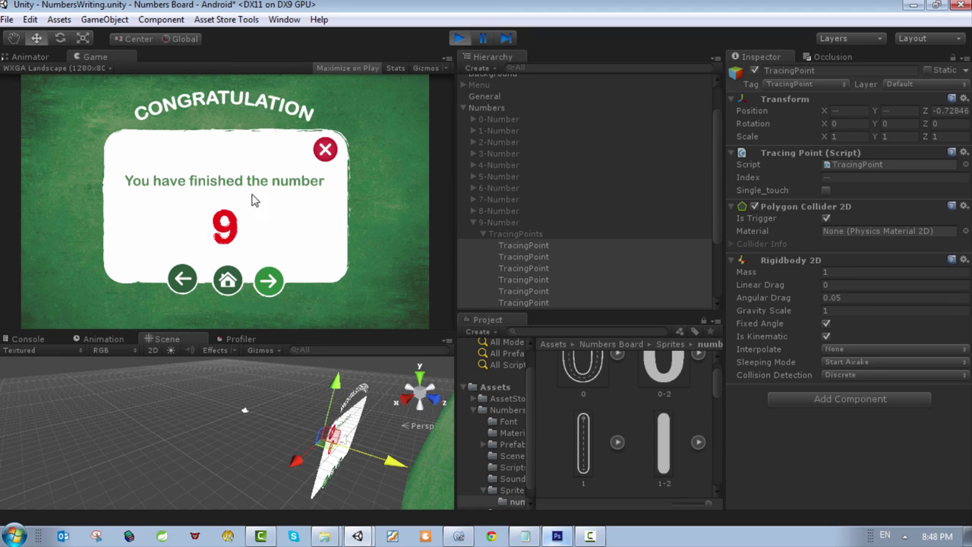
pyautogui.click(326, 150)
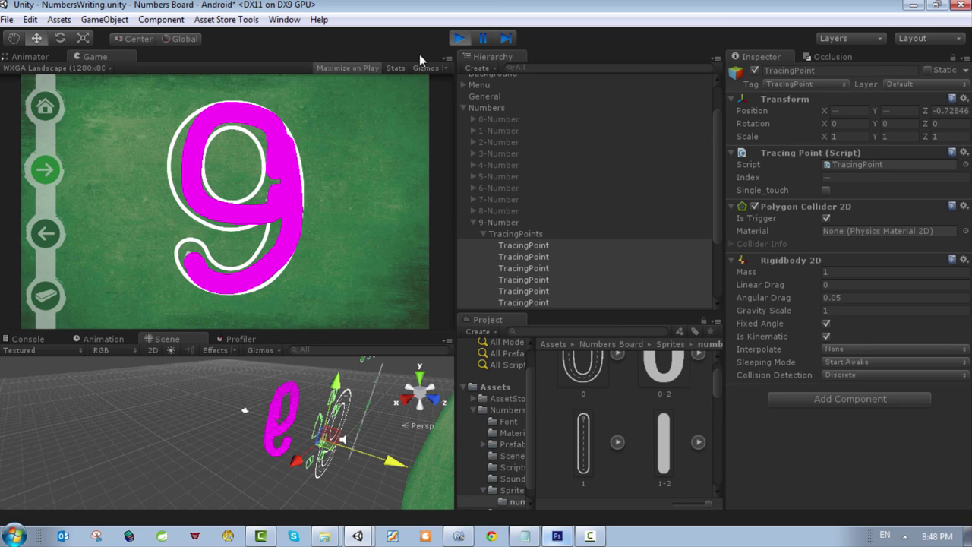
pyautogui.click(460, 38)
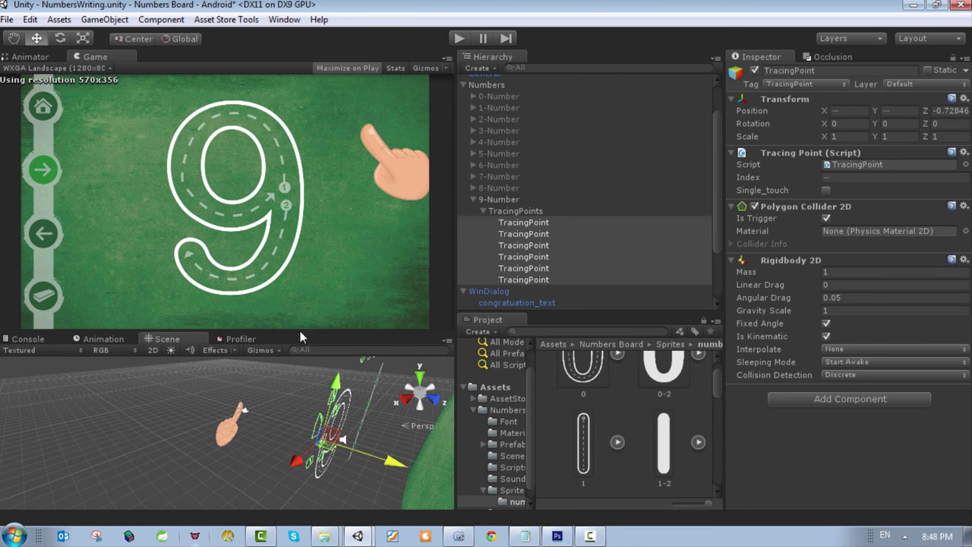
# Select the TracingPoints group under 9-Number to view its Transform.
pyautogui.click(508, 213)
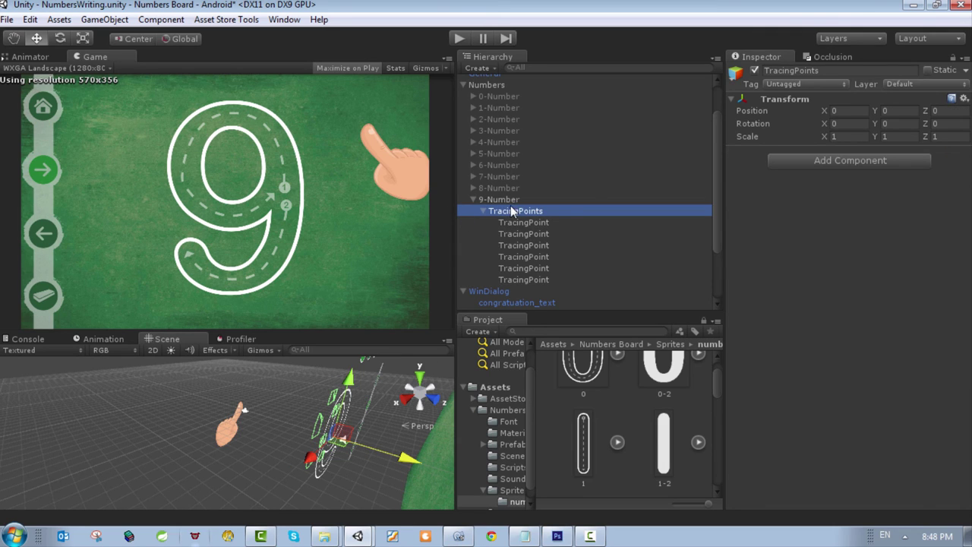
# Inspect 9-Number's components and the Writing Handler settings of its parent Numbers object.
pyautogui.click(499, 201)
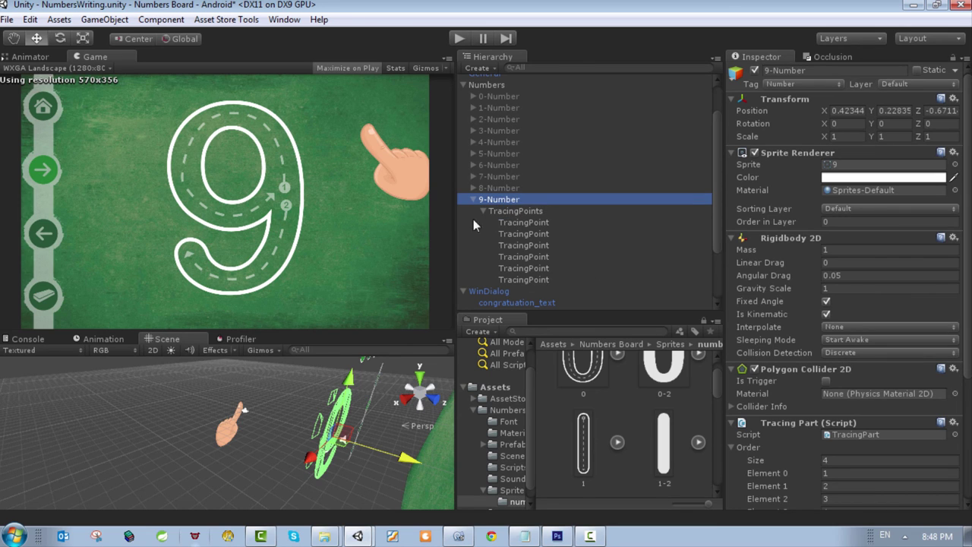
pyautogui.click(487, 85)
pyautogui.scroll(-1, 948, 400)
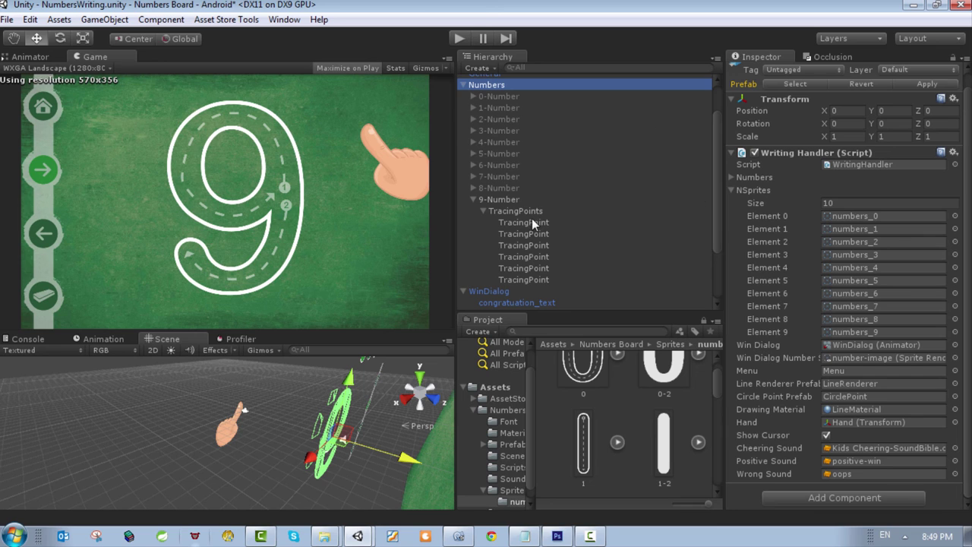
# Collapse Numbers in the hierarchy and review WinDialog's components and the full list of Numbers' Writing Handler fields.
pyautogui.click(464, 85)
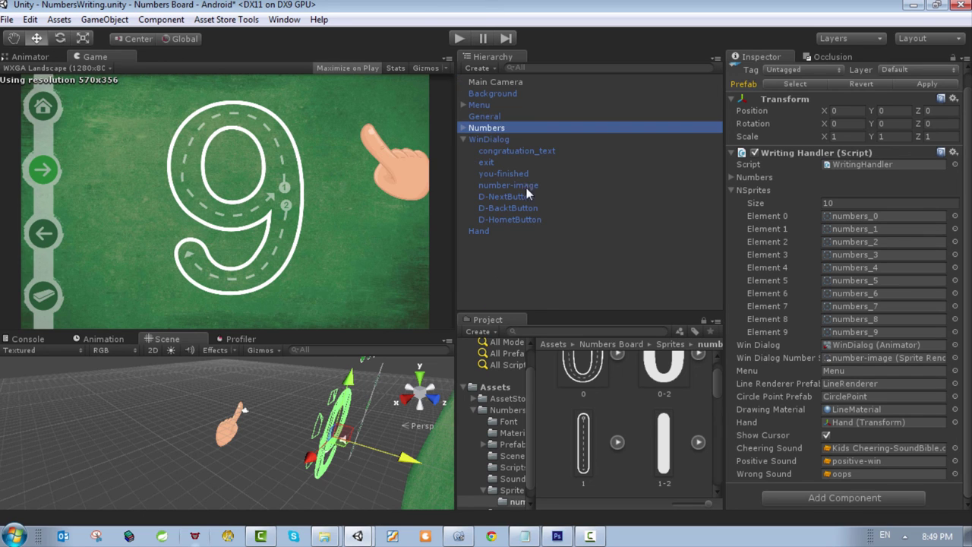
pyautogui.click(492, 139)
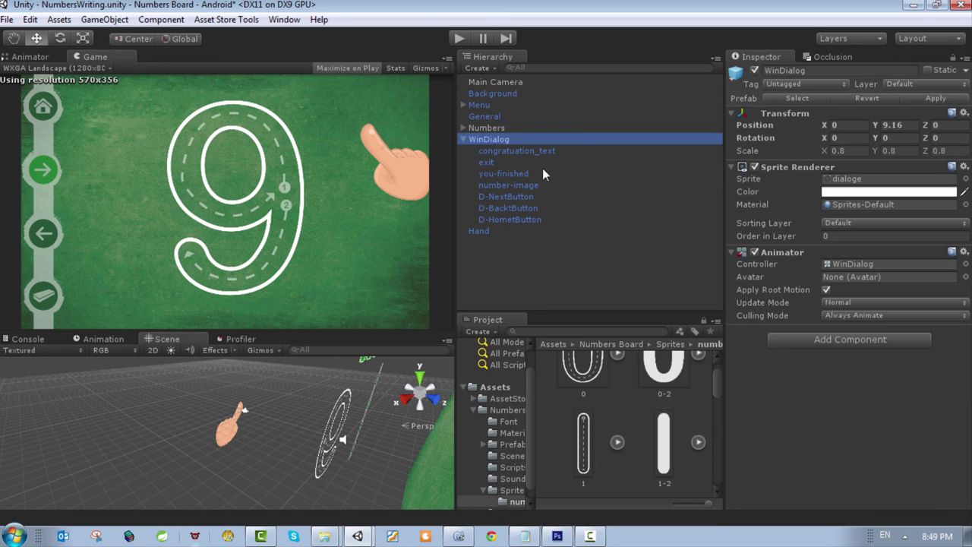
pyautogui.click(492, 127)
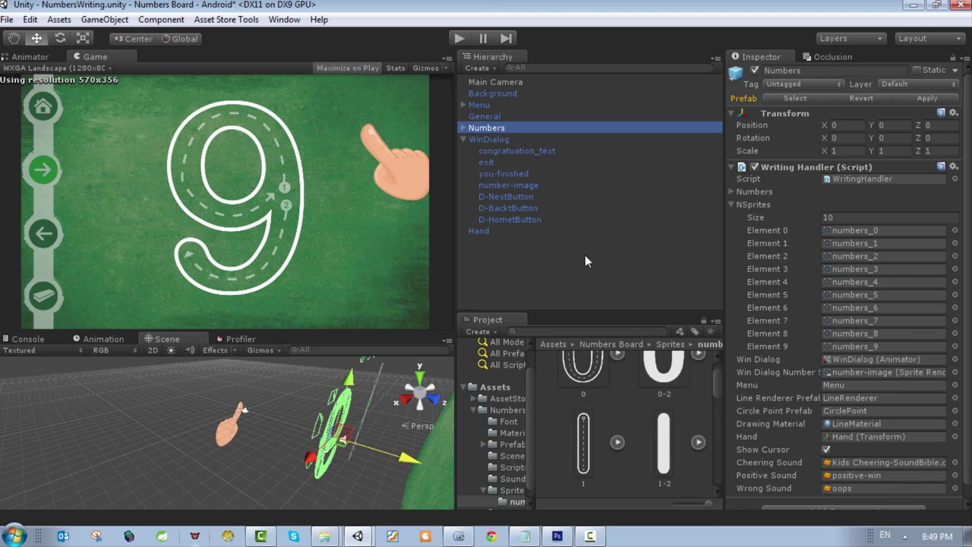
pyautogui.scroll(-1, 921, 439)
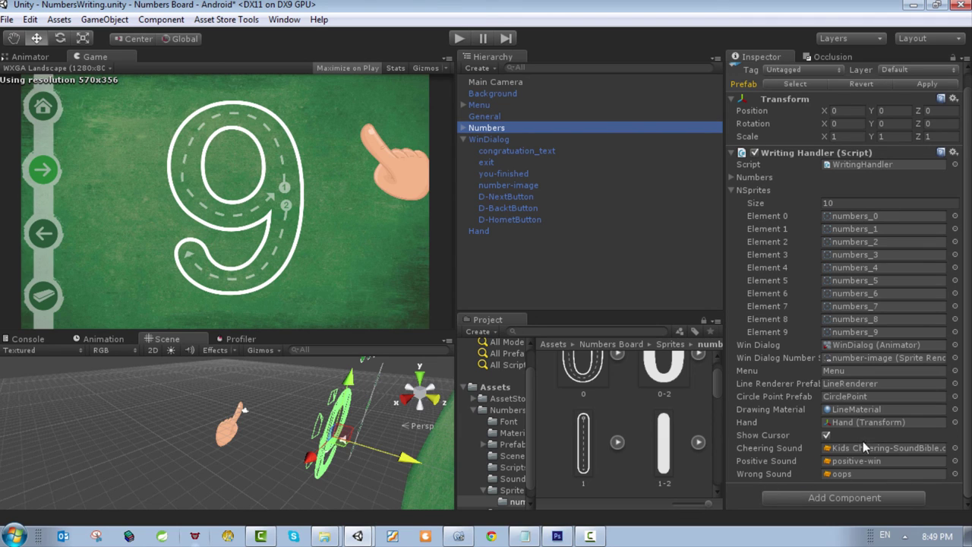
pyautogui.scroll(1, 841, 395)
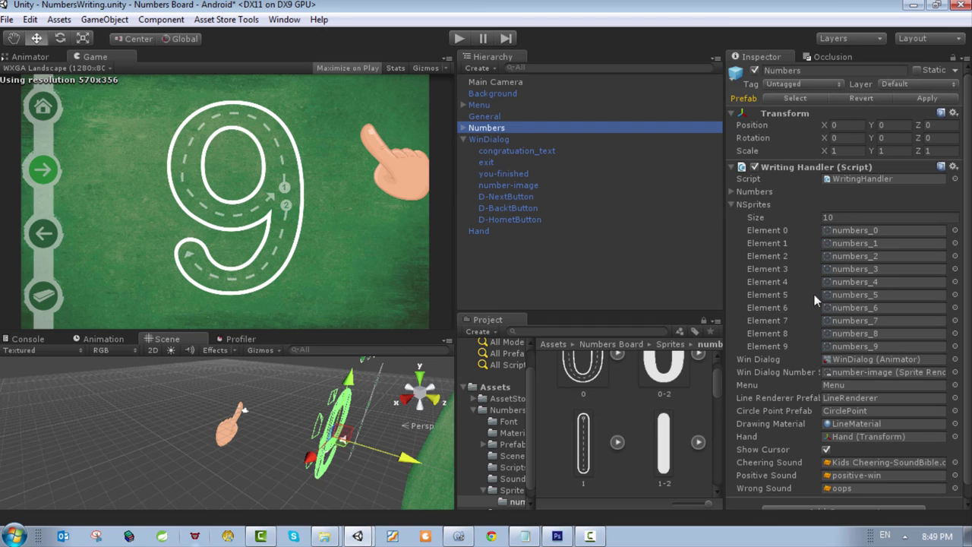
# Expand the General object's Audio Source to review its settings, and select Main Camera.
pyautogui.click(484, 116)
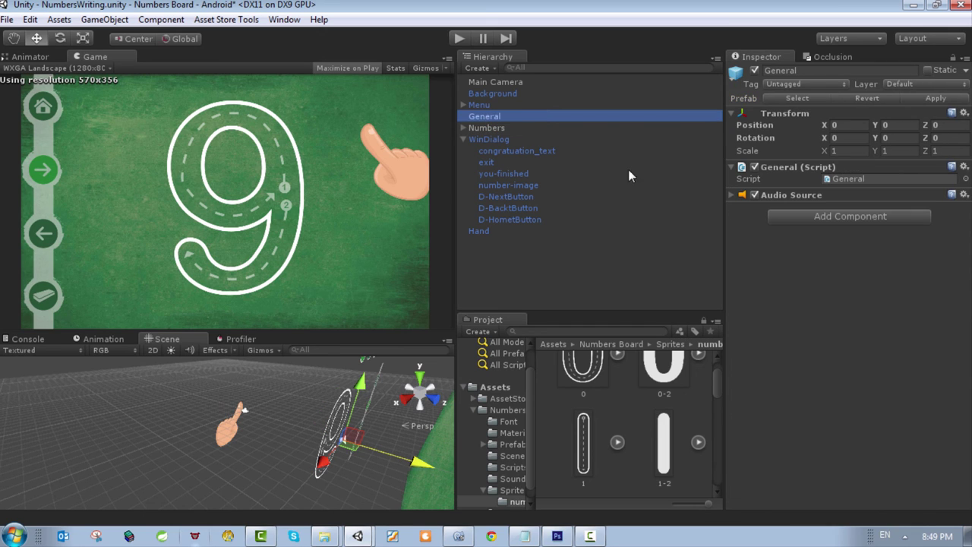
pyautogui.click(730, 196)
pyautogui.click(731, 195)
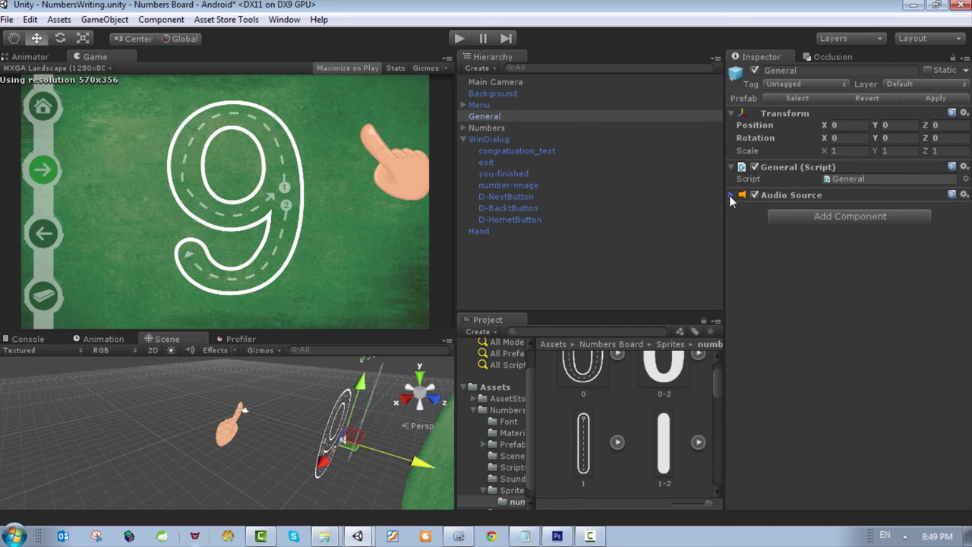
pyautogui.click(731, 195)
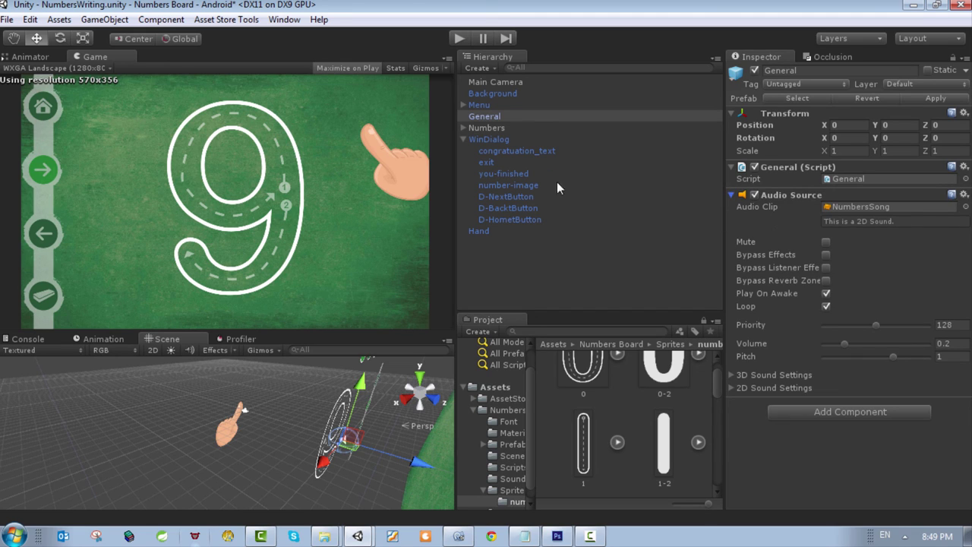
pyautogui.click(501, 82)
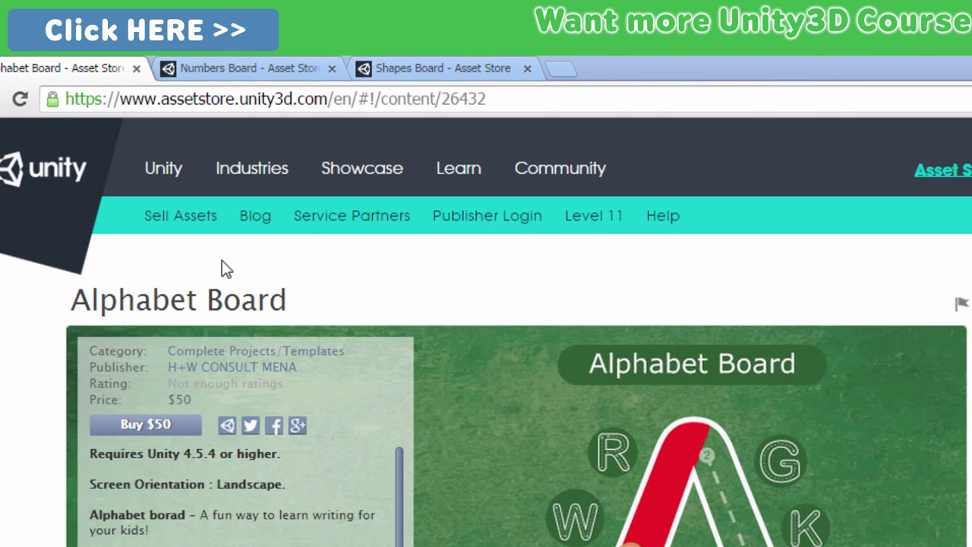
# Look through the Asset Store pages for Numbers Board, Shapes Board and Alphabet Board in the browser, finishing on Shapes Board.
pyautogui.click(249, 64)
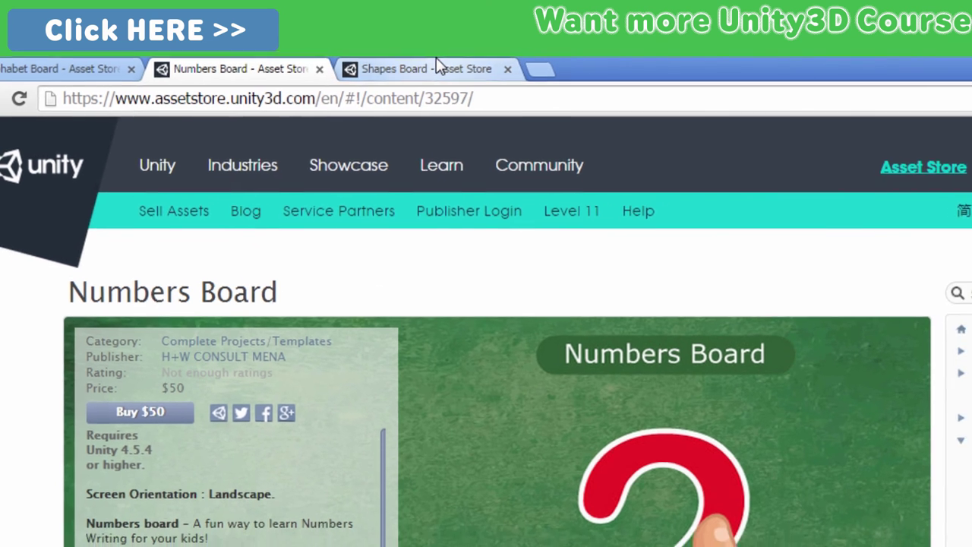
pyautogui.click(437, 66)
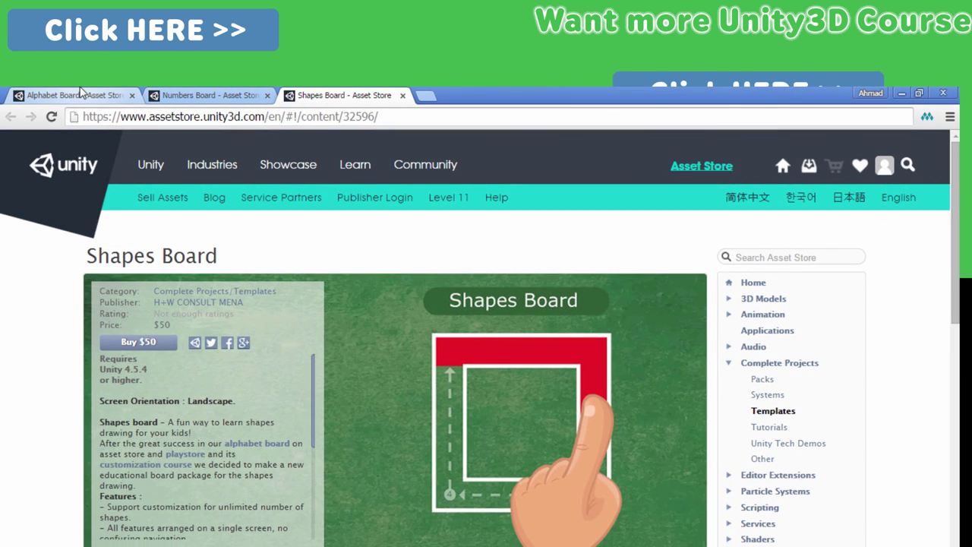
pyautogui.click(81, 93)
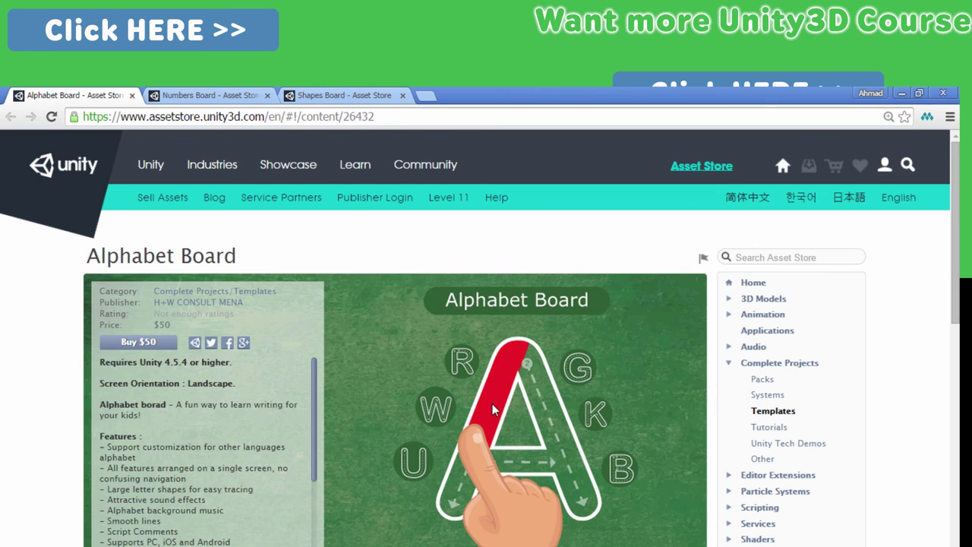
pyautogui.click(208, 92)
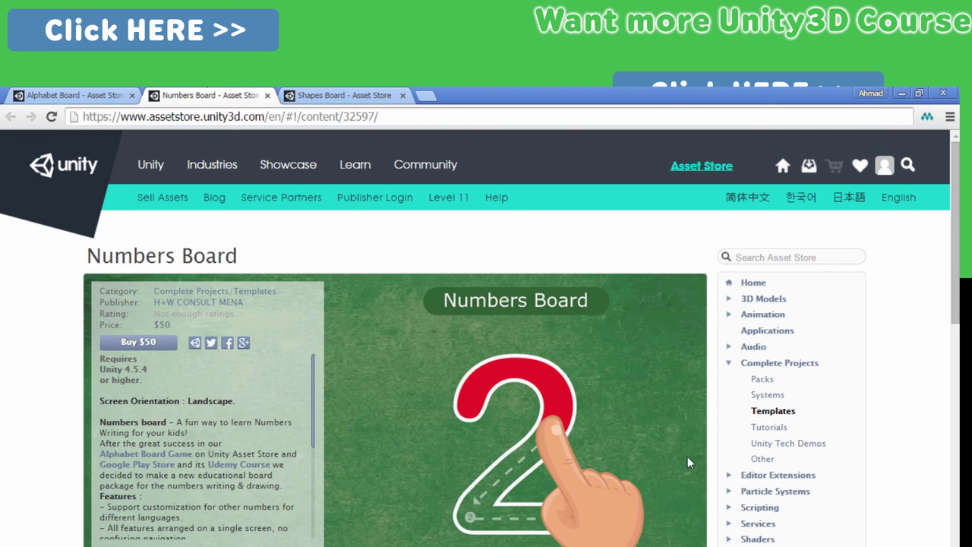
pyautogui.click(330, 94)
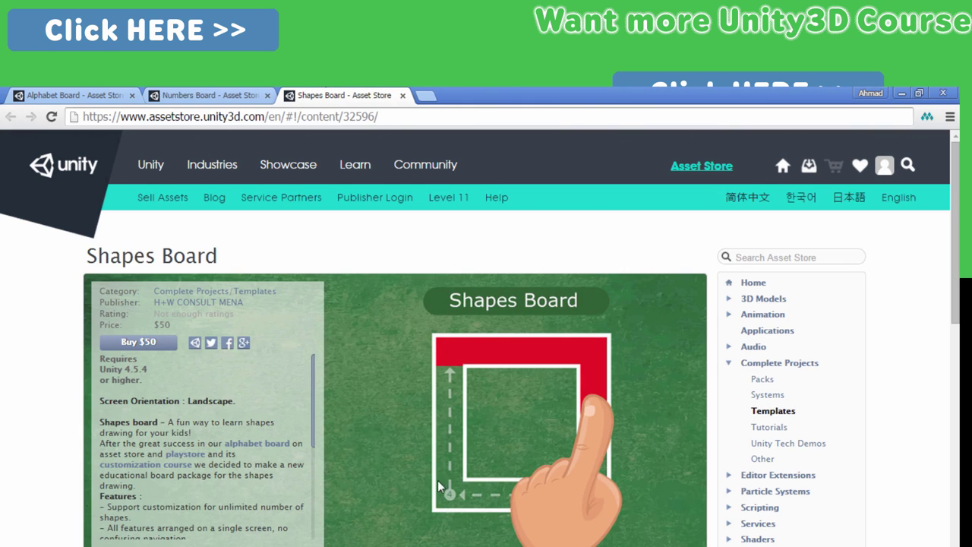